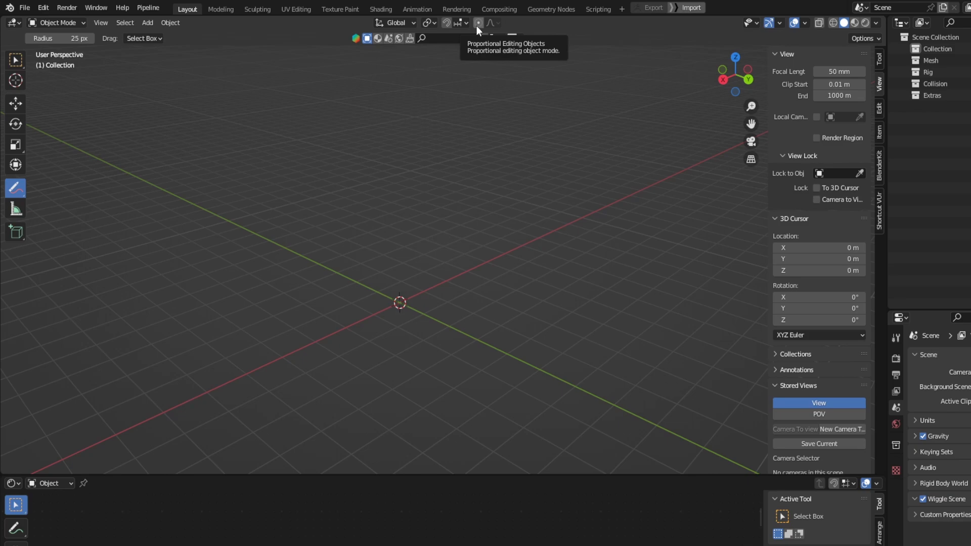
Step: Turn on proportional editing for objects and add an ico sphere mesh to the scene
click(478, 23)
click(478, 23)
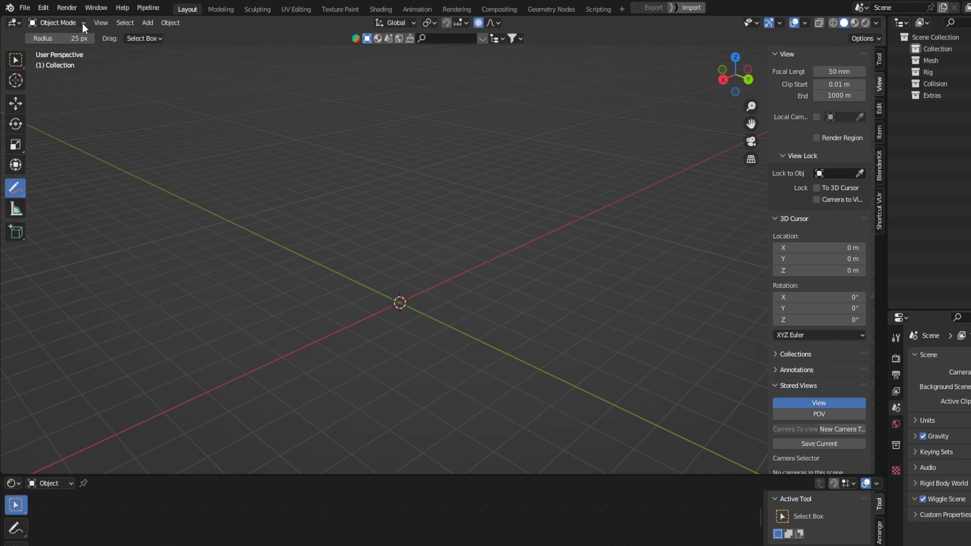
click(151, 23)
mouse_move(165, 23)
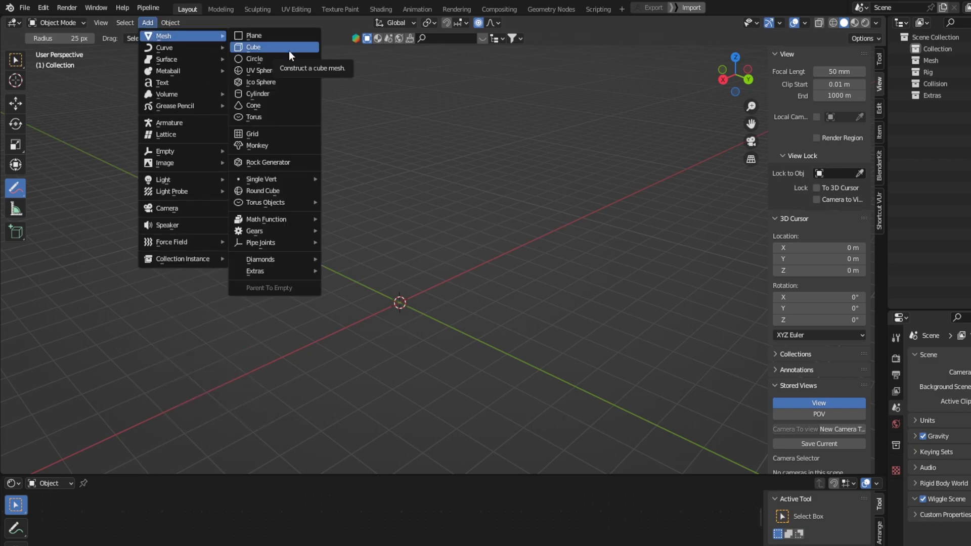
click(271, 82)
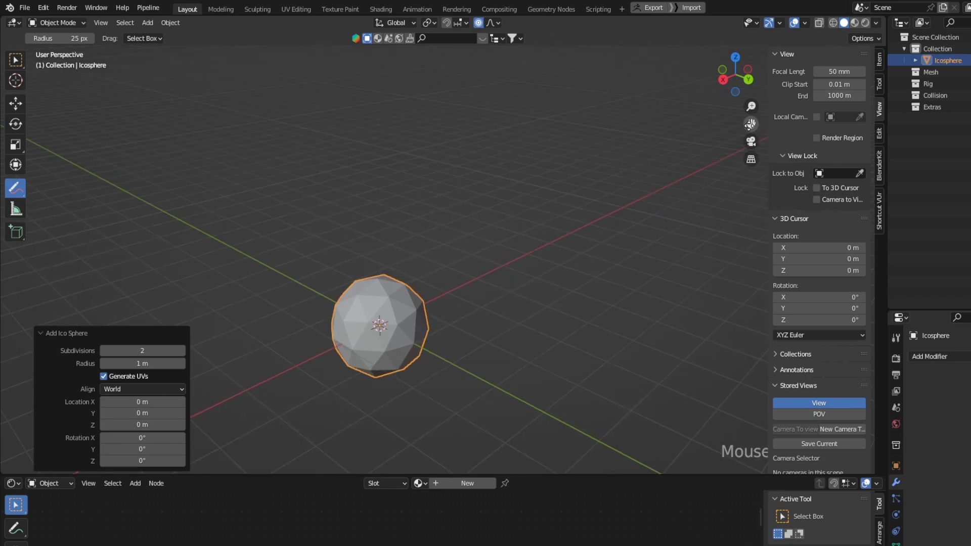
Step: Enter Edit Mode on the ico sphere, switch to vertex selection, and widen the 3D view
drag(752, 124, 777, 36)
scroll(526, 179, up, 2)
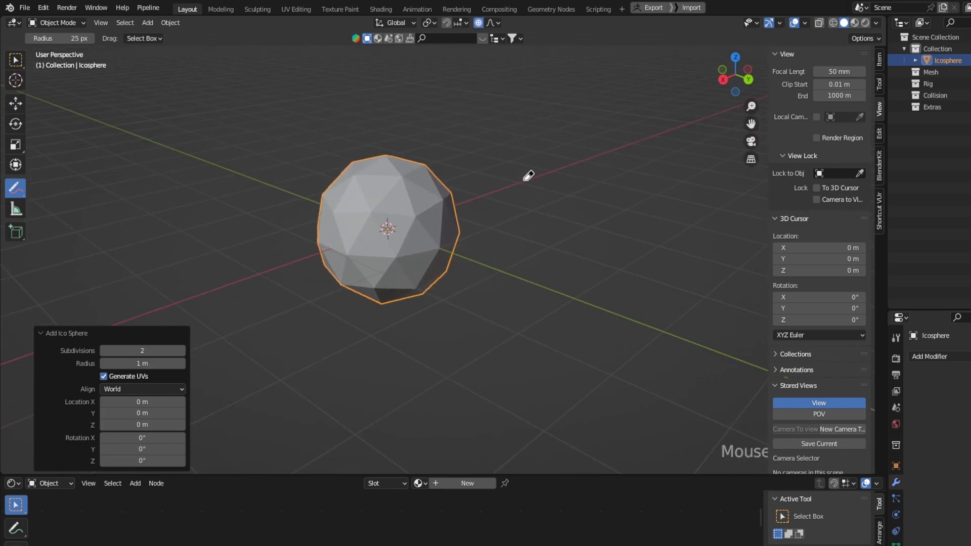
click(56, 23)
click(60, 51)
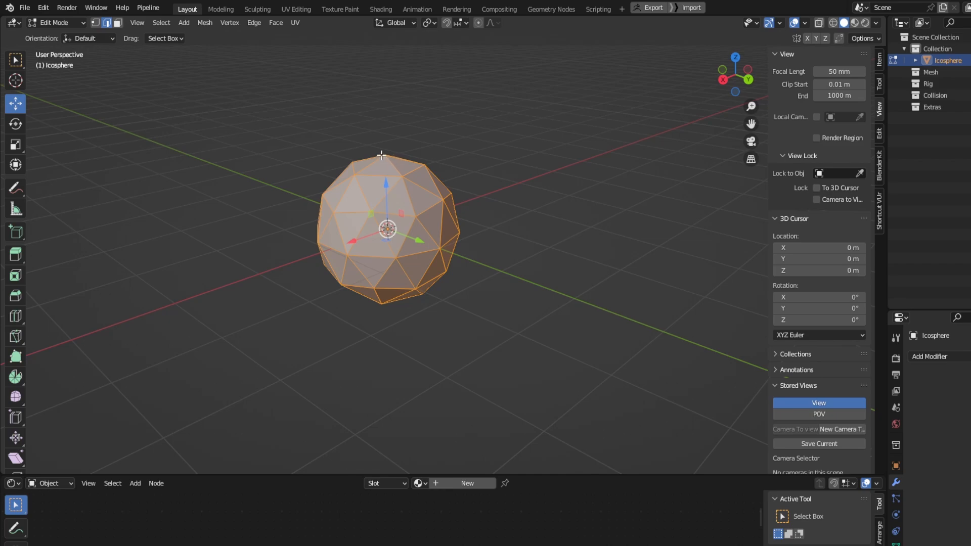
middle_drag(381, 158, 428, 207)
click(407, 205)
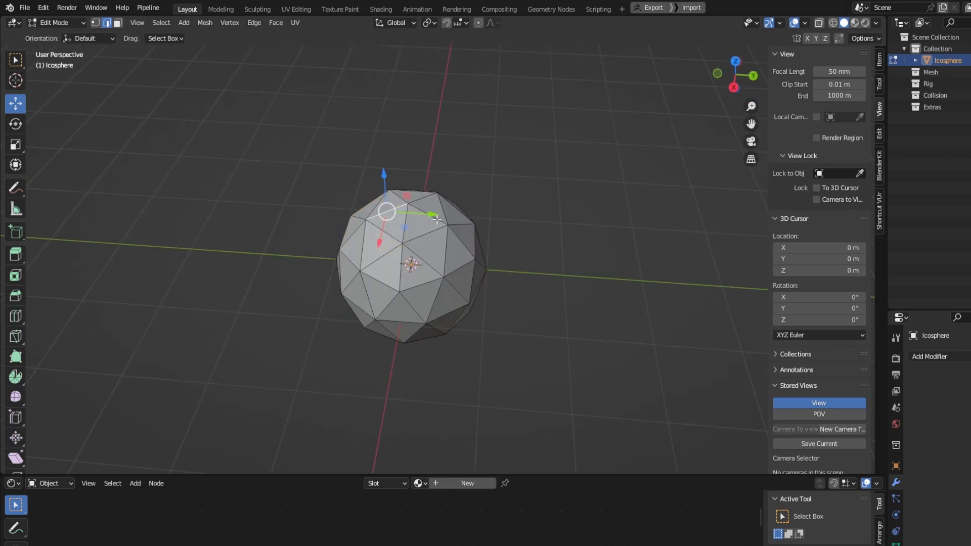
key(1)
scroll(718, 355, down, 1)
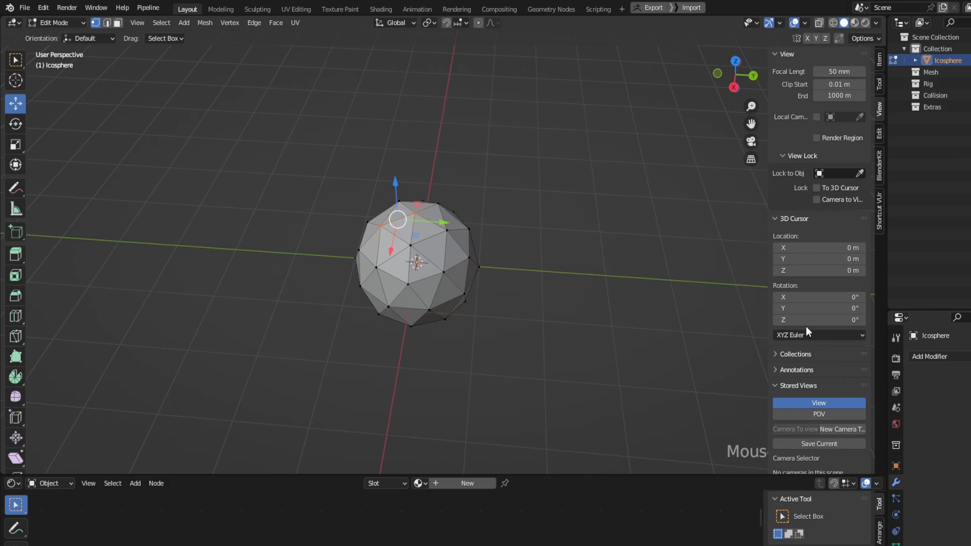
drag(885, 244, 968, 245)
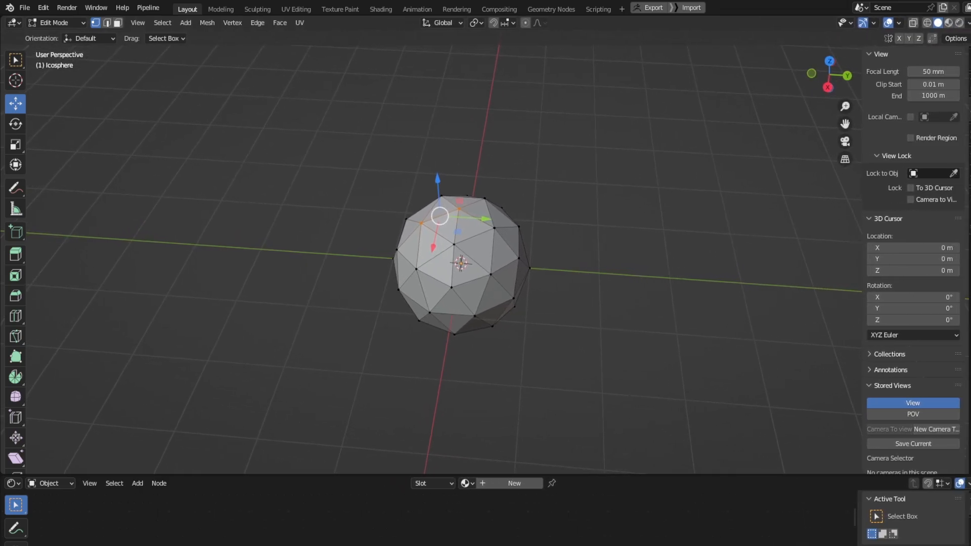
Step: Try raising the sphere's top vertex about 0.45 m along Z, undoing that move and turning on proportional editing
click(458, 207)
drag(455, 170, 455, 145)
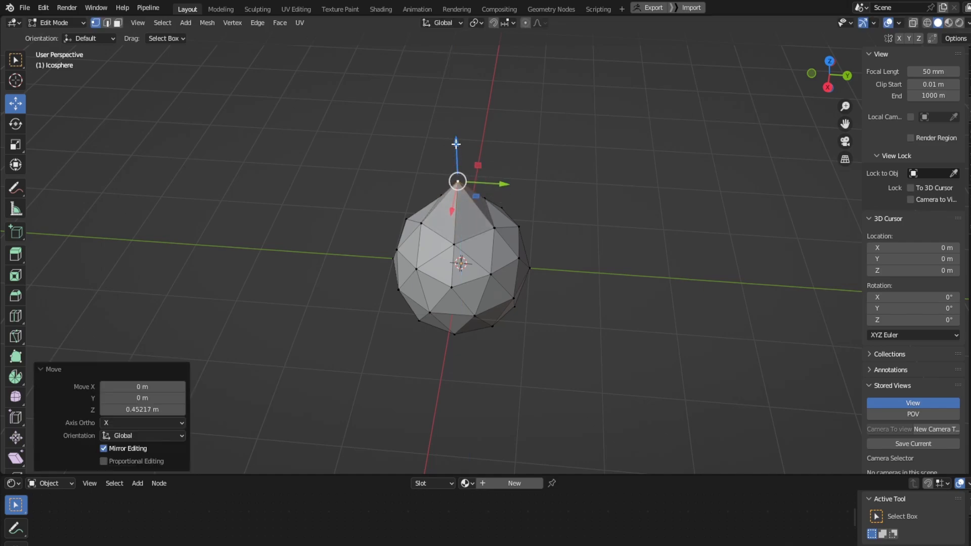
click(526, 23)
key(ctrl+z)
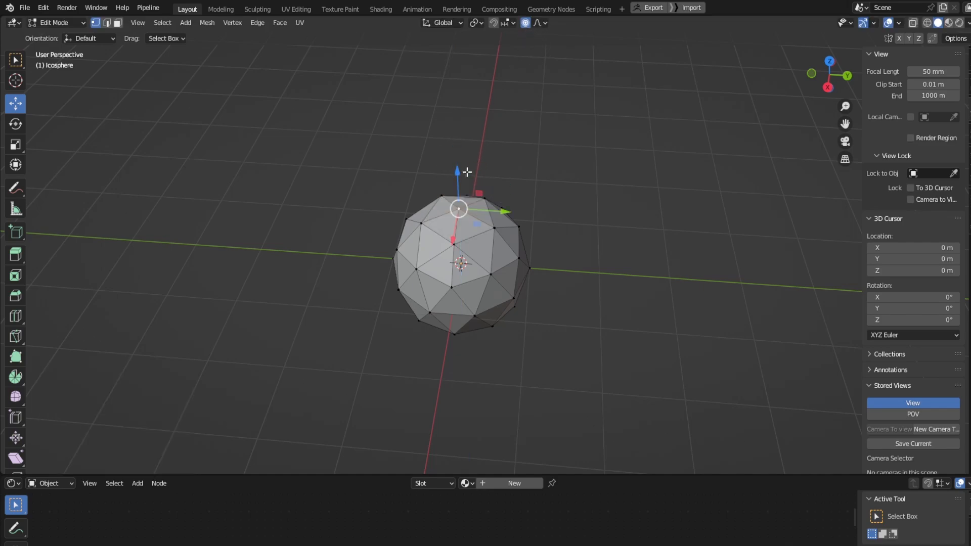
Step: Raise the top vertex about 0.15 m along Z using smooth proportional falloff with a size of about 0.49
mouse_move(457, 173)
mouse_down()
mouse_move(454, 146)
mouse_move(451, 165)
mouse_up()
key(g)
scroll(452, 166, up, 2)
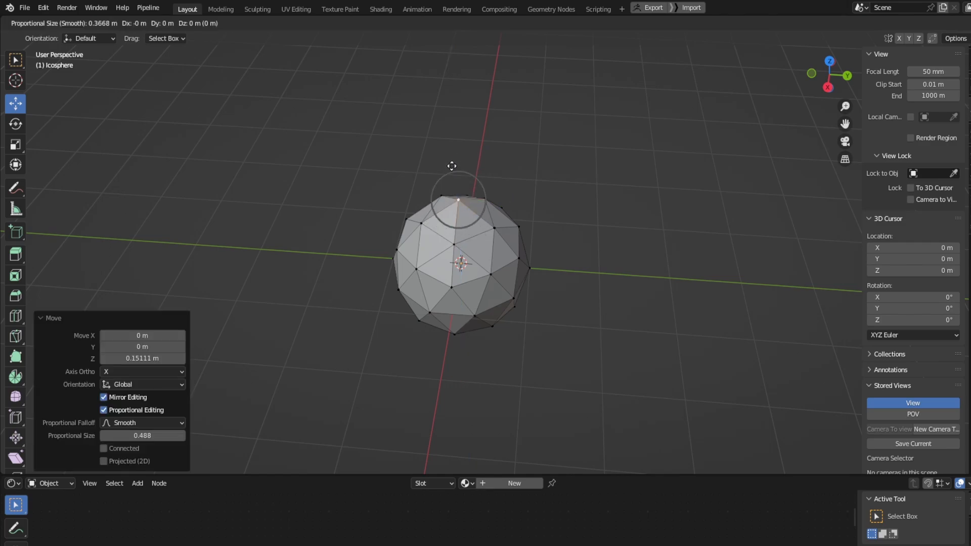
key(z)
key(Escape)
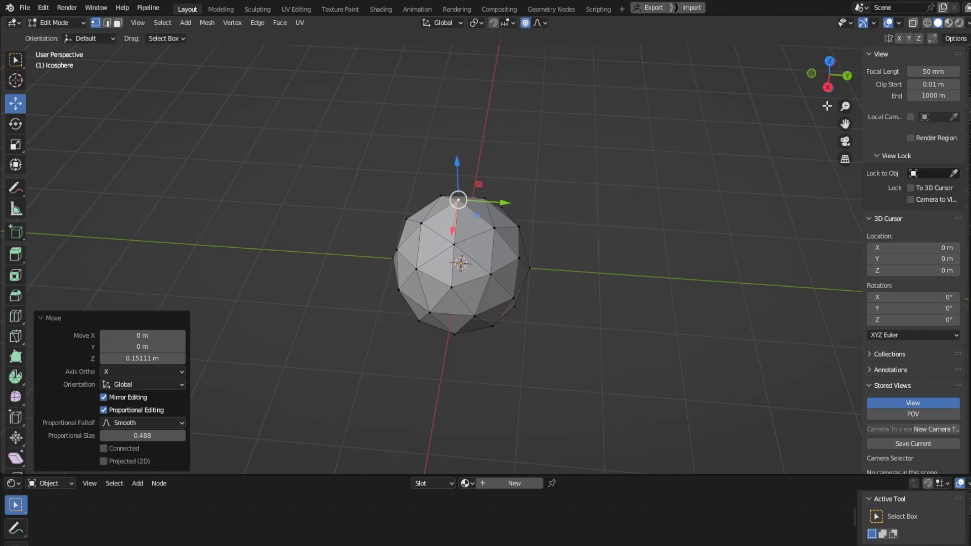
Step: Raise the top vertex about 0.29 m along Z with proportional size 0.865, and lower it about 0.10 m
drag(827, 106, 806, 91)
drag(443, 129, 437, 105)
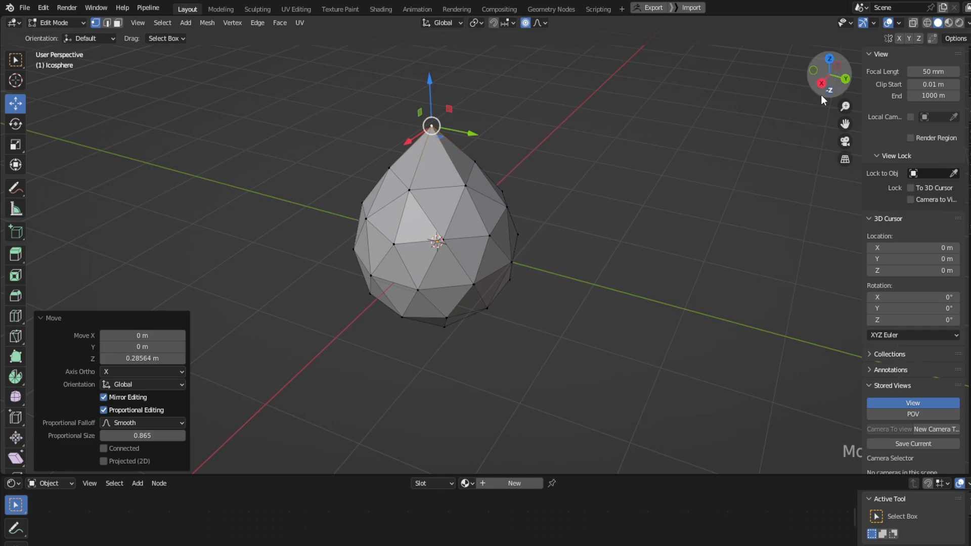
mouse_move(824, 99)
mouse_down()
mouse_move(816, 98)
mouse_move(823, 93)
mouse_up()
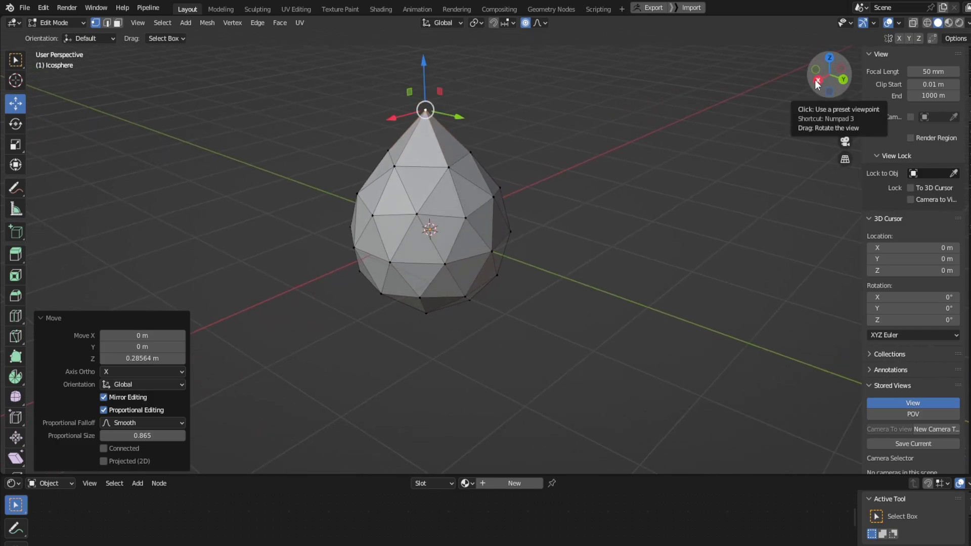
scroll(556, 154, down, 2)
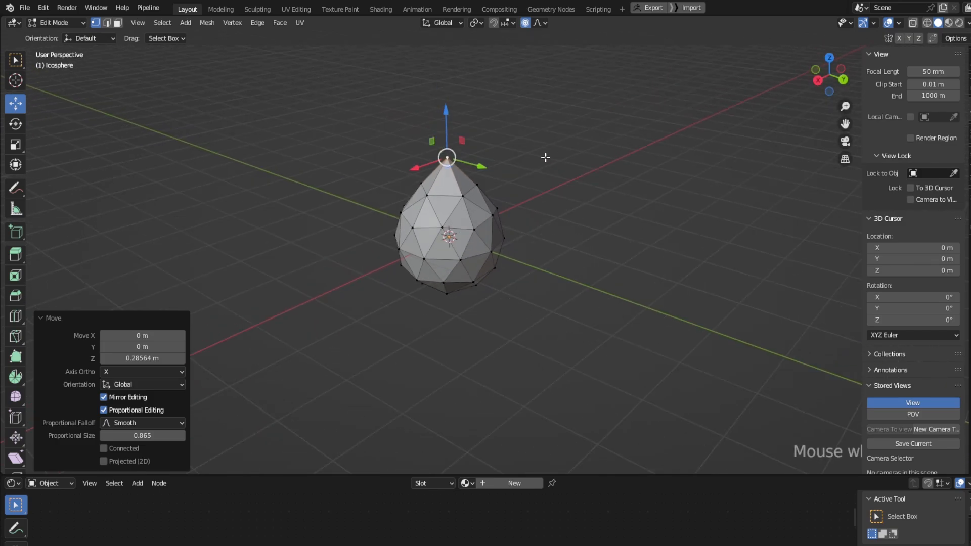
middle_drag(546, 157, 471, 146)
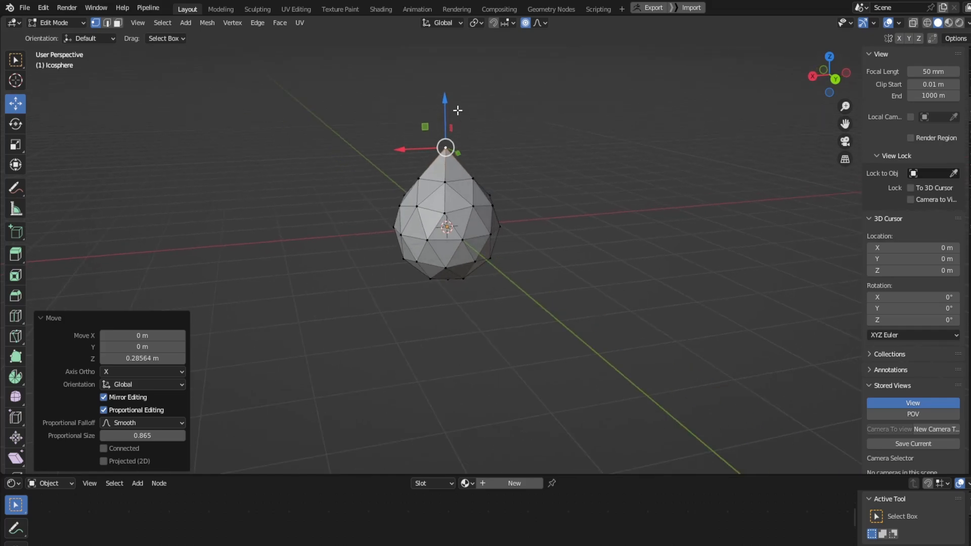
mouse_move(444, 105)
mouse_down()
mouse_move(442, 75)
mouse_move(439, 108)
mouse_up()
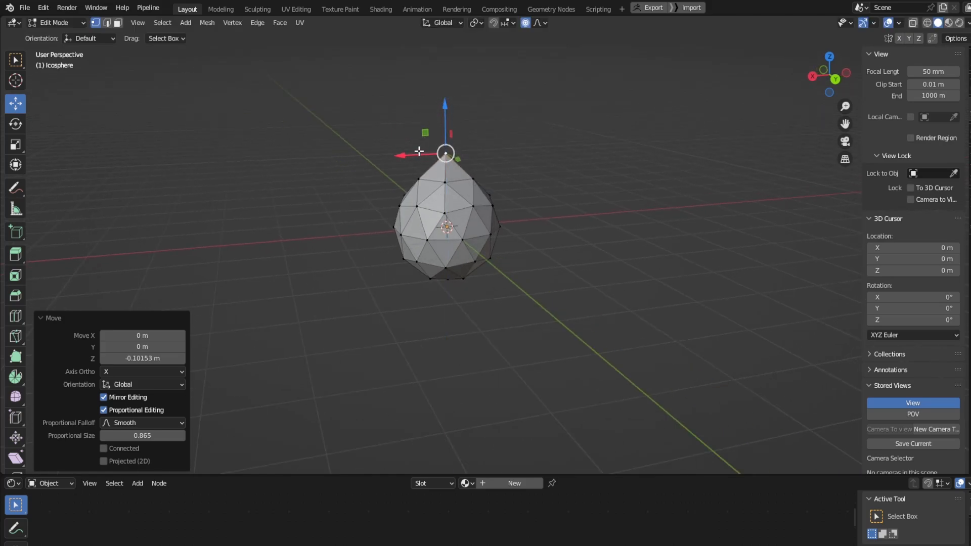
scroll(418, 168, down, 1)
scroll(418, 169, up, 2)
middle_drag(382, 154, 457, 160)
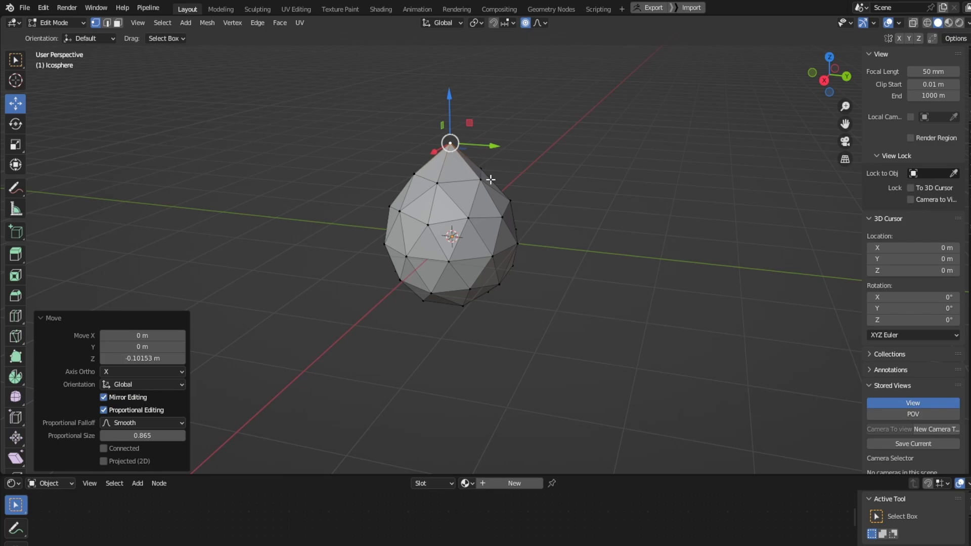
scroll(491, 178, up, 3)
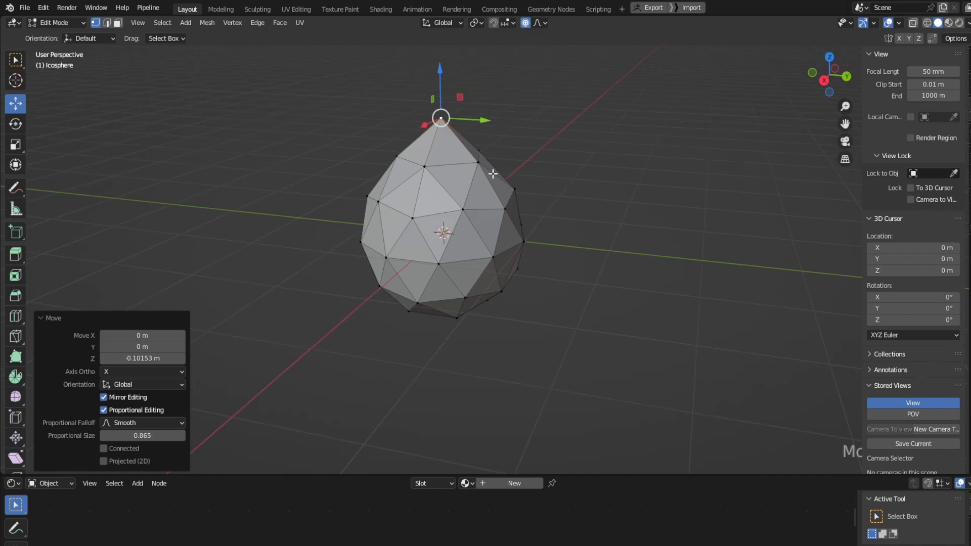
scroll(492, 177, down, 4)
scroll(494, 176, up, 1)
scroll(493, 176, up, 1)
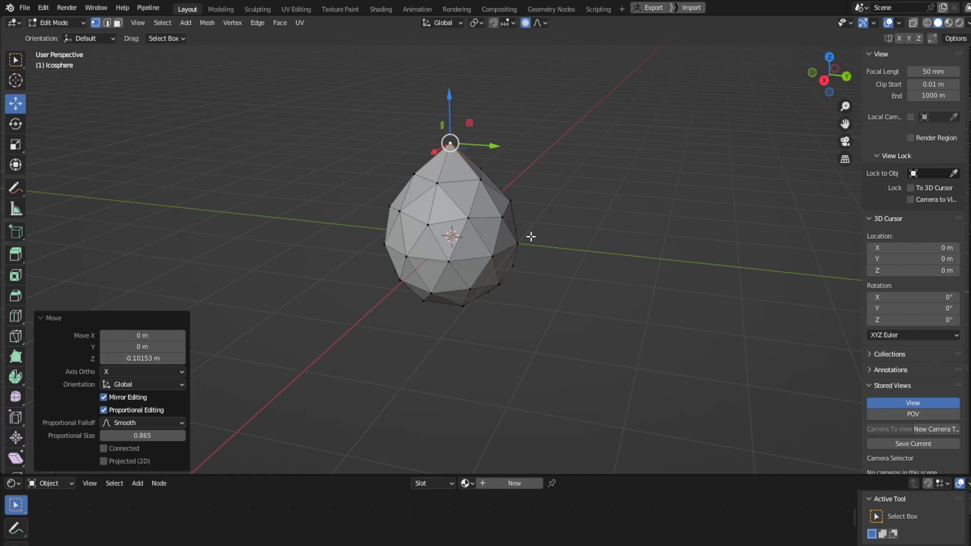
scroll(530, 236, down, 1)
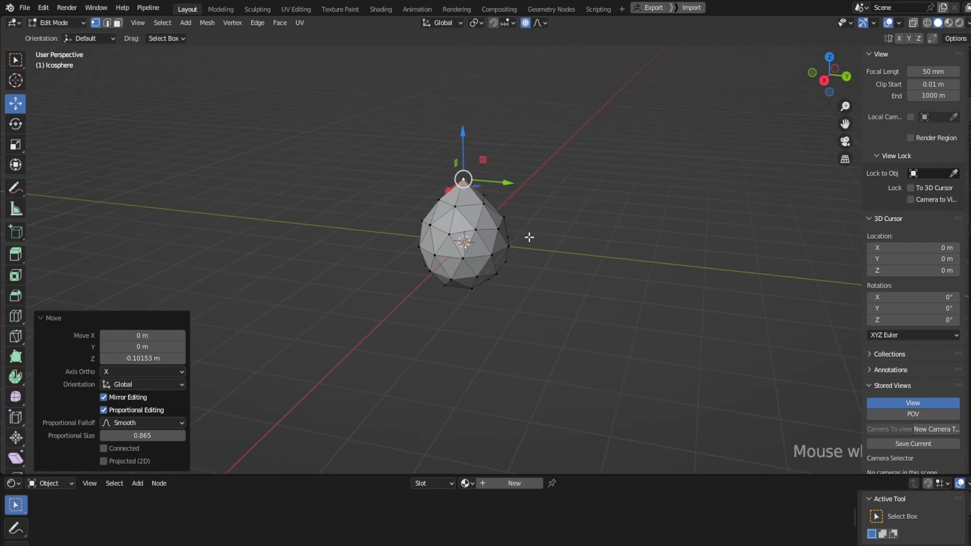
scroll(529, 237, down, 1)
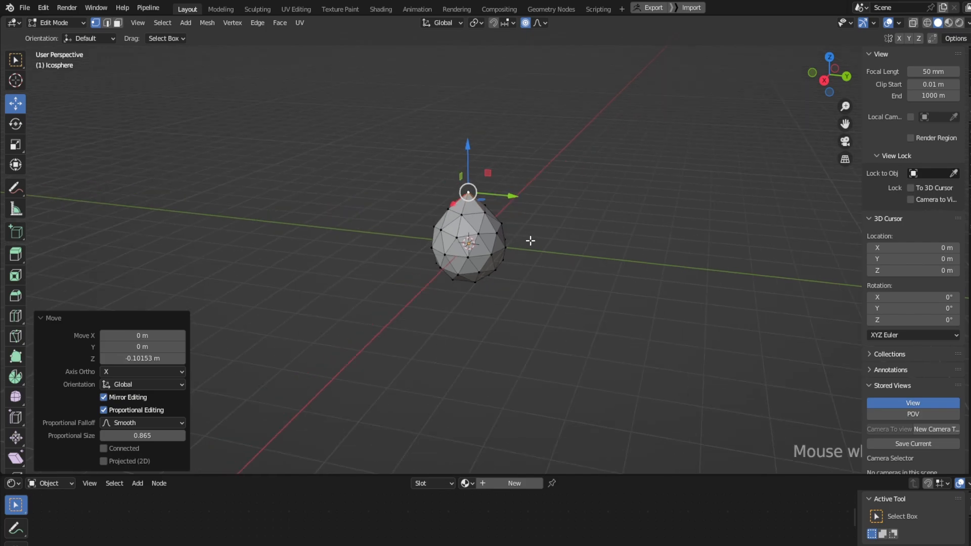
Step: Collapse the 3D Cursor settings
click(881, 219)
scroll(679, 268, down, 2)
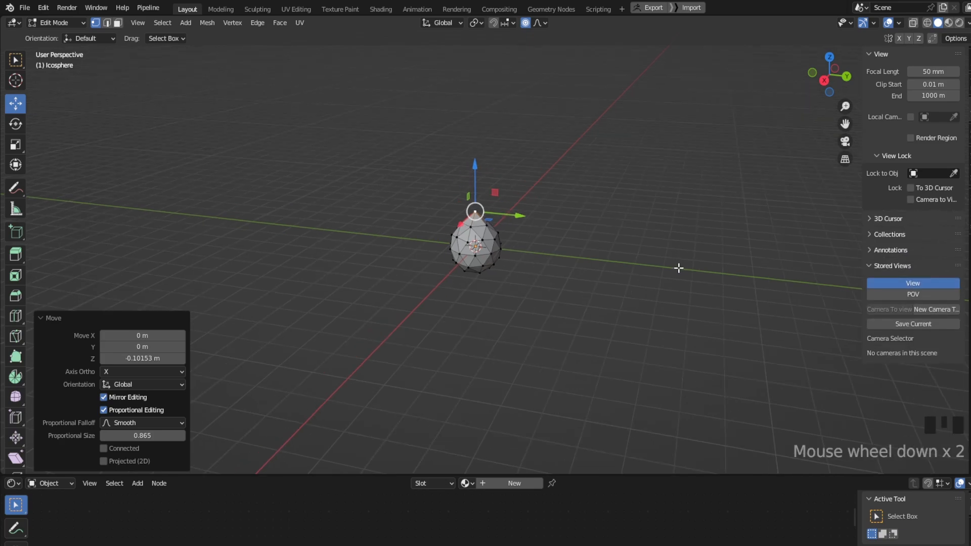
scroll(679, 268, down, 2)
scroll(678, 268, up, 9)
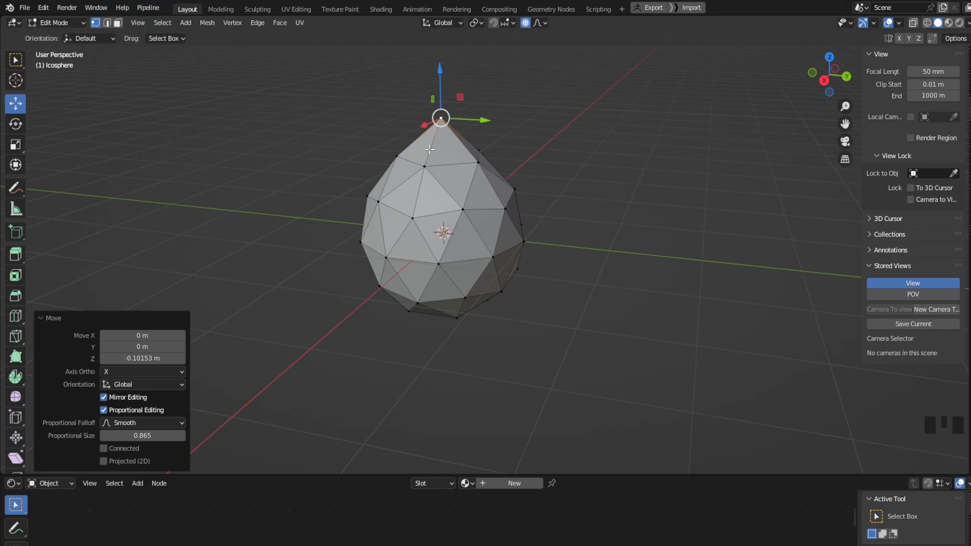
scroll(423, 160, up, 1)
scroll(435, 152, down, 2)
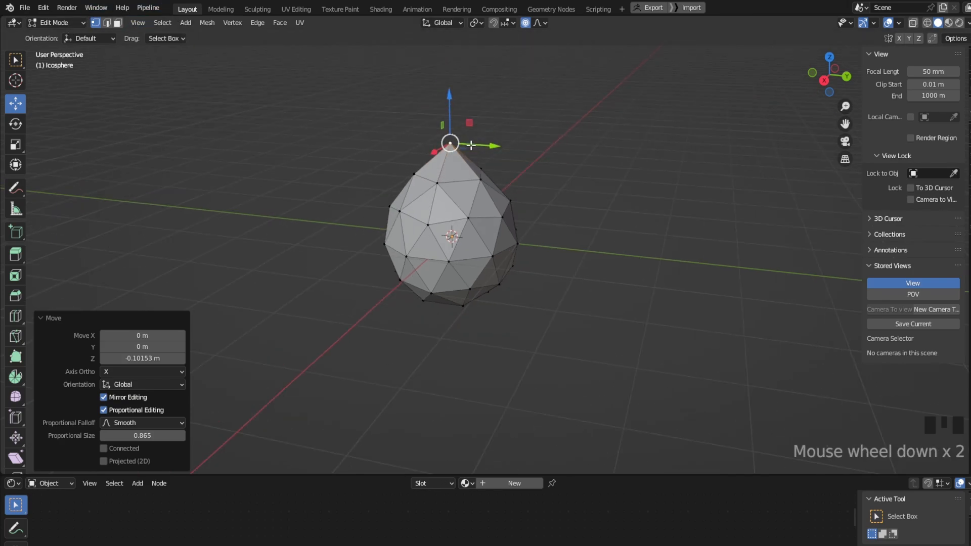
Step: Try moving the top vertex with proportional editing at influence sizes from about 1.3 m to 20 m, and cancel the move
click(526, 24)
click(526, 23)
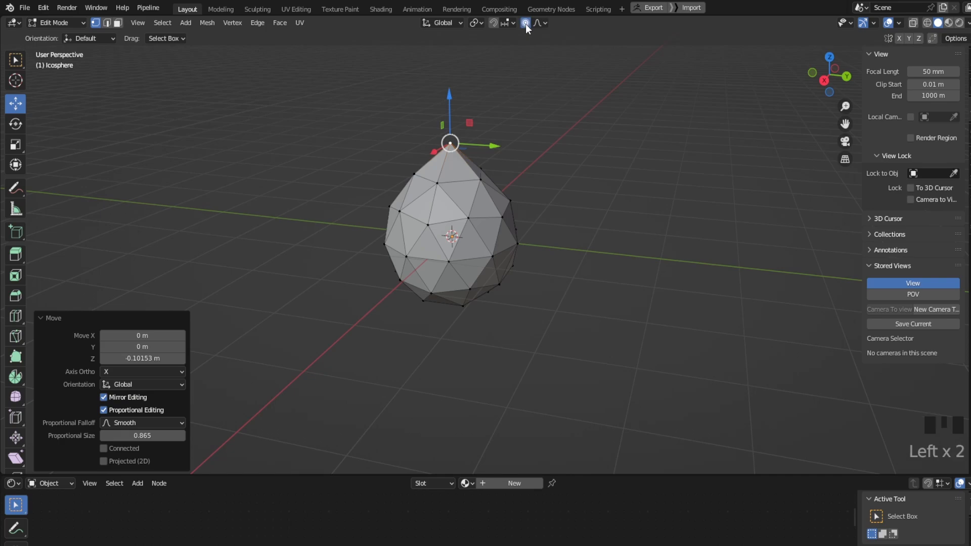
click(526, 23)
key(g)
scroll(500, 159, down, 8)
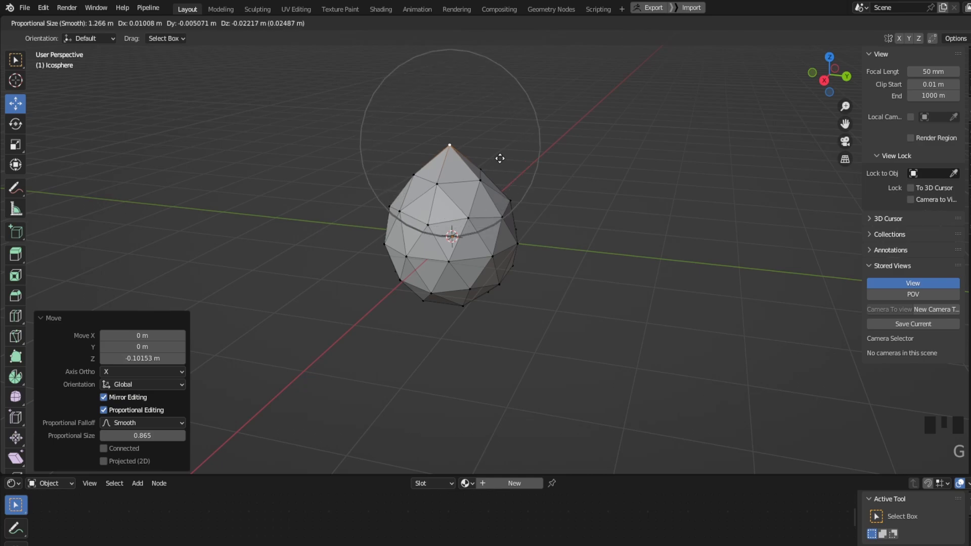
scroll(500, 159, down, 2)
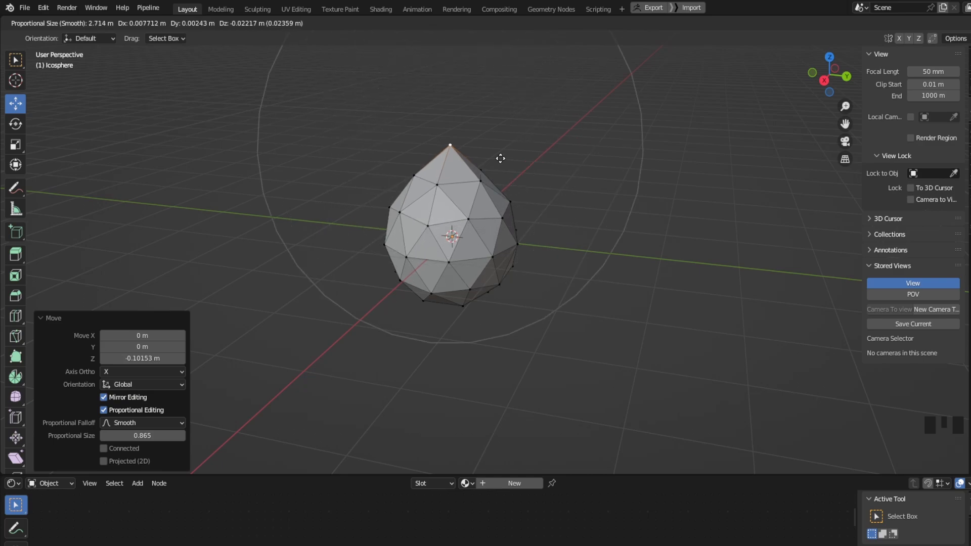
scroll(500, 159, down, 6)
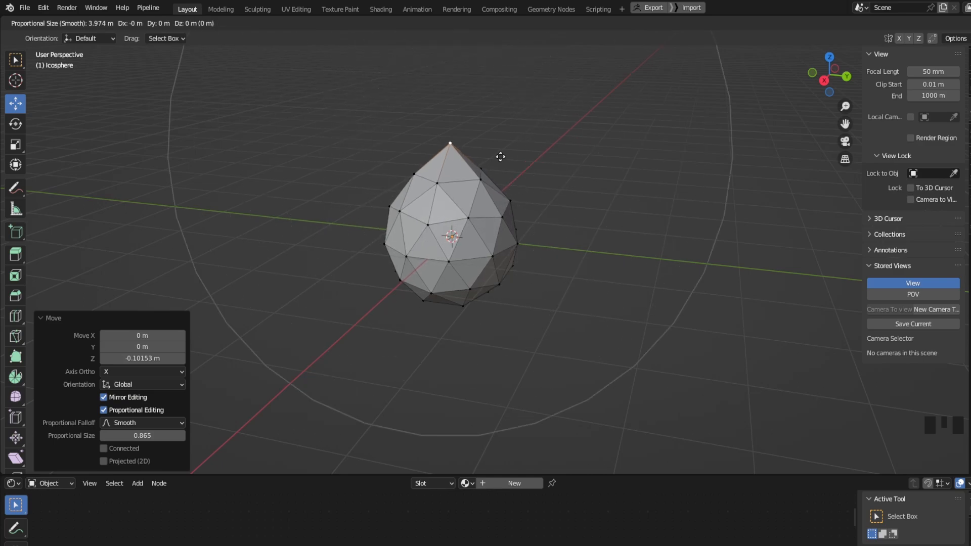
scroll(500, 156, up, 4)
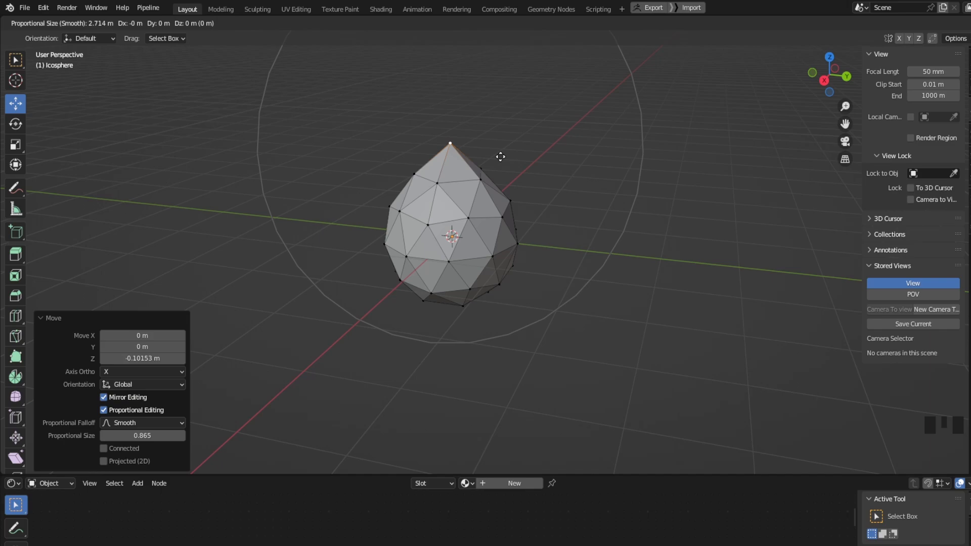
scroll(500, 157, up, 7)
scroll(500, 157, down, 11)
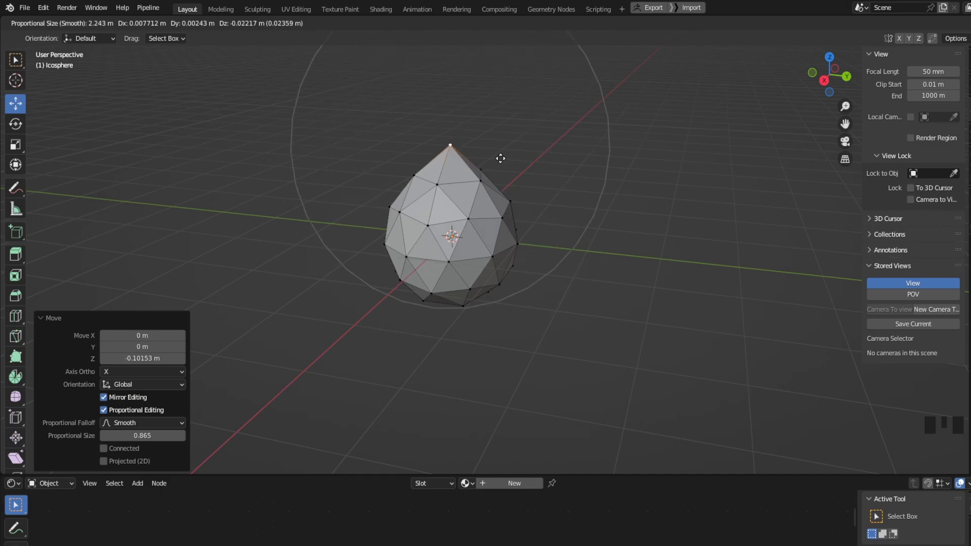
scroll(501, 158, up, 1)
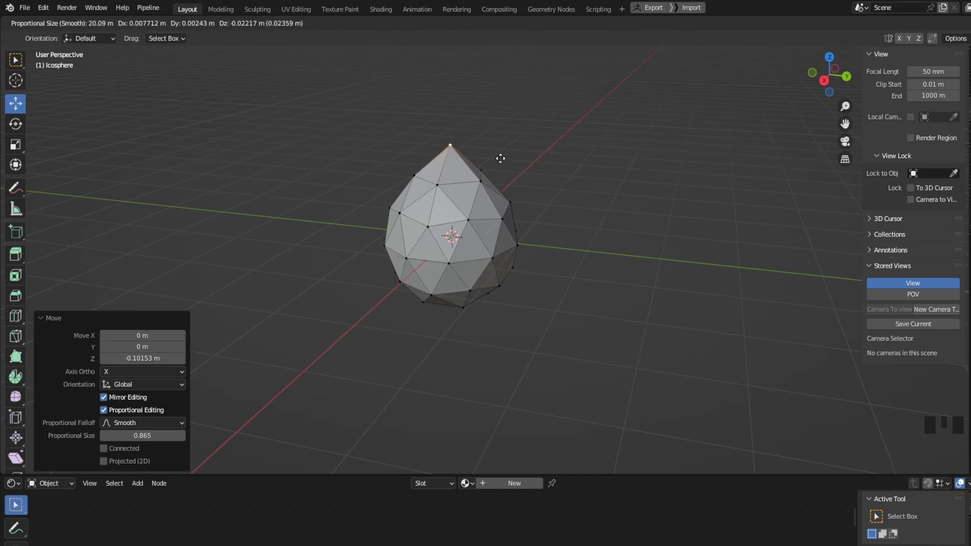
scroll(500, 159, down, 8)
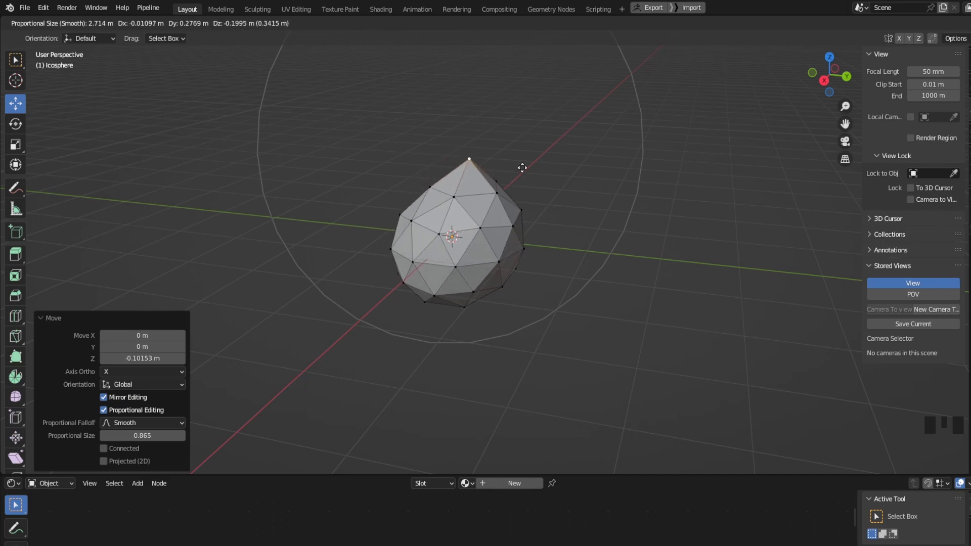
scroll(518, 165, down, 9)
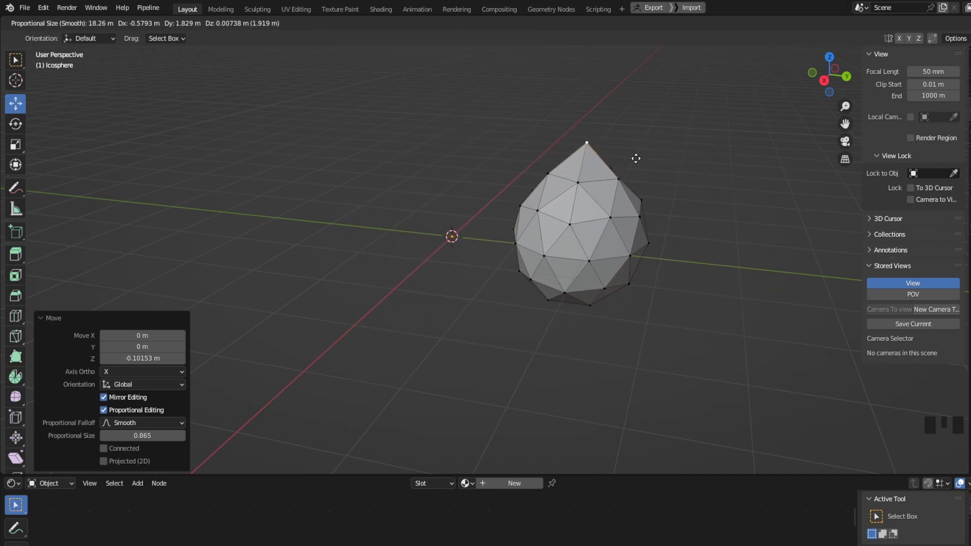
right_click(541, 158)
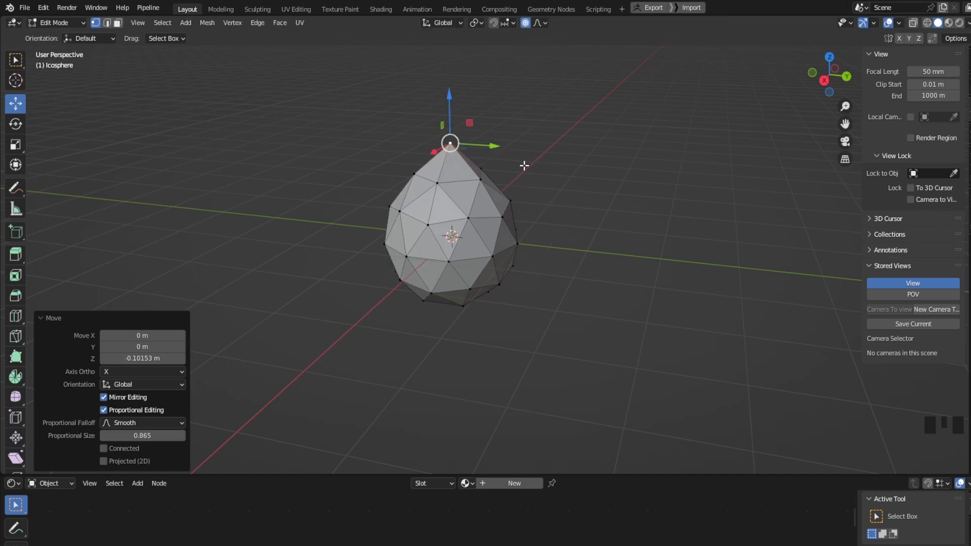
Step: Try moving the top vertex with smooth proportional influence sizes from about 7 m down to 0.71 m, and cancel the move
key(g)
scroll(524, 166, up, 16)
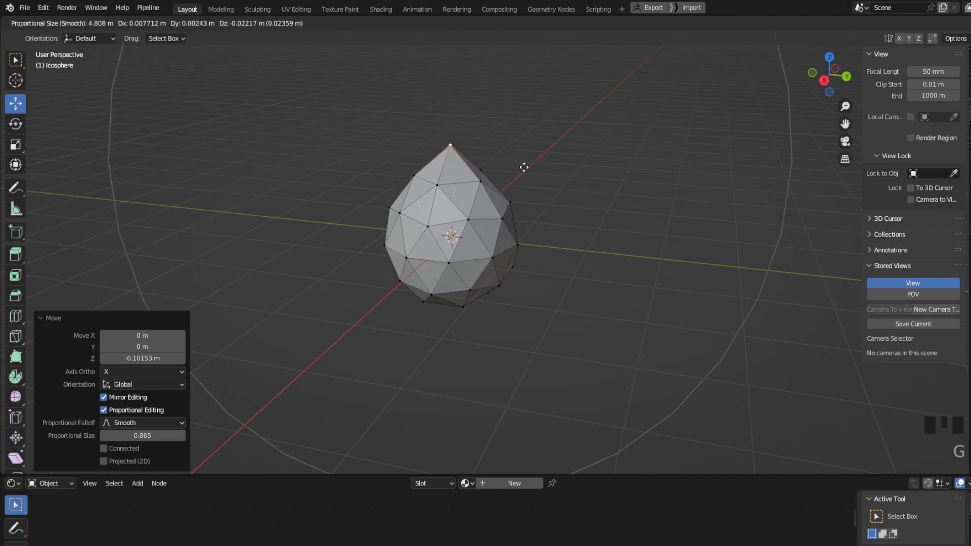
scroll(523, 166, down, 4)
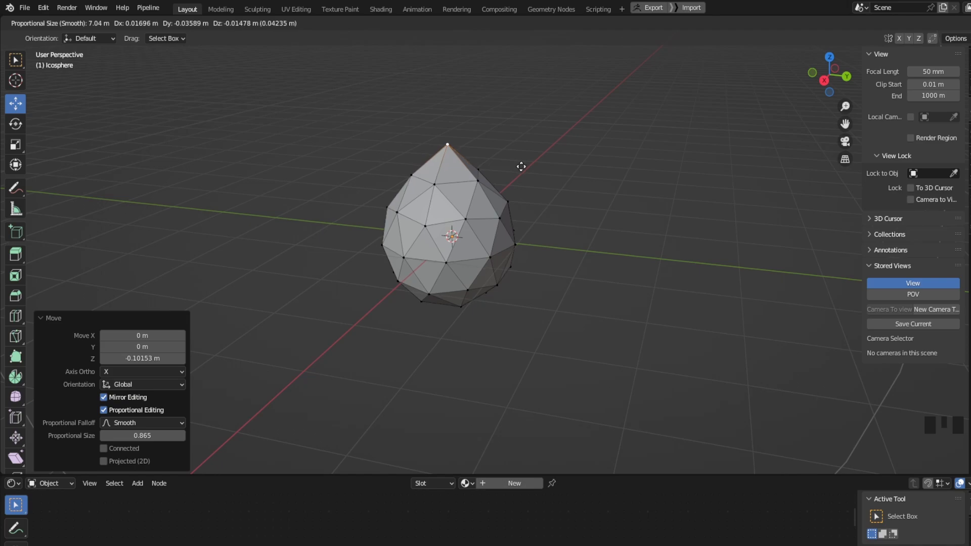
scroll(521, 166, up, 1)
scroll(521, 166, up, 1)
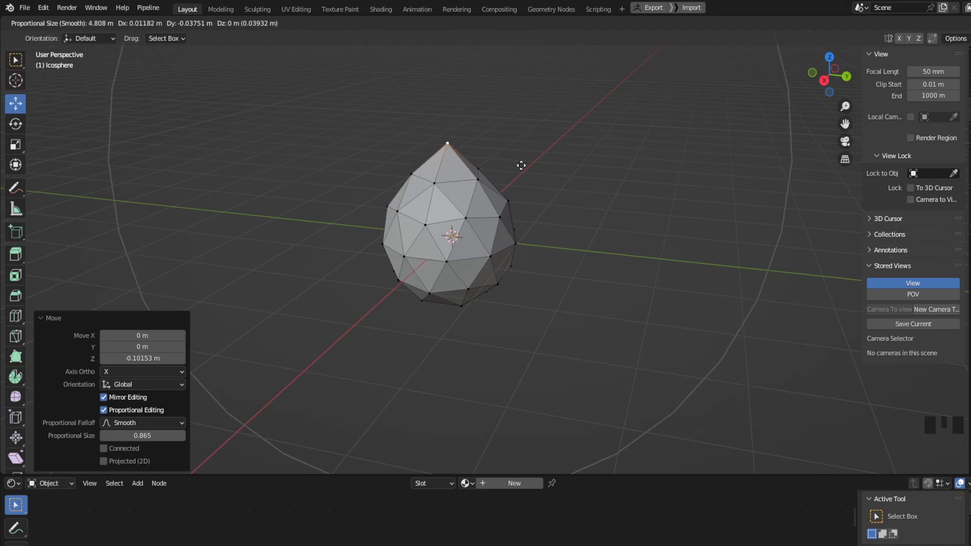
scroll(521, 166, up, 1)
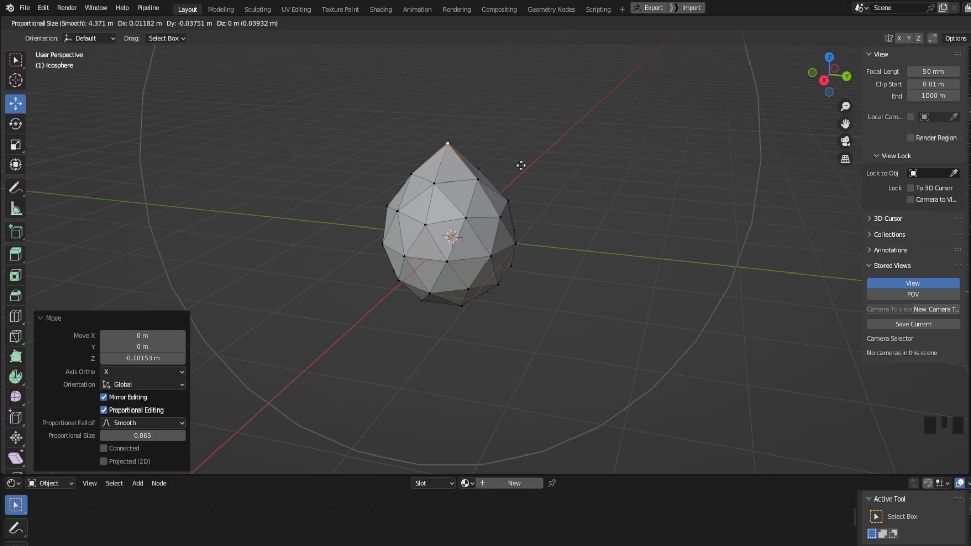
scroll(521, 165, up, 2)
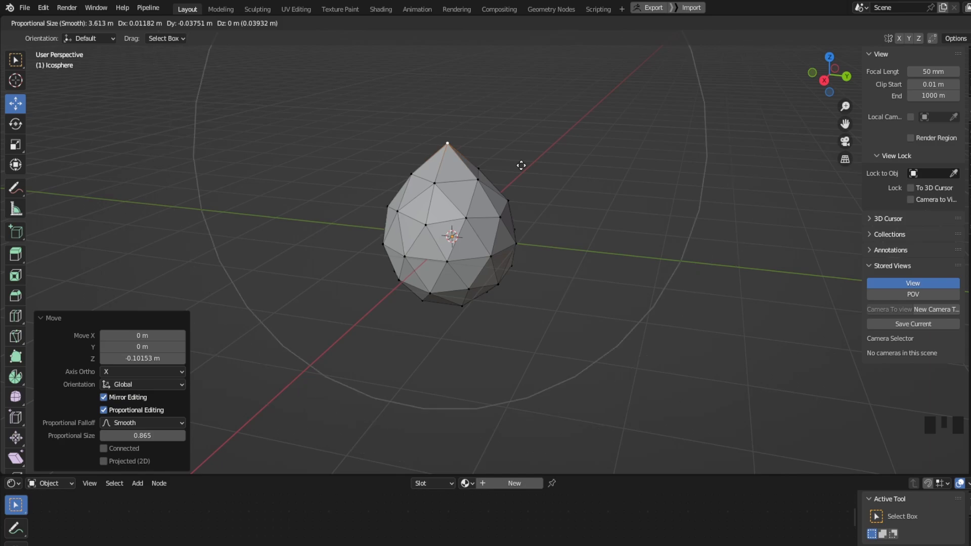
scroll(521, 166, up, 8)
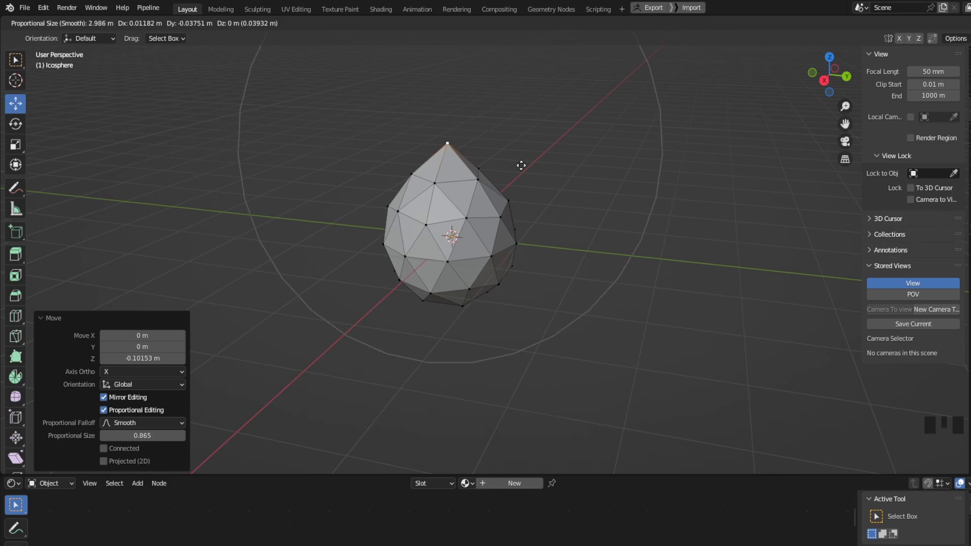
scroll(521, 166, up, 9)
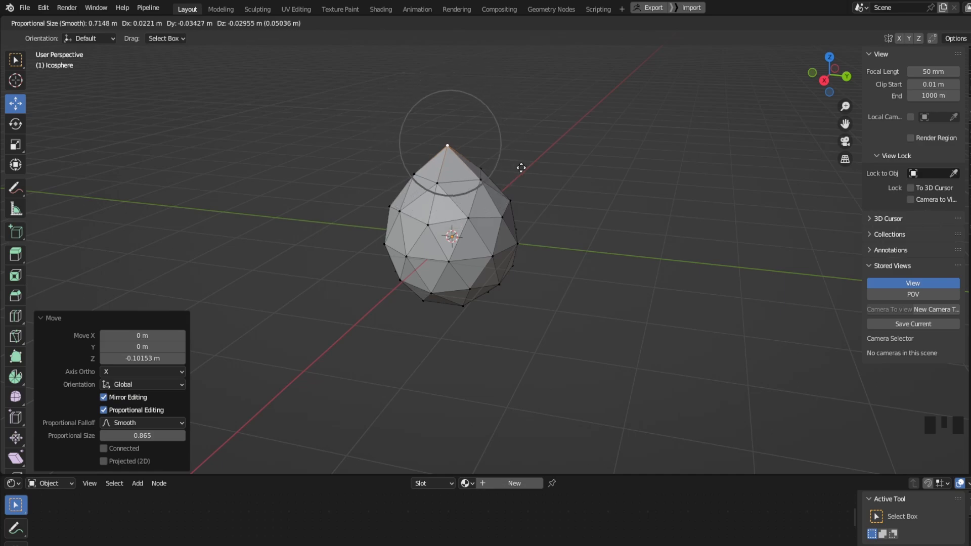
scroll(521, 168, down, 2)
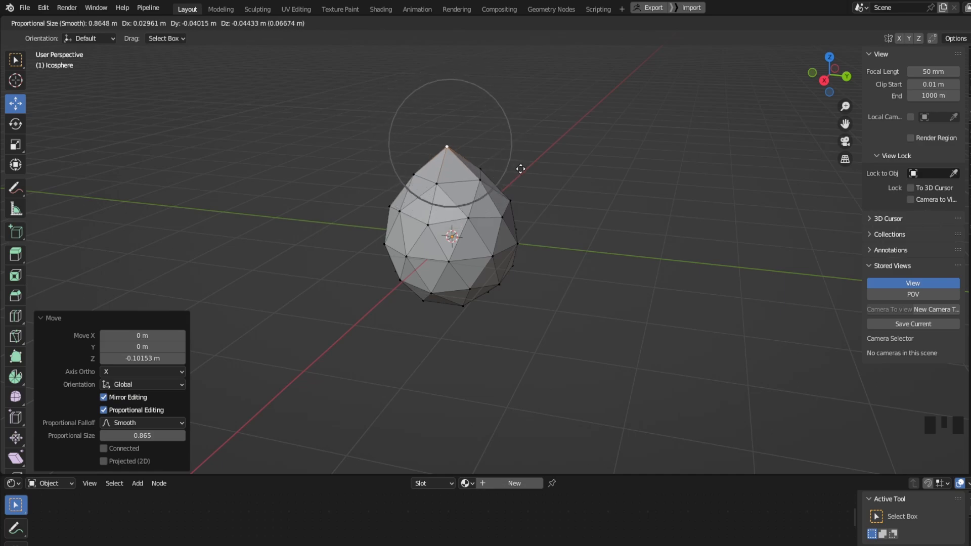
right_click(521, 169)
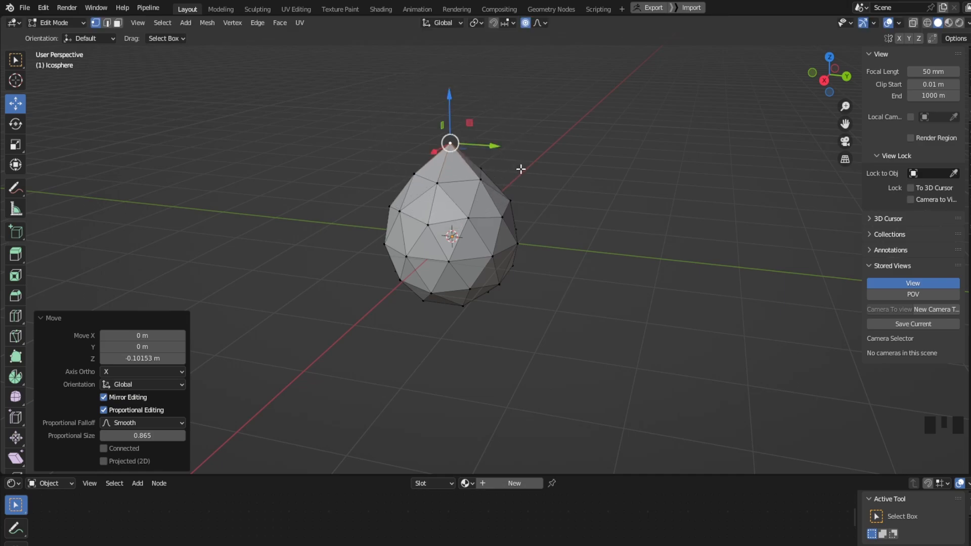
Step: Try moving the top vertex with proportional sizes from about 52 m down to 0.65 m and at 0.79 m, cancelling each move
key(g)
scroll(521, 169, down, 20)
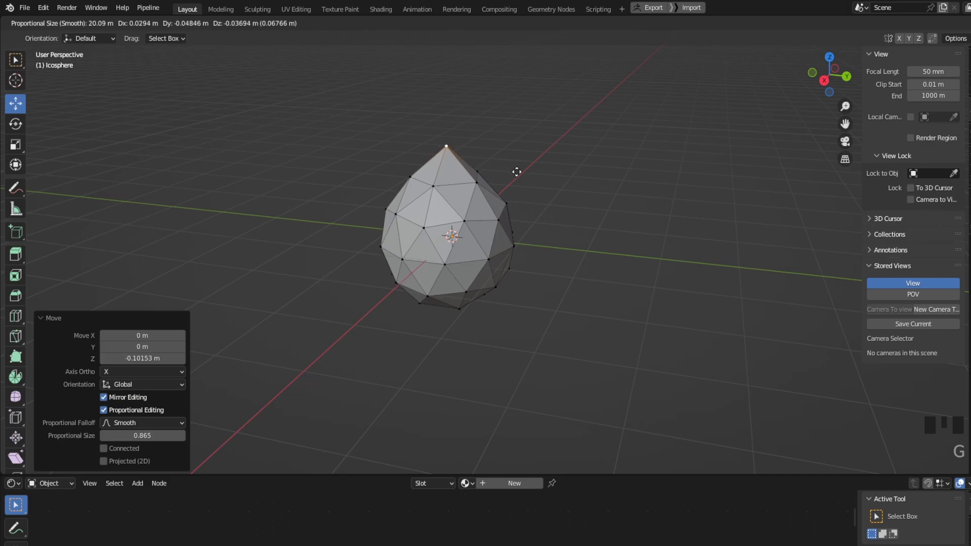
scroll(517, 172, down, 6)
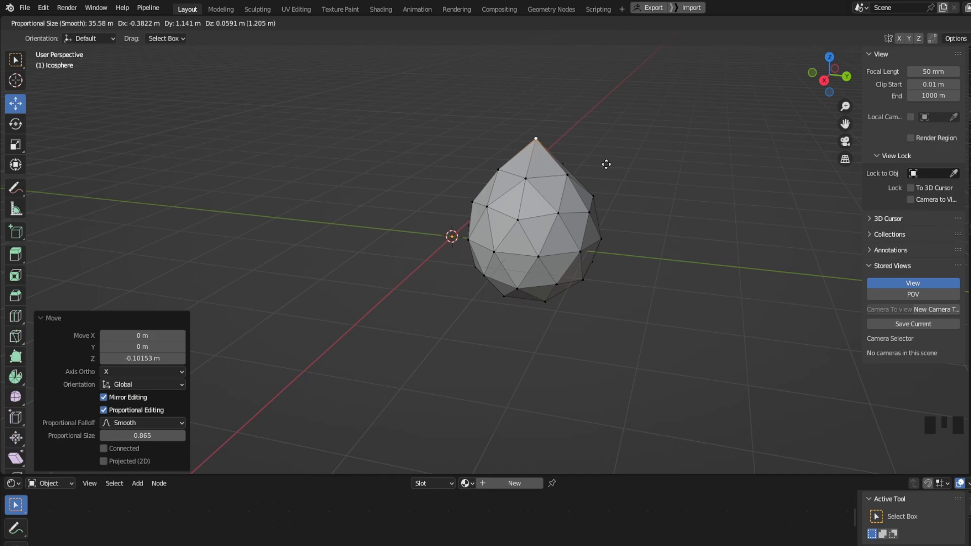
scroll(599, 164, down, 4)
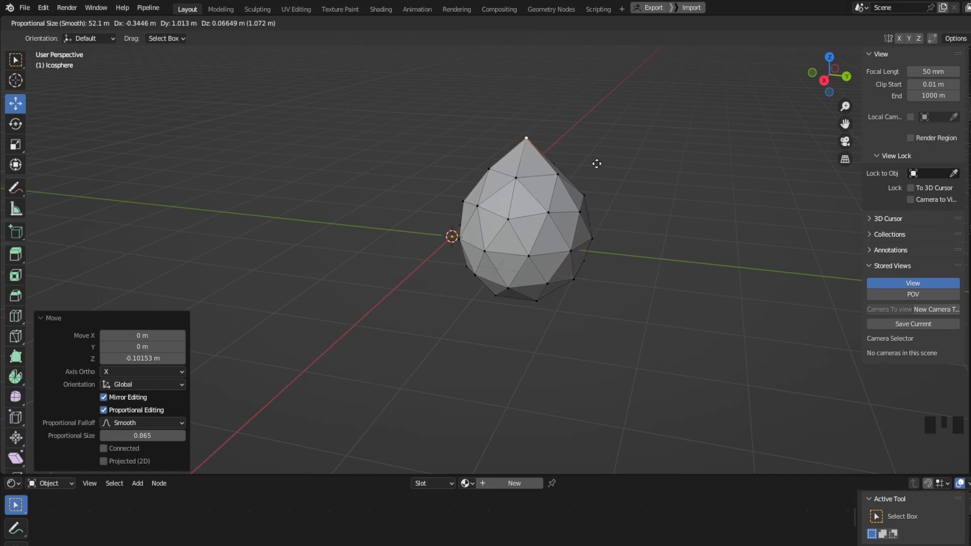
scroll(597, 163, up, 20)
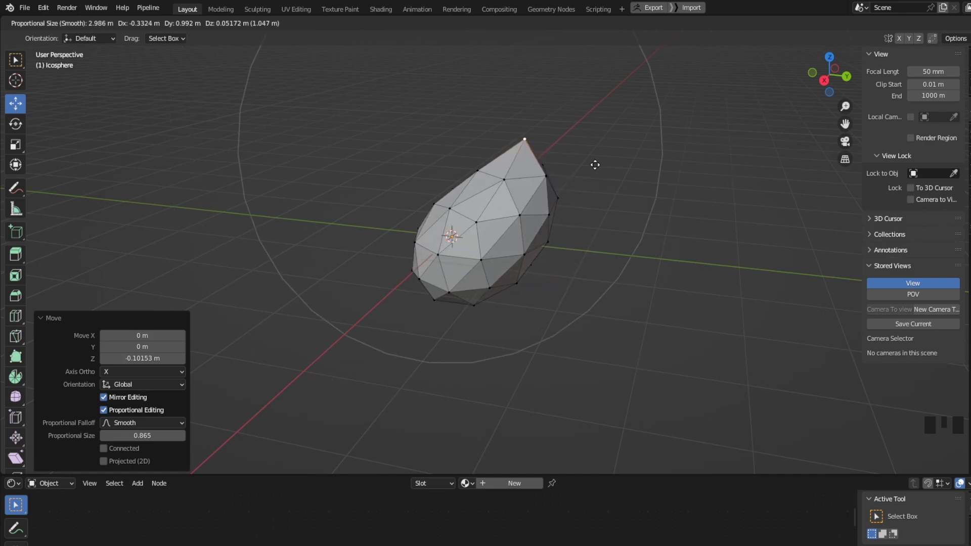
scroll(596, 165, up, 11)
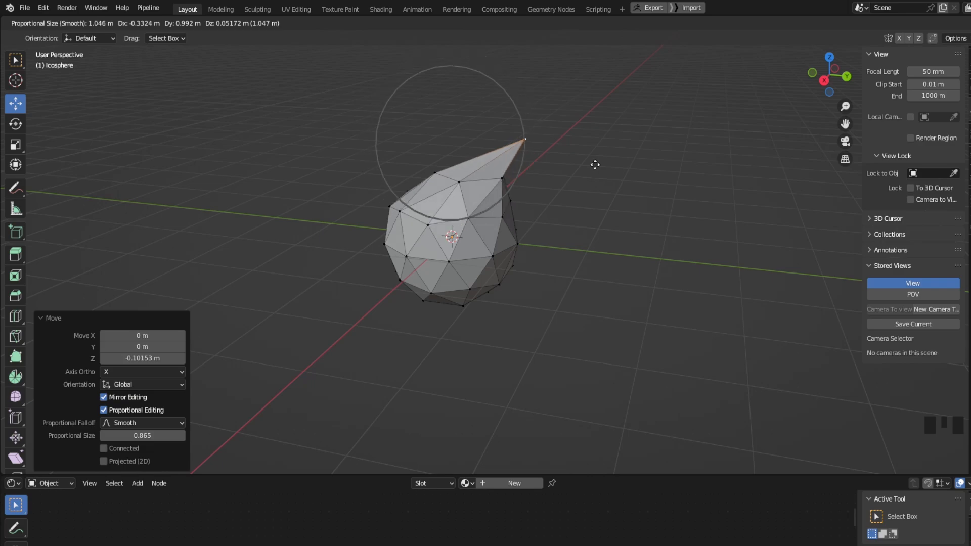
scroll(595, 165, up, 5)
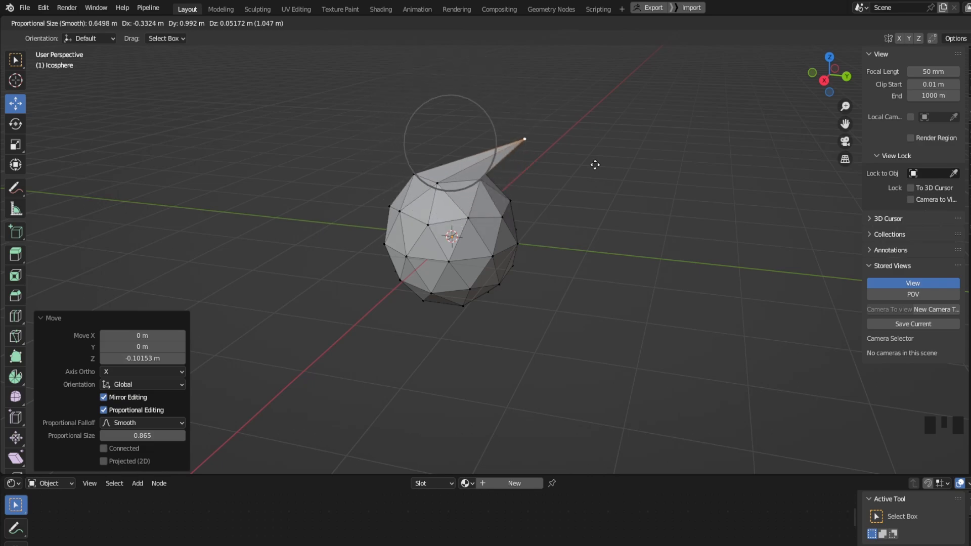
scroll(595, 165, down, 2)
right_click(596, 165)
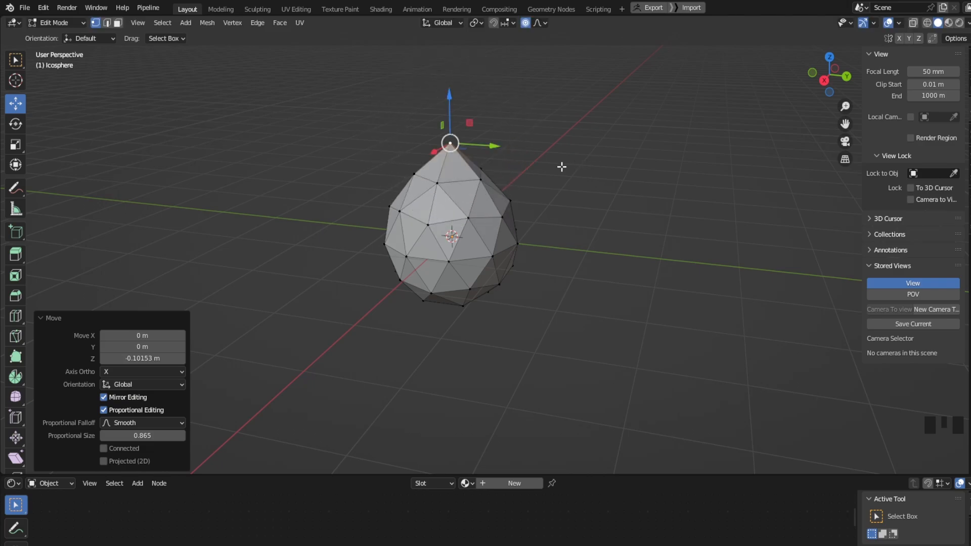
key(g)
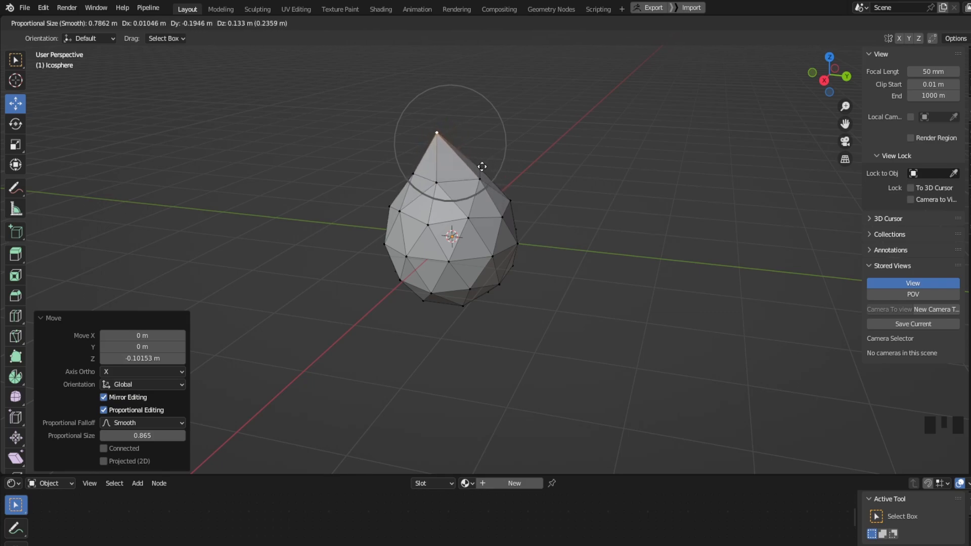
right_click(484, 169)
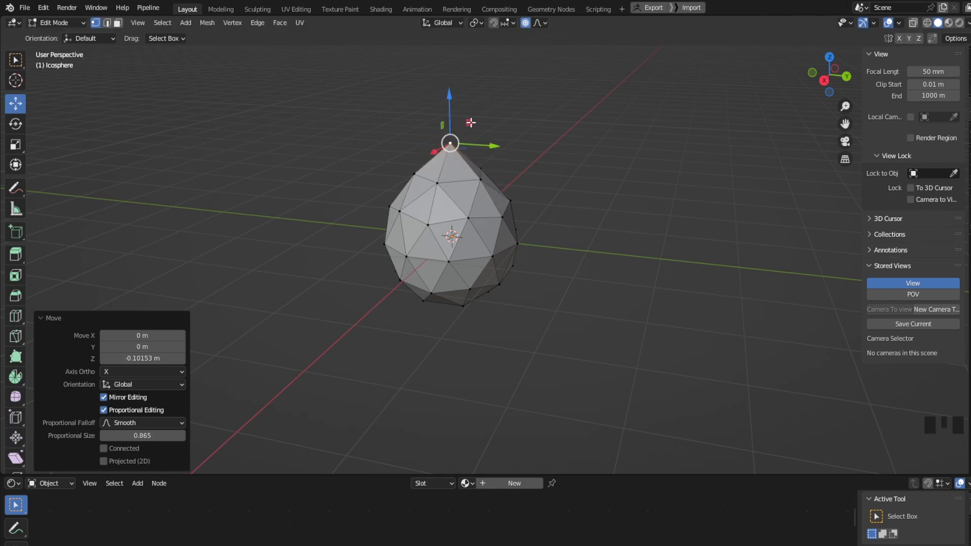
Step: Raise the top vertex about 0.08 m along Z with proportional size 0.786, and pull it higher with a larger influence to form a teardrop tip
middle_drag(471, 122, 502, 123)
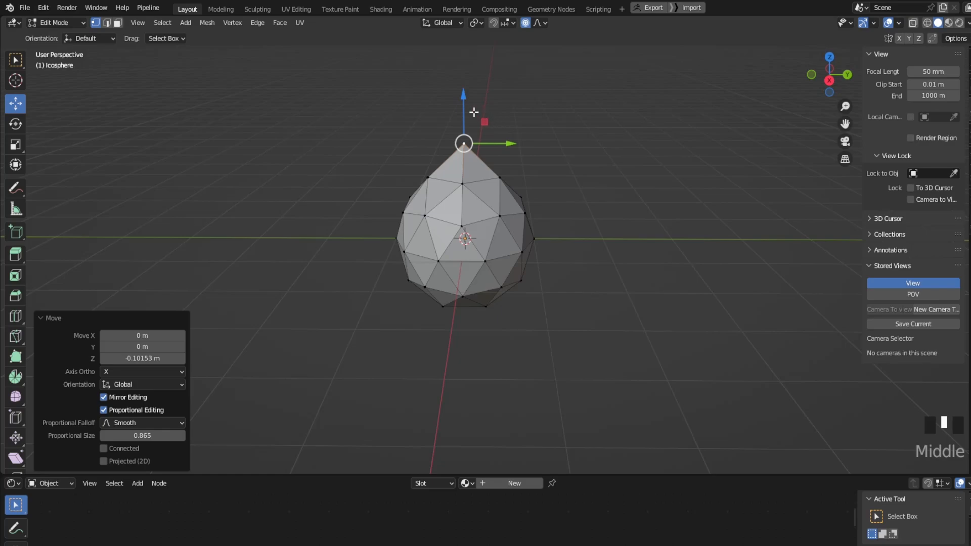
mouse_move(463, 94)
mouse_down()
mouse_move(467, 67)
mouse_move(467, 89)
mouse_up()
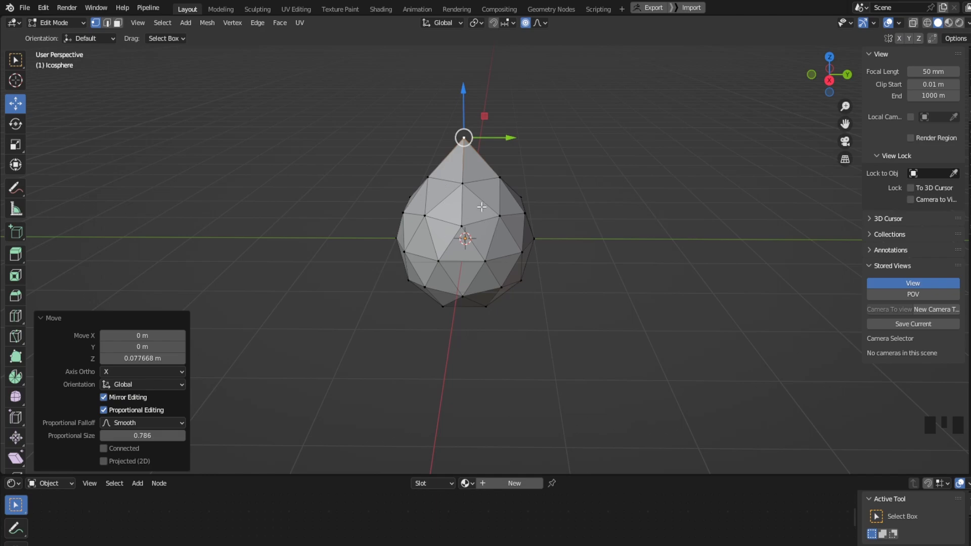
scroll(477, 149, down, 6)
right_click(477, 147)
drag(464, 93, 463, 58)
Step: Lower a vertex on the underside of the teardrop slightly along Z, and select a vertex just below the tip
middle_drag(500, 217, 461, 267)
click(519, 249)
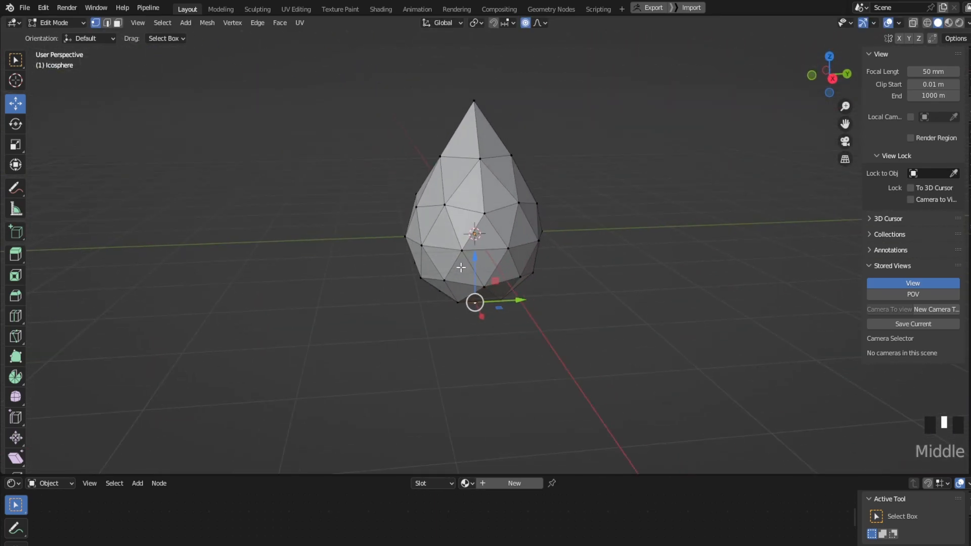
drag(477, 250, 475, 254)
middle_drag(583, 166, 564, 169)
click(440, 181)
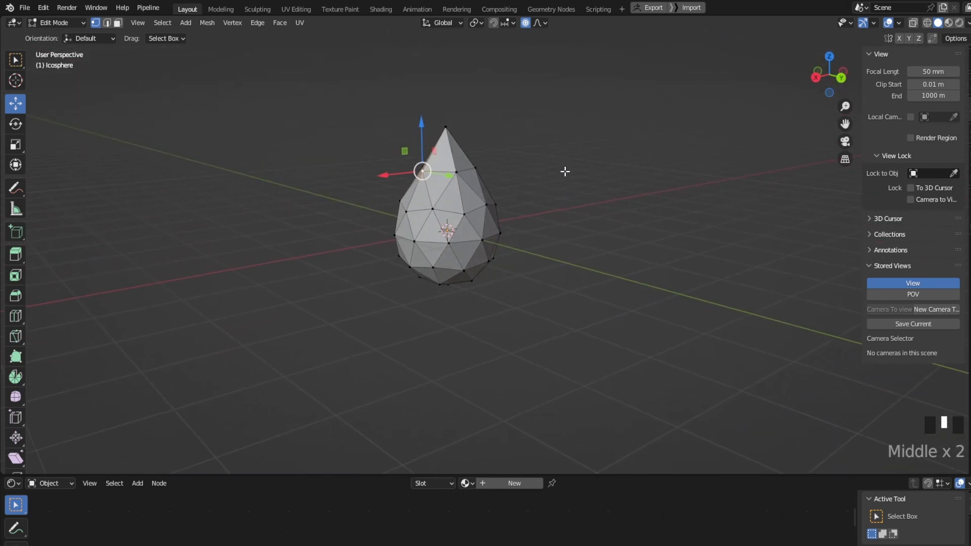
Step: Switch to Object Mode, view the teardrop from another side, and narrow the 3D viewport to uncover the sidebar's tabs
click(56, 23)
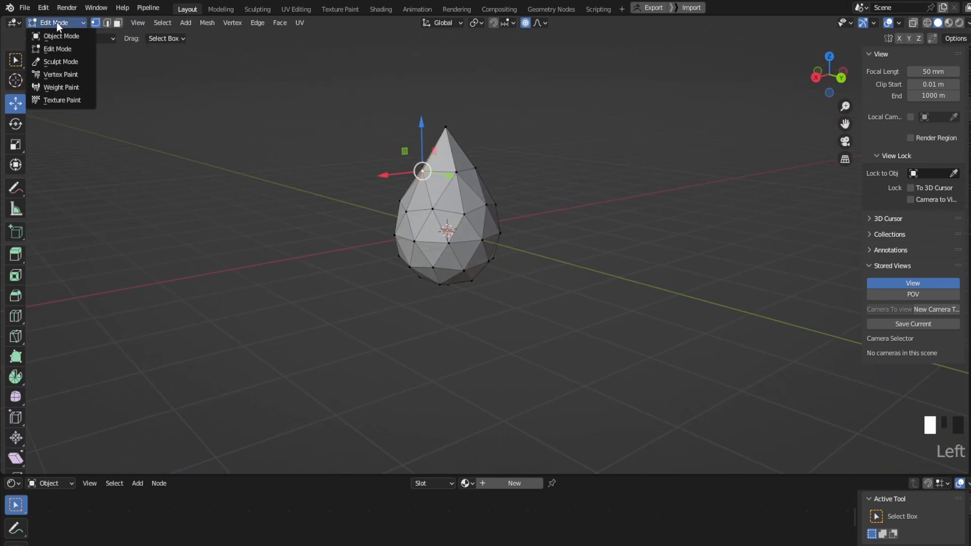
click(56, 33)
middle_drag(457, 161, 419, 187)
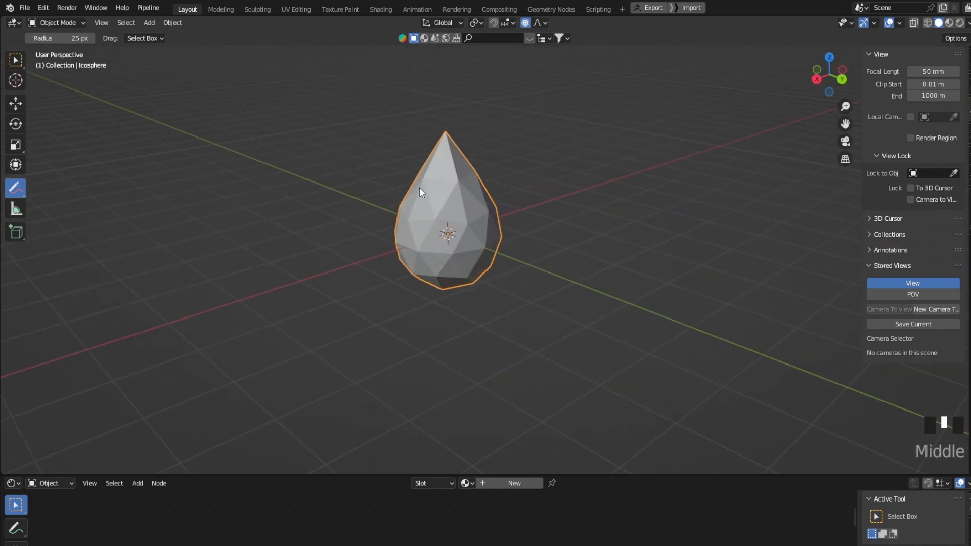
middle_drag(490, 191, 452, 200)
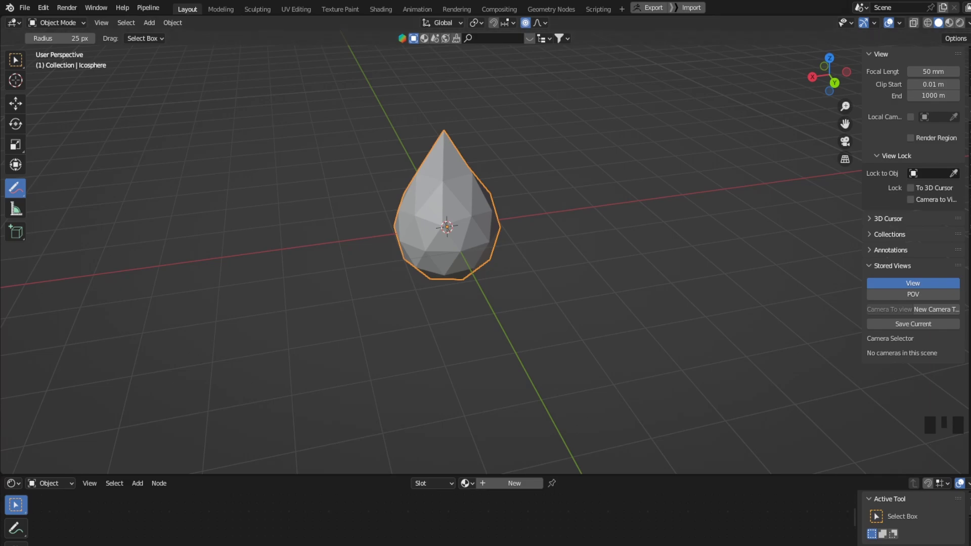
drag(969, 137, 949, 137)
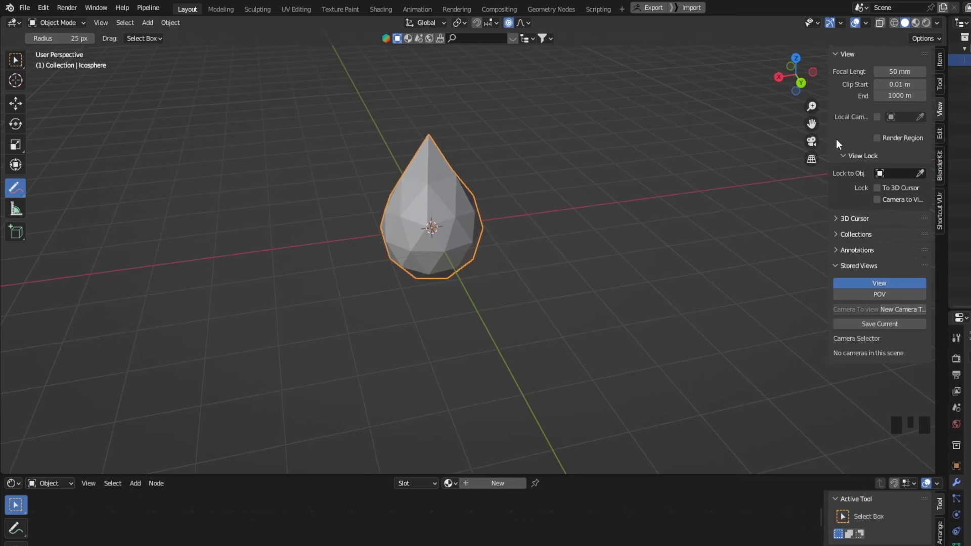
Step: Try to switch the 3D viewport to the camera view
click(812, 144)
click(812, 142)
click(812, 141)
scroll(692, 184, down, 3)
scroll(559, 158, up, 1)
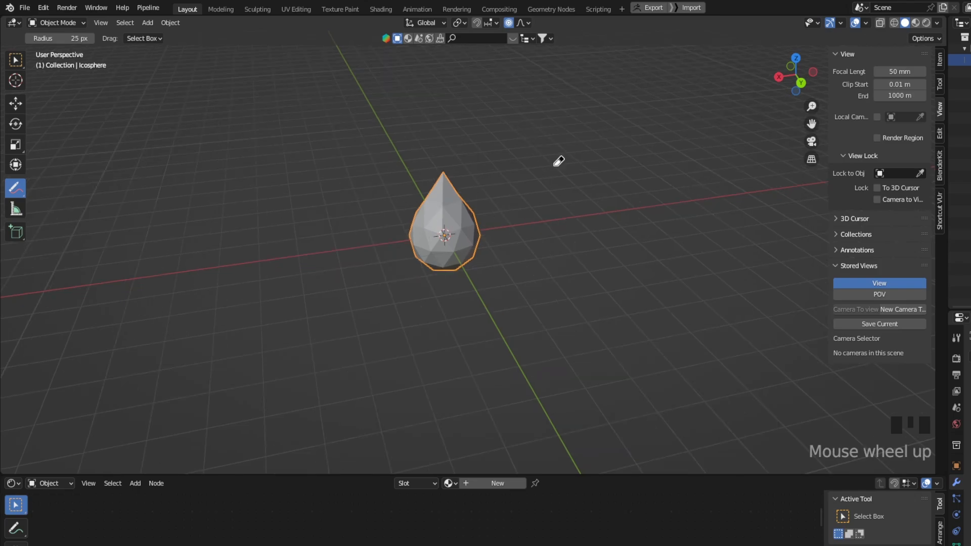
click(812, 144)
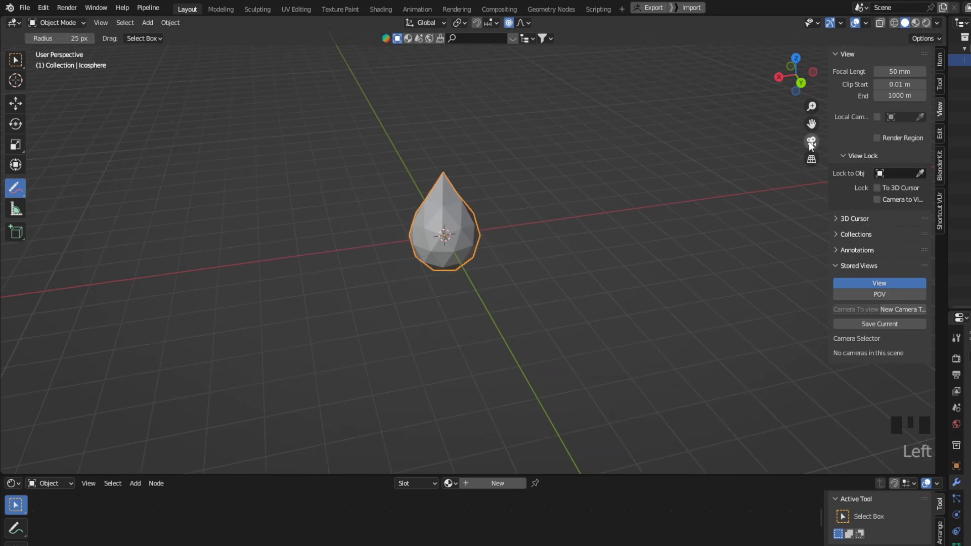
click(812, 145)
click(812, 145)
click(811, 145)
click(811, 145)
click(811, 145)
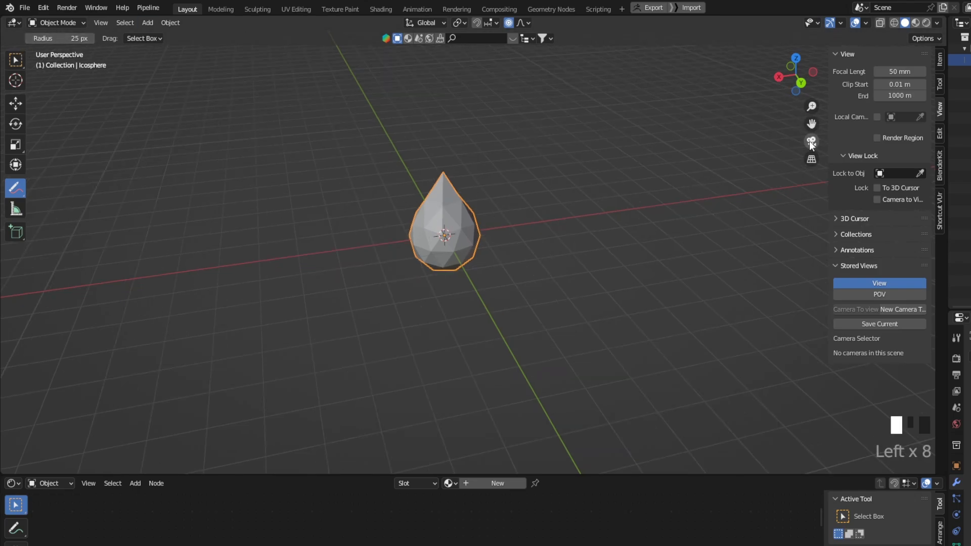
click(812, 145)
click(811, 144)
Step: Activate the Move tool for the selected ico sphere
click(858, 338)
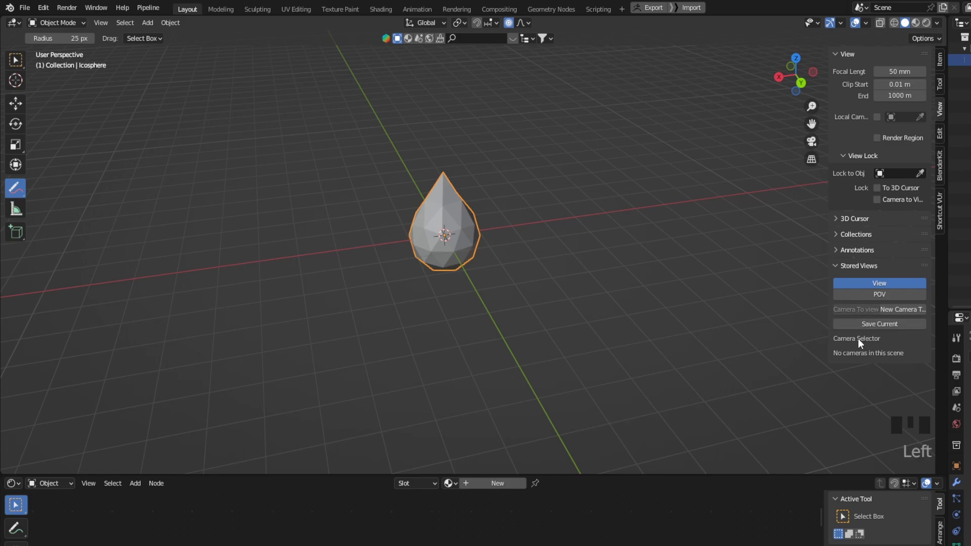
click(859, 308)
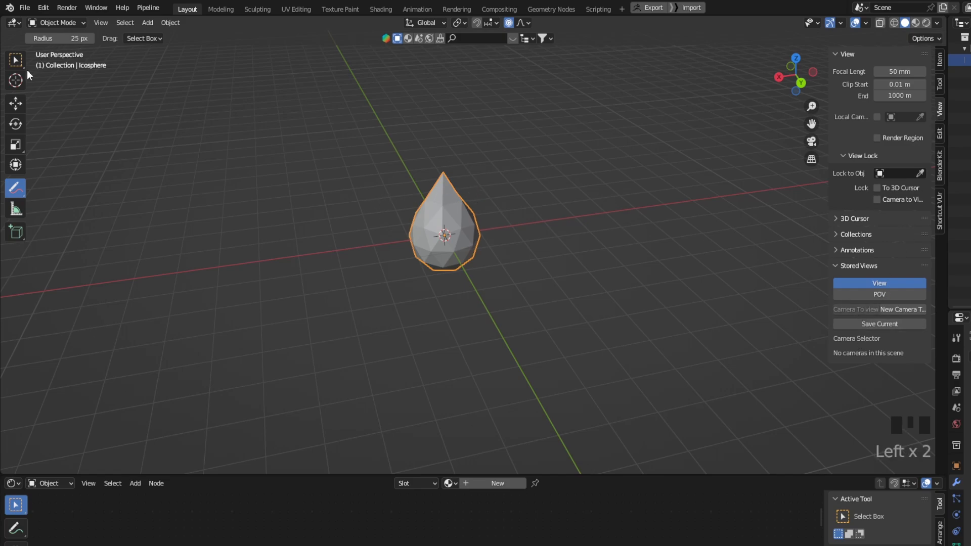
click(17, 102)
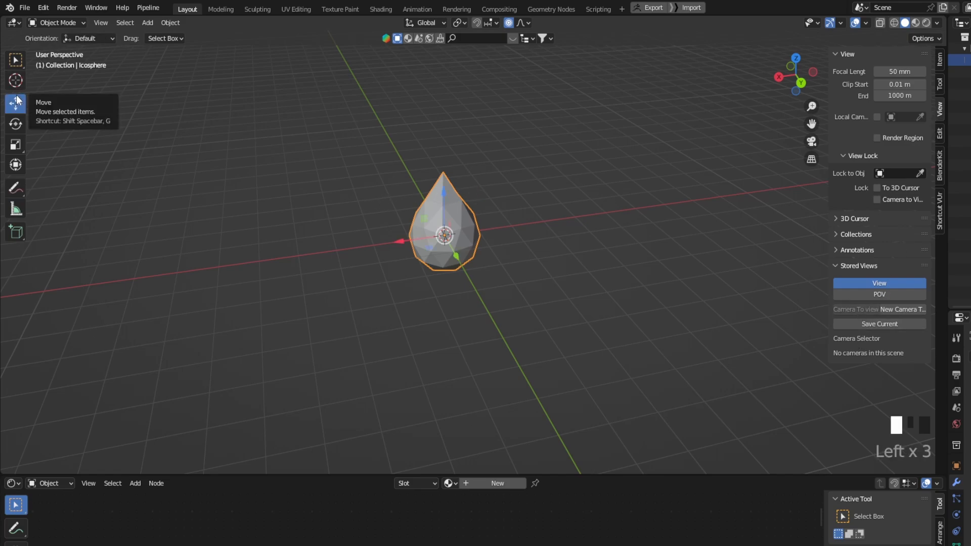
Step: Try to toggle the camera view again, and try to save the current view under Stored Views
click(812, 142)
click(812, 142)
click(812, 143)
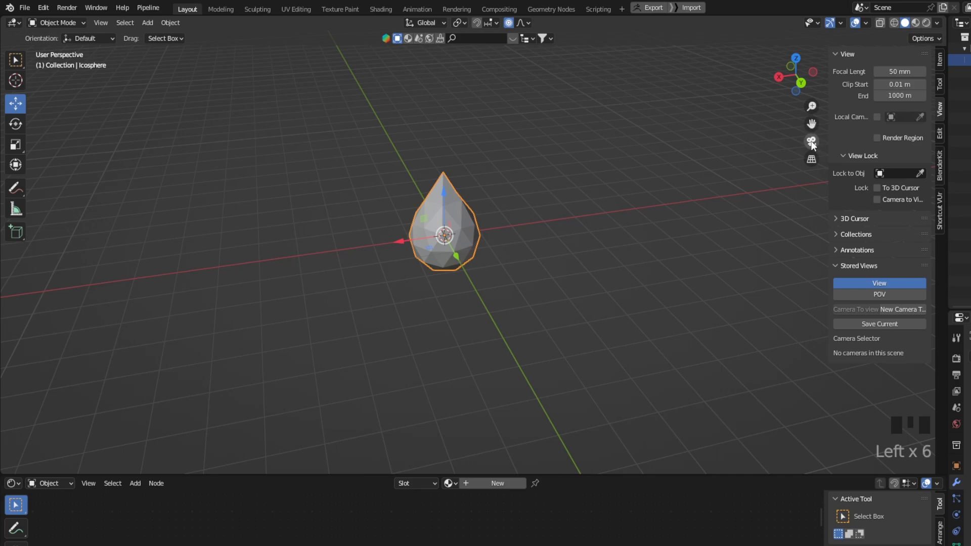
click(878, 325)
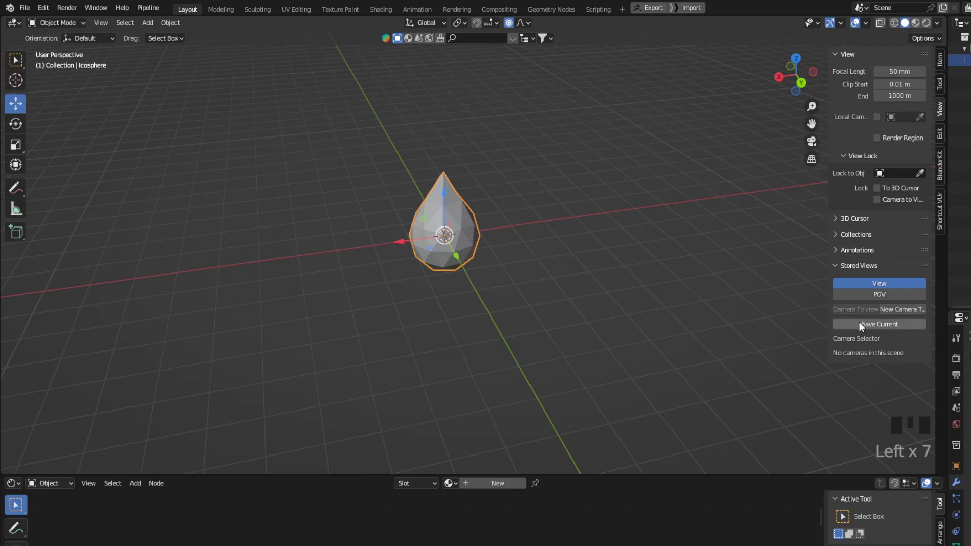
click(860, 323)
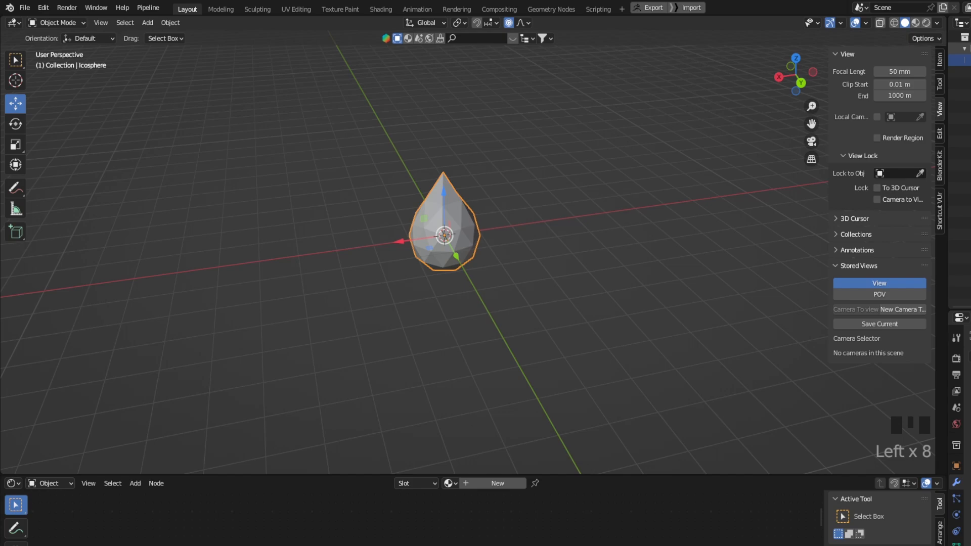
Step: Make the scene collection active and add a camera
click(969, 49)
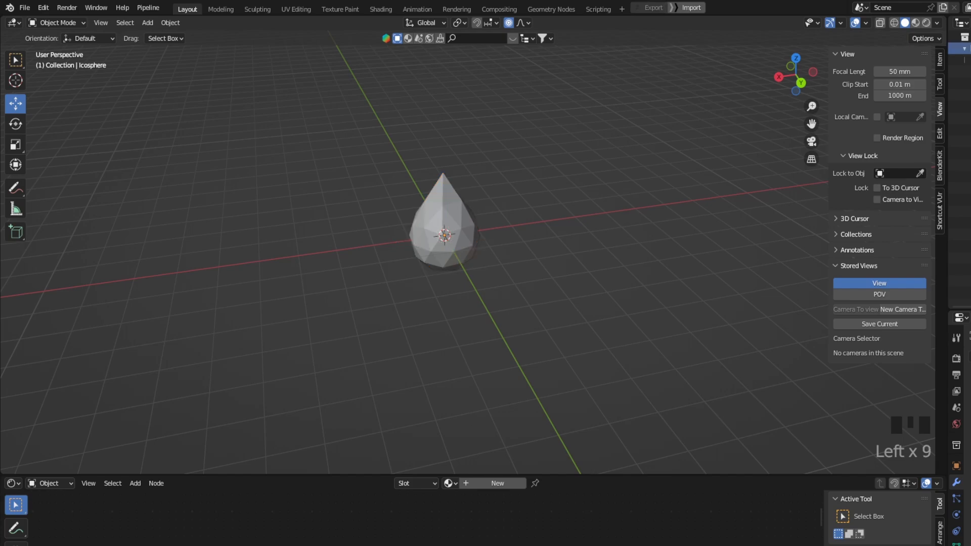
click(965, 37)
click(141, 23)
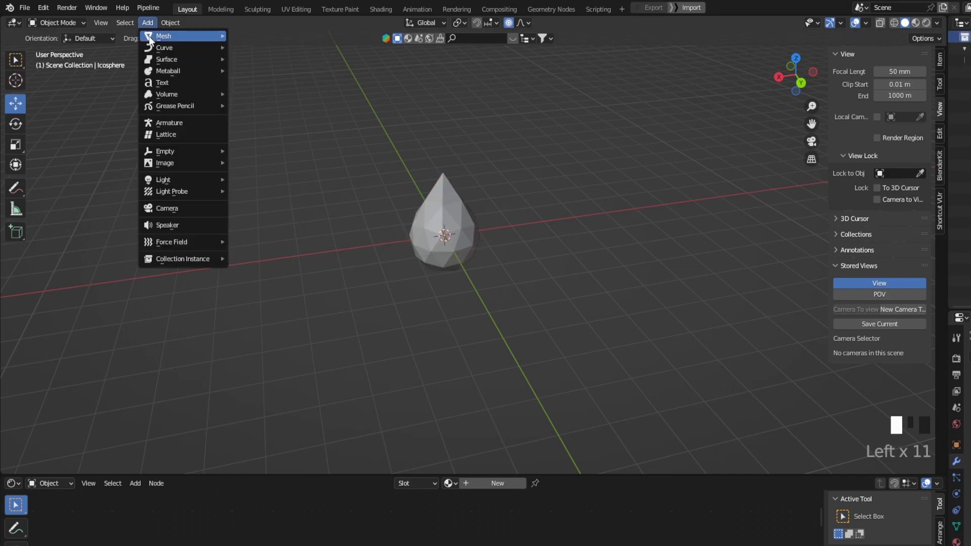
mouse_move(171, 22)
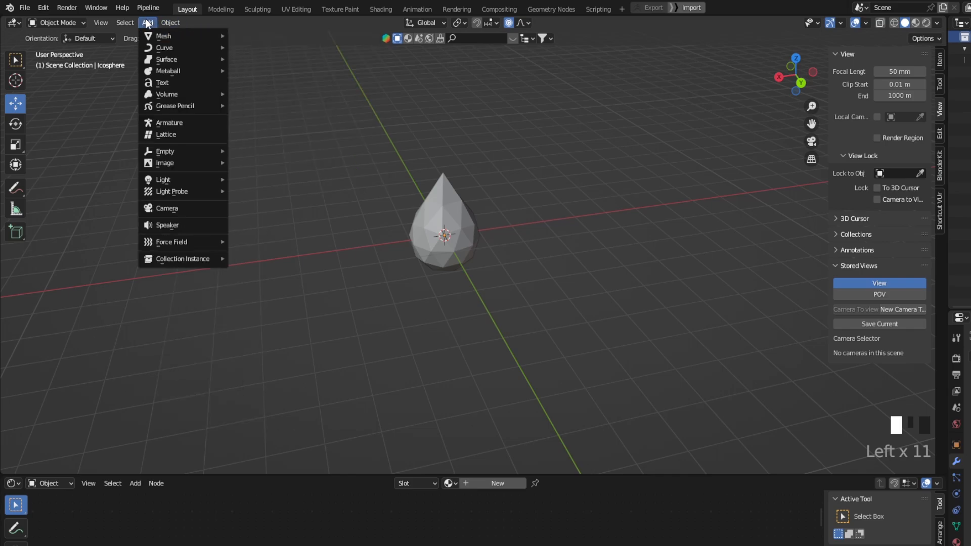
click(165, 211)
Step: Look through the new camera, return to the user perspective, and examine the teardrop up close
click(811, 141)
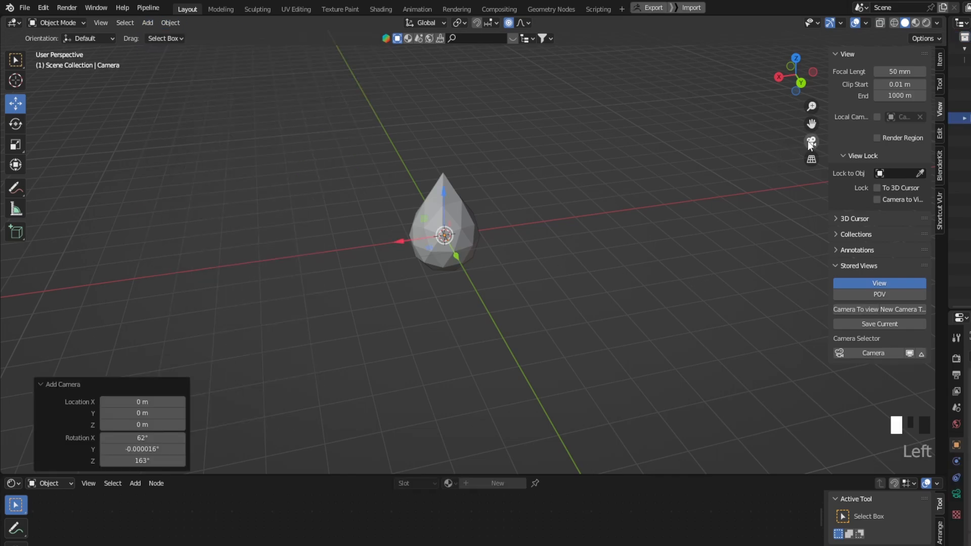
scroll(650, 164, down, 12)
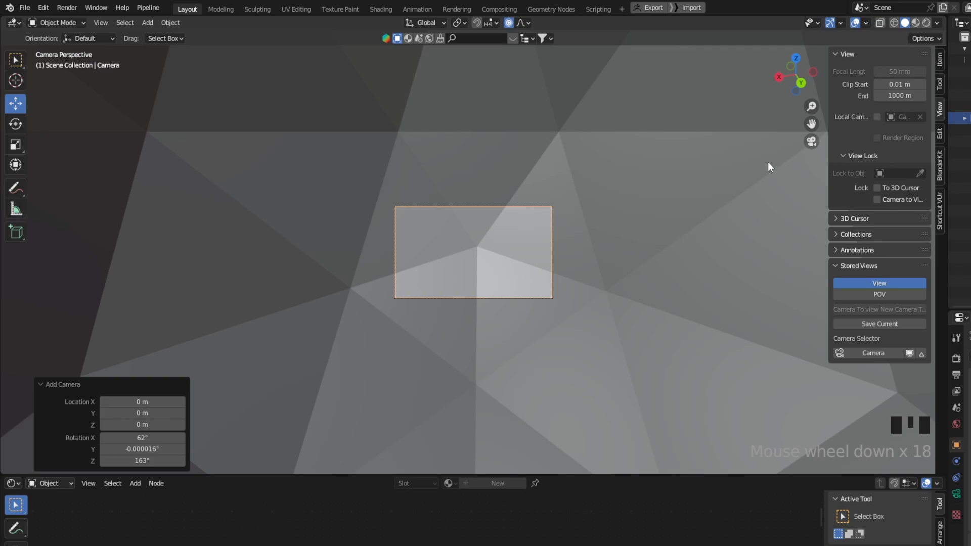
click(812, 141)
scroll(497, 184, up, 3)
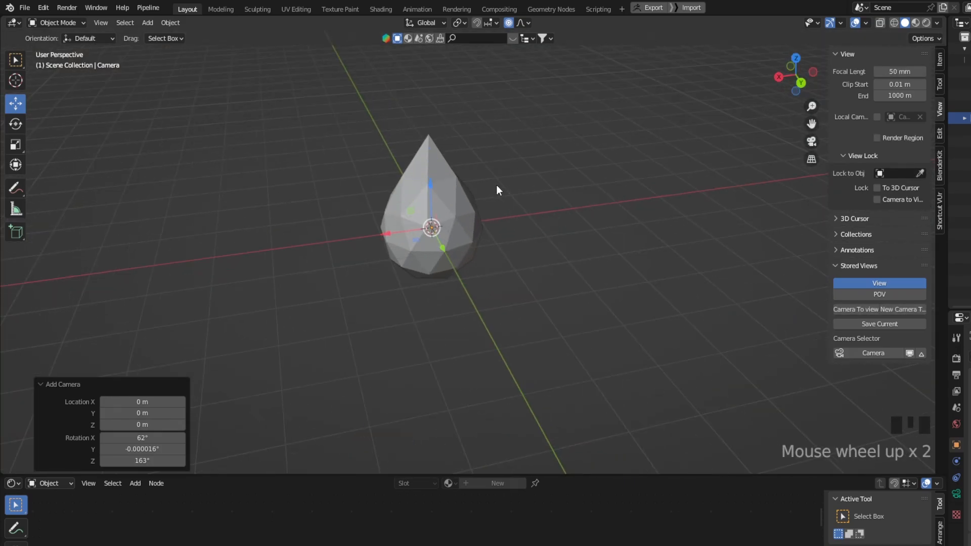
scroll(496, 187, up, 1)
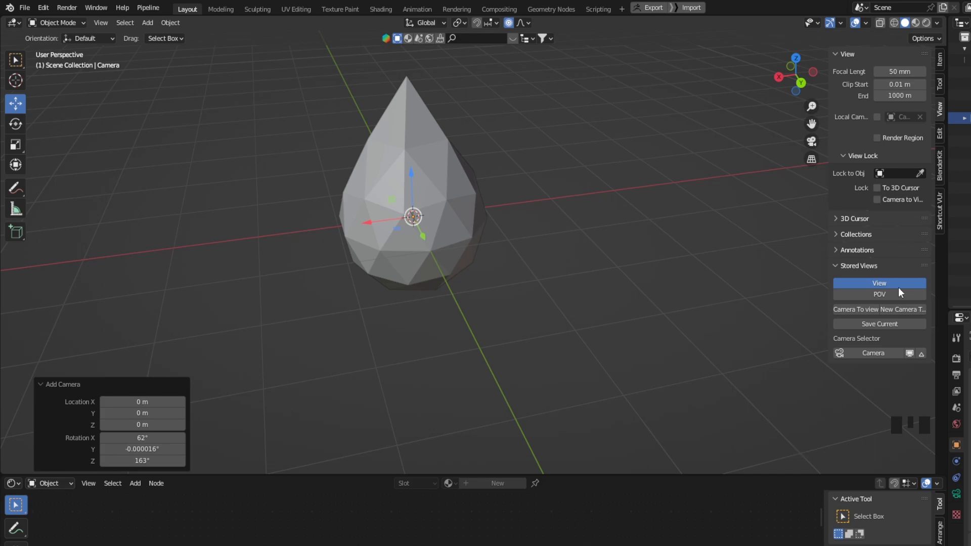
Step: Open the Preferences and return to the viewport's View settings
click(43, 9)
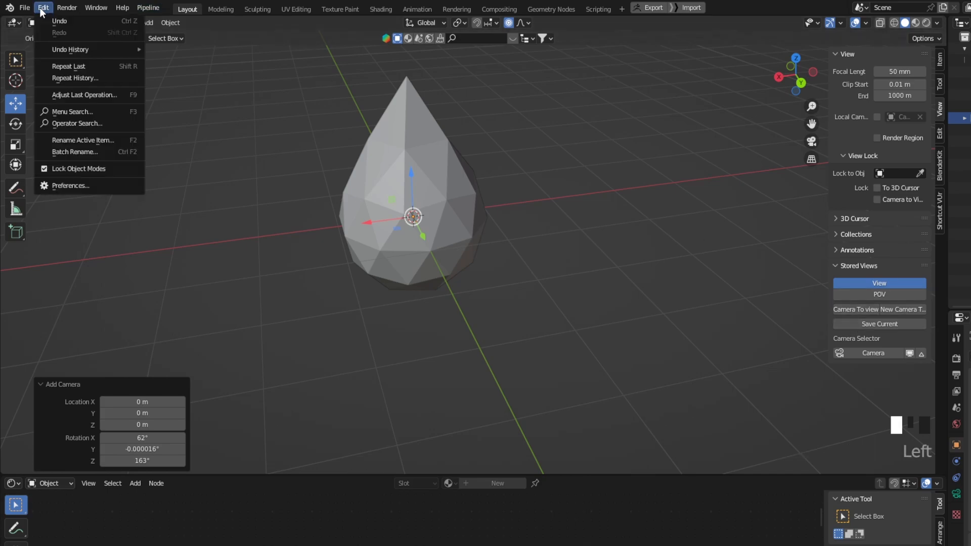
click(73, 186)
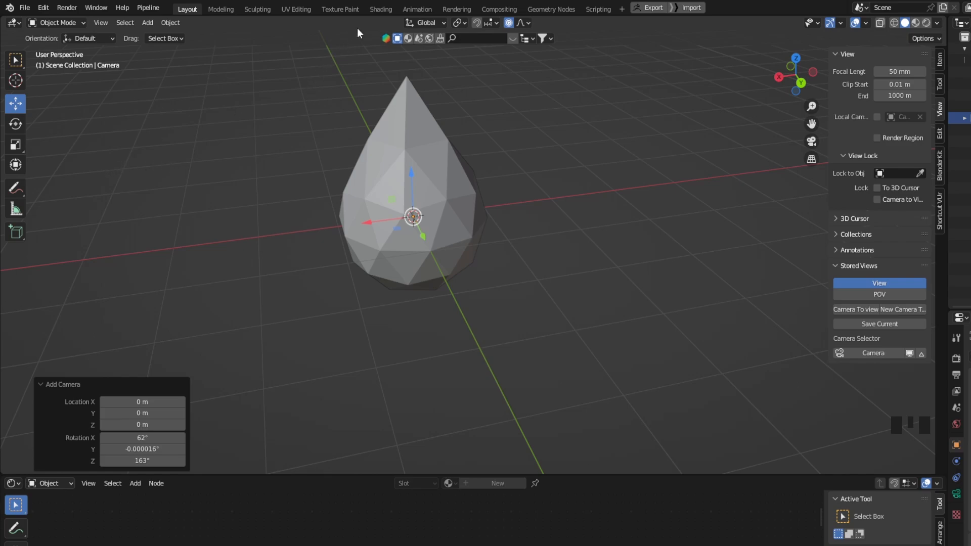
click(939, 109)
Step: Frame the teardrop from another angle and align the camera to that view with the Stored Views controls
middle_drag(531, 217, 541, 215)
drag(812, 124, 821, 150)
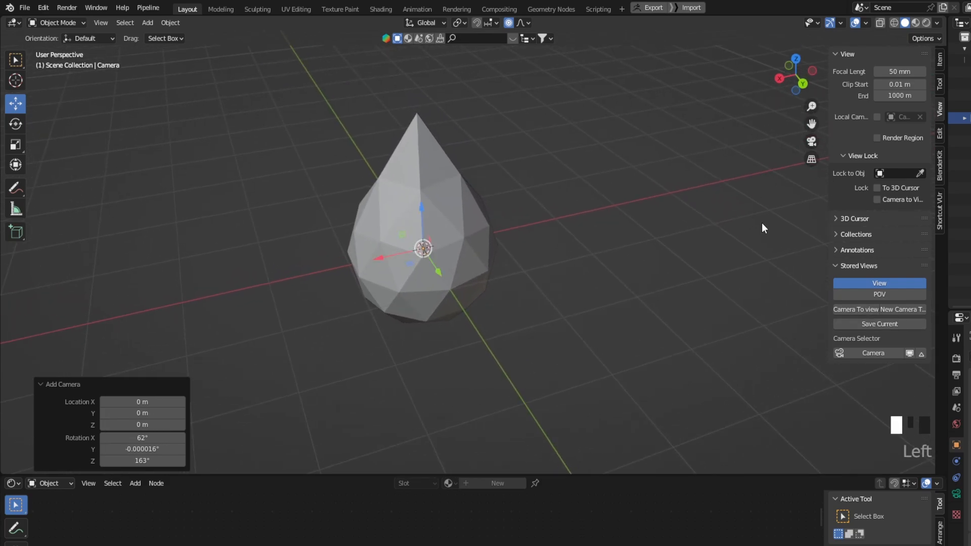
scroll(468, 228, up, 2)
scroll(468, 229, down, 3)
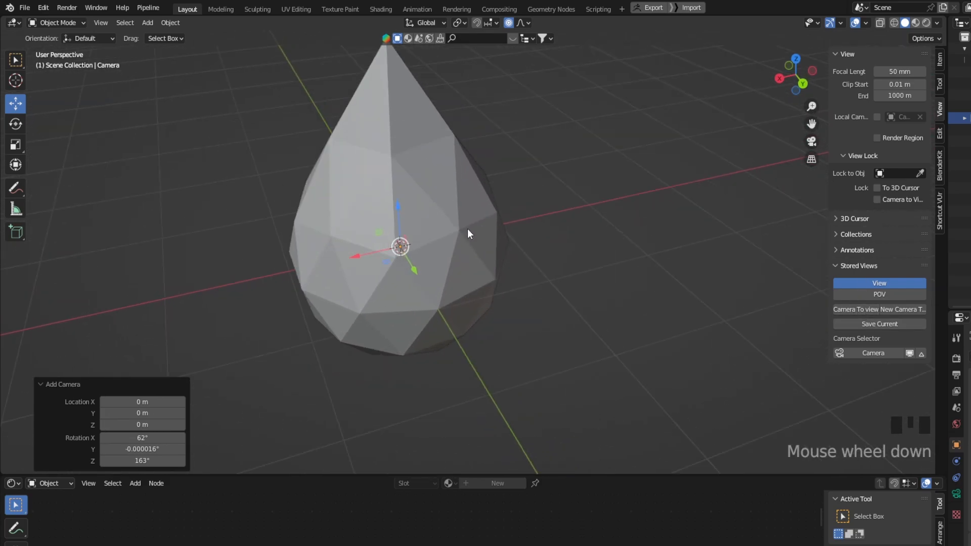
middle_drag(421, 227, 440, 218)
scroll(440, 218, up, 2)
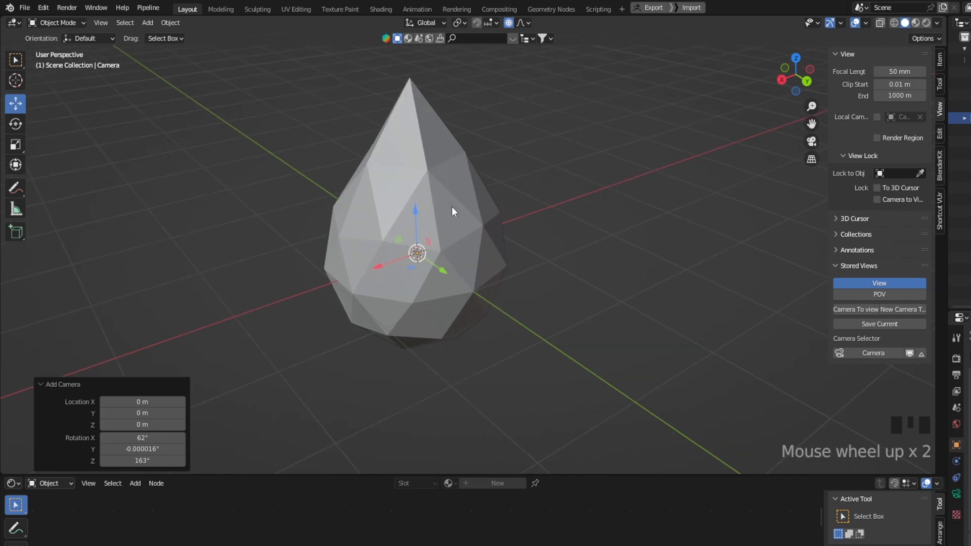
scroll(451, 207, down, 1)
click(867, 309)
scroll(463, 205, up, 5)
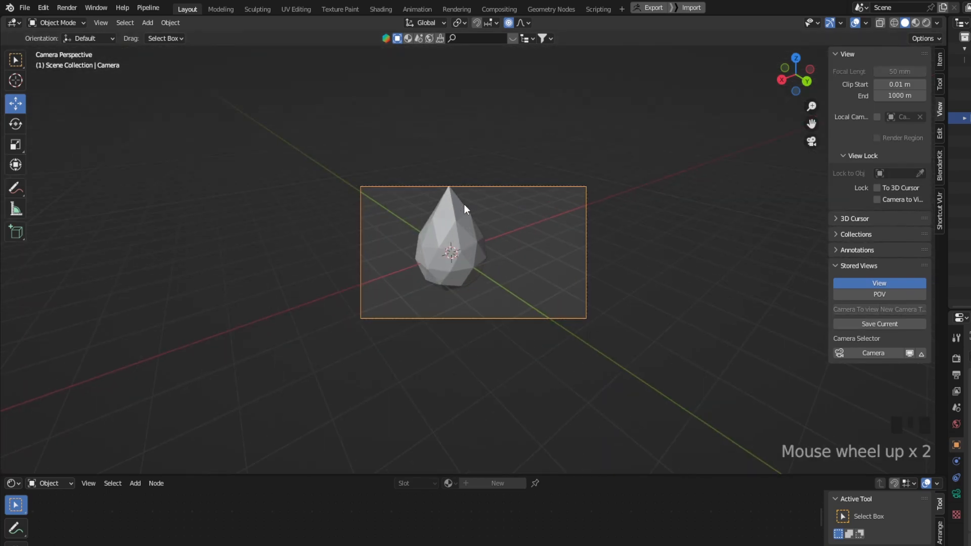
click(854, 263)
click(854, 263)
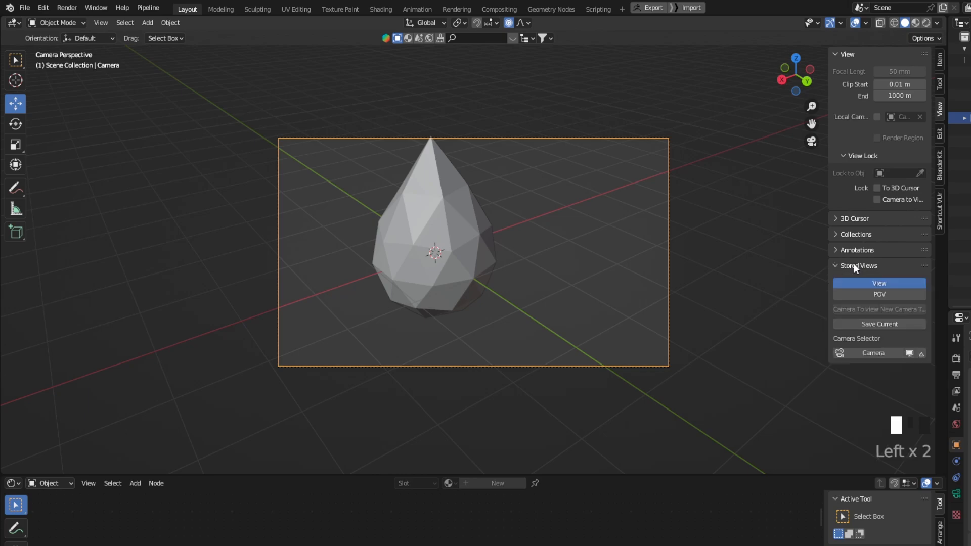
Step: With the camera temporarily locked to the view, move it about -0.16 m in X, 0.02 m in Y, 0.17 m in Z, and orbit it slightly
click(877, 200)
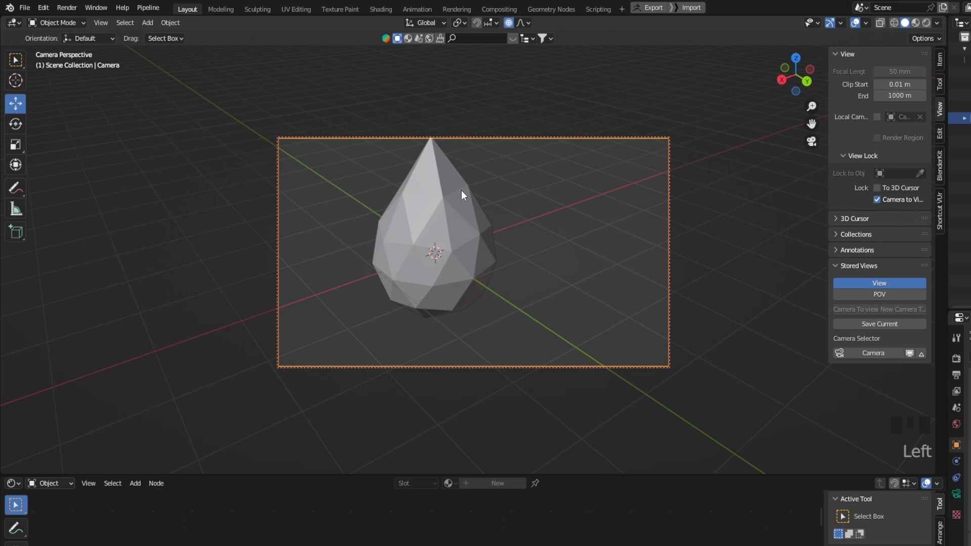
key(g)
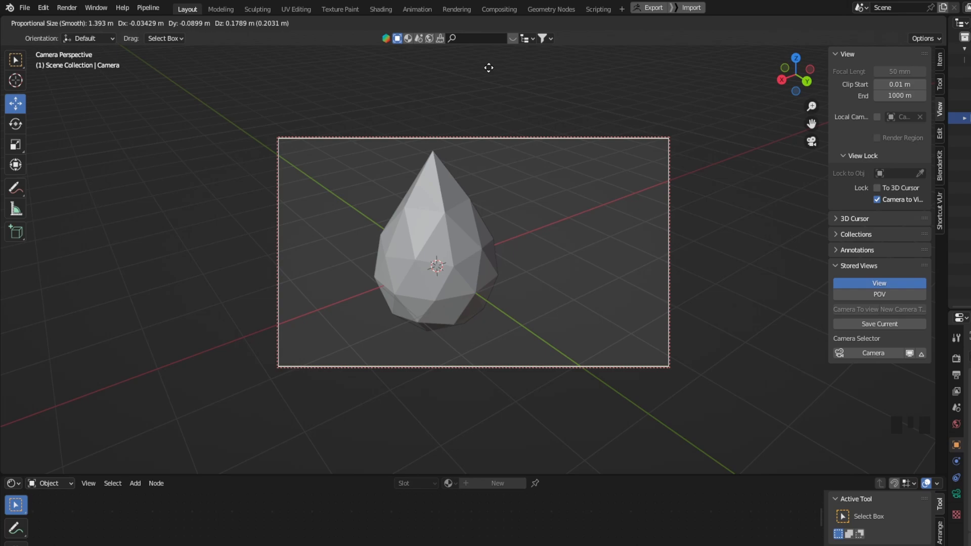
click(580, 78)
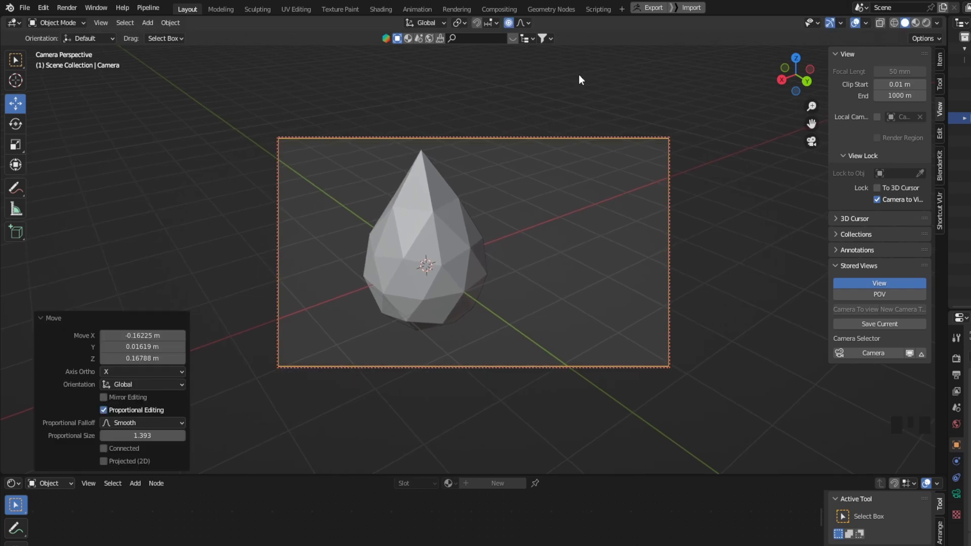
middle_drag(324, 208, 354, 209)
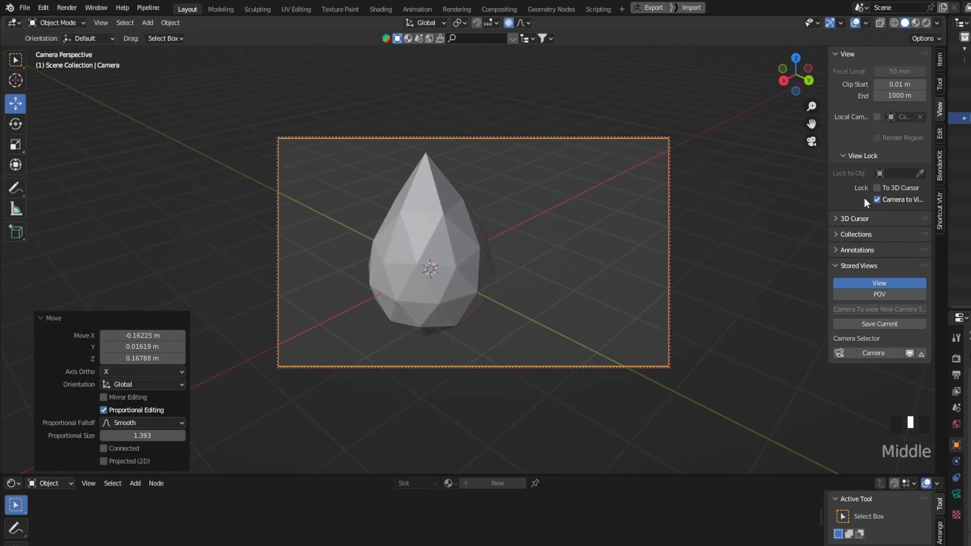
click(877, 200)
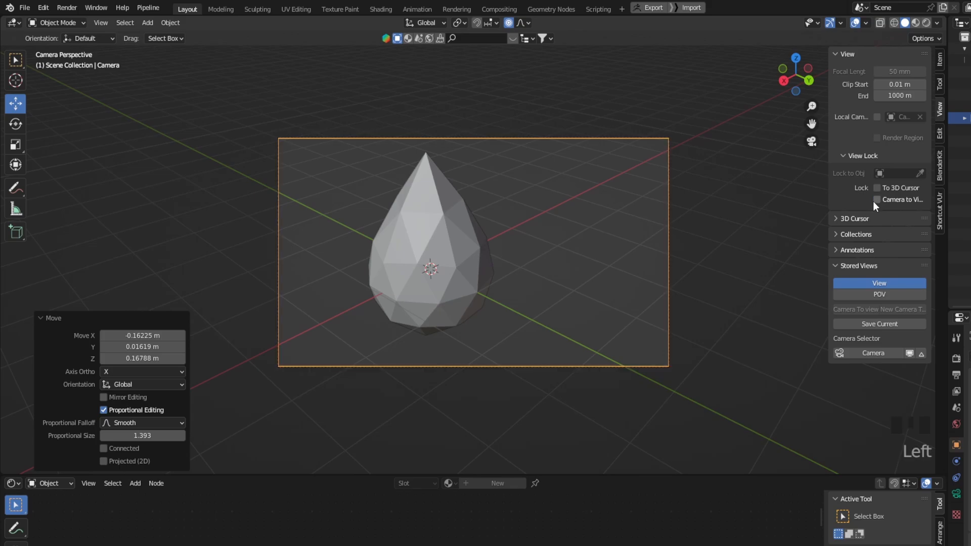
Step: Leave the camera view, return to a close view of the teardrop, and deselect everything
click(811, 141)
scroll(430, 193, down, 3)
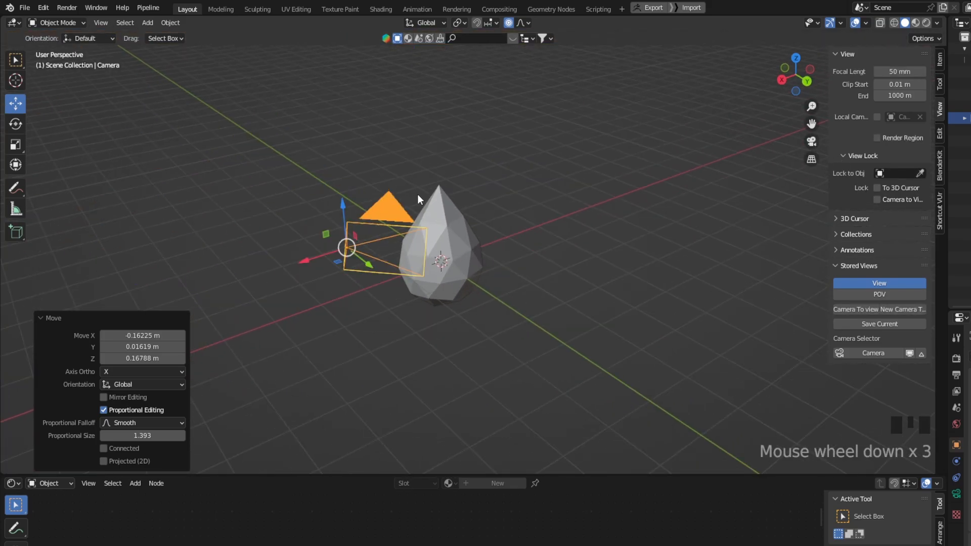
scroll(424, 196, up, 3)
scroll(424, 196, down, 1)
scroll(397, 196, up, 2)
middle_drag(393, 197, 402, 198)
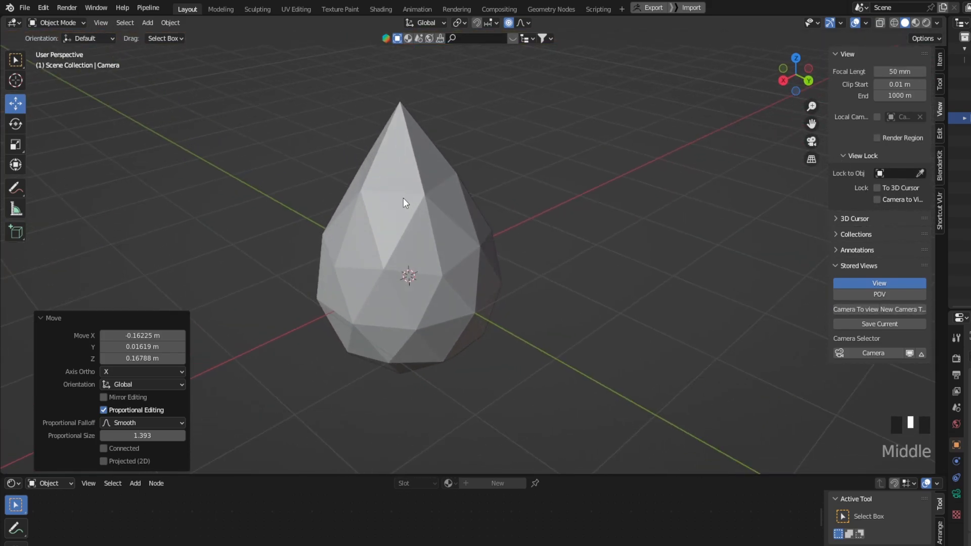
click(401, 198)
click(293, 68)
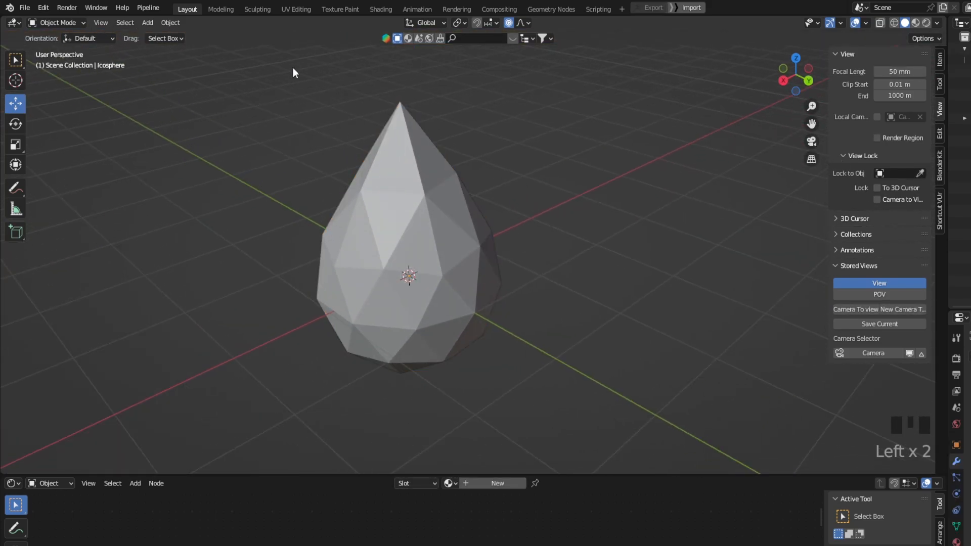
Step: Add a UV sphere mesh with 32 segments, 16 rings and a 1 m radius at the world origin
click(148, 22)
mouse_move(171, 35)
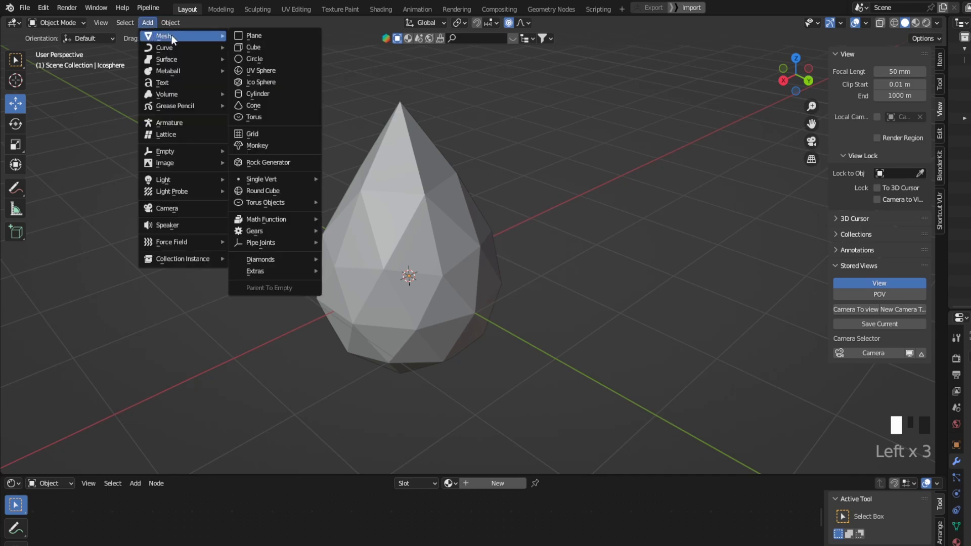
click(253, 70)
middle_drag(468, 242, 437, 234)
scroll(479, 248, down, 2)
Step: Disable proportional editing and move the UV sphere about 2.44 m along Y, beside the teardrop
drag(500, 285, 645, 285)
right_click(645, 285)
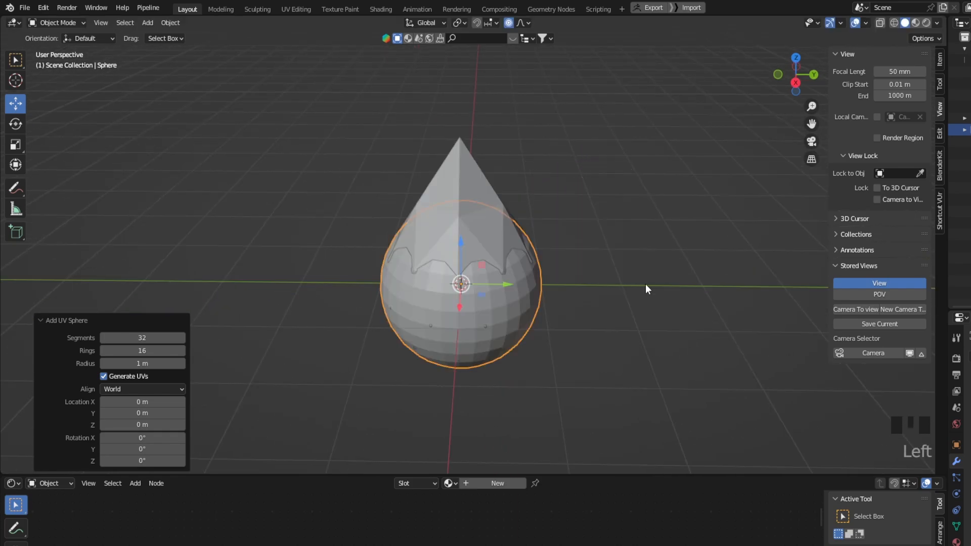
click(509, 24)
drag(502, 287, 673, 277)
middle_drag(672, 277, 607, 243)
Step: Switch the UV sphere to Edit Mode and select its top pole vertex
click(81, 22)
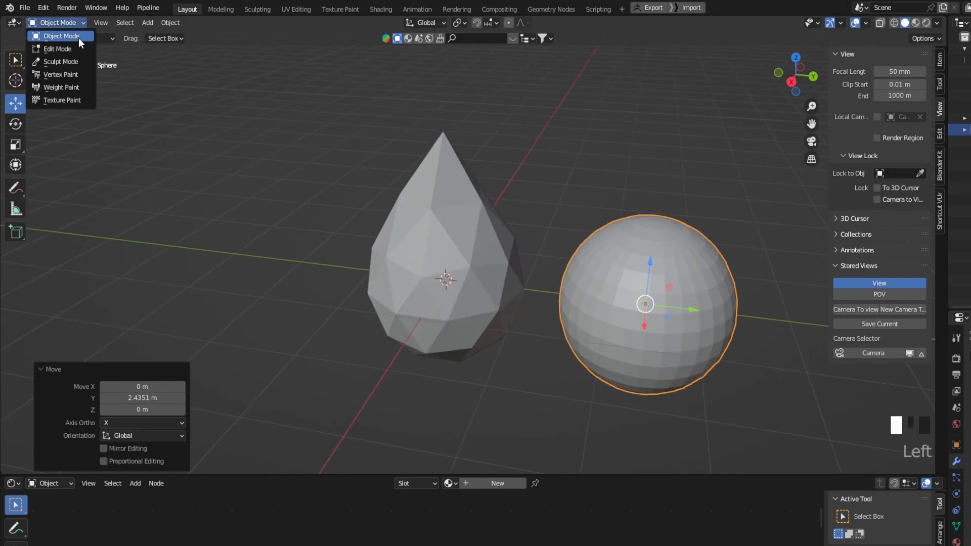
click(78, 38)
click(52, 23)
click(50, 49)
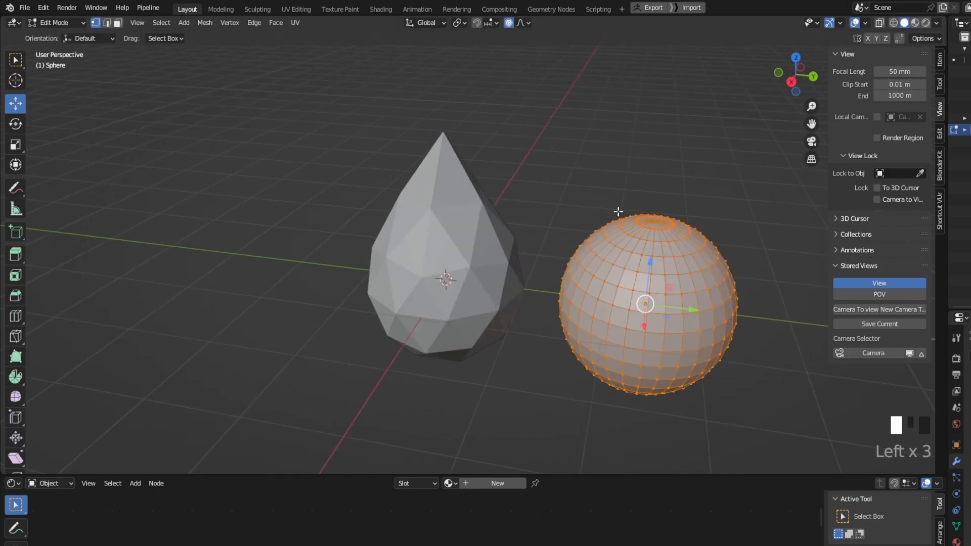
click(654, 224)
drag(812, 123, 699, 204)
middle_drag(699, 203, 580, 224)
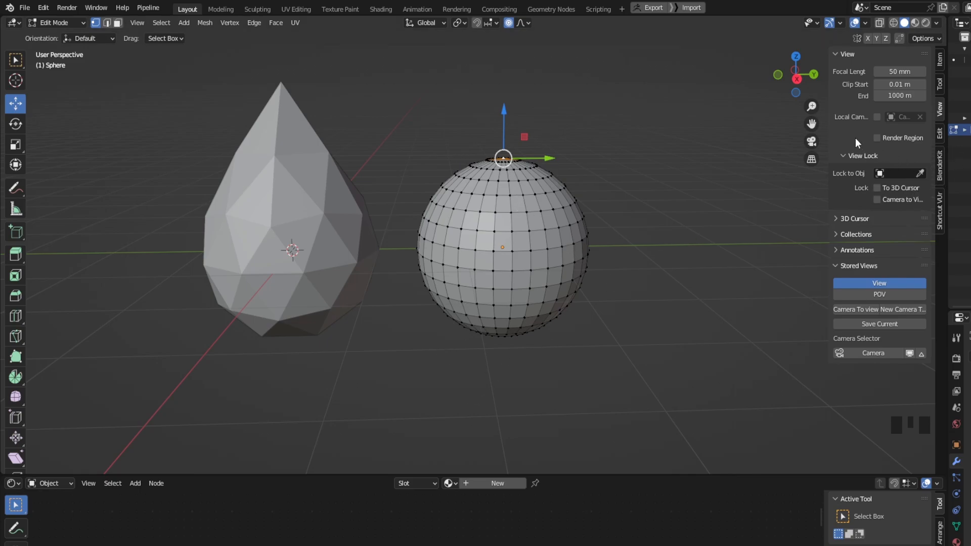
Step: Enable Z-axis mirroring and raise the sphere's top vertex about 0.45 m with a smooth proportional size of 1.393
click(886, 40)
drag(514, 117, 497, 79)
Step: Reduce the proportional size to about 0.715 and raise the top vertex about 0.21 m along Z
key(g)
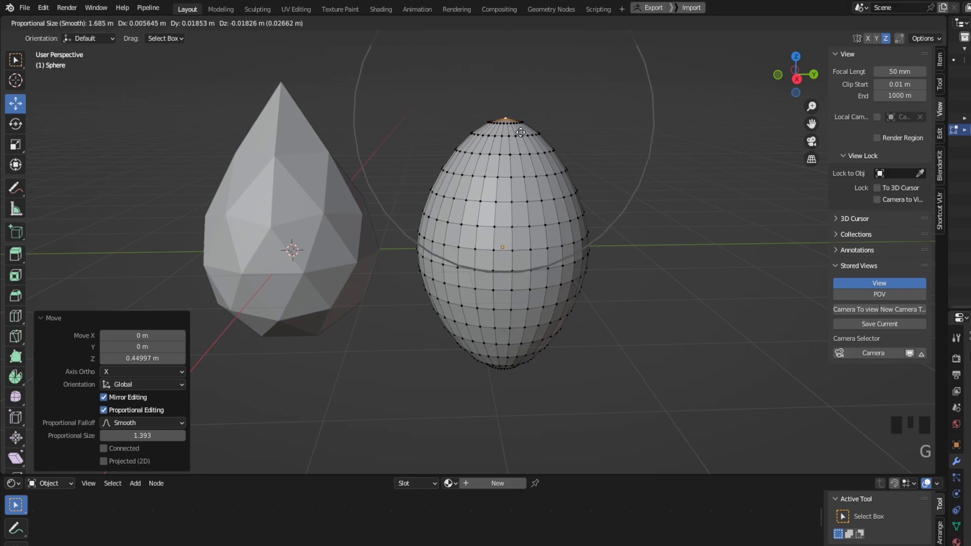
scroll(520, 133, up, 7)
scroll(521, 132, up, 1)
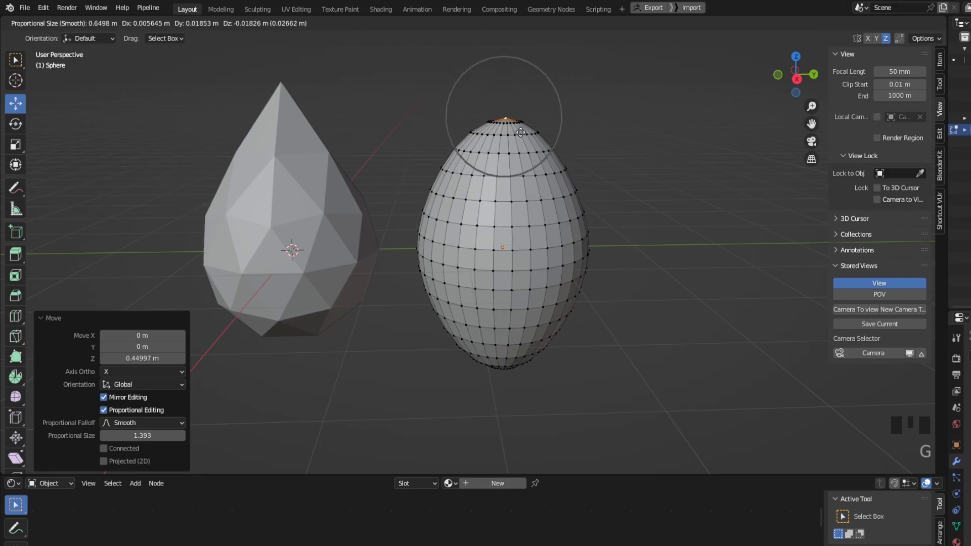
scroll(521, 132, down, 1)
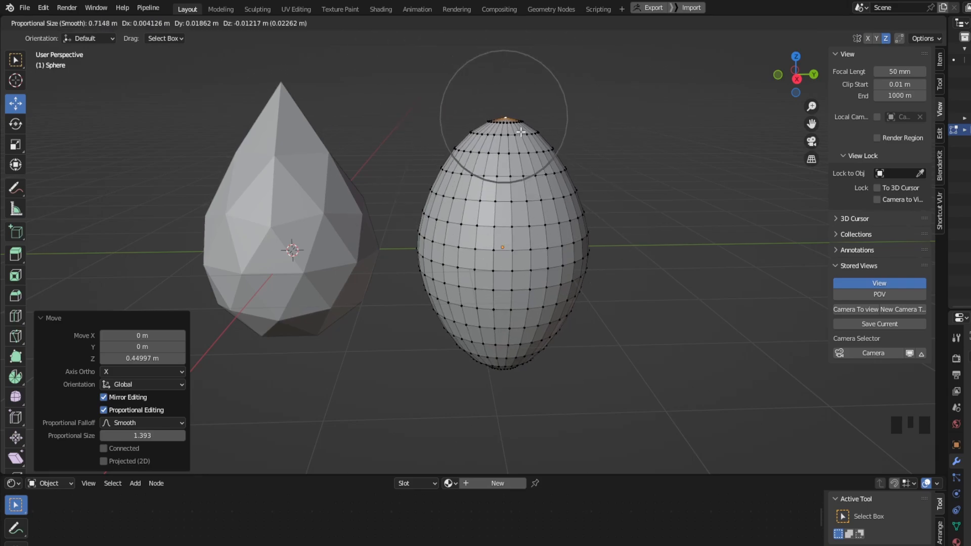
click(521, 133)
scroll(646, 180, up, 3)
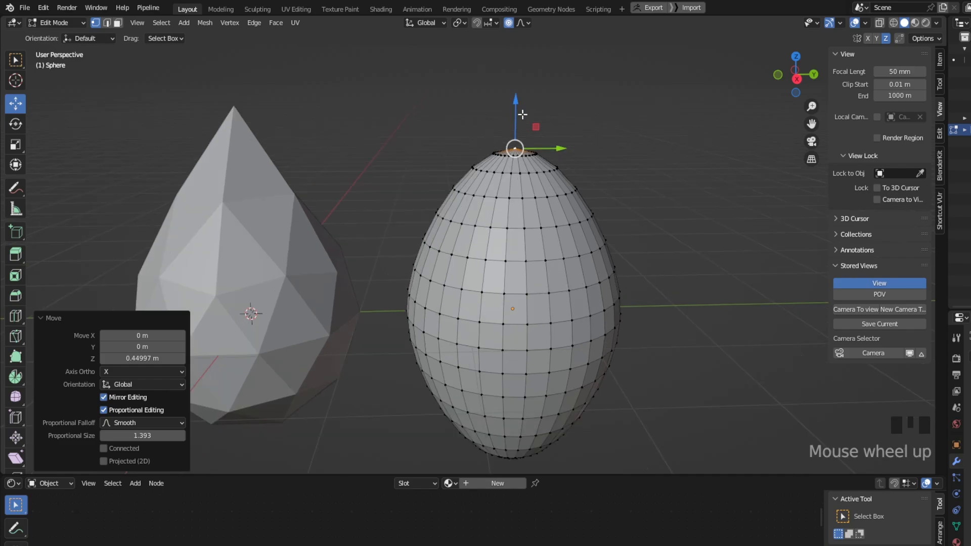
drag(516, 103, 510, 78)
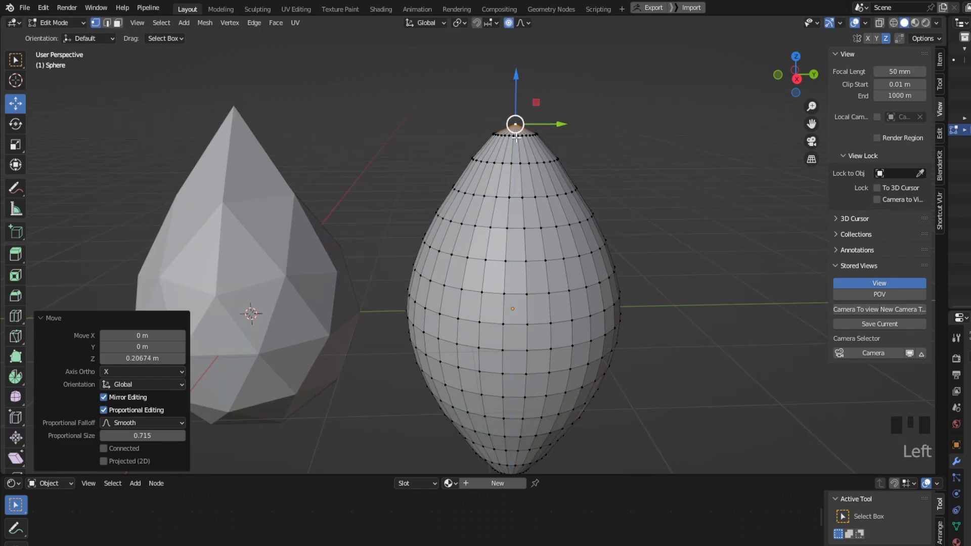
Step: In edge select mode, select the edge loop just below the tip and lower it about 0.16 m along Z
key(2)
alt+click(516, 136)
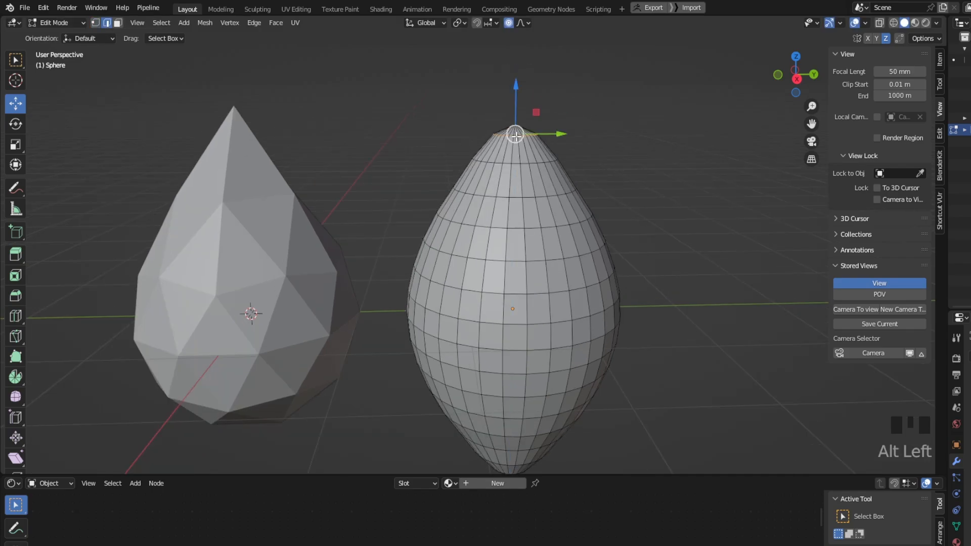
drag(515, 84, 515, 107)
Step: Scale the edge loop just below the sphere's tip to about 0.848 with a proportional size of 0.715
scroll(515, 122, up, 2)
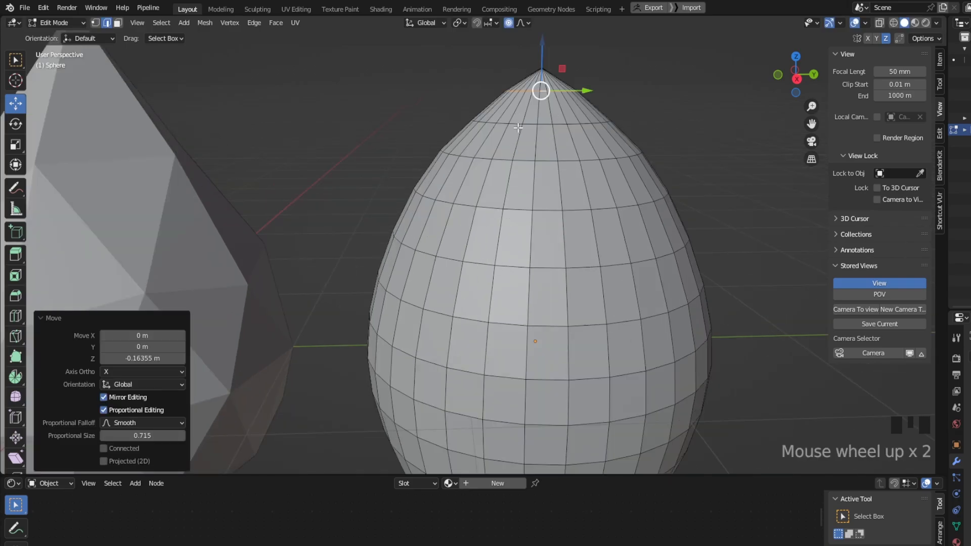
middle_drag(511, 132, 514, 138)
key(s)
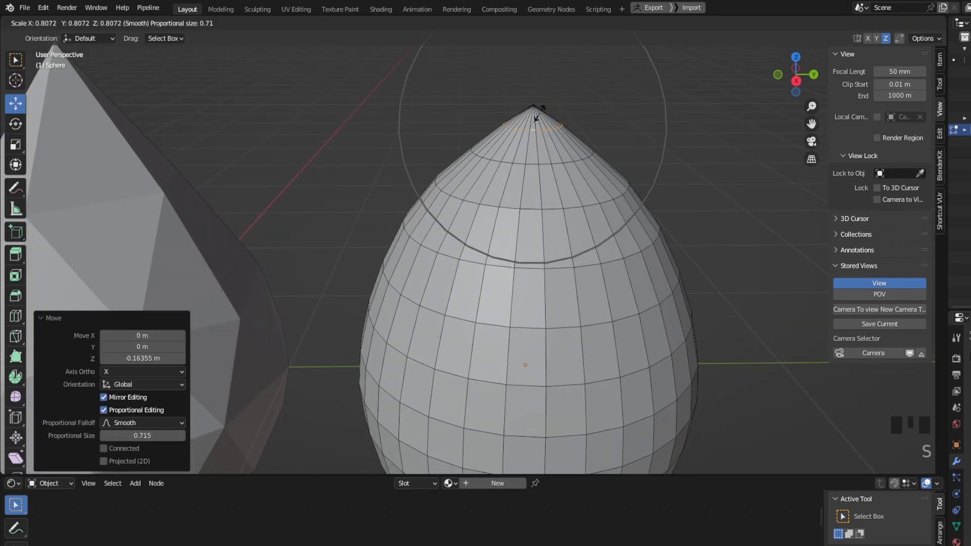
click(544, 118)
Step: Reduce the proportional size to about 0.367 and scale the edge loop just below the tip down slightly more
key(g)
scroll(552, 141, down, 5)
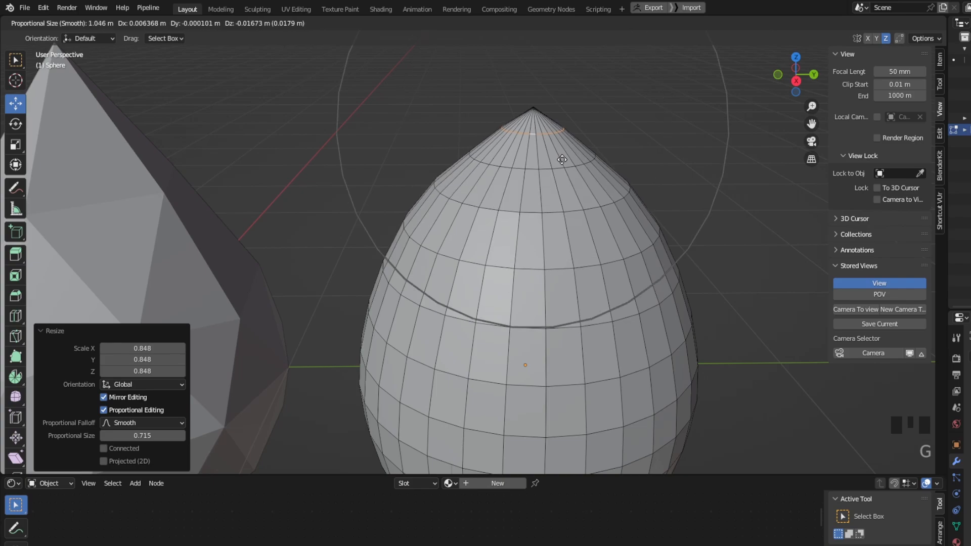
scroll(556, 152, up, 11)
key(Escape)
key(s)
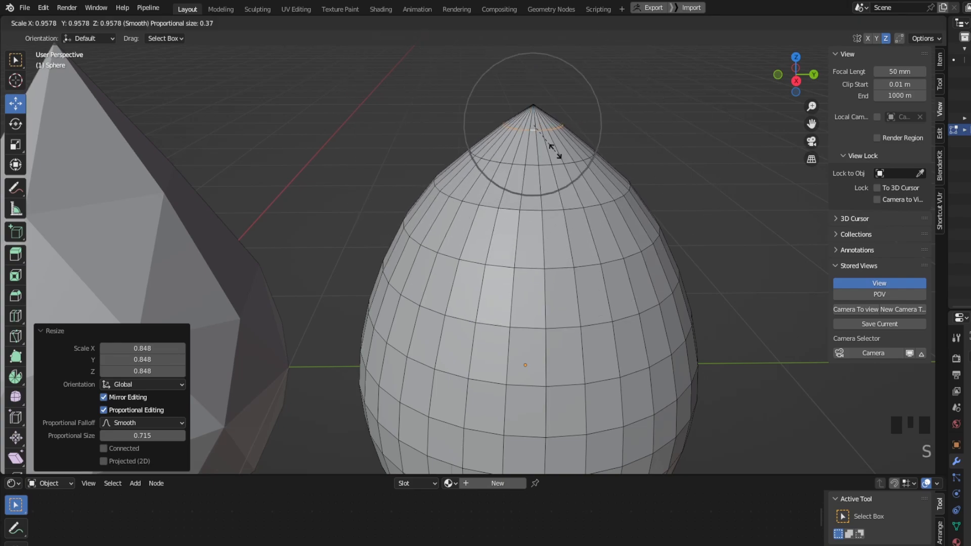
click(546, 144)
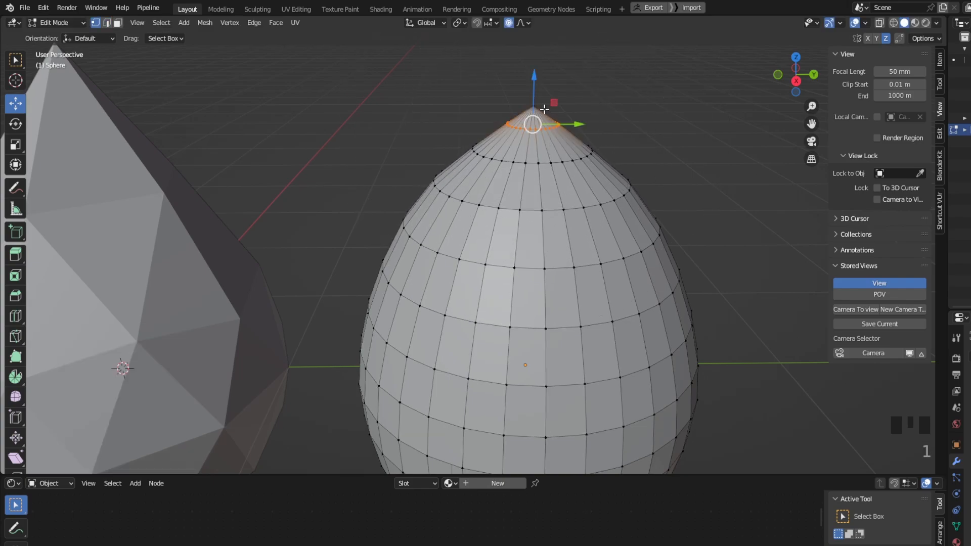
Step: In vertex select mode, select the sphere's top vertex and raise it about 0.069 m along Z
drag(535, 75, 526, 53)
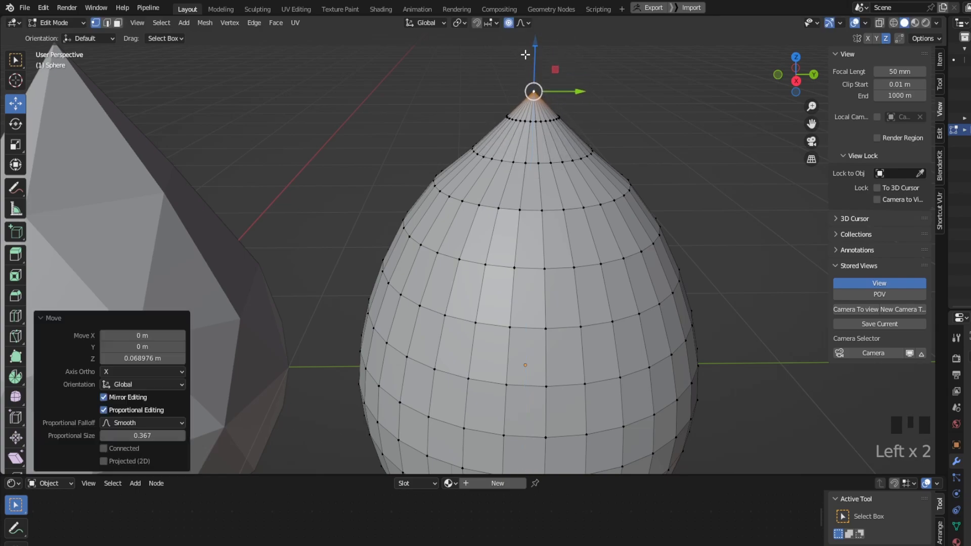
scroll(526, 53, down, 2)
middle_drag(526, 56, 539, 120)
scroll(539, 120, up, 2)
scroll(539, 117, down, 1)
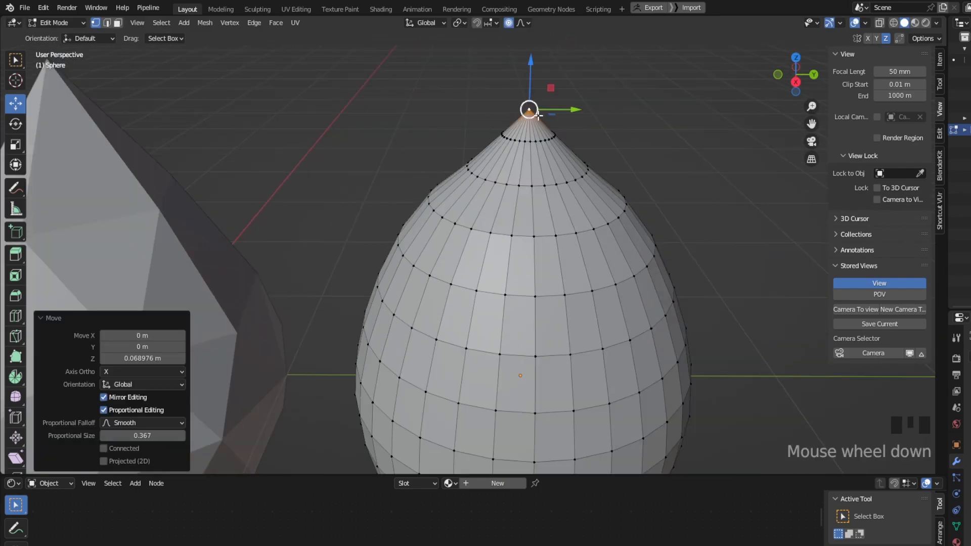
click(529, 108)
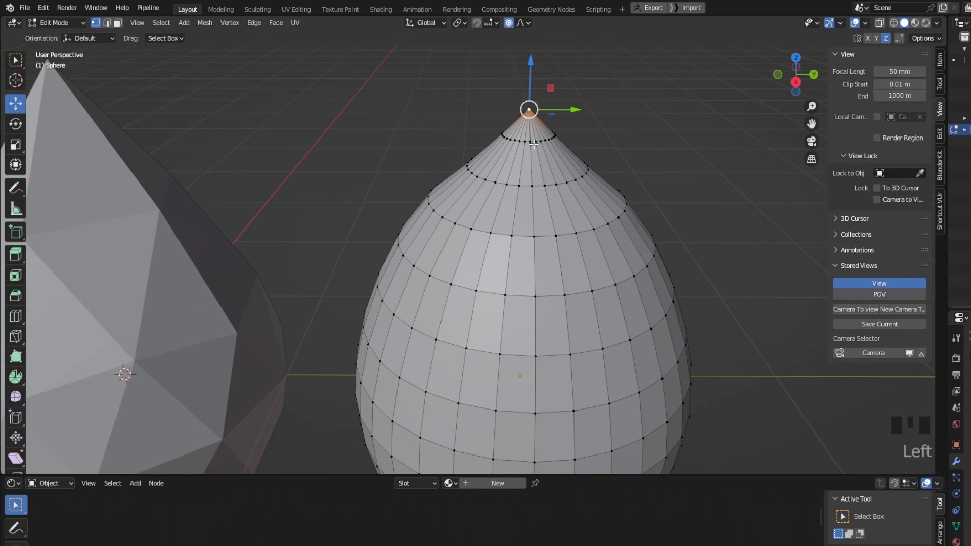
Step: In edge select mode, select the edge loop just below the tip and lower it about 0.018 m along Z
alt+click(534, 143)
key(2)
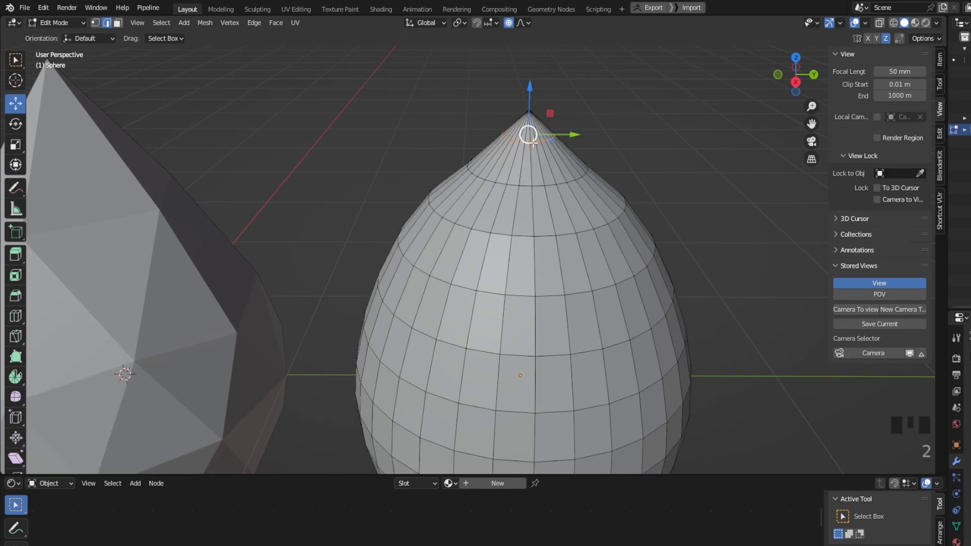
drag(530, 94, 531, 102)
scroll(532, 101, down, 3)
middle_drag(532, 101, 554, 152)
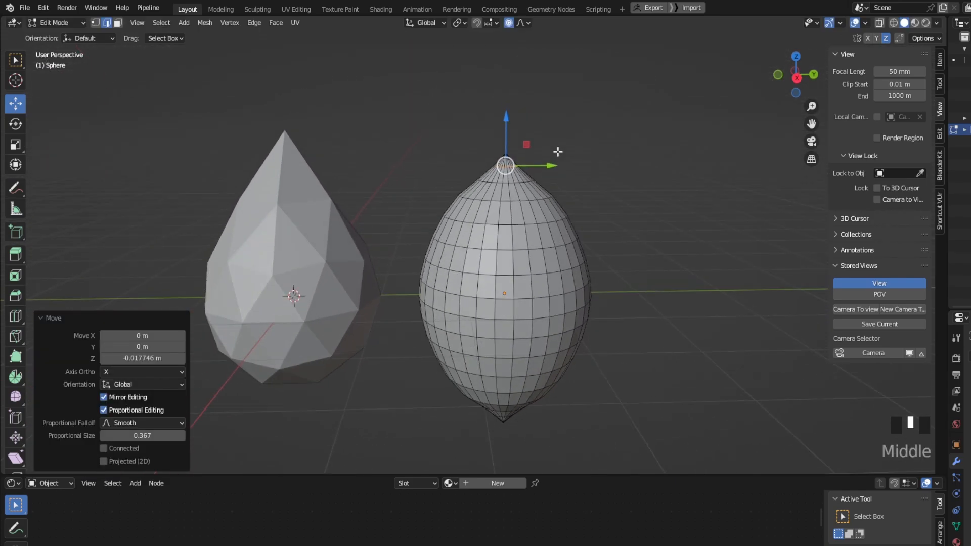
Step: Scale the second edge loop below the tip to about 0.89 and lower the top vertex about 0.012 m along Z
alt+click(522, 183)
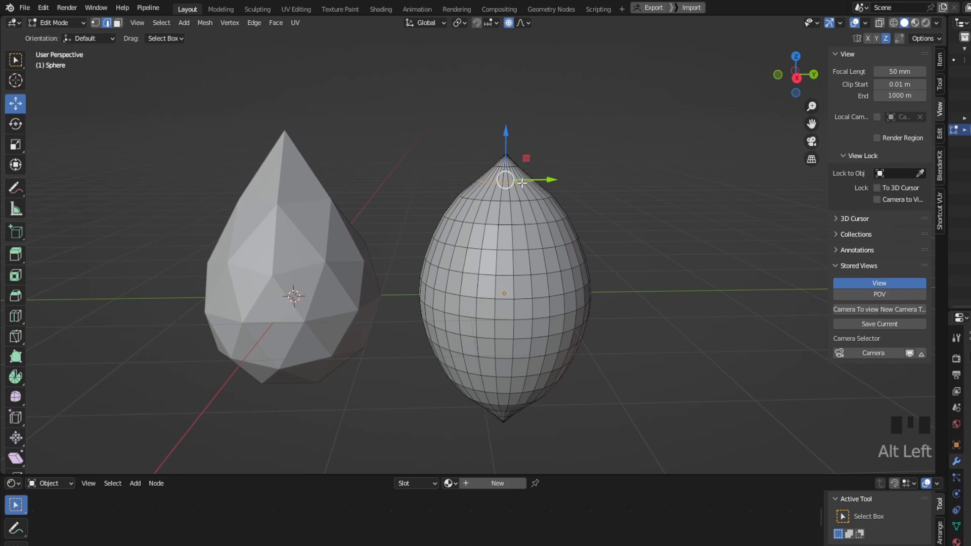
key(s)
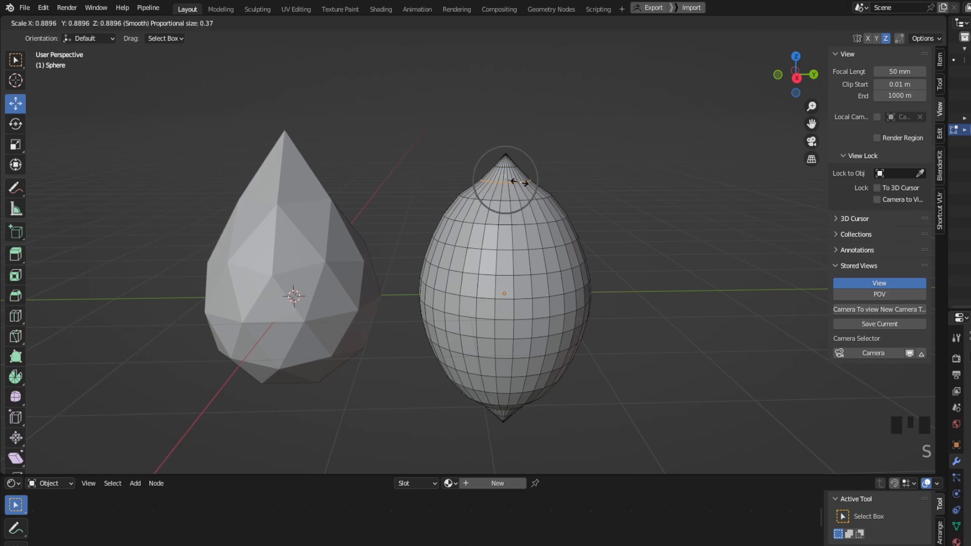
click(519, 183)
key(1)
click(508, 155)
mouse_move(508, 120)
mouse_down()
mouse_move(507, 101)
mouse_move(508, 119)
mouse_up()
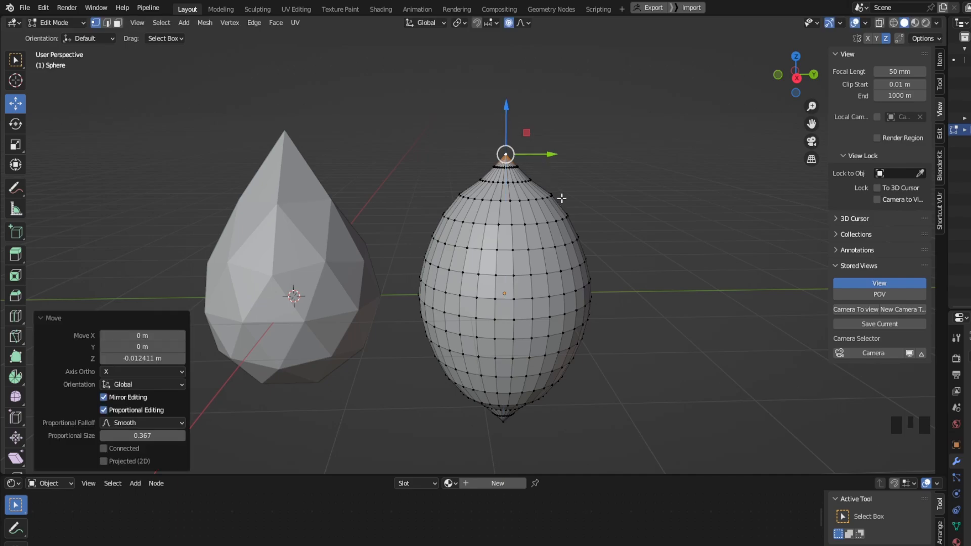
Step: Increase the proportional size to about 1.151 and raise the top vertex about 0.39 m along Z
key(g)
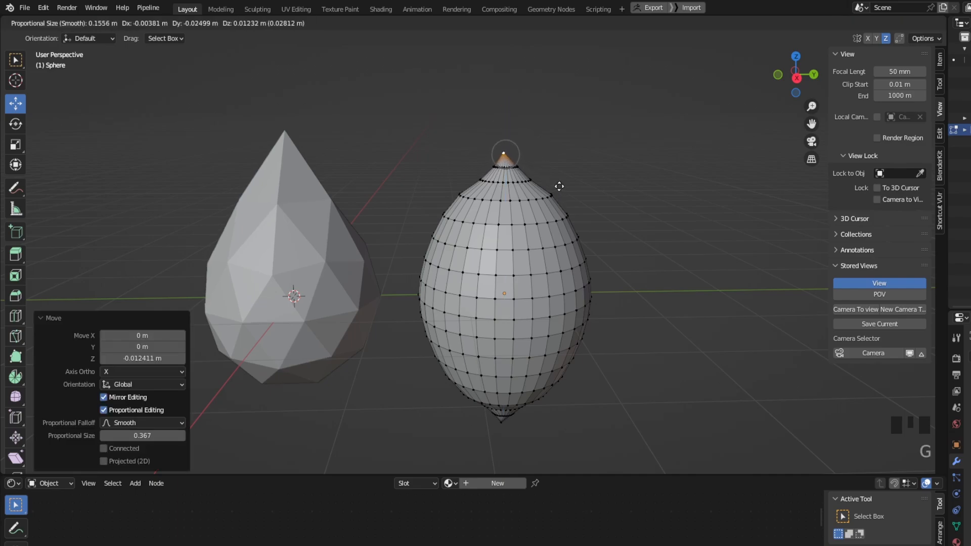
key(x)
scroll(559, 188, down, 8)
scroll(559, 189, down, 6)
scroll(559, 190, up, 2)
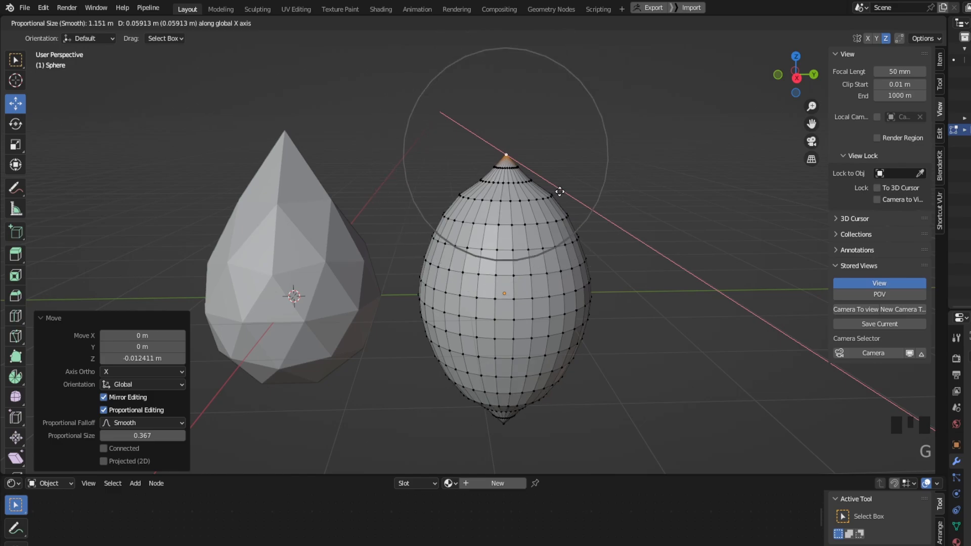
right_click(560, 192)
drag(512, 147, 505, 80)
scroll(505, 101, down, 1)
middle_drag(516, 162, 525, 156)
scroll(524, 165, up, 2)
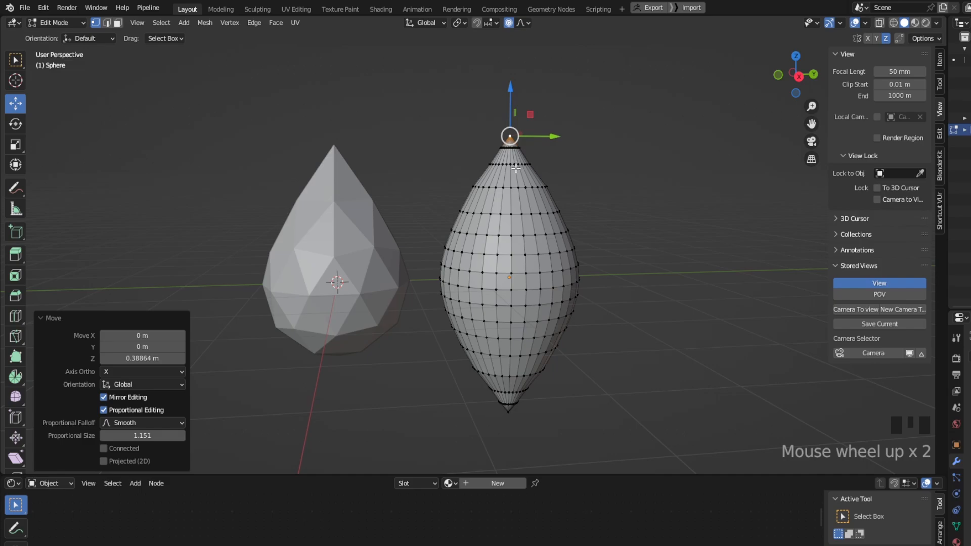
Step: In edge select mode, select the third edge loop below the tip and scale it to about 0.767
alt+click(516, 167)
key(2)
alt+click(512, 163)
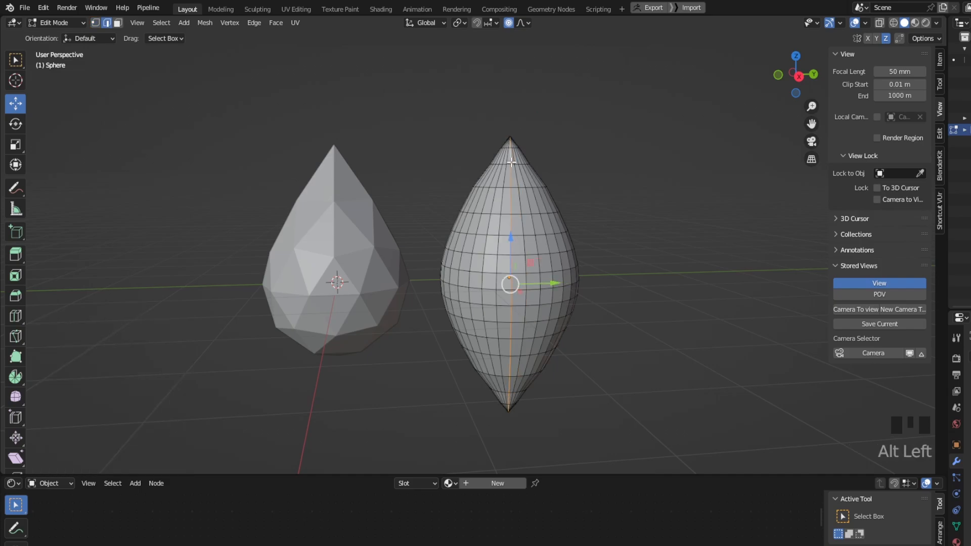
alt+click(517, 167)
alt+click(516, 166)
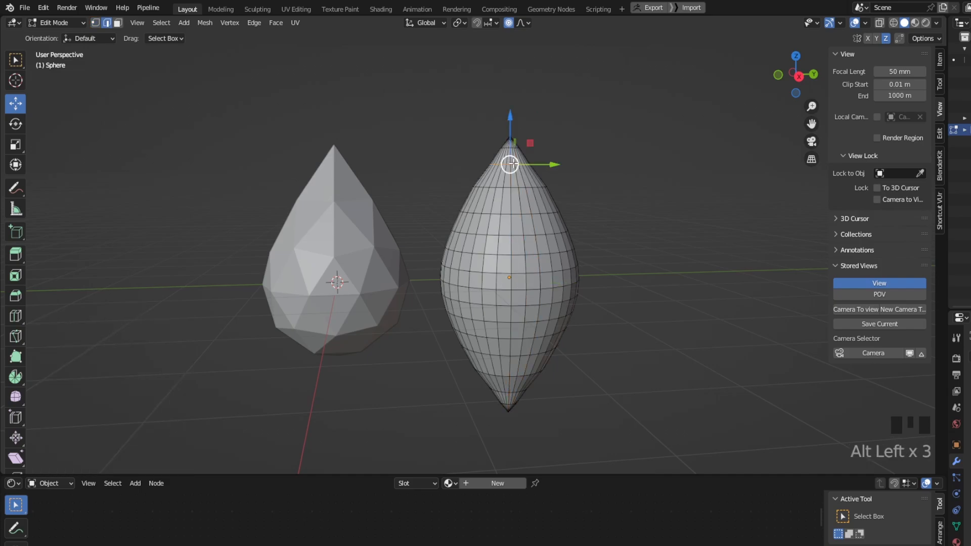
key(s)
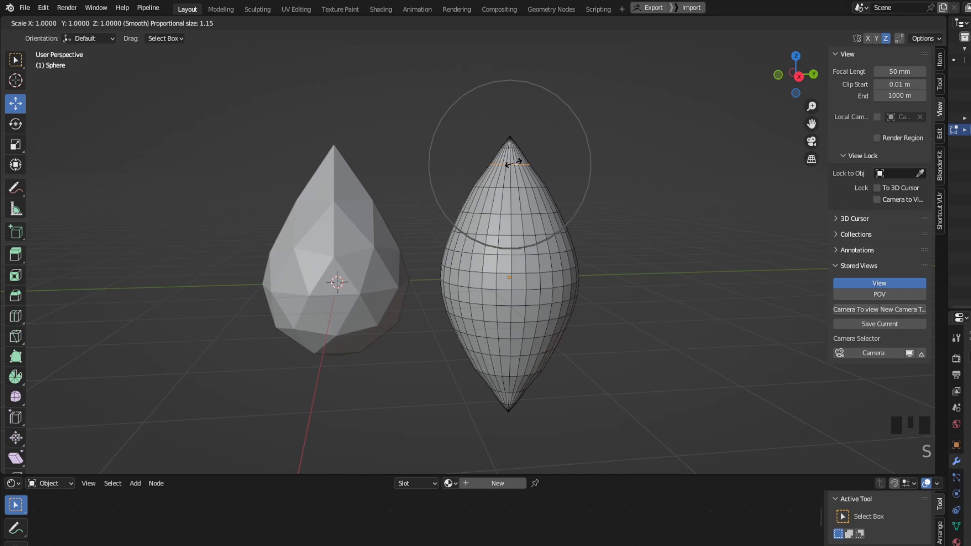
click(513, 163)
alt+click(512, 186)
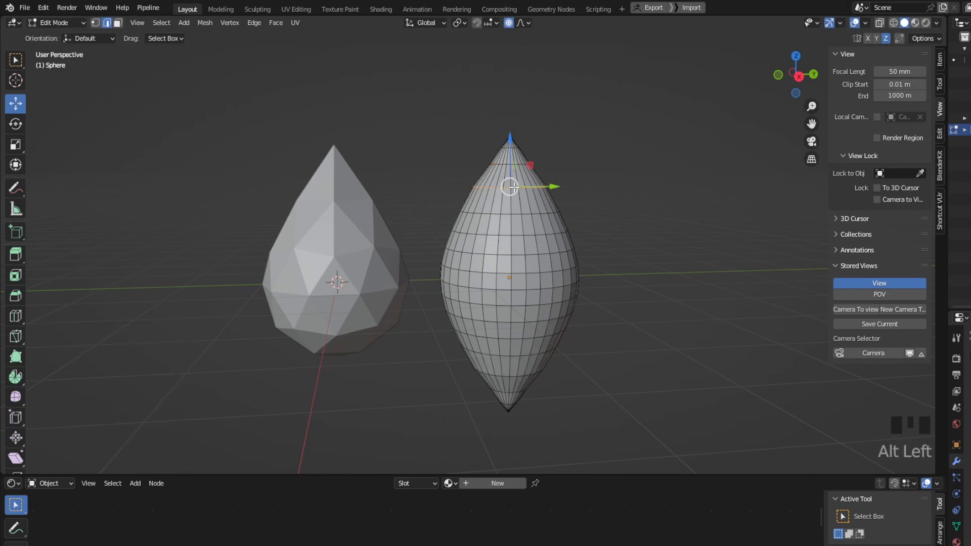
key(s)
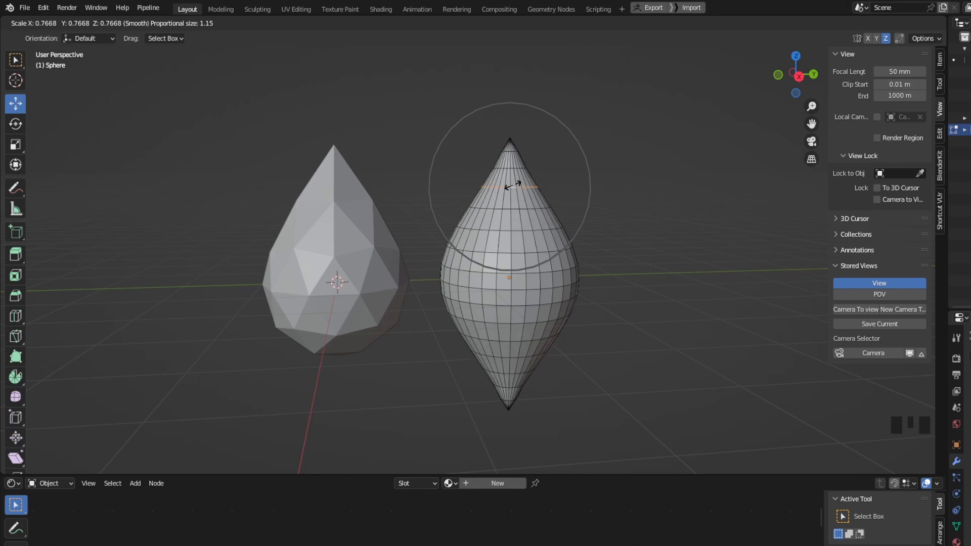
click(513, 185)
Step: Return the reshaped sphere to Object Mode and apply Shade Smooth to it
click(59, 22)
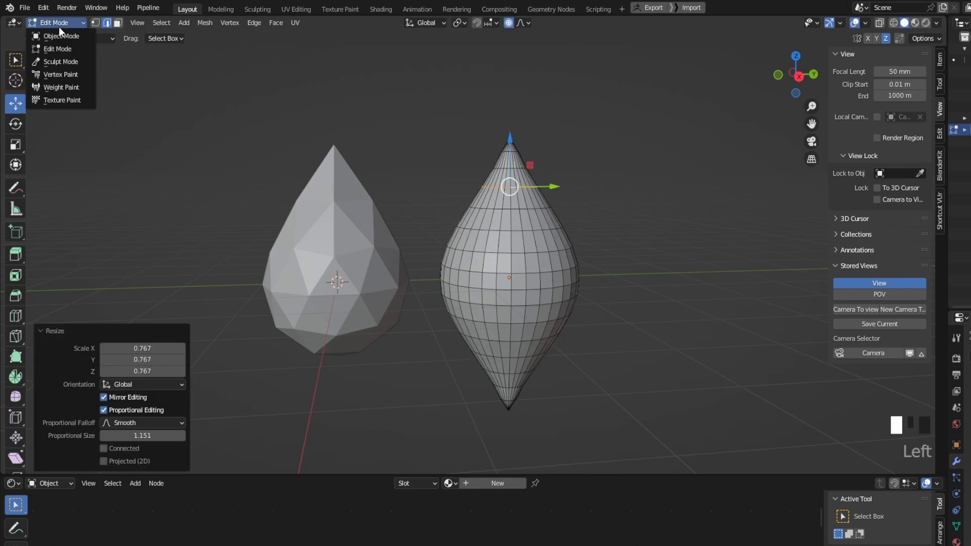
click(61, 35)
middle_drag(535, 152, 517, 161)
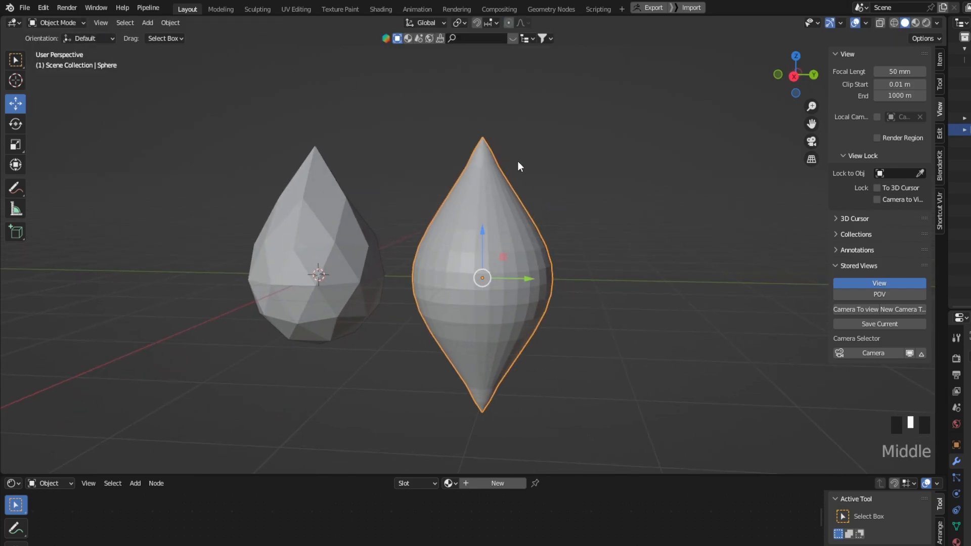
right_click(497, 204)
click(498, 205)
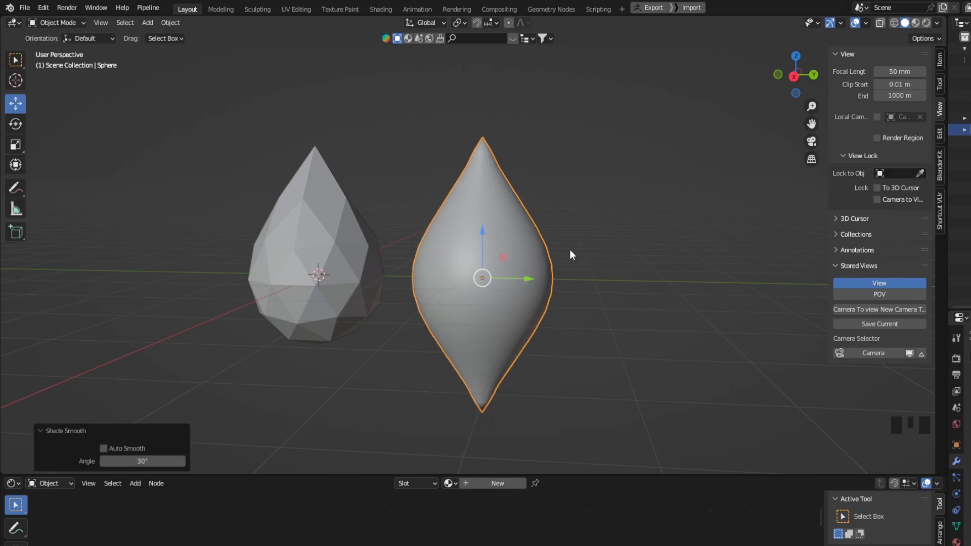
Step: Duplicate the smoothed sphere in place and move the copy about -4.67 m along Y, past the teardrop
key(shift+d)
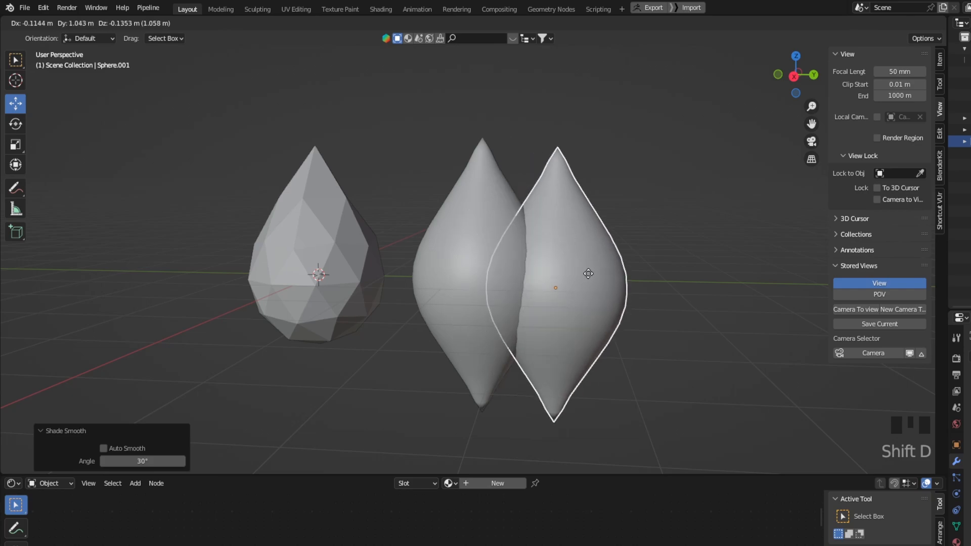
right_click(587, 275)
middle_drag(571, 264, 584, 260)
scroll(584, 260, down, 2)
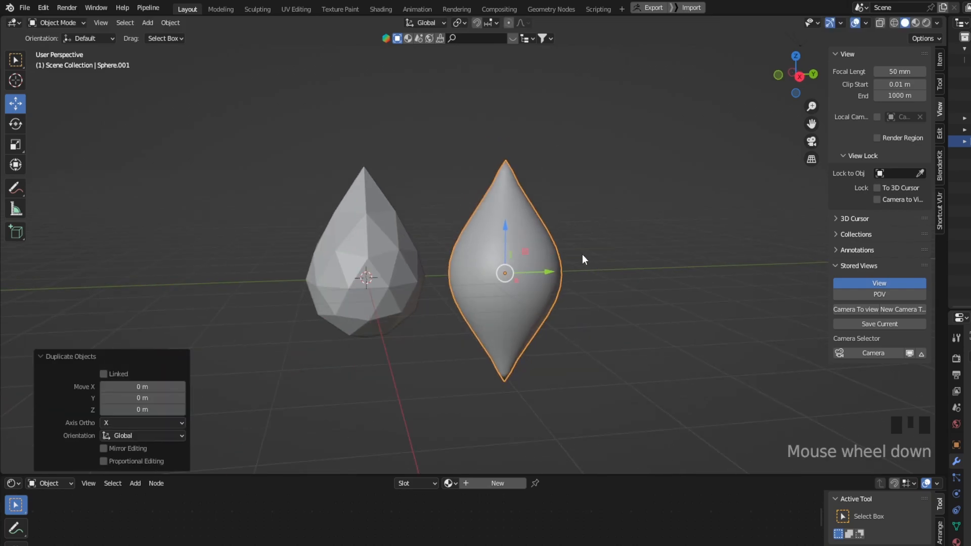
drag(549, 274, 267, 278)
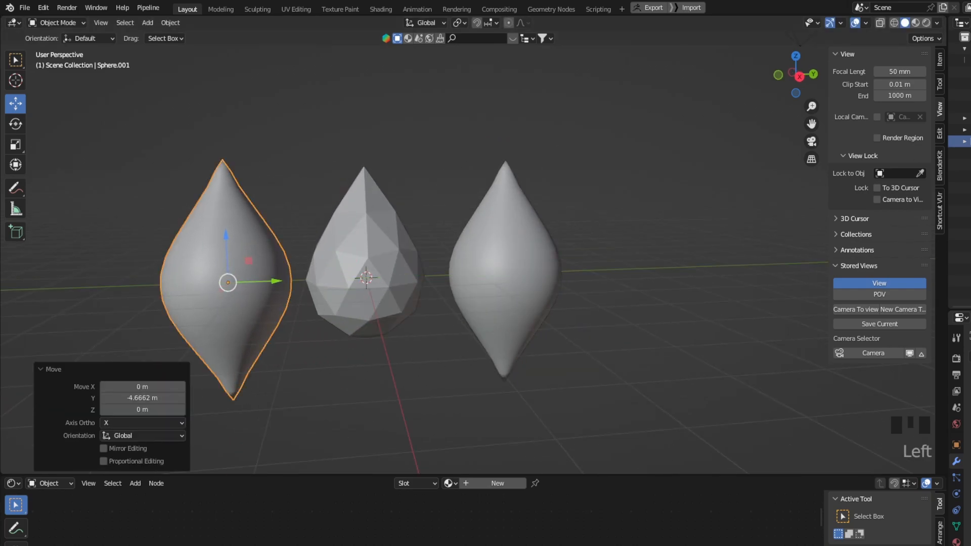
drag(812, 123, 951, 119)
scroll(523, 193, up, 1)
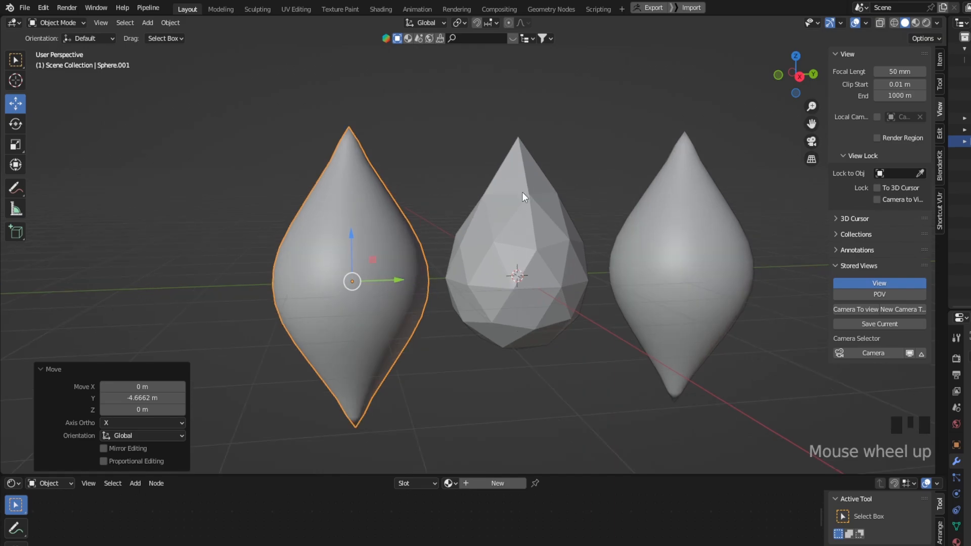
Step: Switch the duplicated sphere to Edit Mode and select one vertical edge loop on its front
click(47, 23)
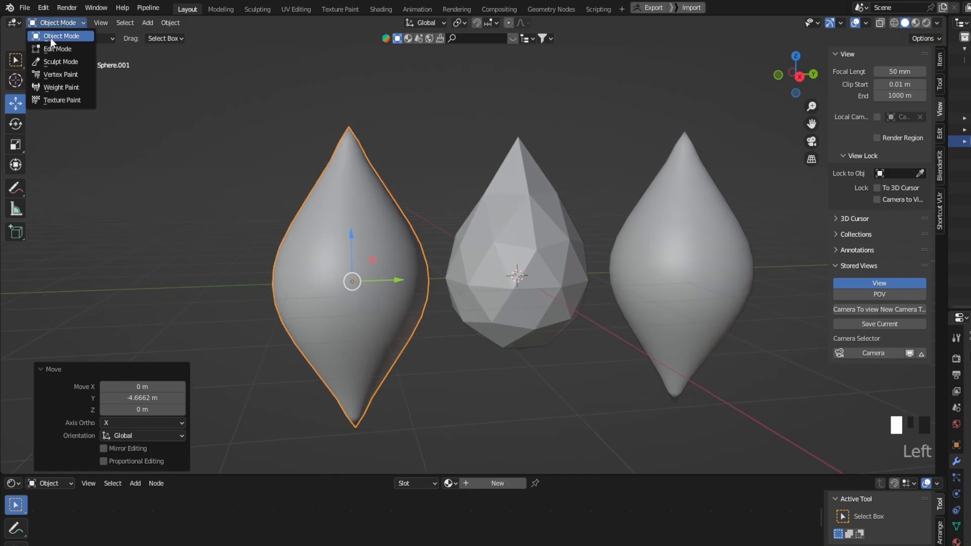
click(49, 45)
middle_drag(322, 183, 346, 200)
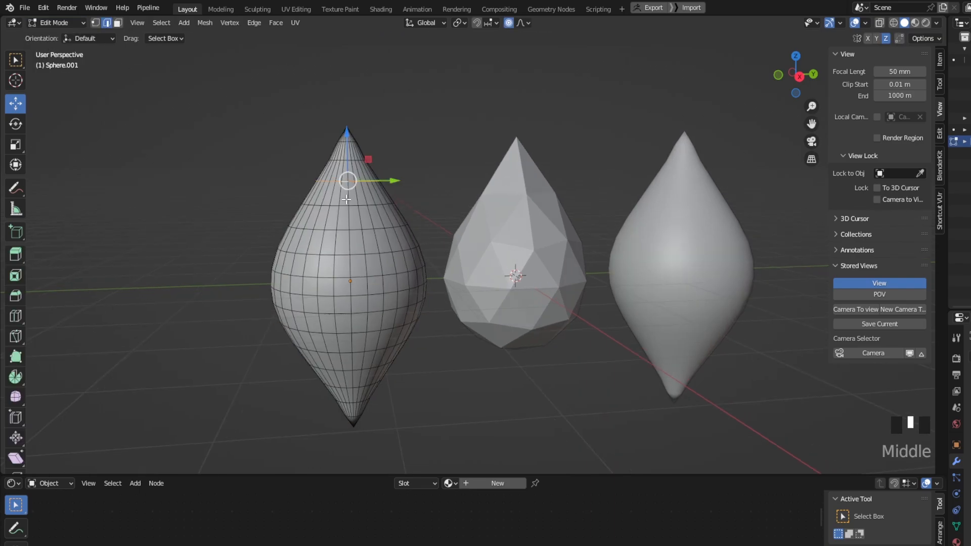
click(348, 210)
alt+click(348, 213)
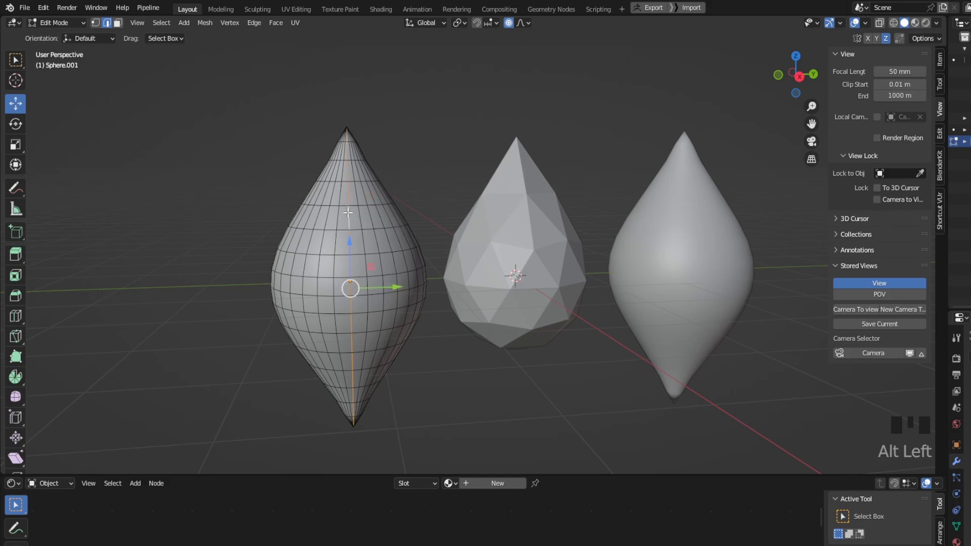
Step: Add the neighbouring vertical edge loops on the duplicated sphere's front to the selection and remove them with Dissolve Edges
alt+shift+click(336, 215)
alt+shift+click(332, 204)
middle_drag(332, 203, 380, 225)
alt+shift+click(371, 235)
alt+shift+click(364, 234)
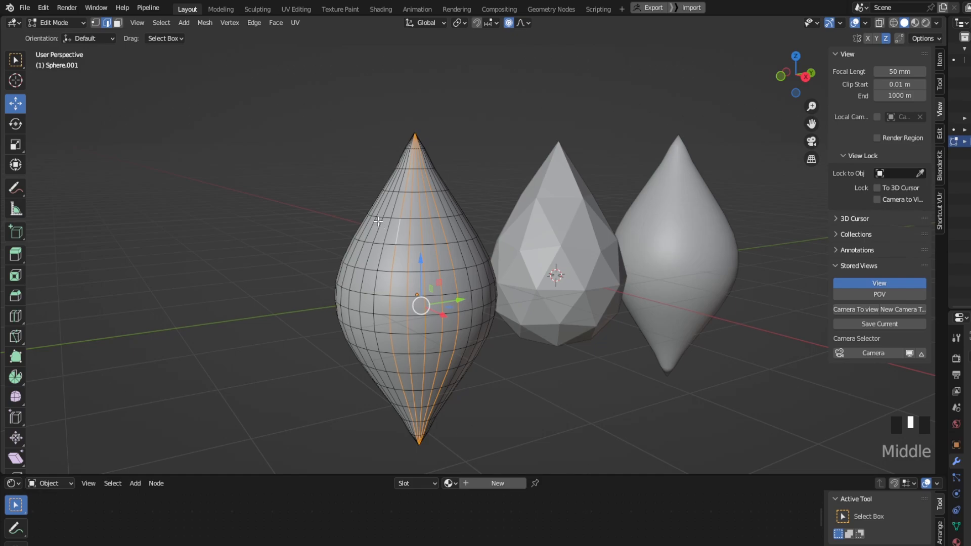
alt+shift+click(389, 229)
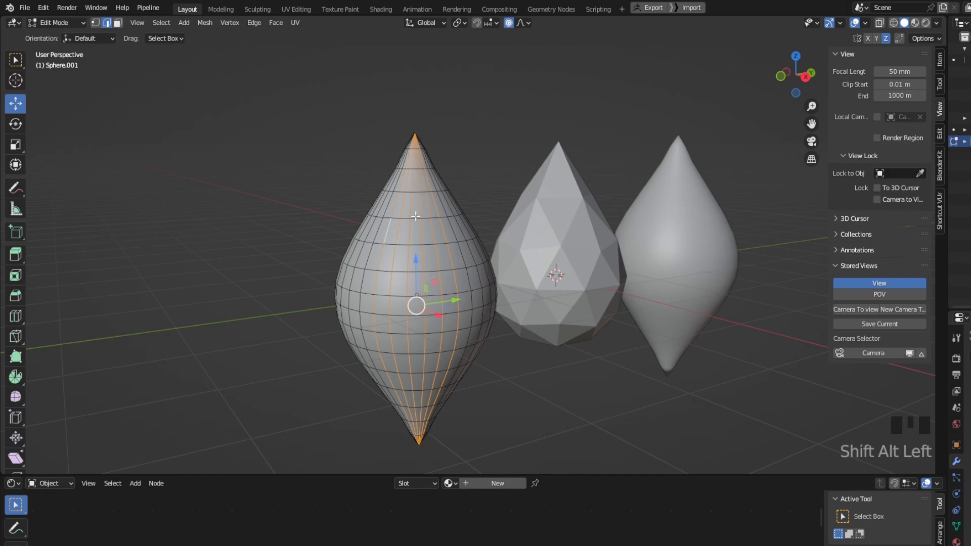
mouse_move(416, 216)
middle_down()
mouse_move(382, 210)
mouse_move(417, 209)
middle_up()
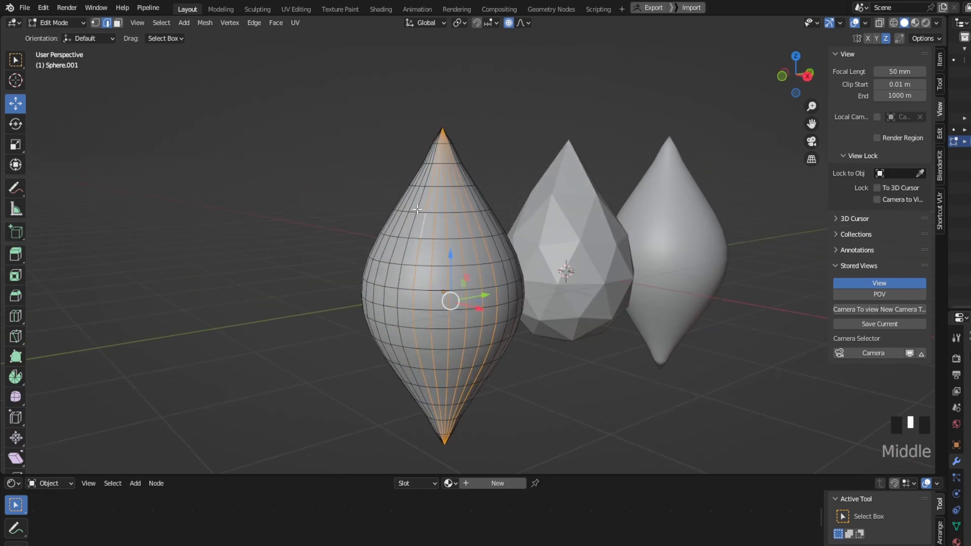
alt+shift+click(405, 254)
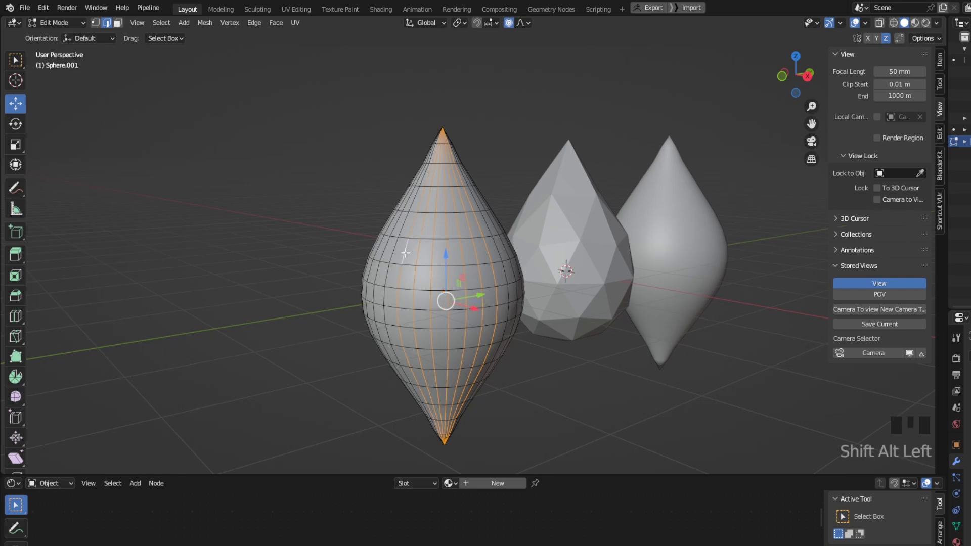
middle_drag(405, 253, 386, 212)
scroll(396, 230, up, 1)
middle_drag(301, 279, 370, 233)
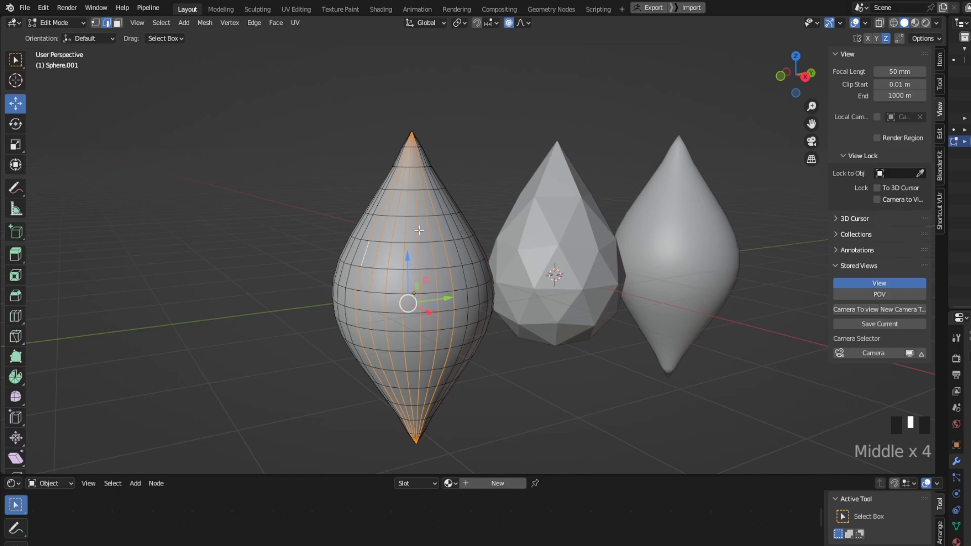
key(Delete)
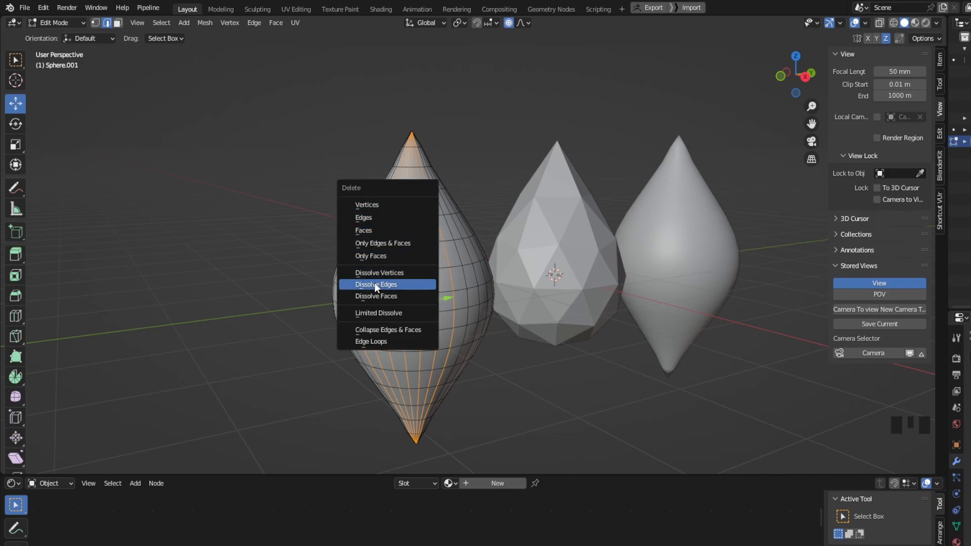
click(377, 283)
middle_drag(477, 269, 447, 269)
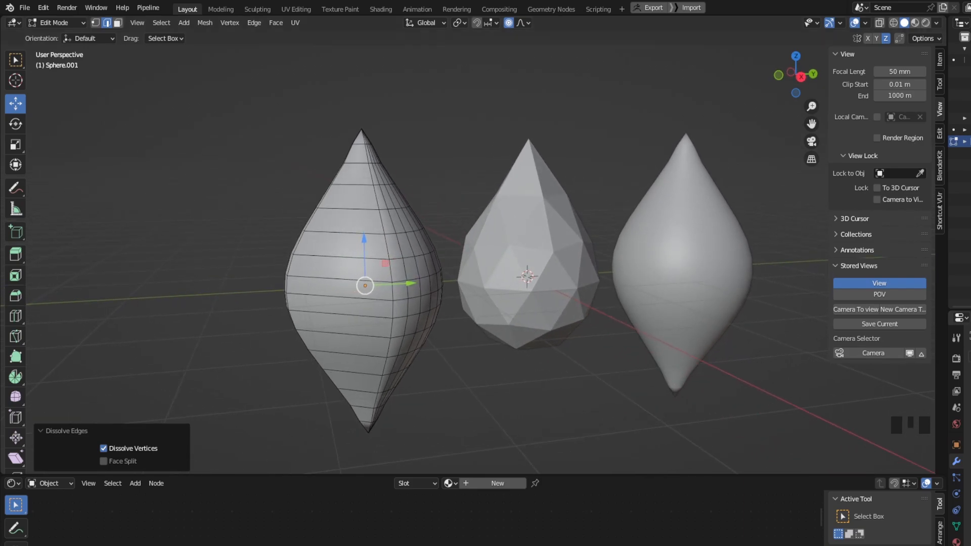
Step: Return the duplicated sphere with the dissolved front edges to Object Mode
click(968, 357)
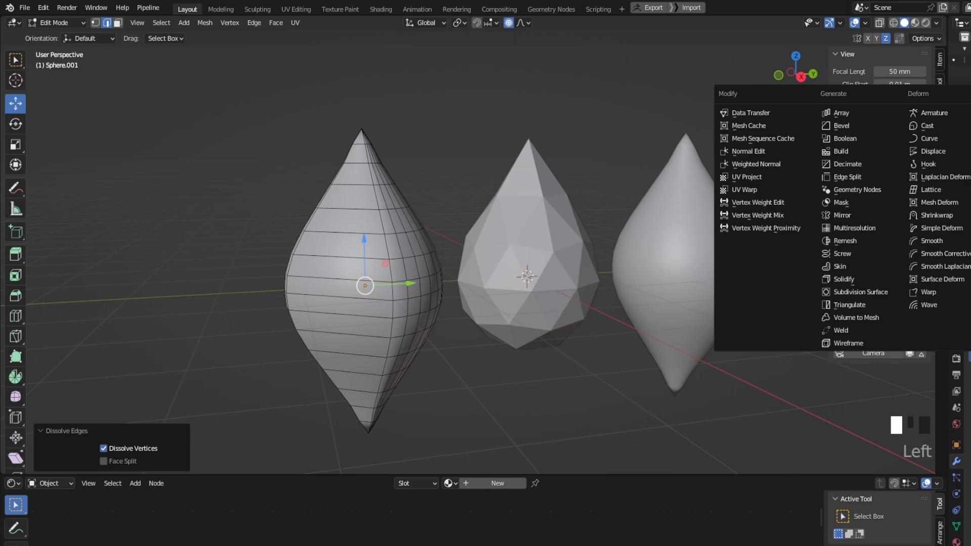
click(151, 106)
drag(64, 22, 59, 33)
click(967, 357)
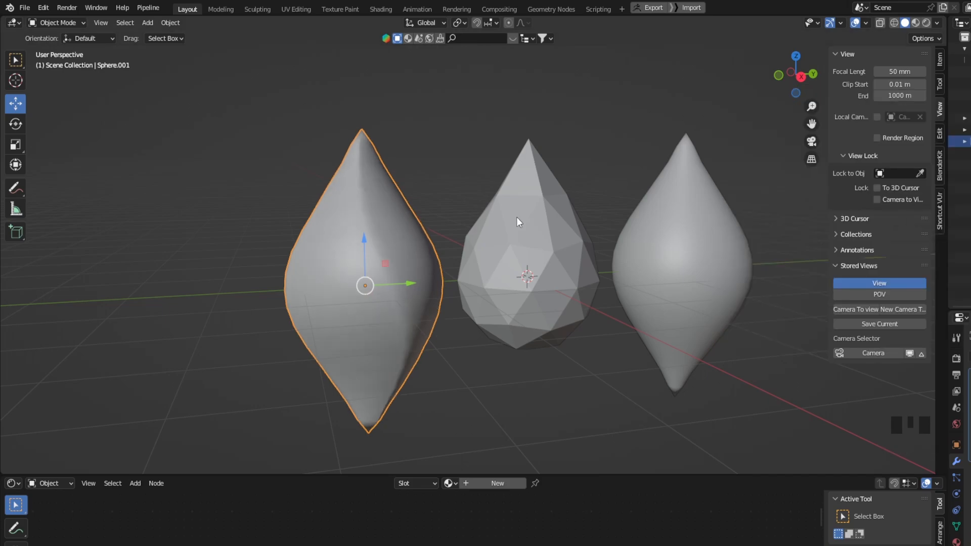
middle_drag(517, 217, 403, 240)
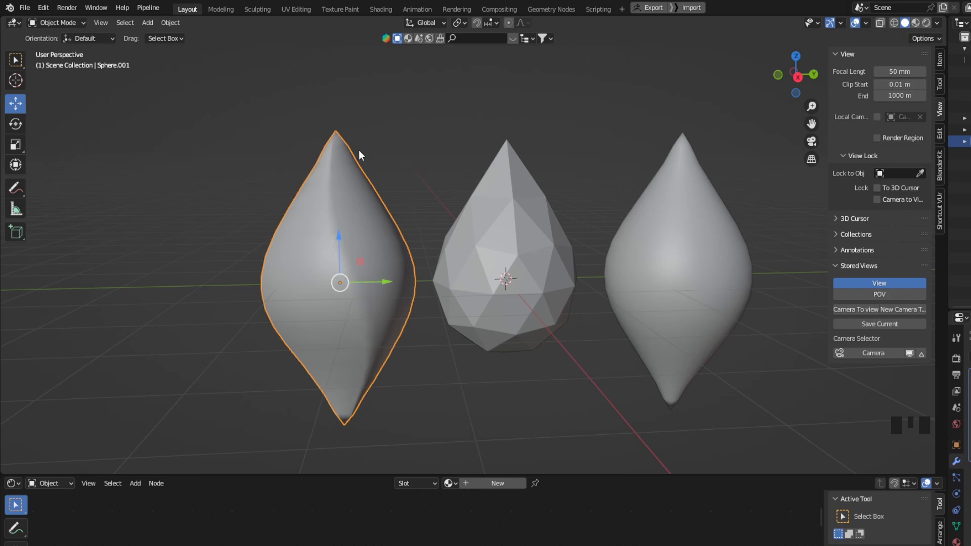
middle_drag(359, 150, 404, 211)
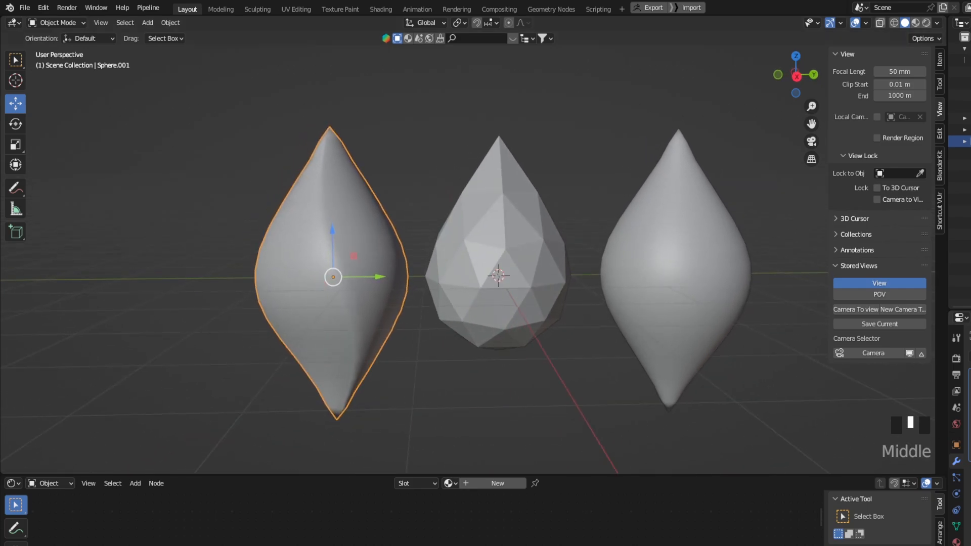
Step: Add a Multiresolution modifier to the duplicated sphere and subdivide its mesh
click(969, 357)
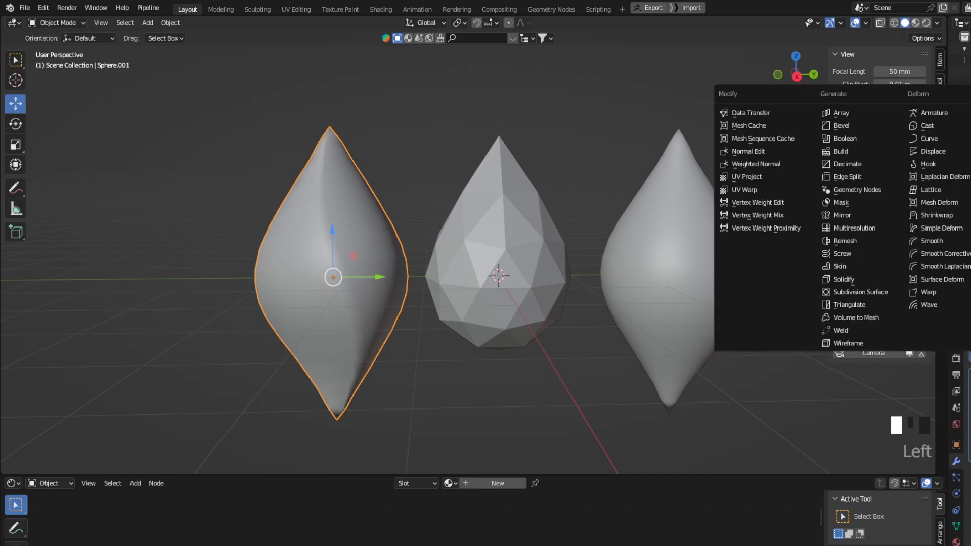
click(863, 229)
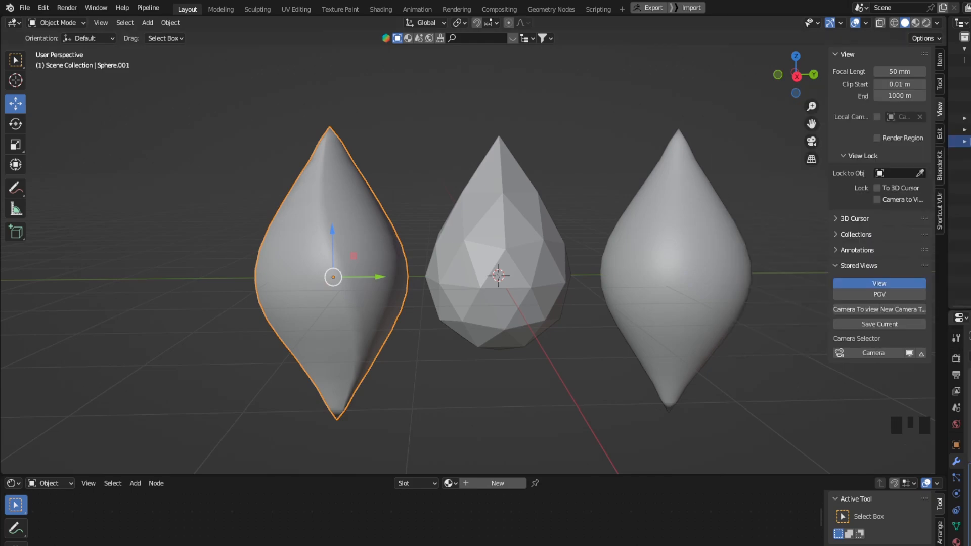
click(969, 470)
click(970, 524)
click(970, 478)
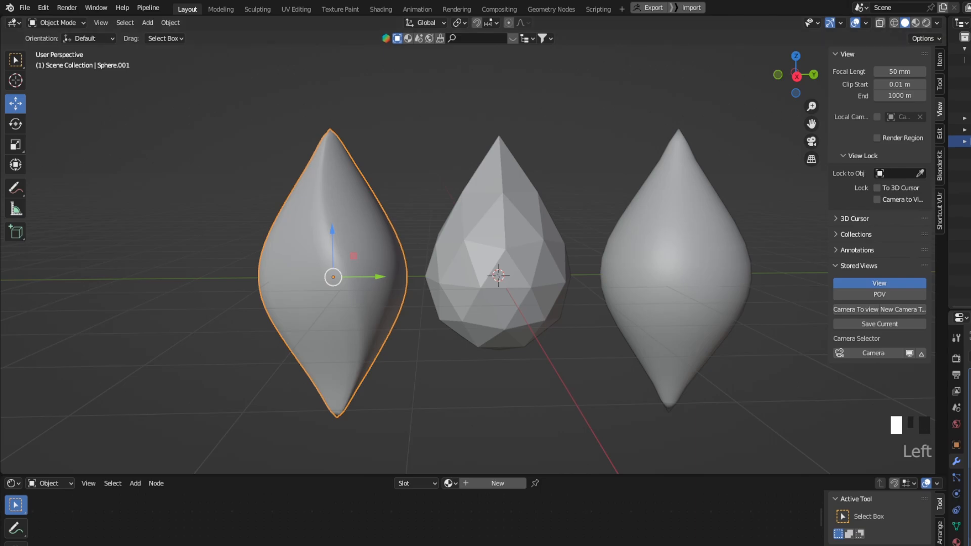
click(970, 478)
scroll(390, 213, up, 1)
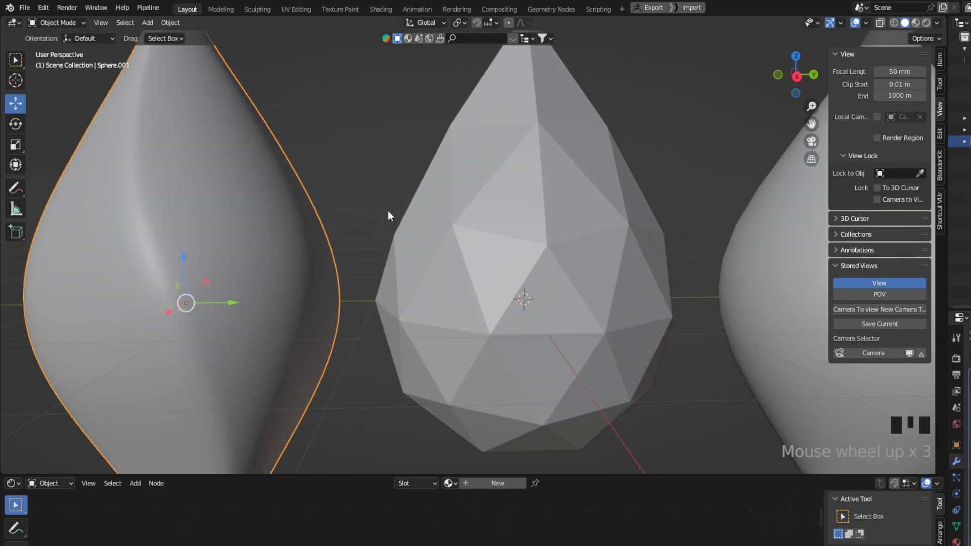
scroll(347, 208, down, 2)
middle_drag(347, 208, 362, 201)
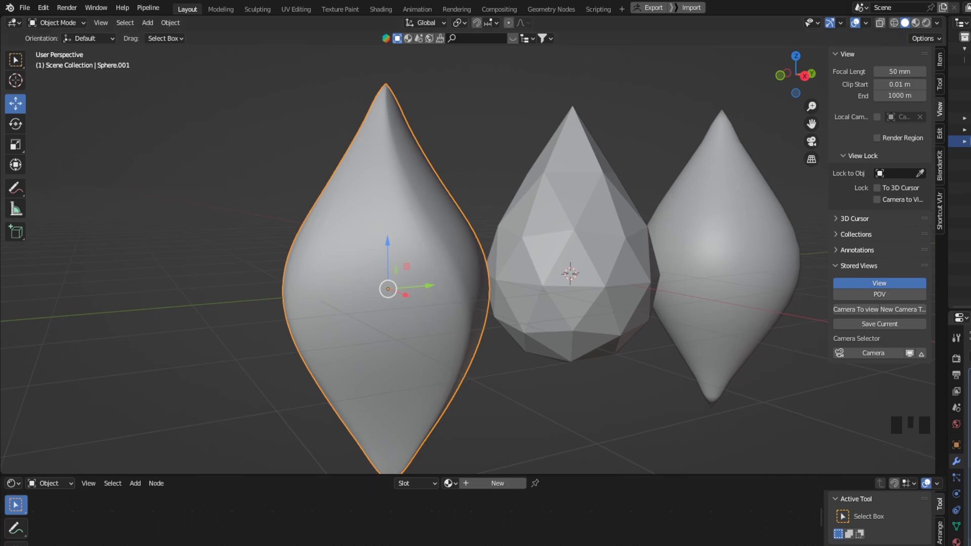
click(969, 400)
Step: Enlarge the Properties editor and apply a first twisting deformation to the subdivided sphere copy
middle_drag(498, 181, 441, 196)
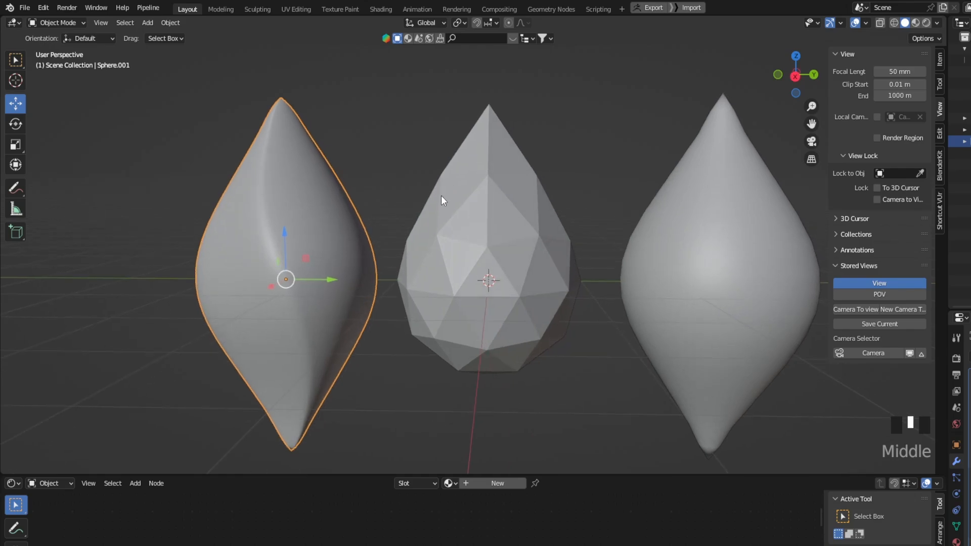
scroll(713, 187, down, 1)
scroll(654, 212, up, 1)
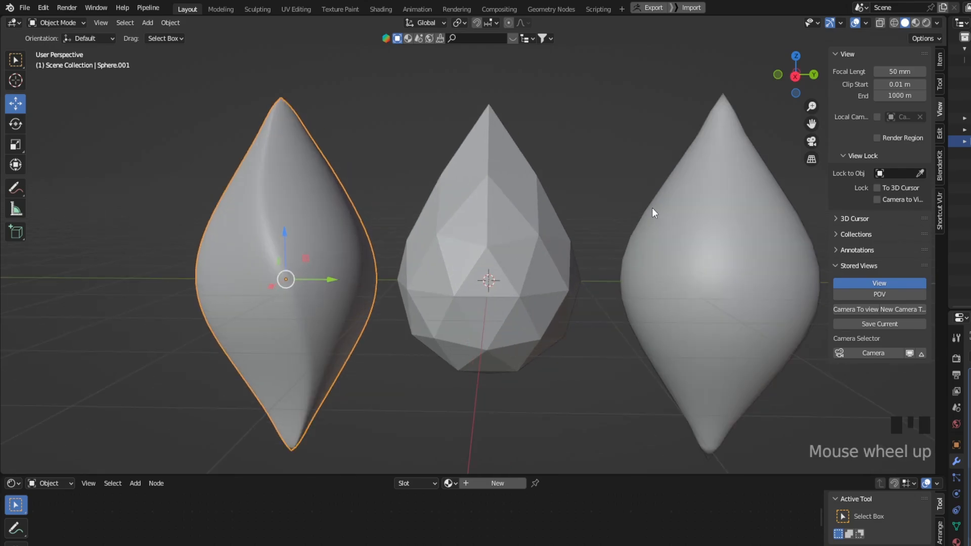
drag(961, 310, 961, 210)
scroll(961, 218, down, 2)
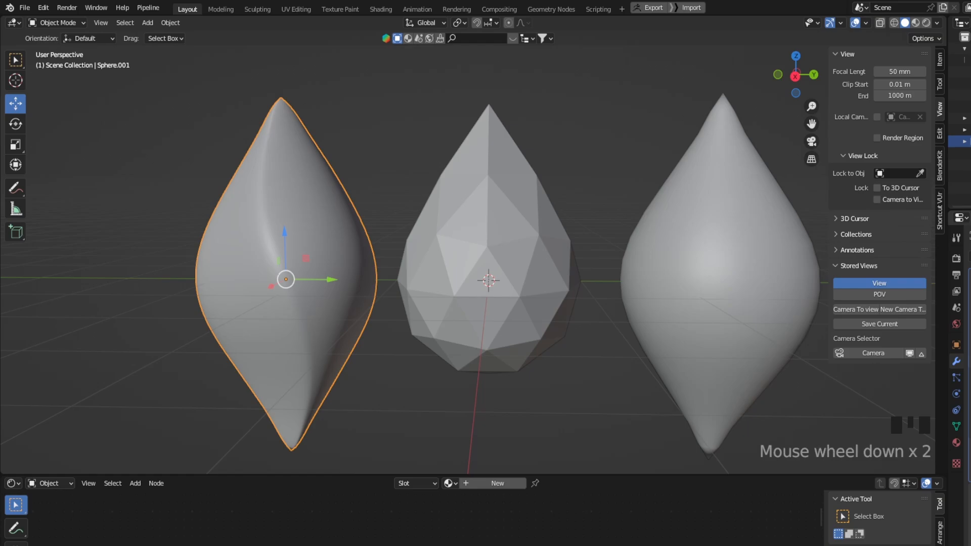
click(967, 303)
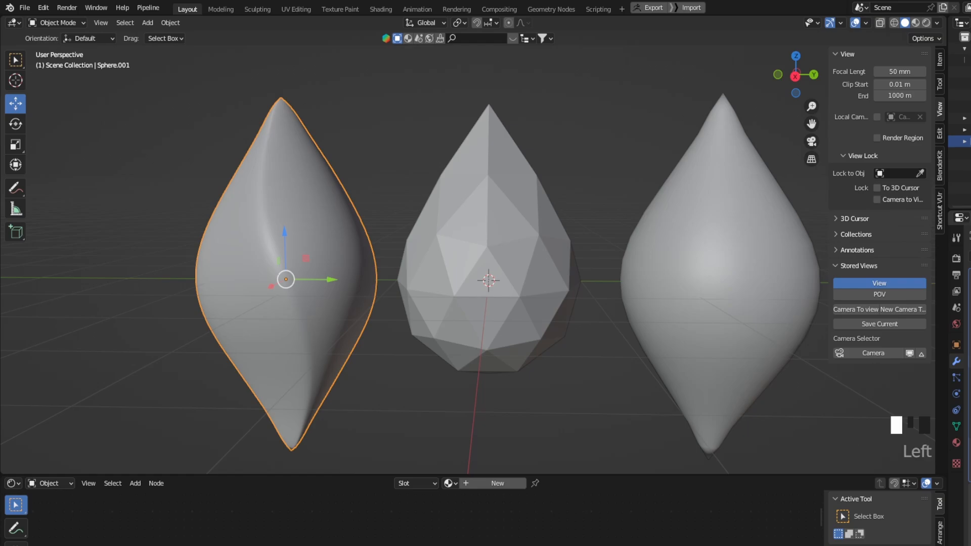
key(KP_0)
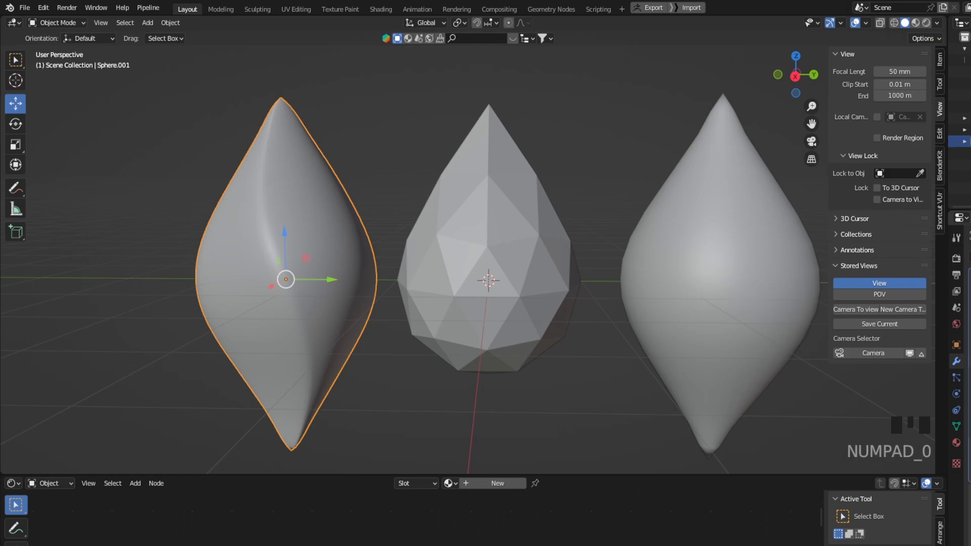
middle_drag(395, 304, 602, 329)
scroll(968, 354, down, 1)
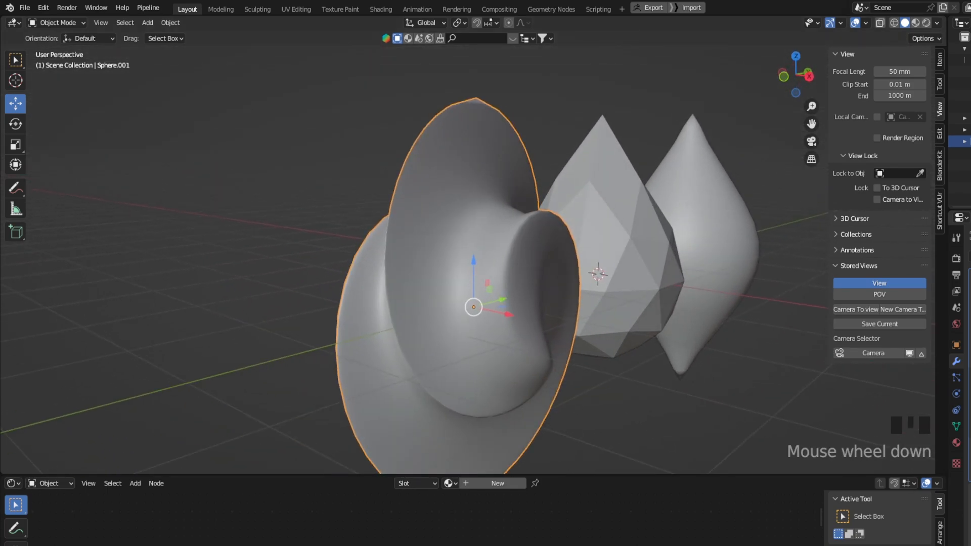
Step: Twist the sphere copy around its vertical axis, strengthening the twist into deep spiral grooves, and deselect it
click(967, 354)
key(KP_0)
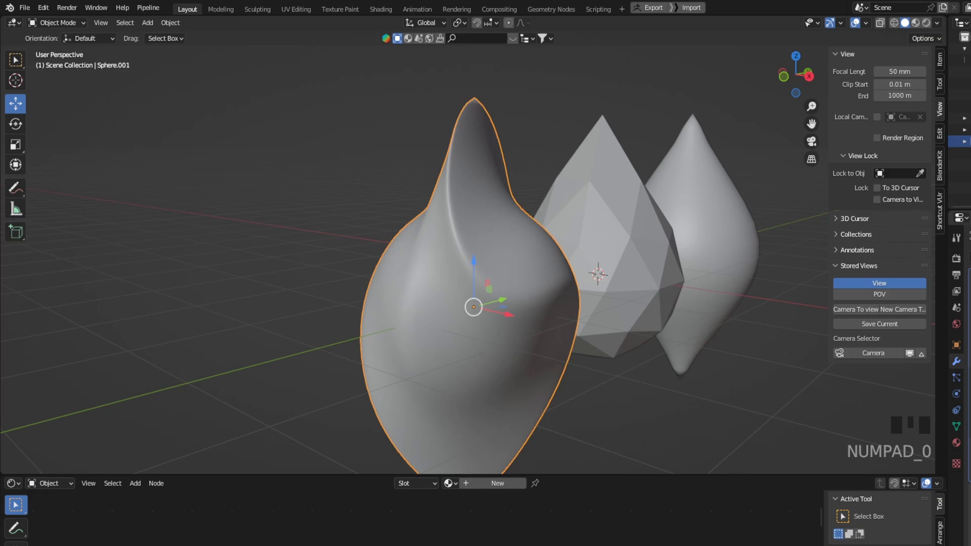
click(967, 354)
middle_drag(641, 349, 529, 344)
scroll(528, 344, up, 2)
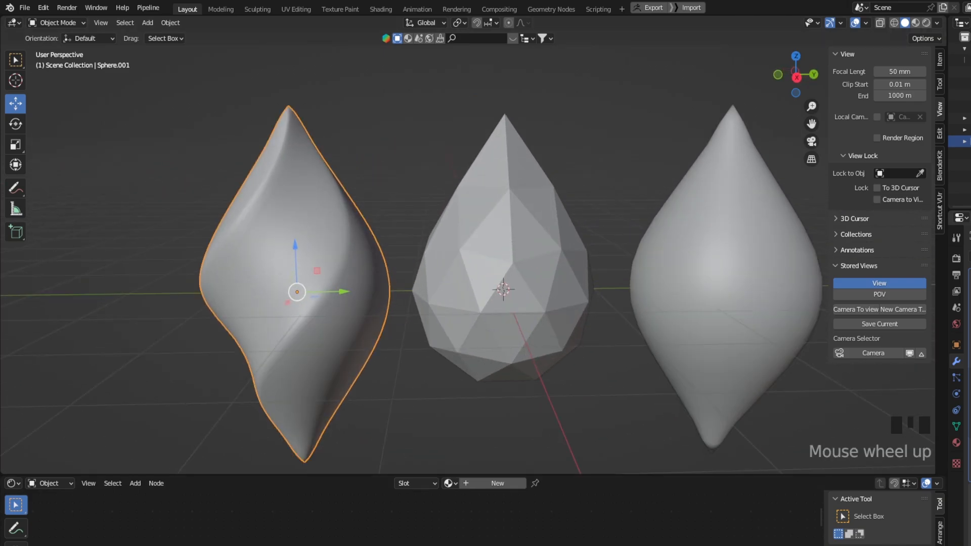
click(968, 354)
key(KP_0)
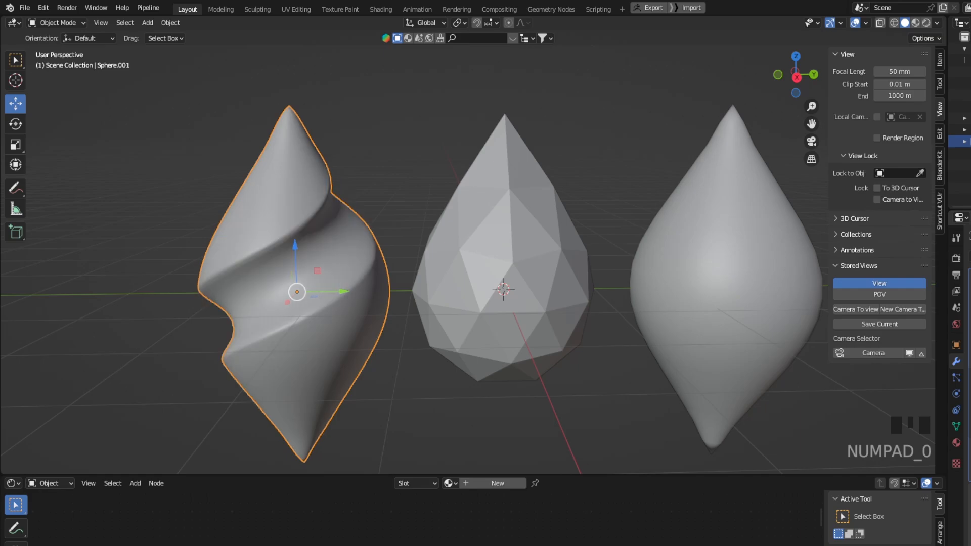
click(385, 180)
Step: Duplicate the faceted icosphere teardrop and move the copy about -4.62 m along Y, past the twisted shape
scroll(374, 180, down, 2)
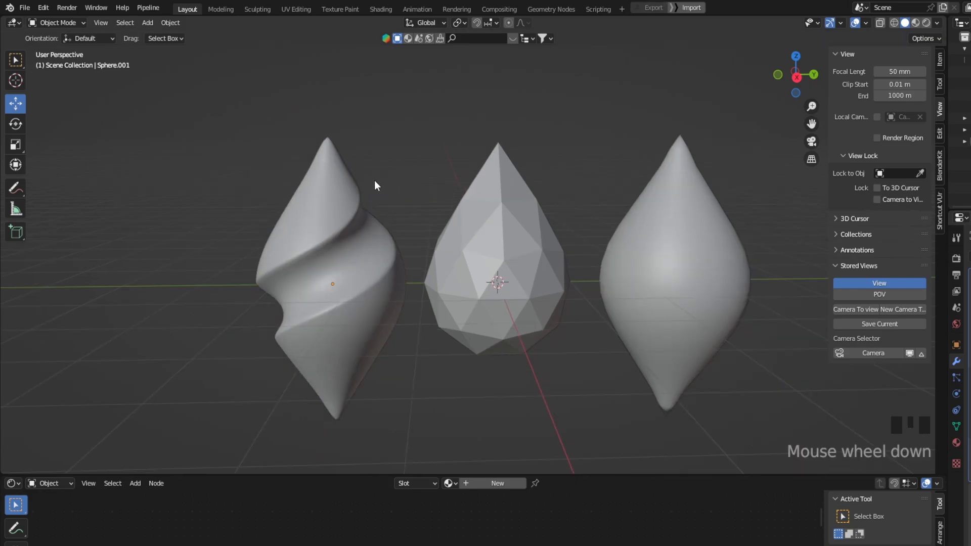
mouse_move(374, 180)
middle_down()
mouse_move(324, 182)
mouse_move(405, 183)
mouse_move(337, 178)
mouse_move(377, 175)
middle_up()
click(488, 259)
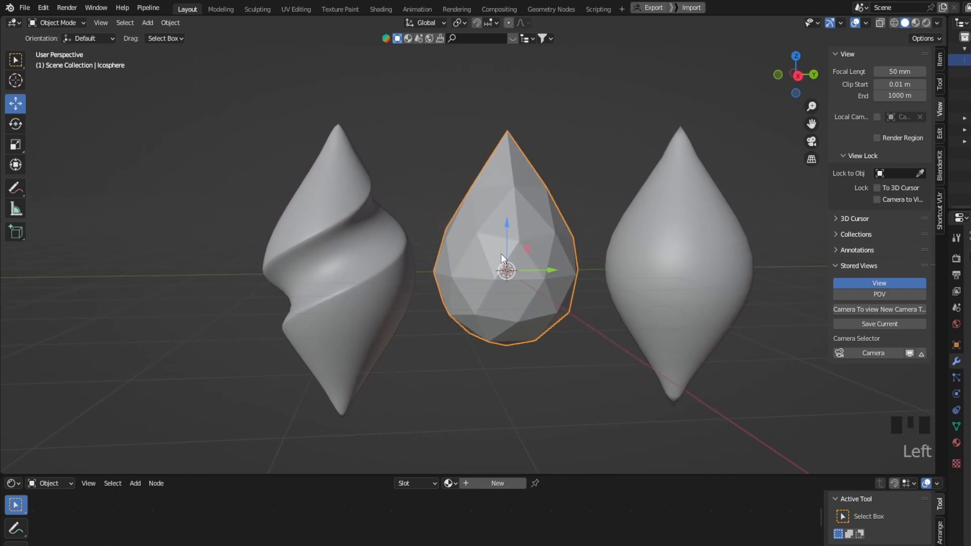
key(shift+d)
right_click(508, 255)
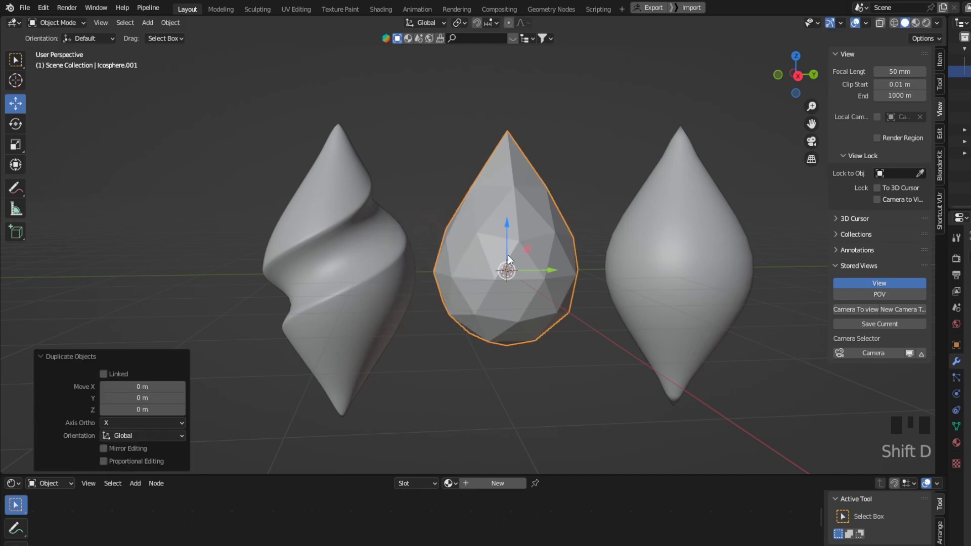
drag(564, 262, 282, 266)
scroll(282, 266, down, 2)
middle_drag(282, 268, 323, 265)
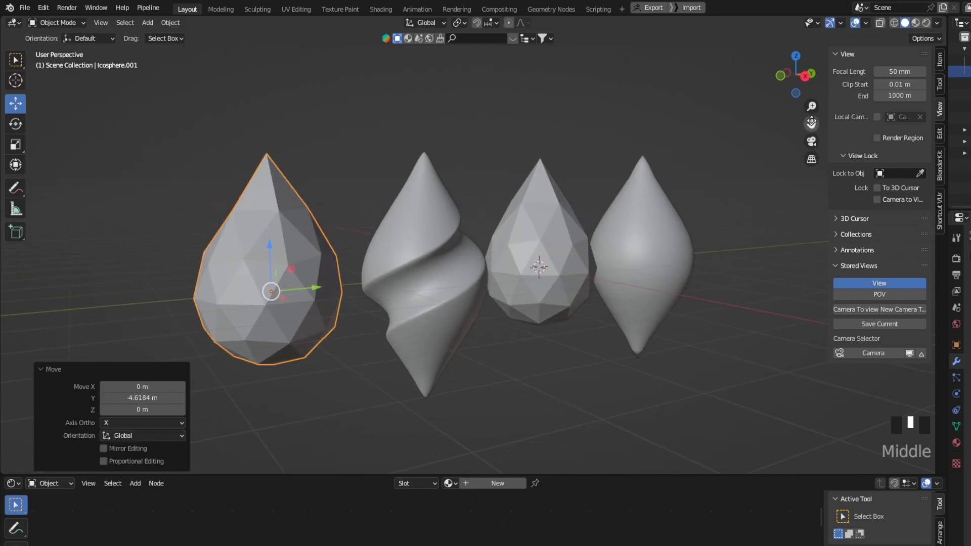
Step: Apply Shade Smooth to the duplicated teardrop and add a Bevel modifier to it
drag(811, 124, 896, 101)
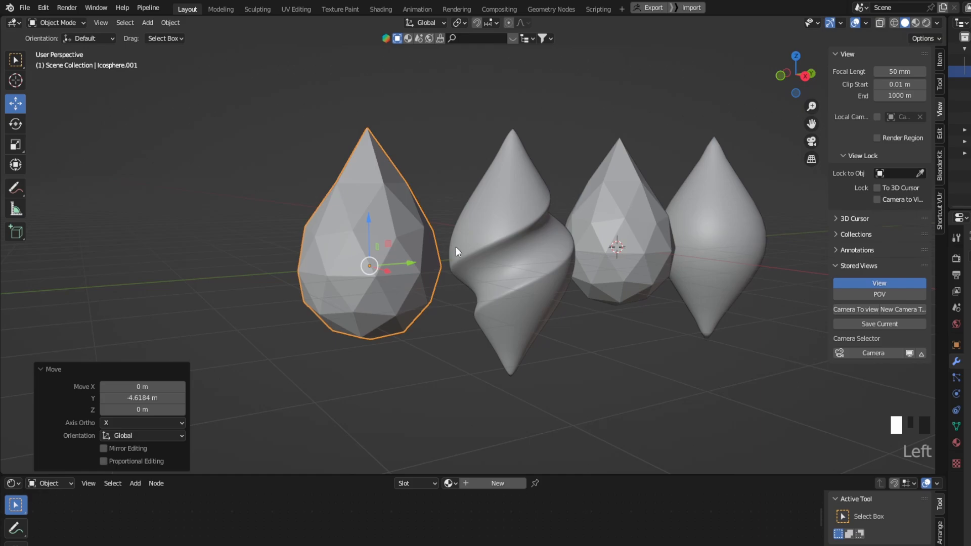
right_click(384, 221)
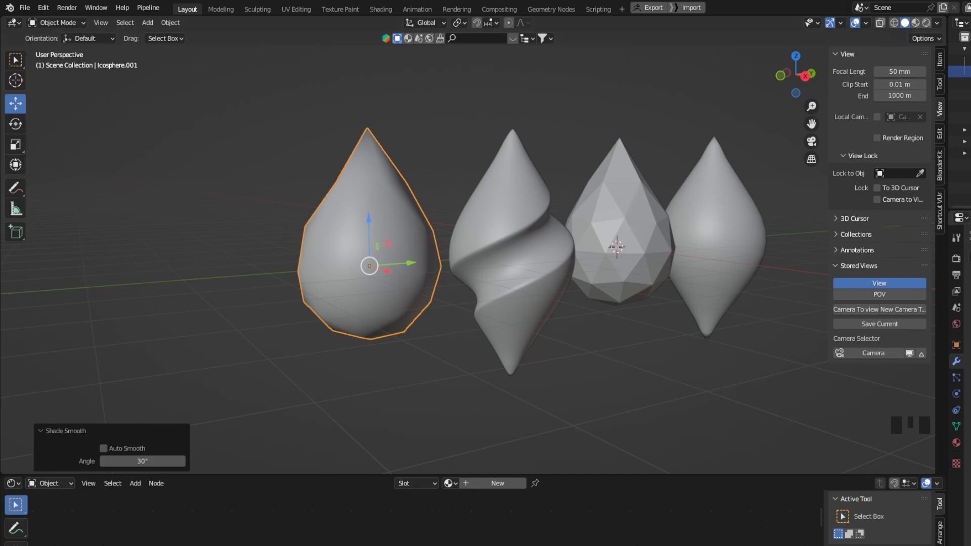
click(956, 362)
click(970, 256)
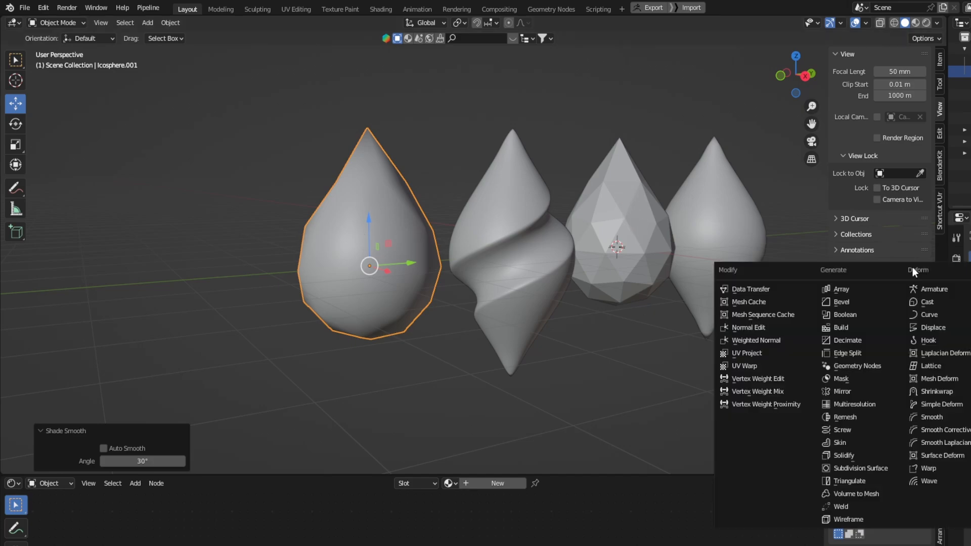
click(844, 305)
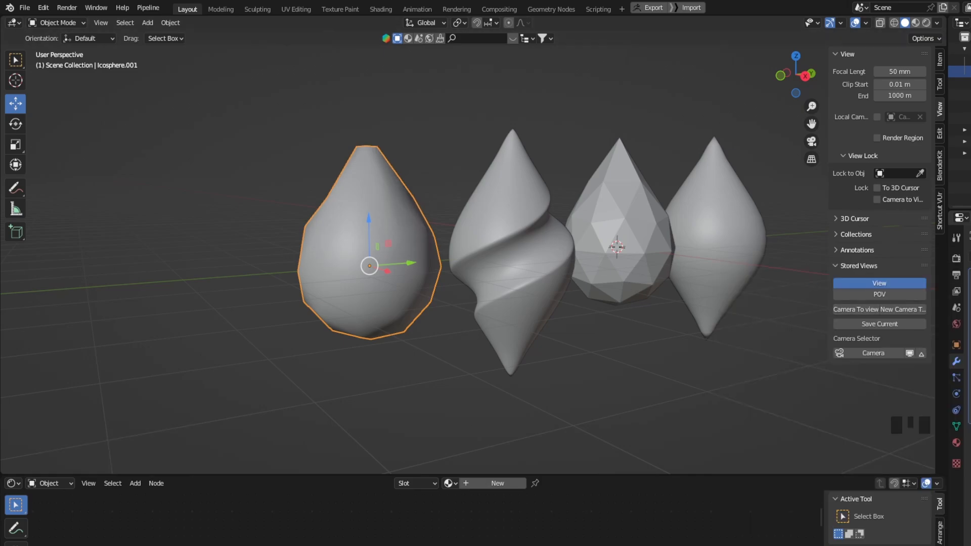
Step: Reduce the Bevel modifier's size on the smoothed teardrop copy to a very small amount
click(970, 324)
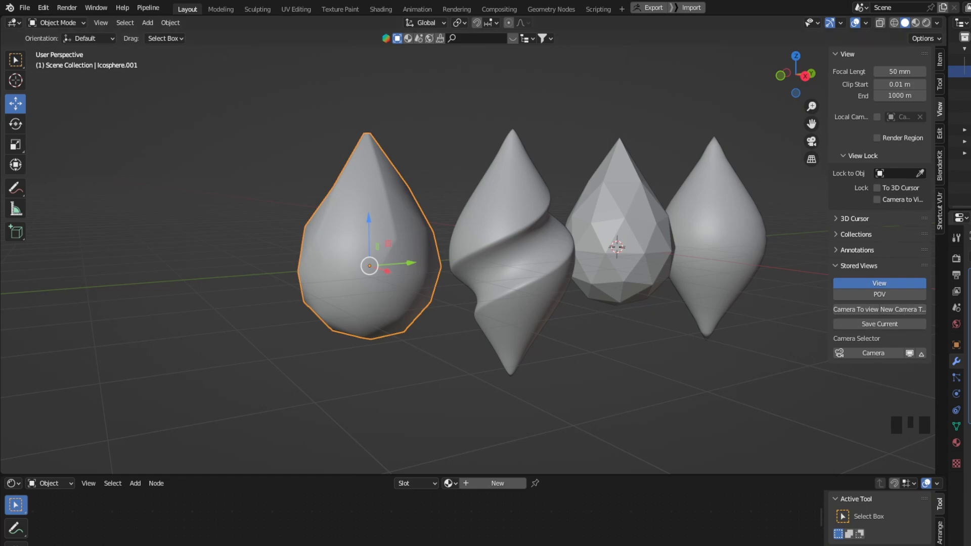
click(970, 324)
drag(966, 324, 970, 324)
click(969, 324)
drag(967, 324, 970, 323)
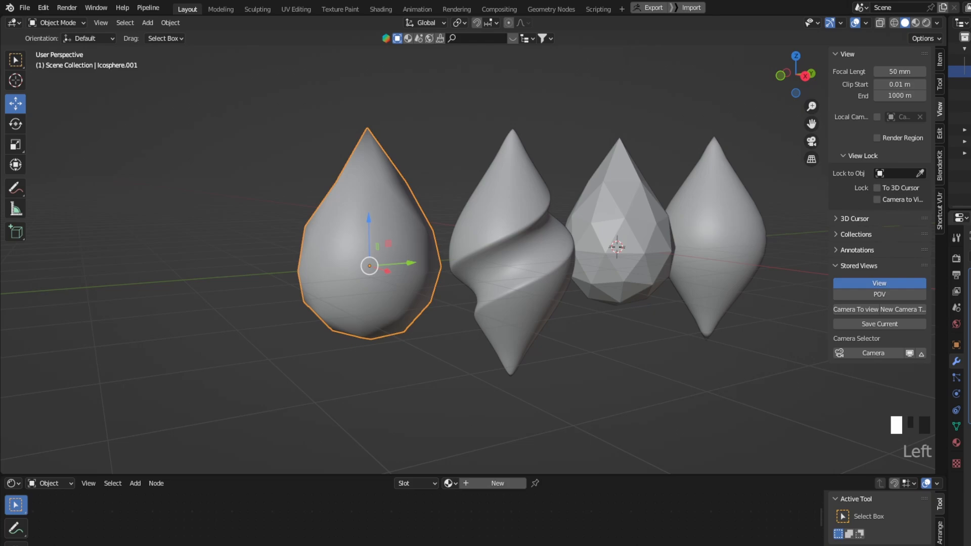
Step: Fine-tune the Bevel modifier on the smooth-shaded teardrop copy to bring out subtle facets
click(970, 323)
drag(970, 323, 967, 324)
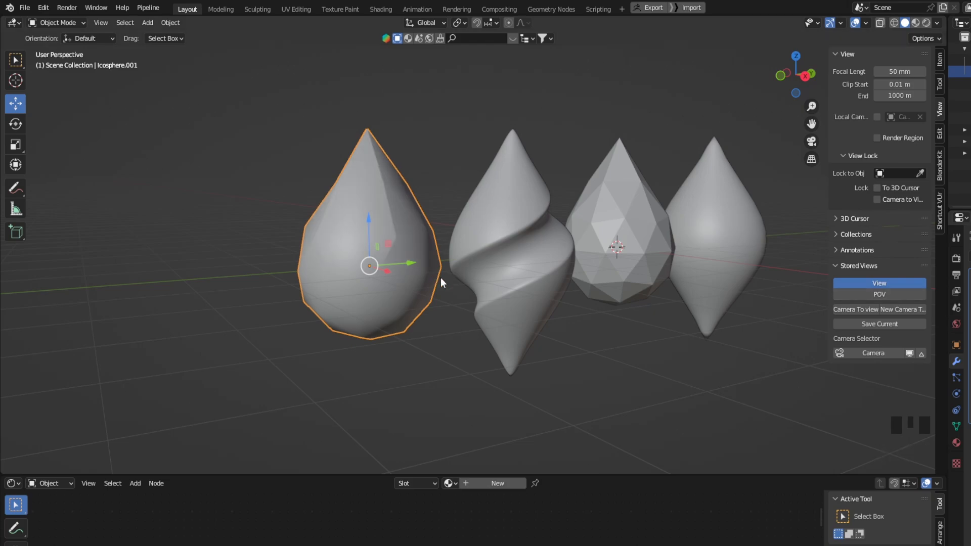
middle_drag(400, 251, 299, 223)
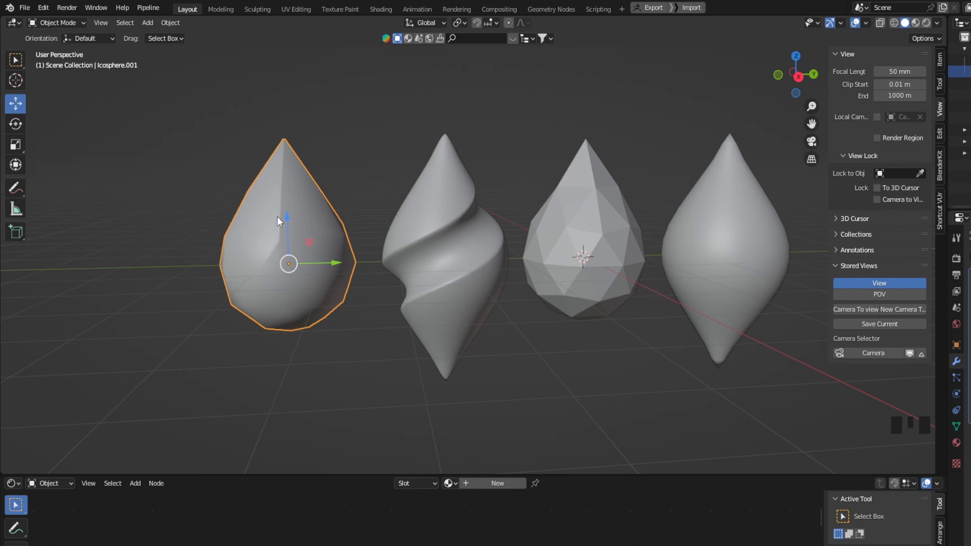
middle_drag(278, 217, 297, 223)
Step: In camera view, swap the end shapes along Y, moving the smooth-shaded teardrop 7.1254 m and the smooth sphere form -7.4276 m
click(812, 141)
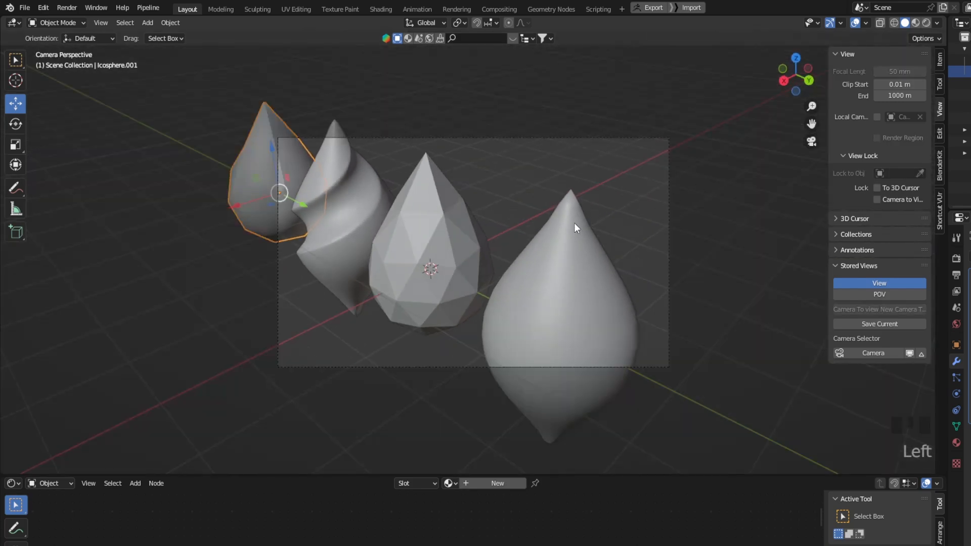
click(568, 262)
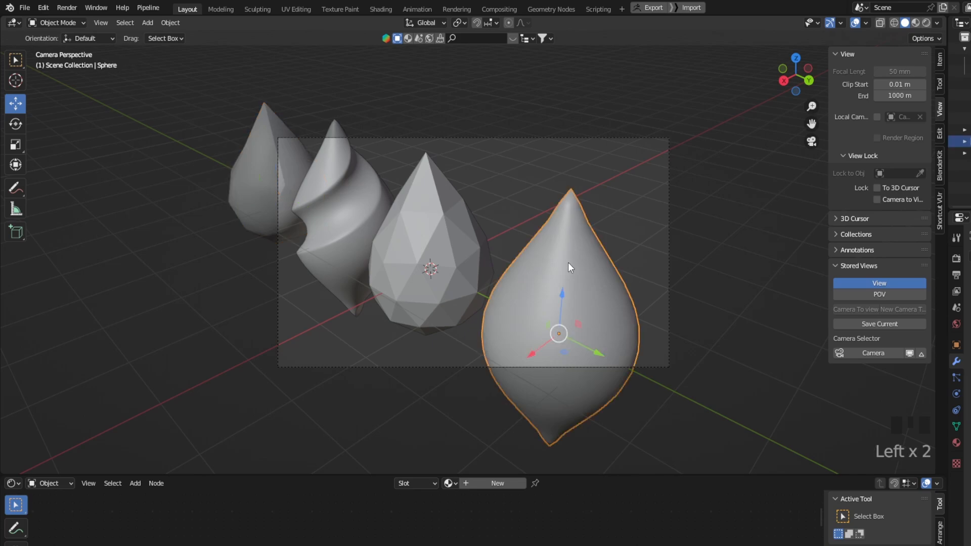
middle_drag(556, 283, 568, 280)
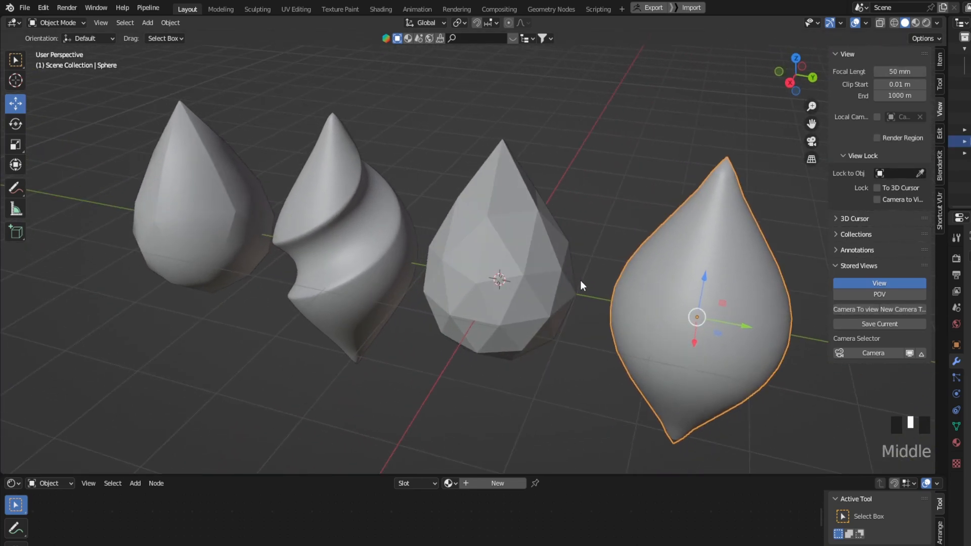
scroll(540, 279, down, 2)
click(812, 142)
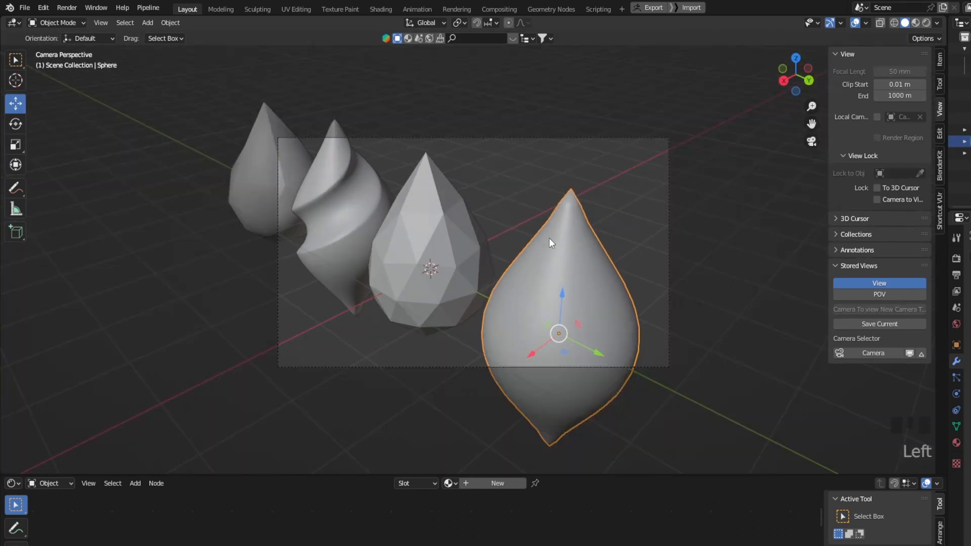
scroll(442, 252, down, 1)
click(298, 178)
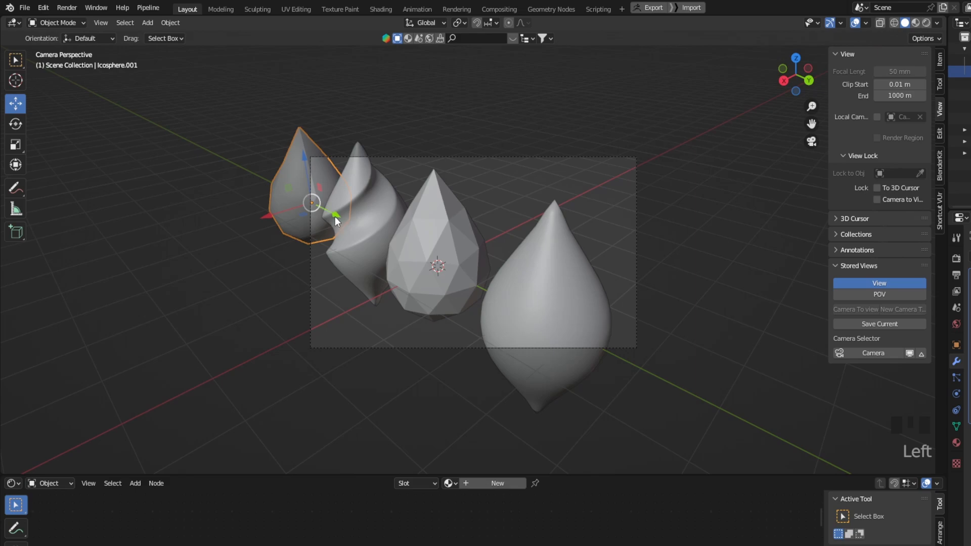
drag(335, 217, 578, 232)
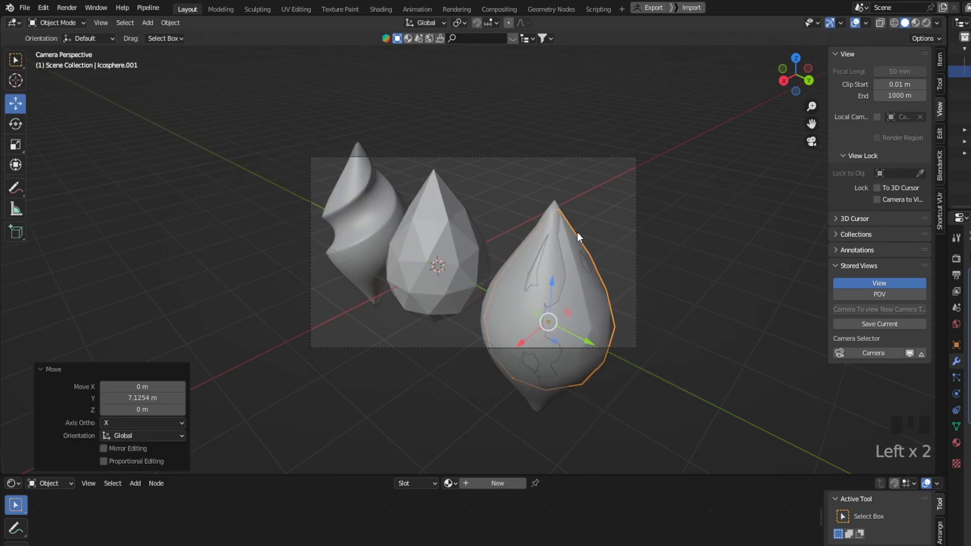
click(551, 207)
drag(581, 340, 329, 241)
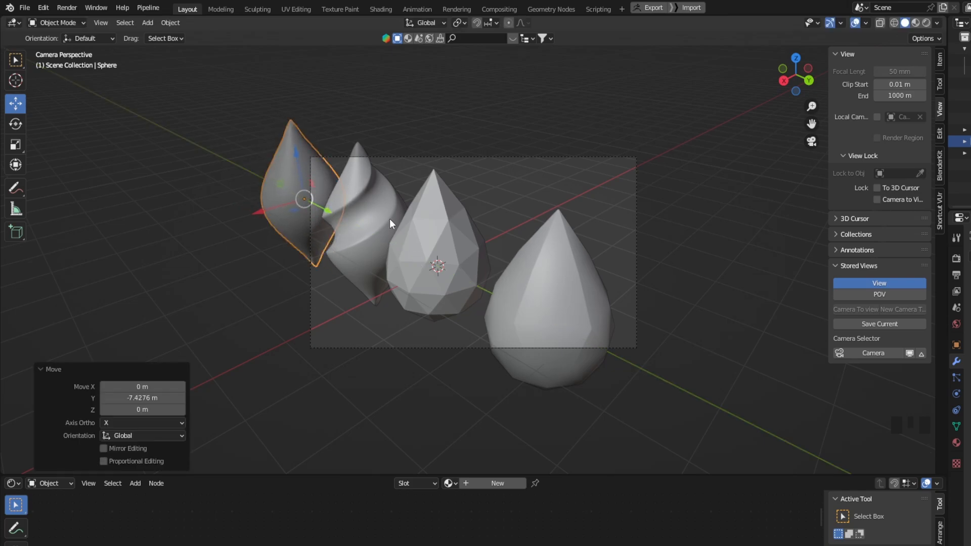
Step: Lock the camera to the view, turn it to face the row of shapes, and shift it about -0.3 m along the view's X axis
click(812, 142)
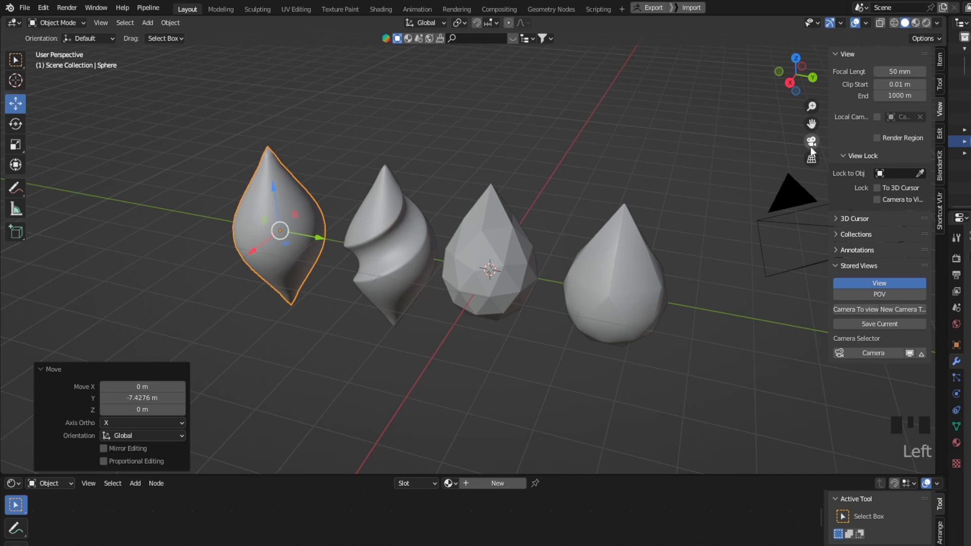
click(811, 145)
click(867, 203)
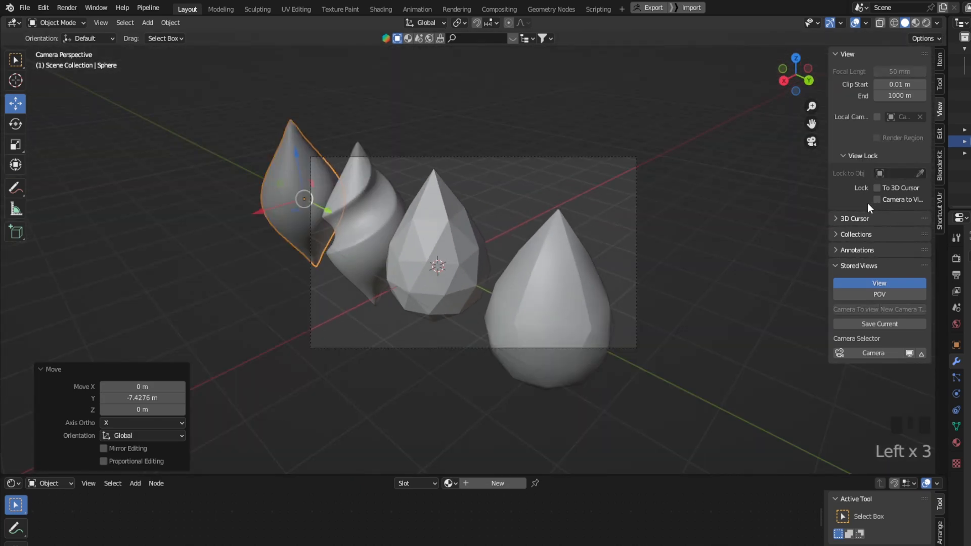
click(877, 200)
middle_drag(545, 248, 514, 189)
click(476, 156)
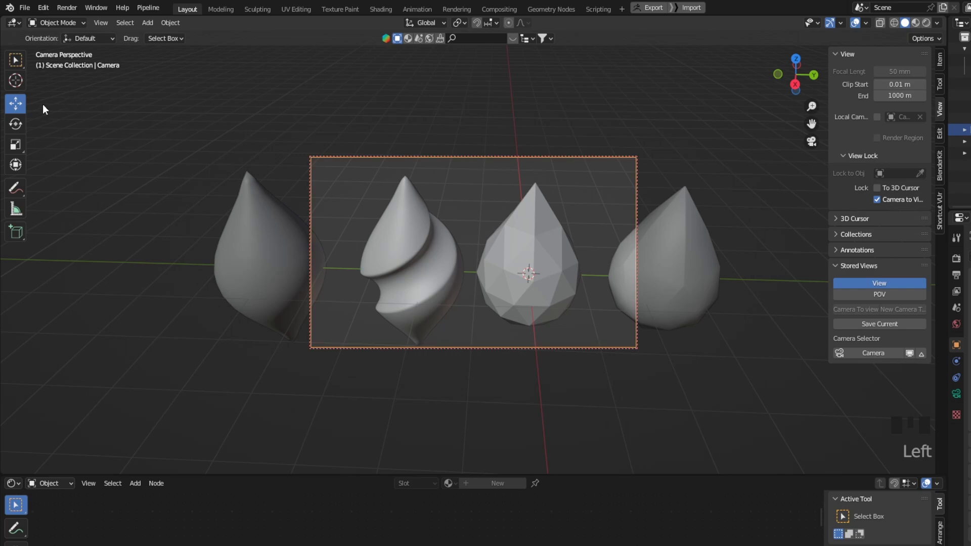
key(g)
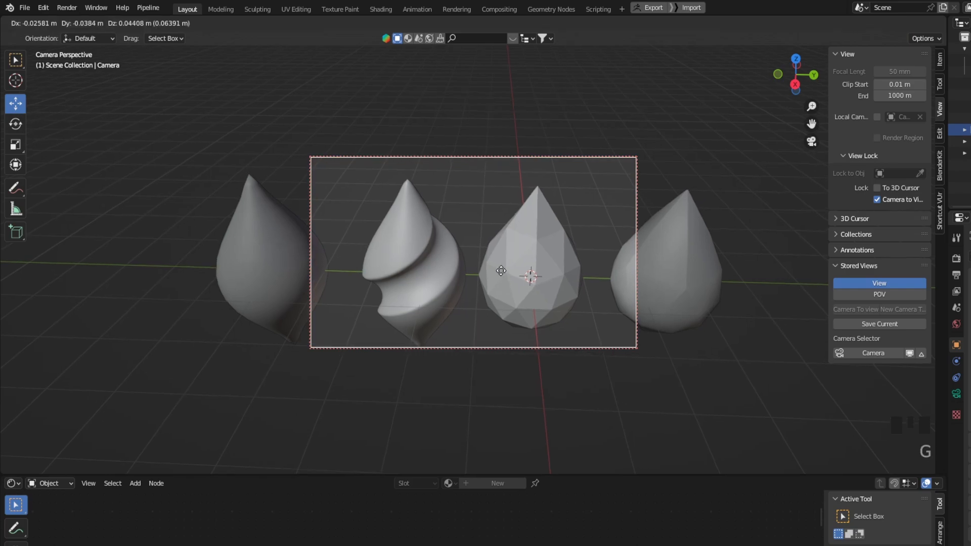
click(479, 276)
Step: Orbit the locked camera to look diagonally along the row from the smooth sphere form's end and move in close
middle_drag(480, 275, 543, 293)
click(812, 141)
scroll(519, 227, down, 5)
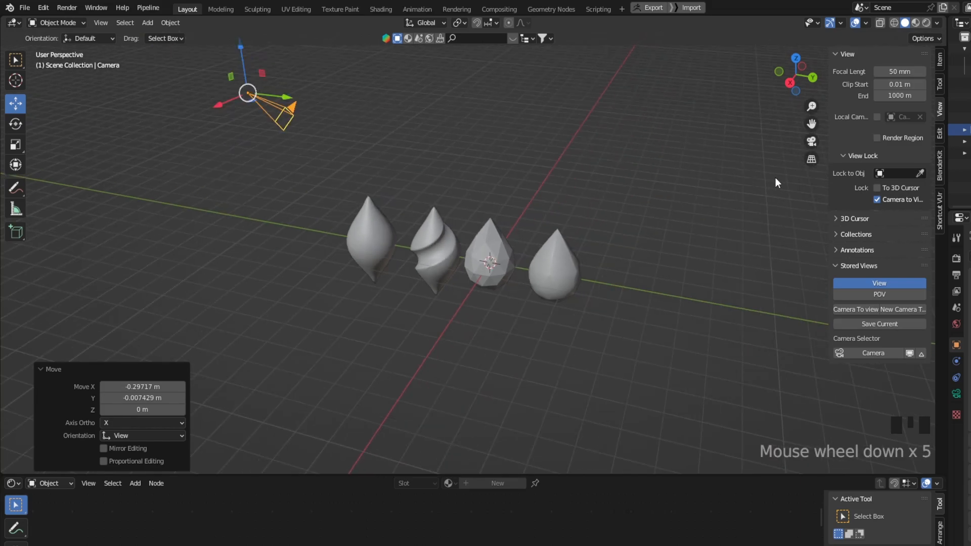
click(812, 141)
scroll(618, 180, down, 6)
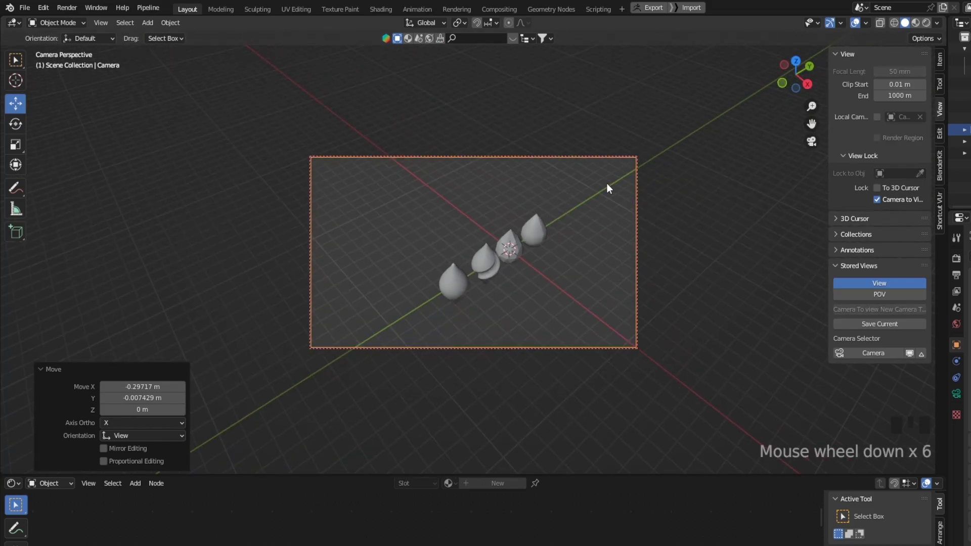
scroll(607, 183, up, 6)
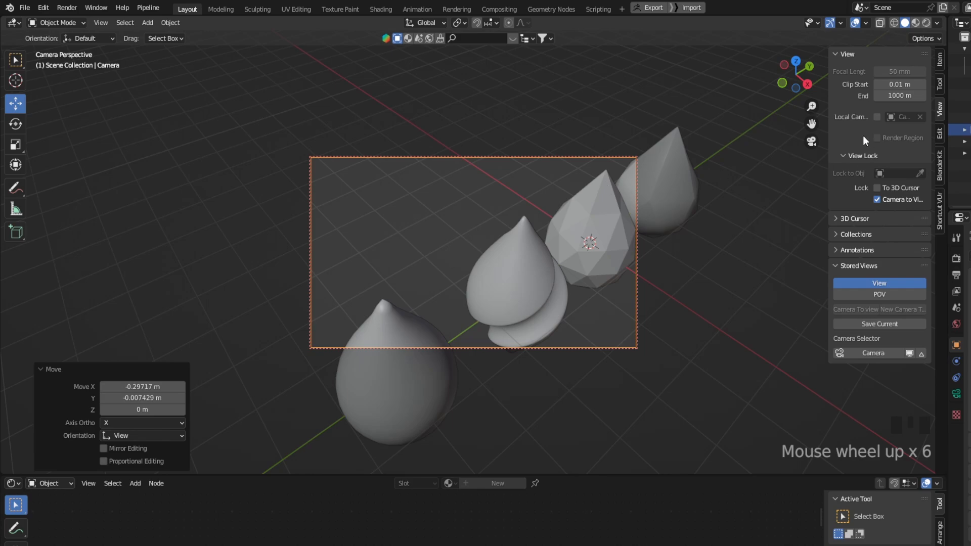
drag(812, 124, 750, 102)
middle_drag(707, 219, 683, 216)
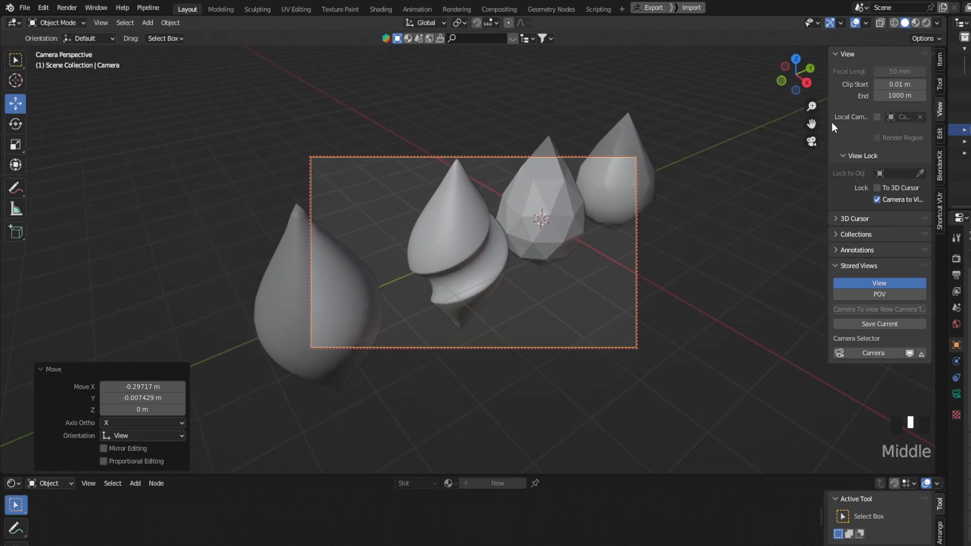
Step: Refine the camera's angle and position so the twisted form and both teardrops sit in the frame
drag(812, 124, 787, 154)
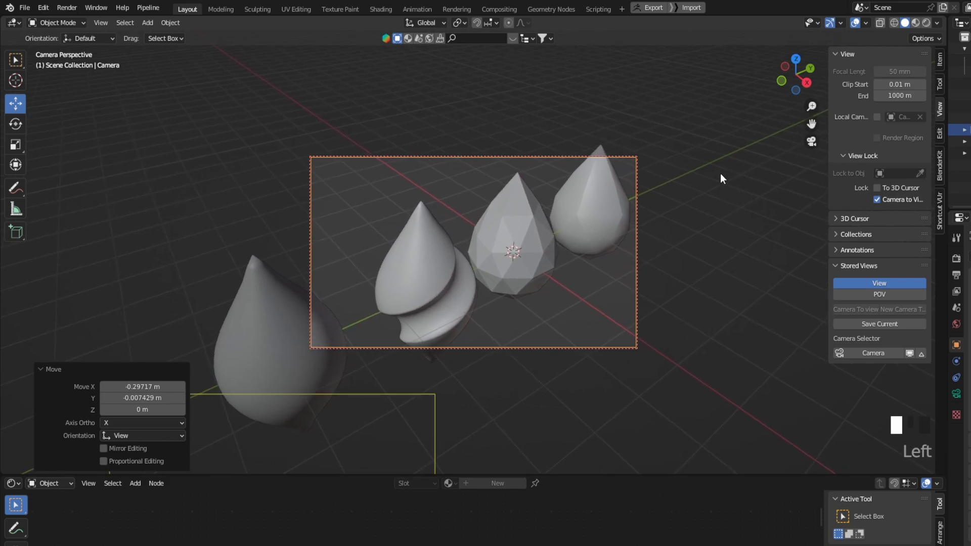
middle_drag(721, 173, 726, 166)
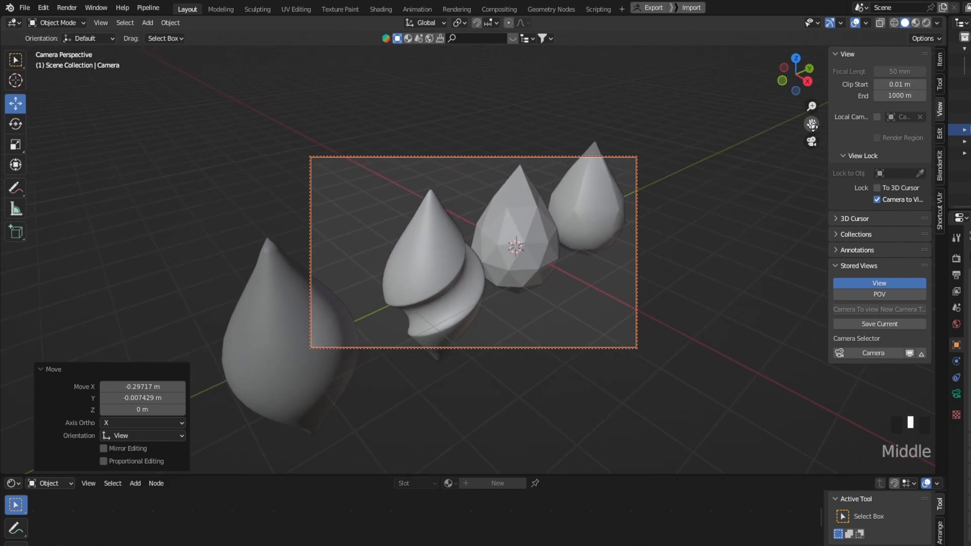
drag(812, 124, 792, 109)
mouse_move(527, 243)
middle_down()
mouse_move(533, 252)
mouse_move(511, 262)
mouse_move(514, 245)
middle_up()
scroll(523, 257, up, 2)
scroll(521, 253, down, 2)
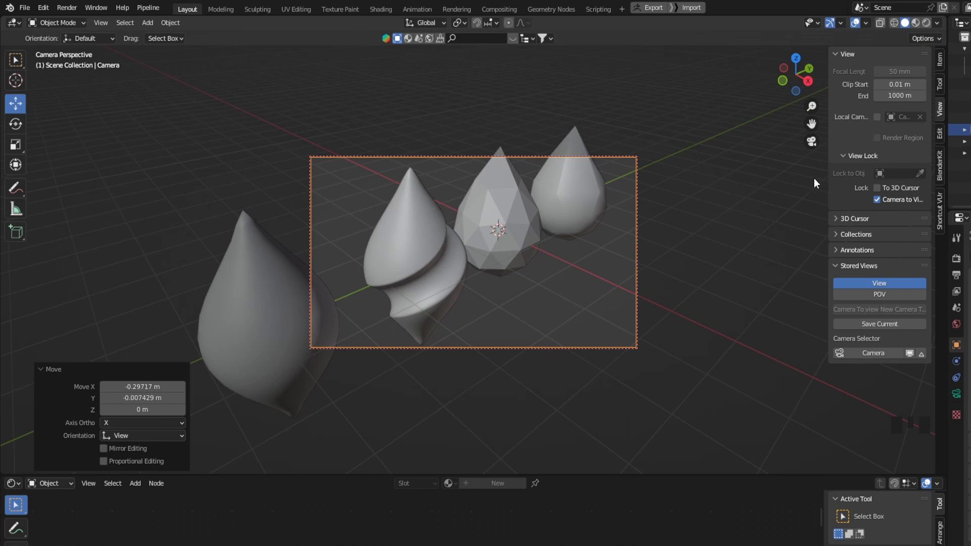
drag(812, 124, 812, 142)
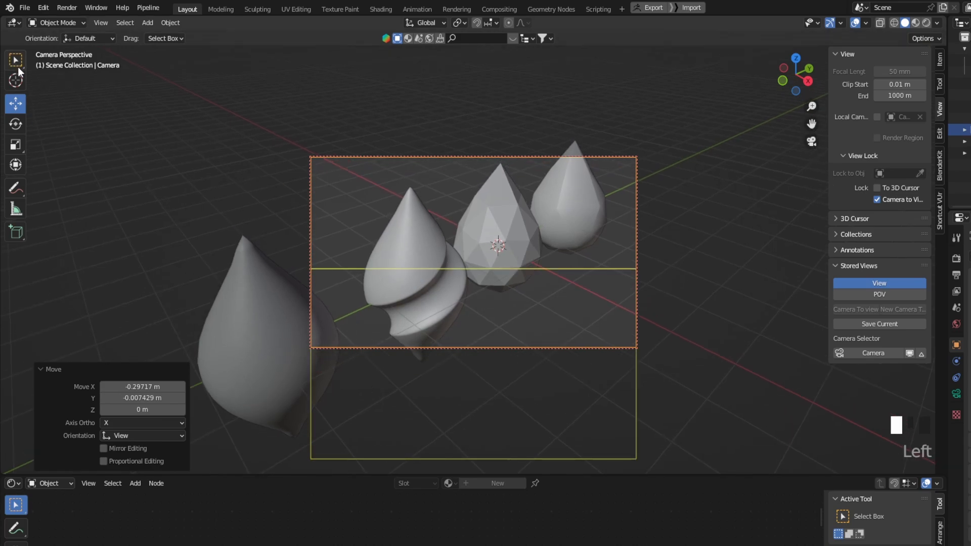
Step: Unlock the camera from the view and deselect everything
click(877, 200)
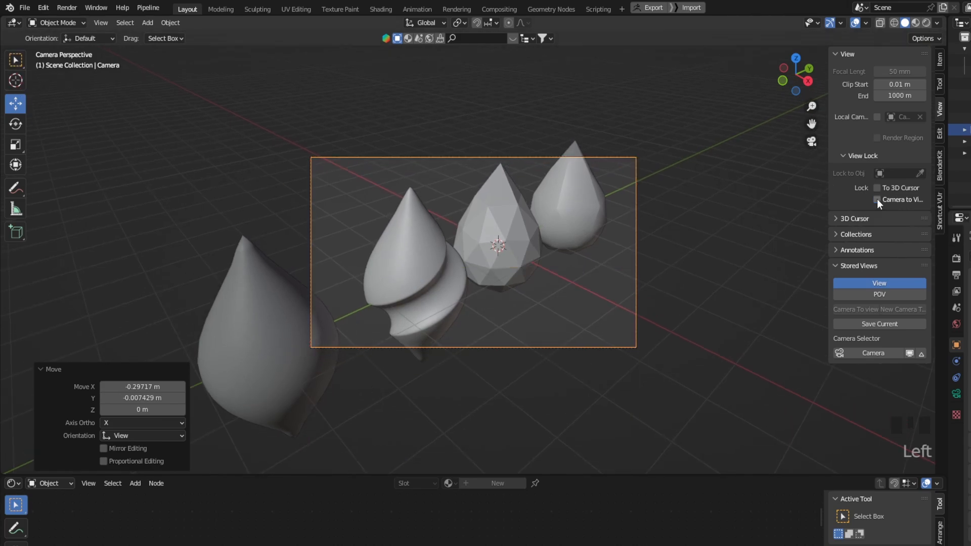
click(712, 226)
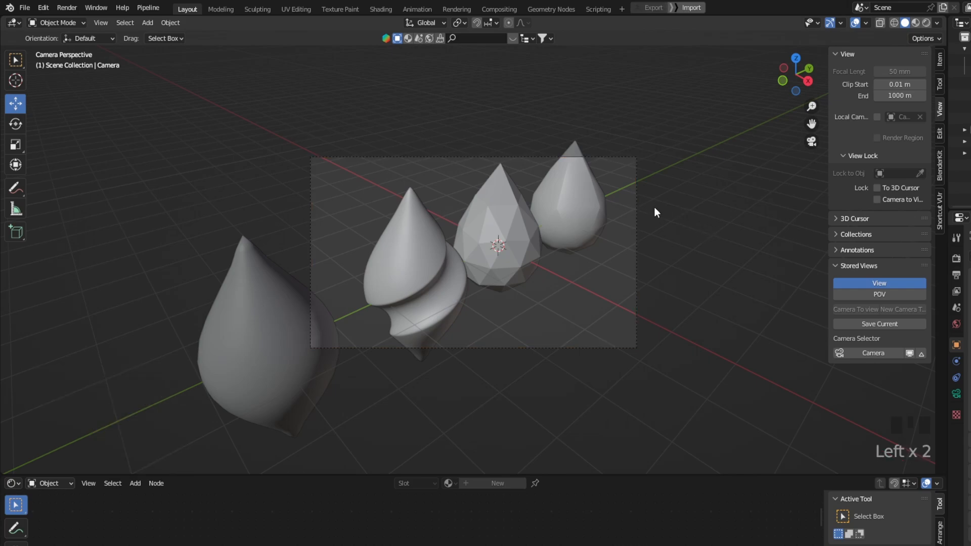
scroll(654, 208, down, 1)
scroll(632, 210, up, 2)
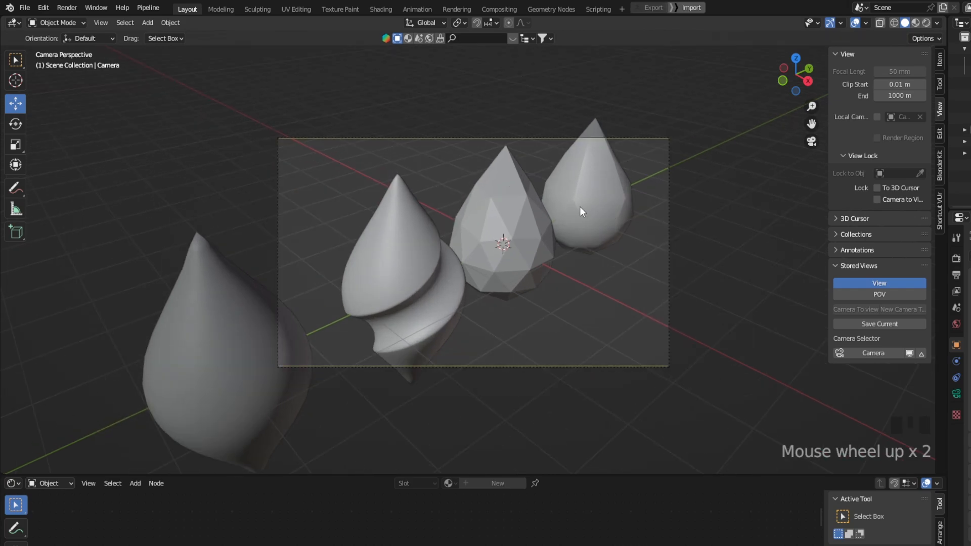
click(405, 235)
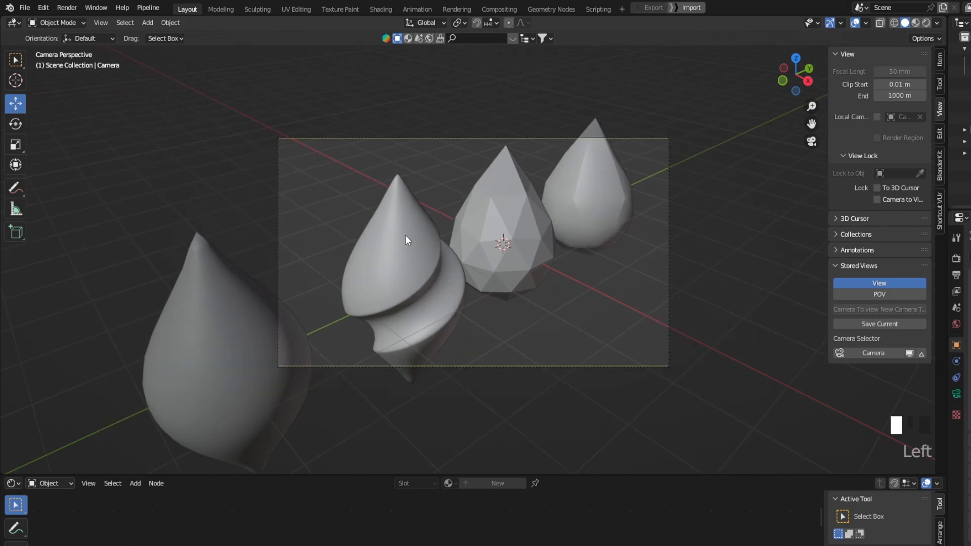
click(223, 194)
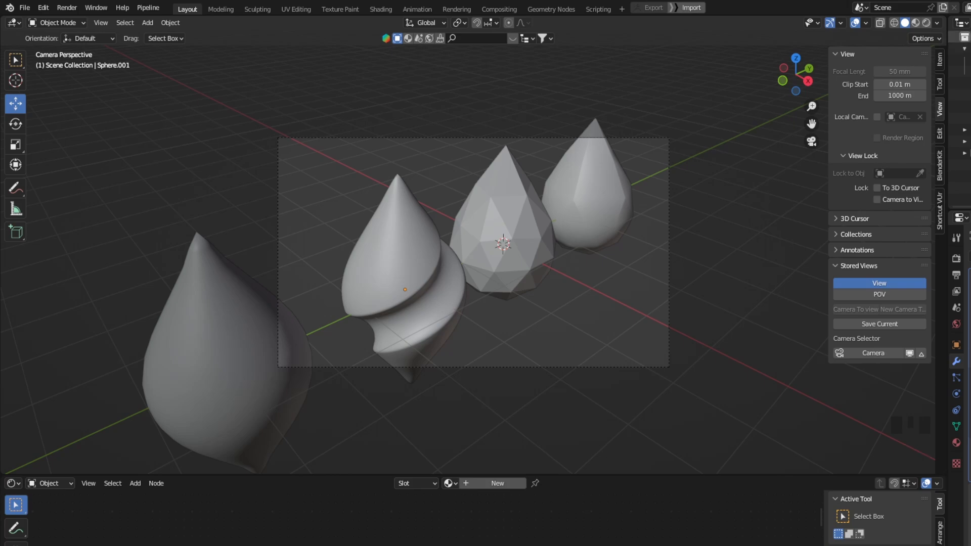
Step: Add a new collection to the scene and make it the active collection, staying in Object Mode
click(966, 37)
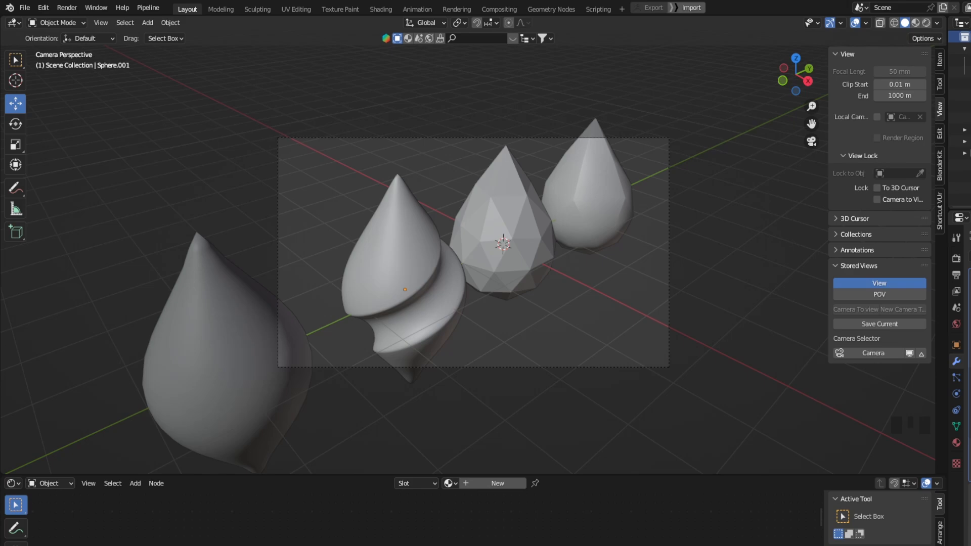
click(965, 37)
click(967, 354)
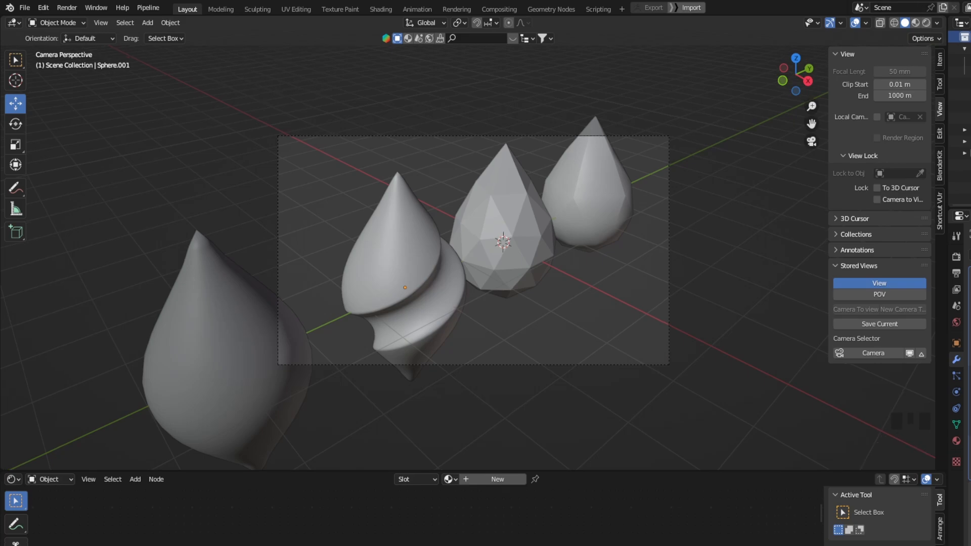
click(963, 37)
click(961, 23)
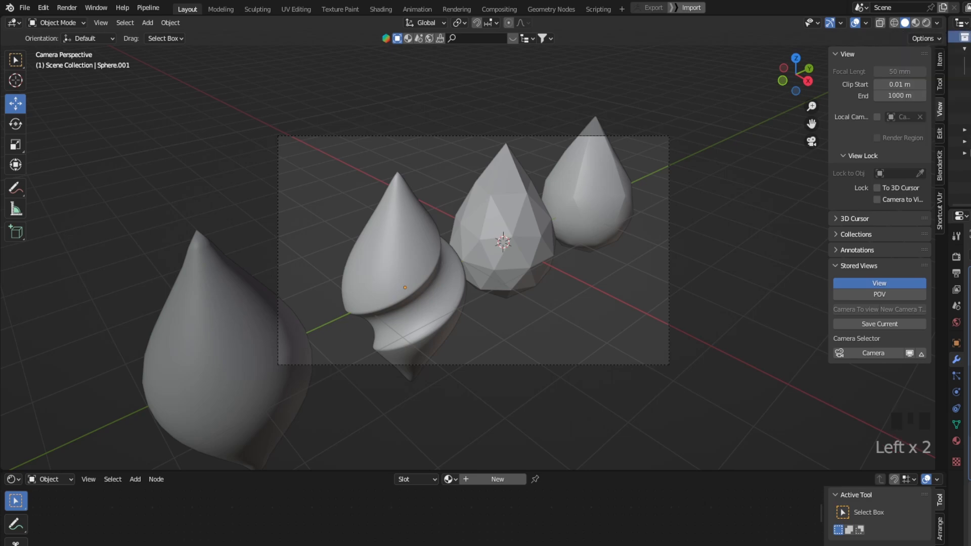
right_click(960, 162)
click(968, 165)
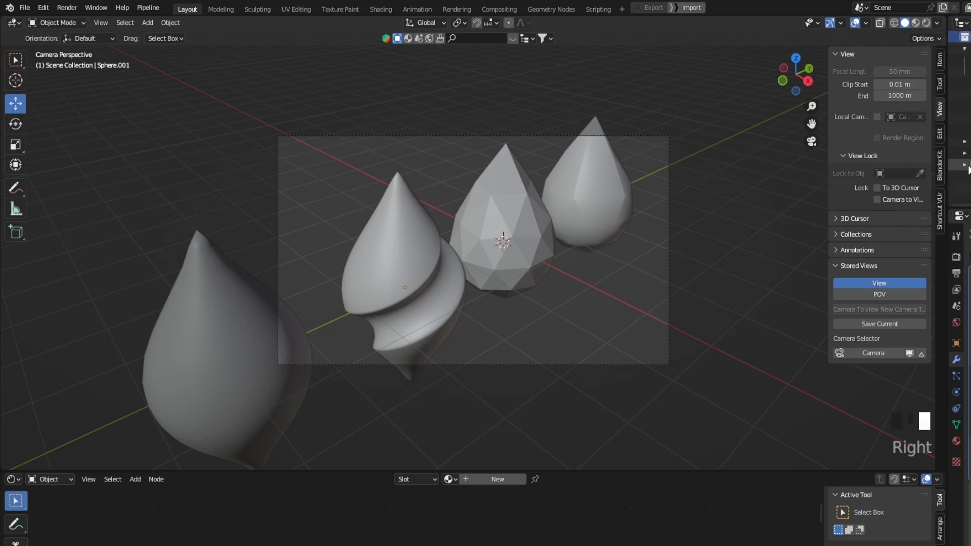
click(967, 49)
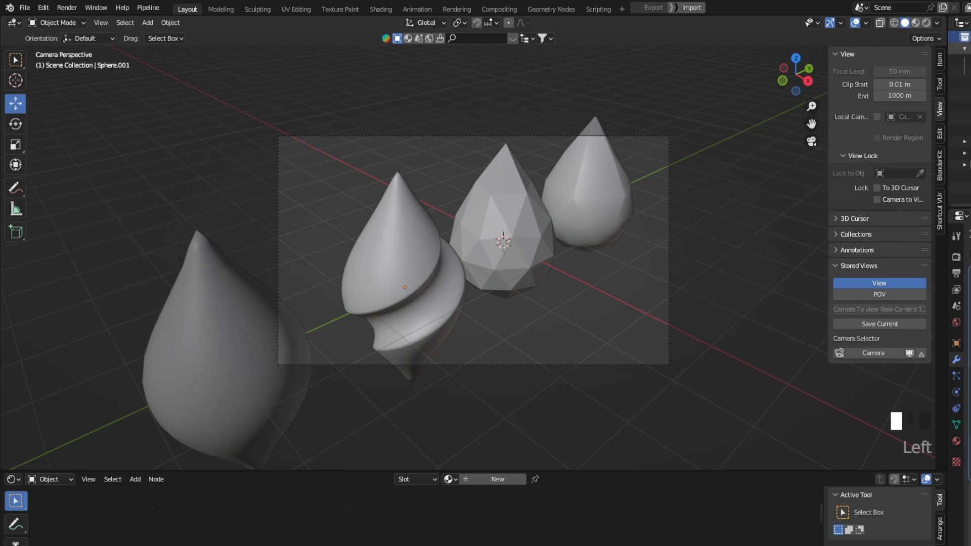
drag(967, 49, 967, 38)
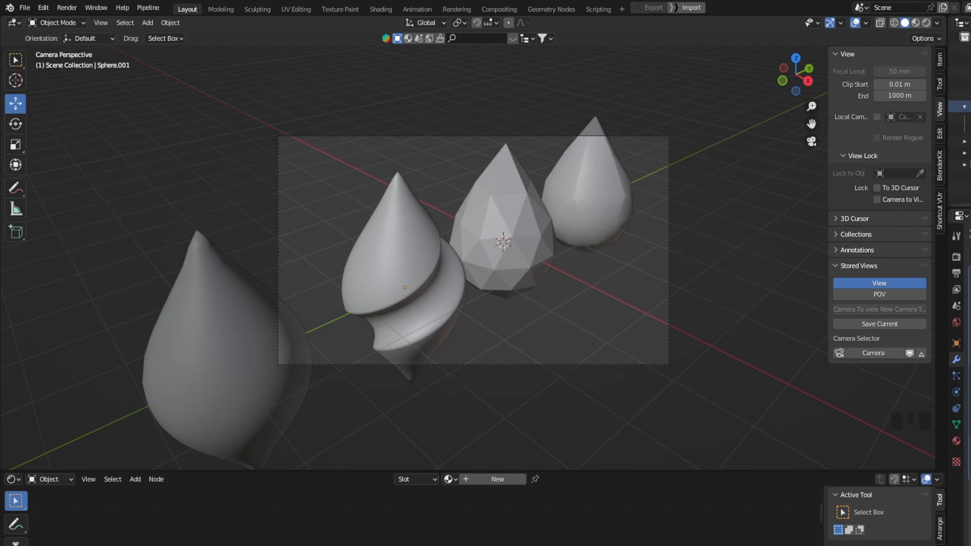
click(961, 95)
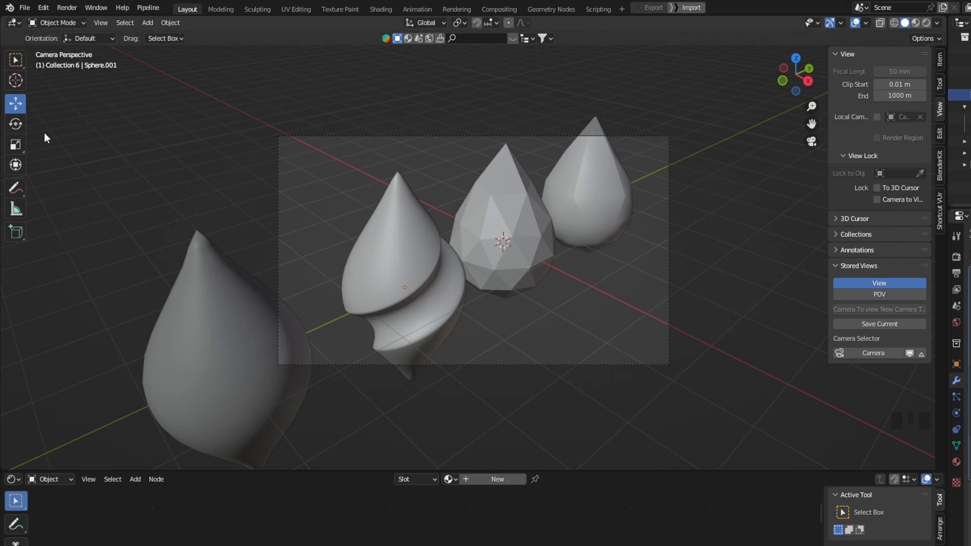
click(65, 22)
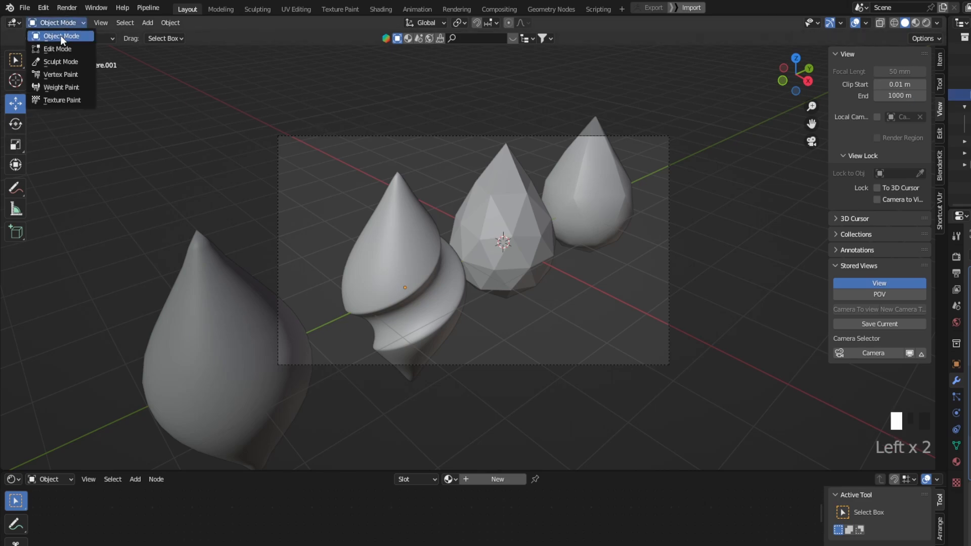
click(57, 41)
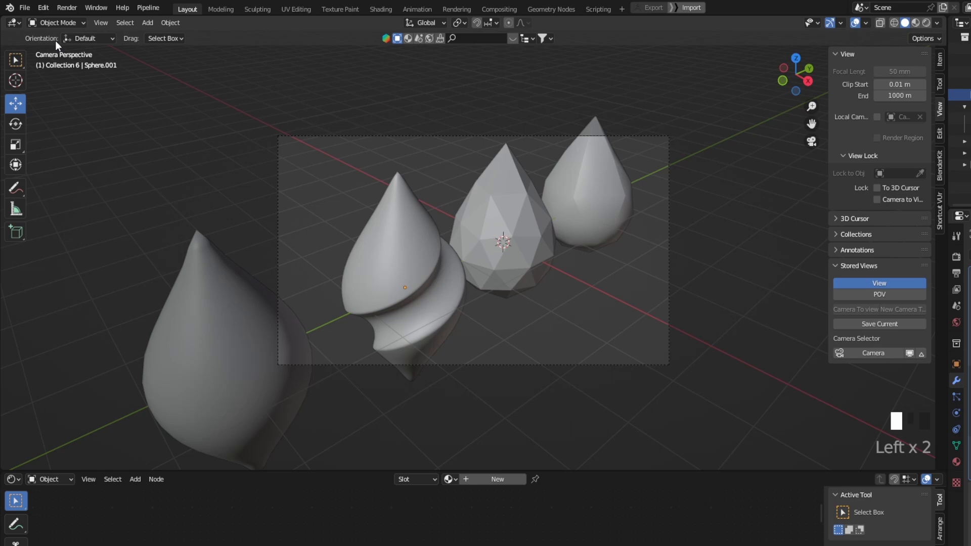
Step: Add a cylinder mesh with 32 vertices, 1 m radius and 2 m depth at the origin
click(147, 23)
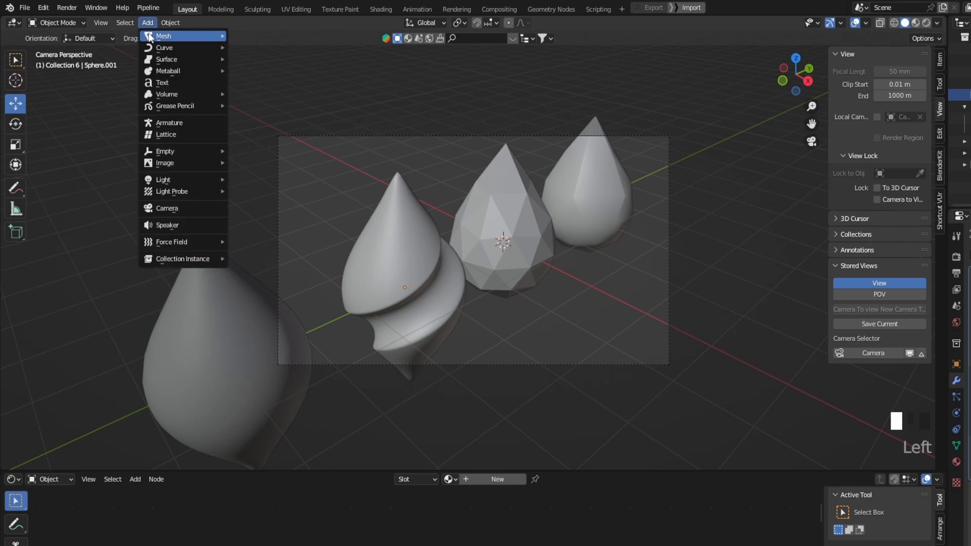
mouse_move(157, 37)
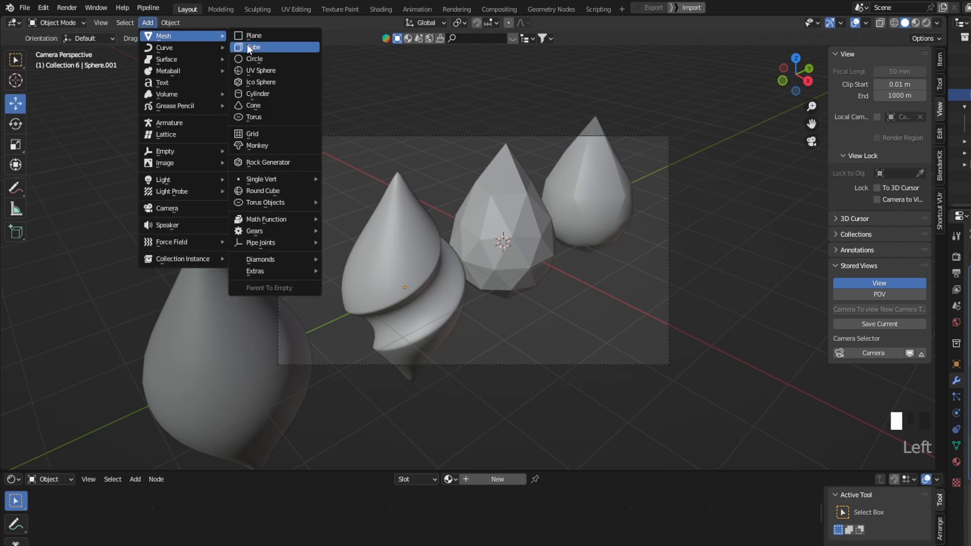
click(258, 94)
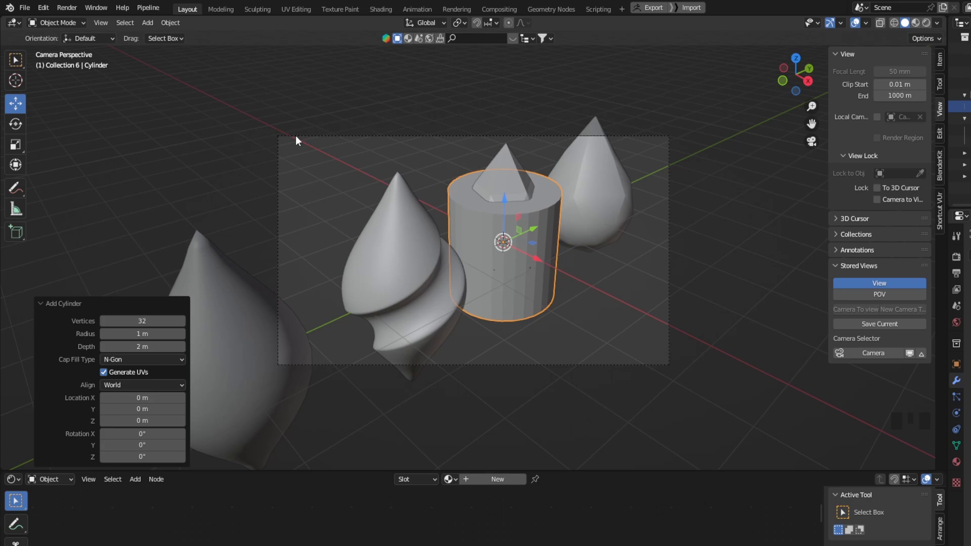
Step: Rotate the cylinder 90° about the global X axis so it lies along the row of ornaments
click(15, 124)
drag(501, 206, 462, 252)
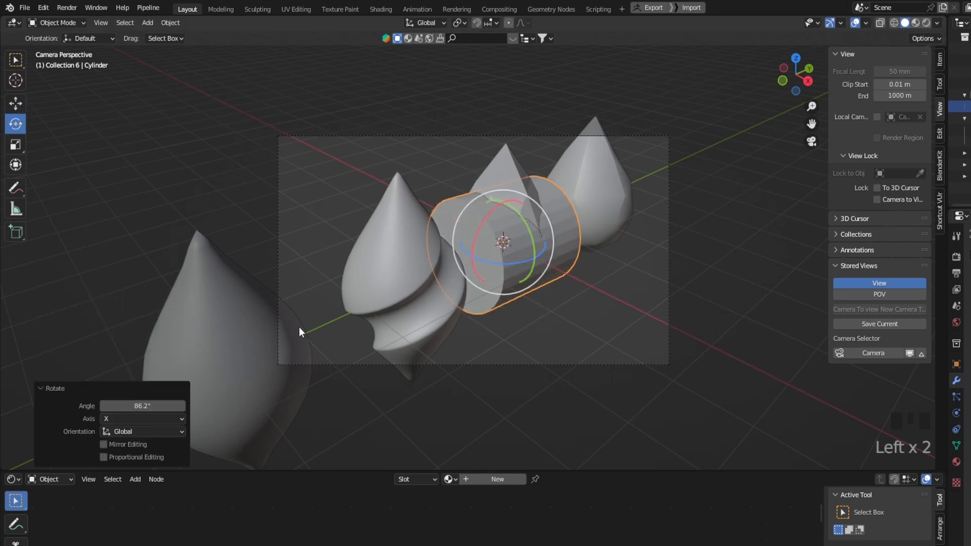
click(155, 405)
text(90)
key(Return)
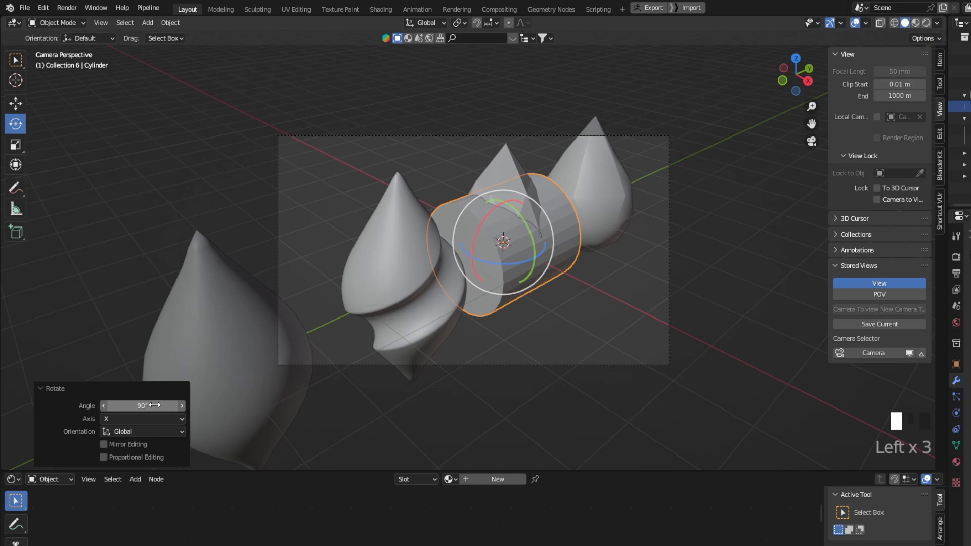
Step: Scale the cylinder uniformly by about 2.1, stretch it along the Y axis and apply its scale
key(s)
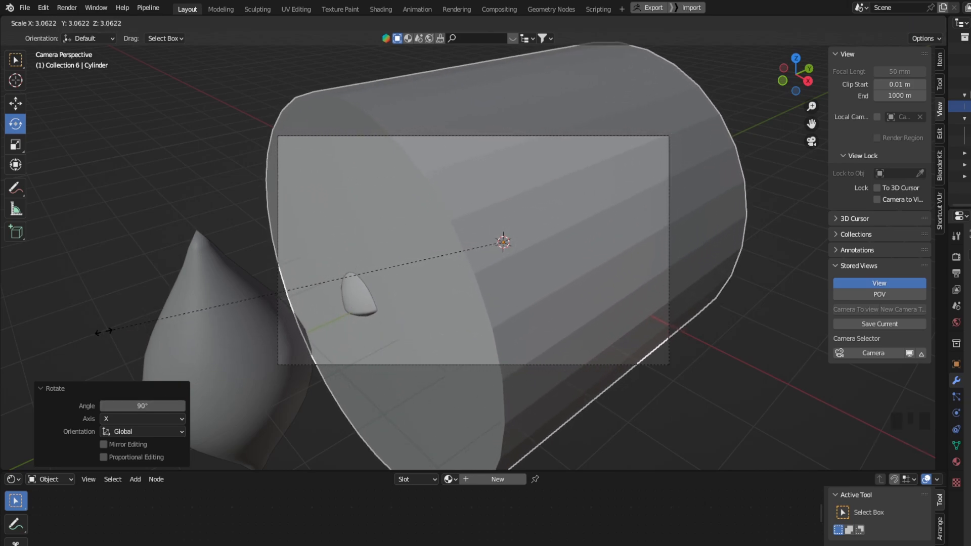
click(223, 306)
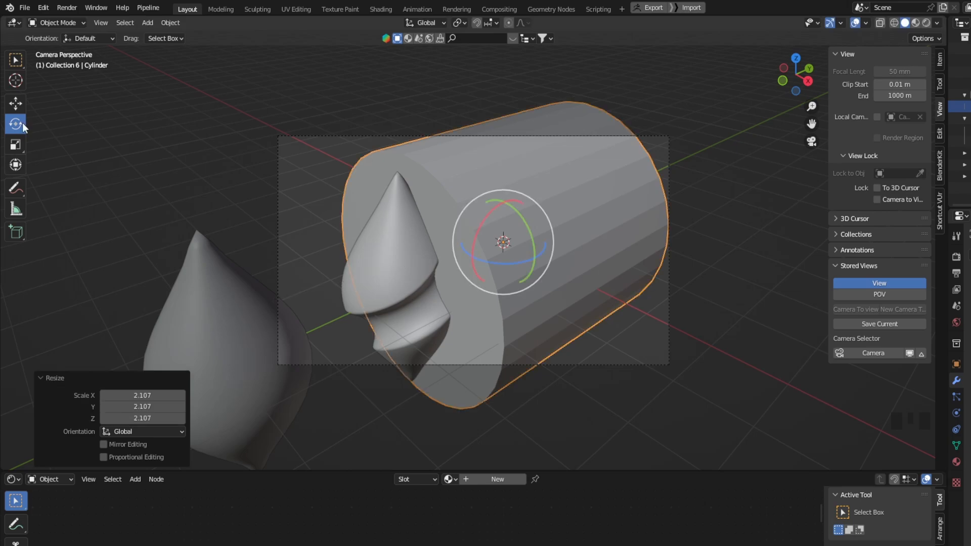
click(15, 145)
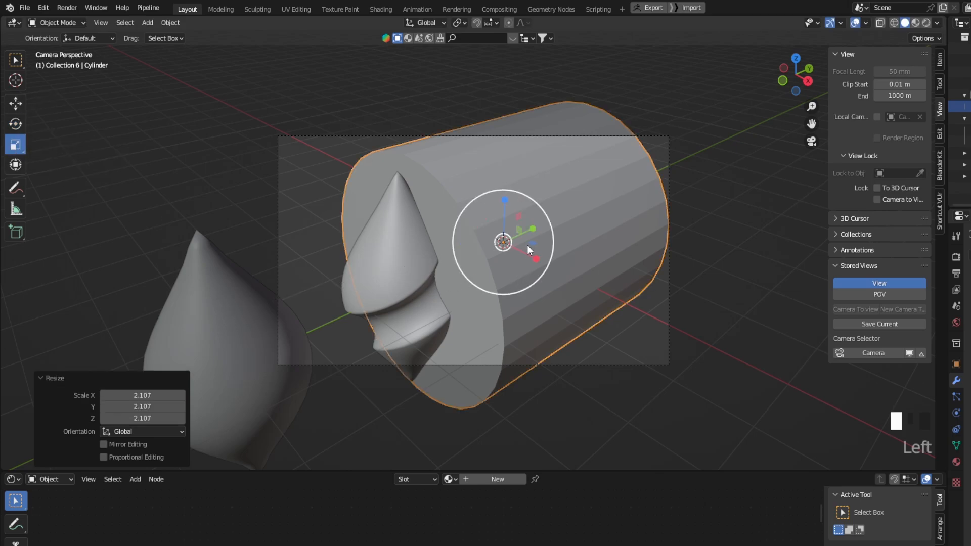
drag(527, 245, 535, 223)
key(ctrl+a)
click(490, 248)
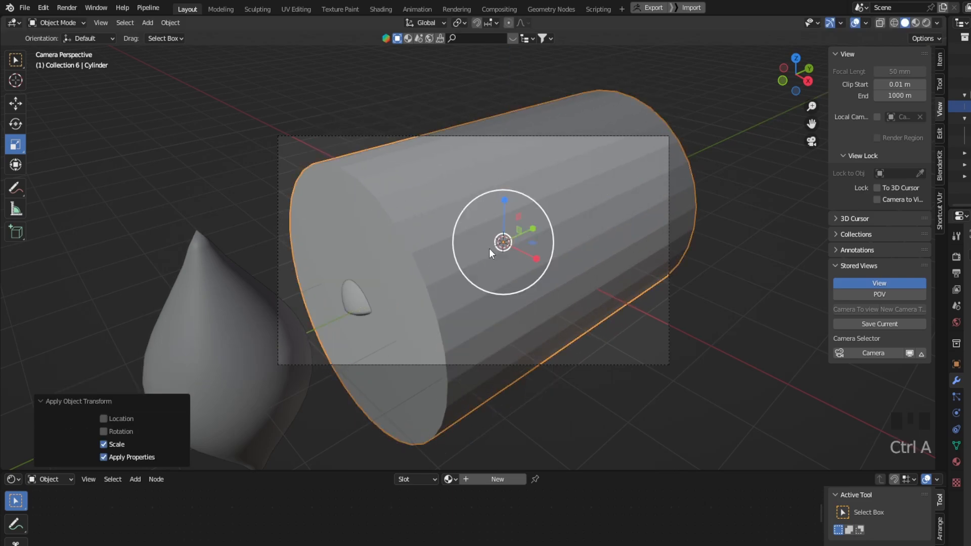
Step: Enter Edit Mode and delete both end cap faces of the cylinder, leaving an open tube
click(49, 25)
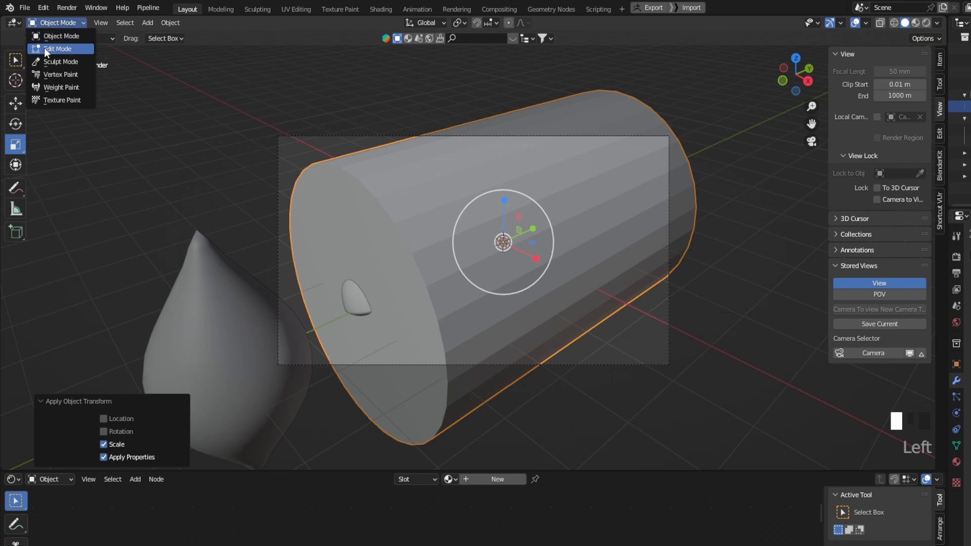
click(44, 48)
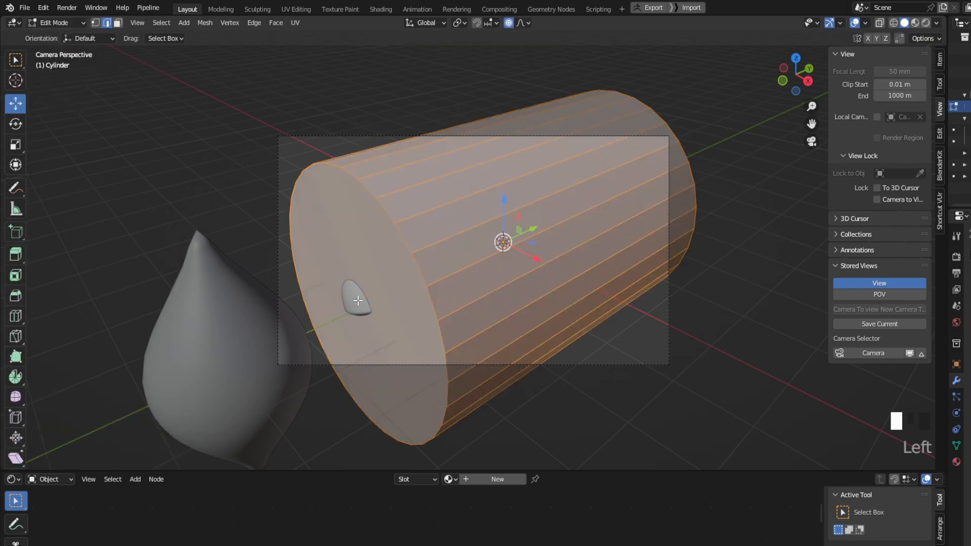
key(3)
click(362, 263)
middle_drag(521, 247, 409, 251)
shift+click(581, 208)
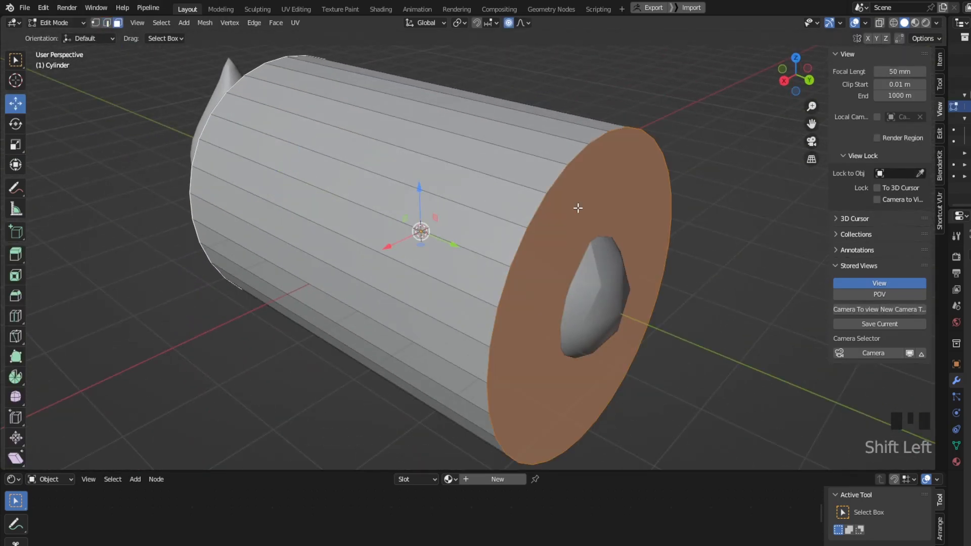
key(Delete)
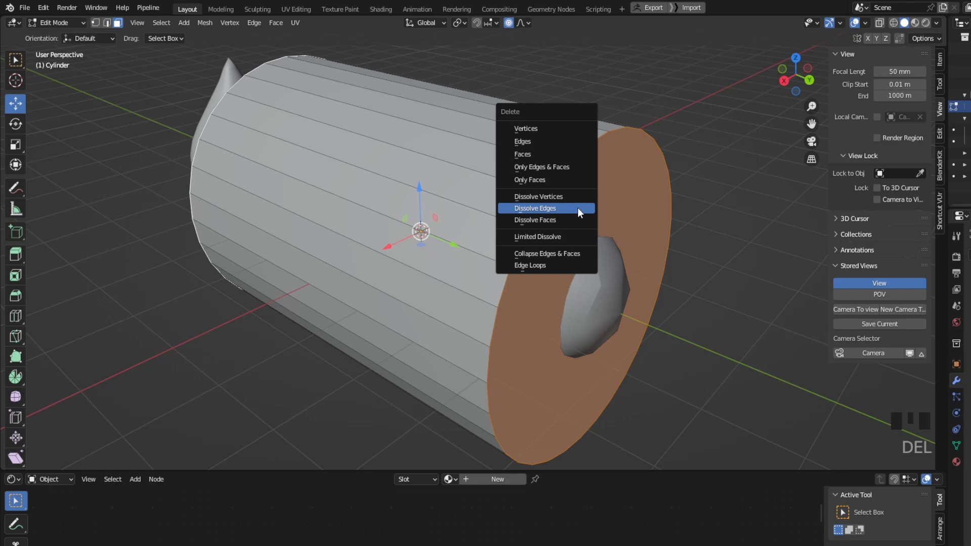
click(526, 154)
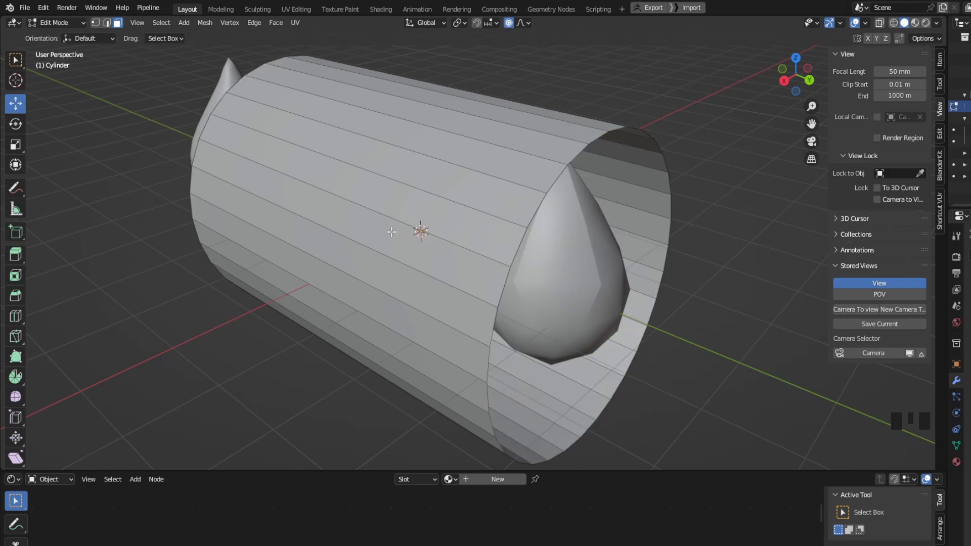
Step: Switch the viewport to wireframe shading with X-ray enabled
middle_drag(565, 245, 683, 229)
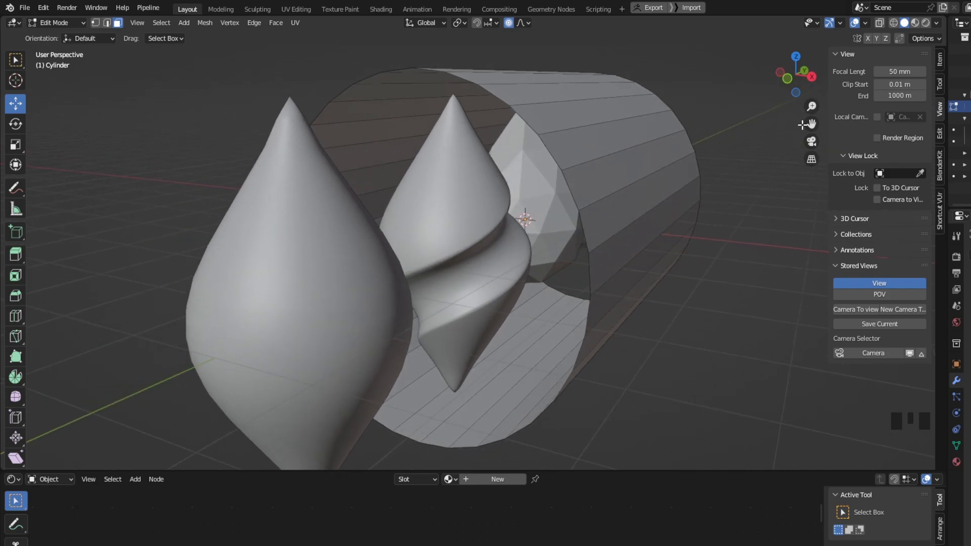
click(882, 22)
click(894, 22)
click(880, 22)
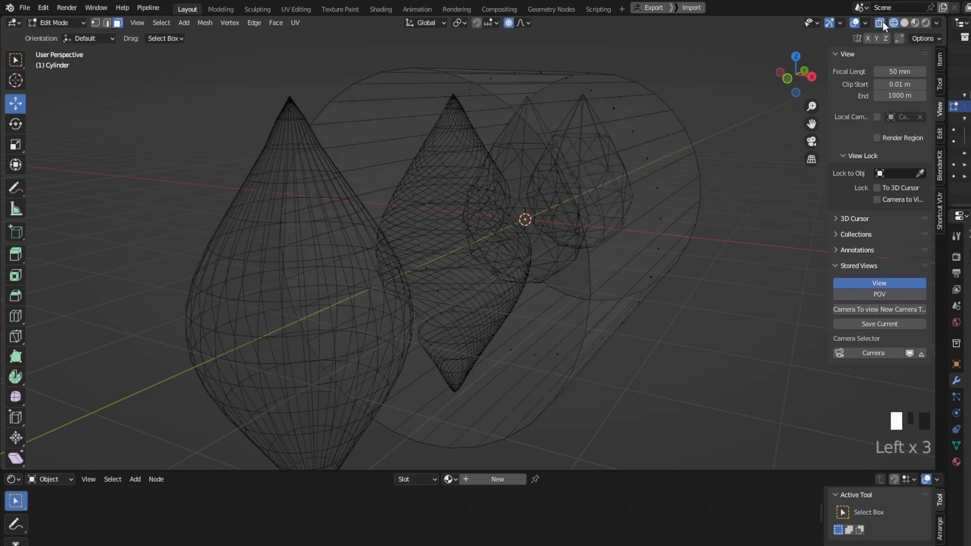
click(813, 77)
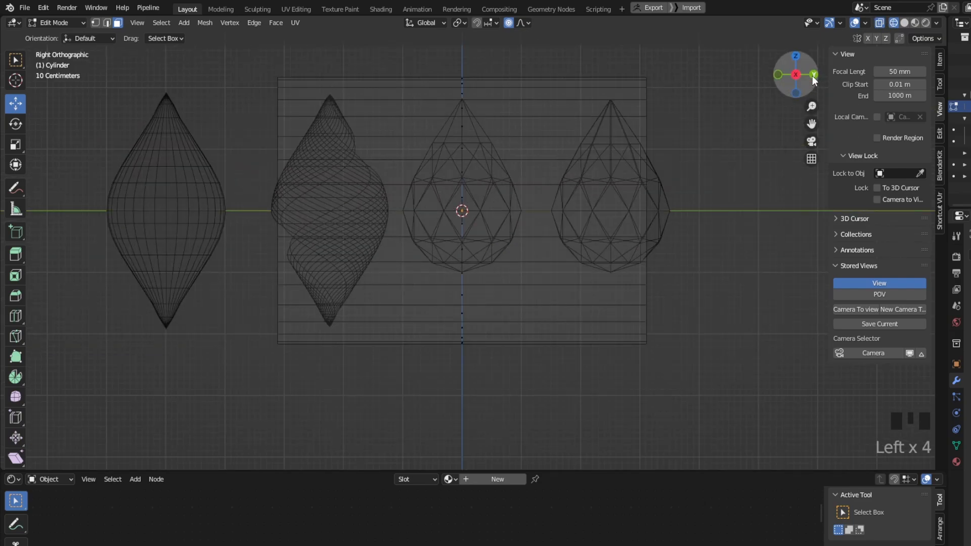
click(813, 75)
drag(624, 398, 415, 55)
middle_drag(422, 69, 448, 136)
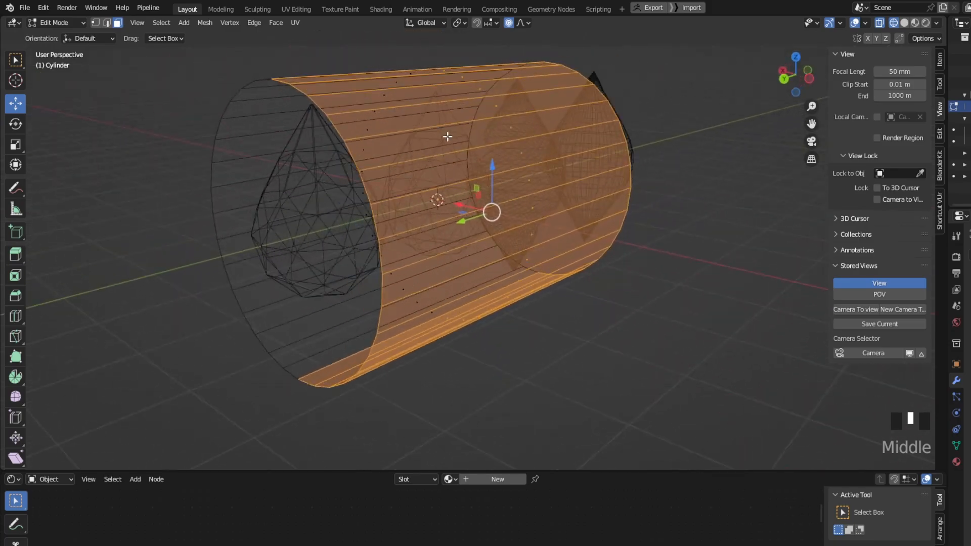
click(811, 142)
Step: Select the tube's wall faces on the positive X side plus one adjoining upper face, and delete them
middle_drag(692, 161, 643, 173)
drag(727, 442, 555, 74)
shift+click(556, 72)
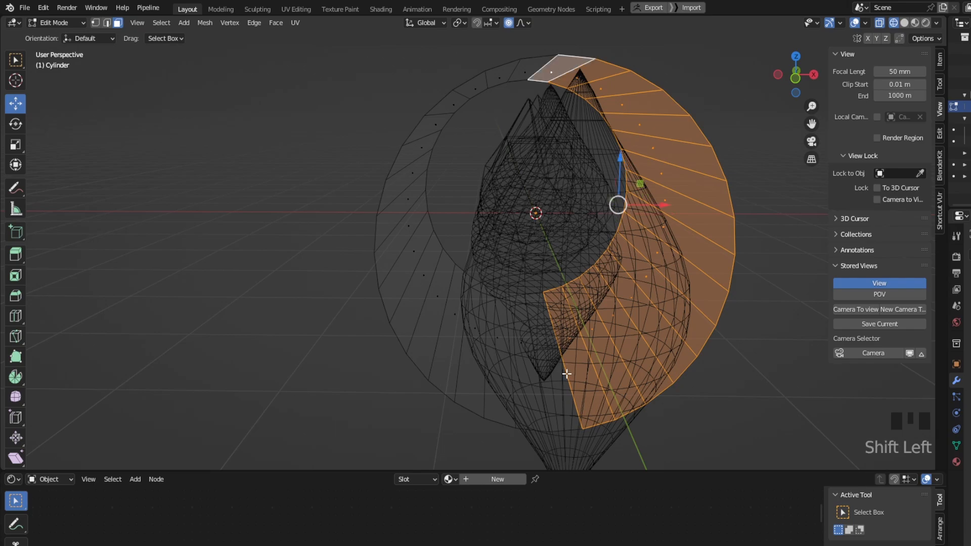
shift+click(560, 388)
shift+click(559, 391)
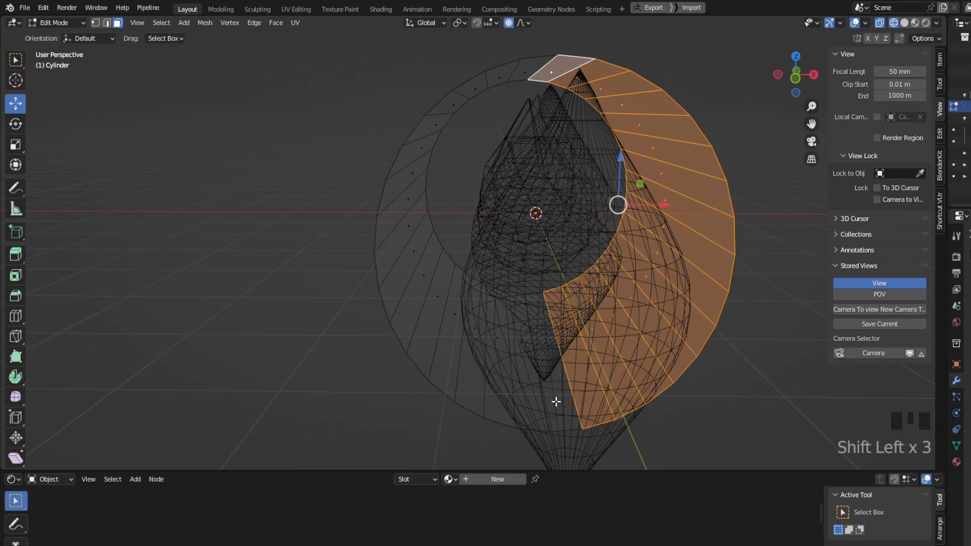
shift+click(561, 405)
middle_drag(561, 374, 541, 359)
key(Delete)
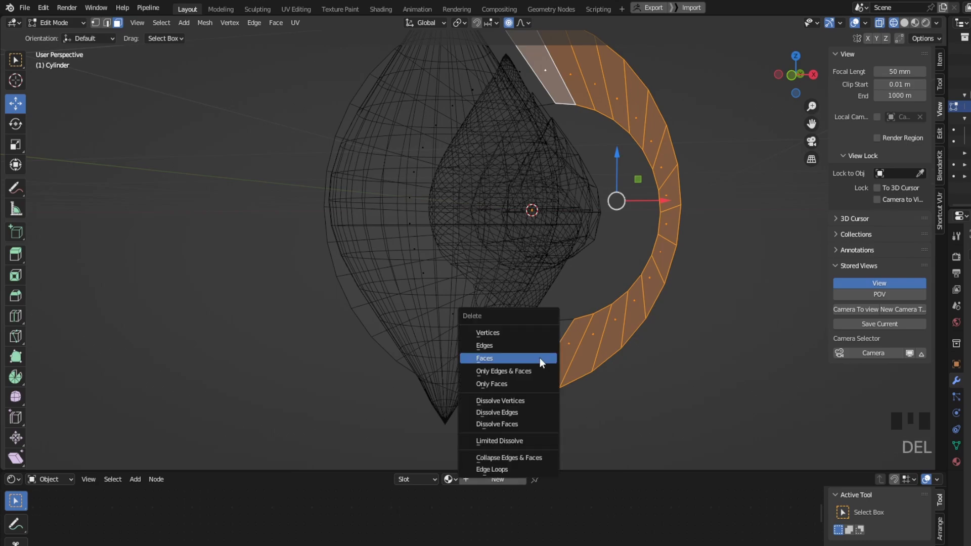
click(539, 358)
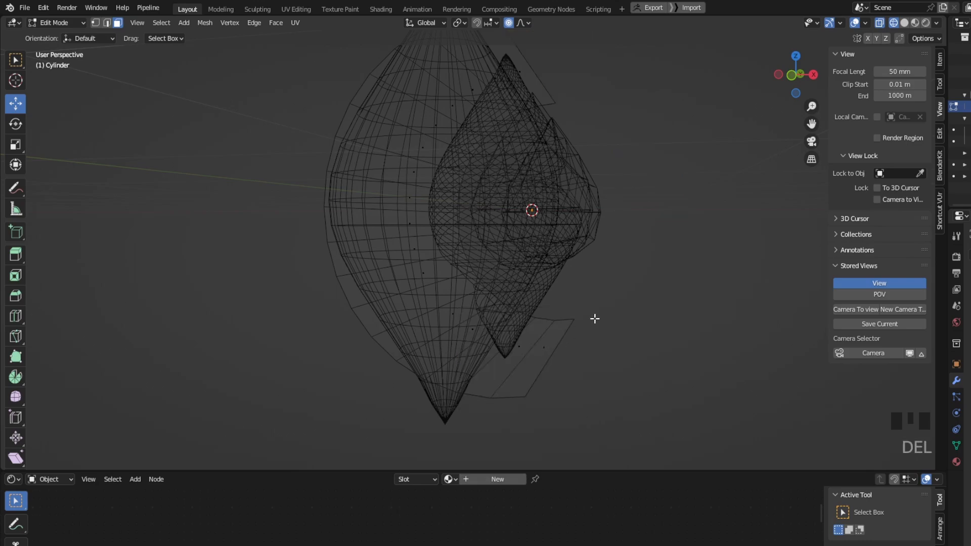
Step: Return the viewport to solid shading and turn X-ray off
click(880, 24)
click(894, 22)
click(904, 22)
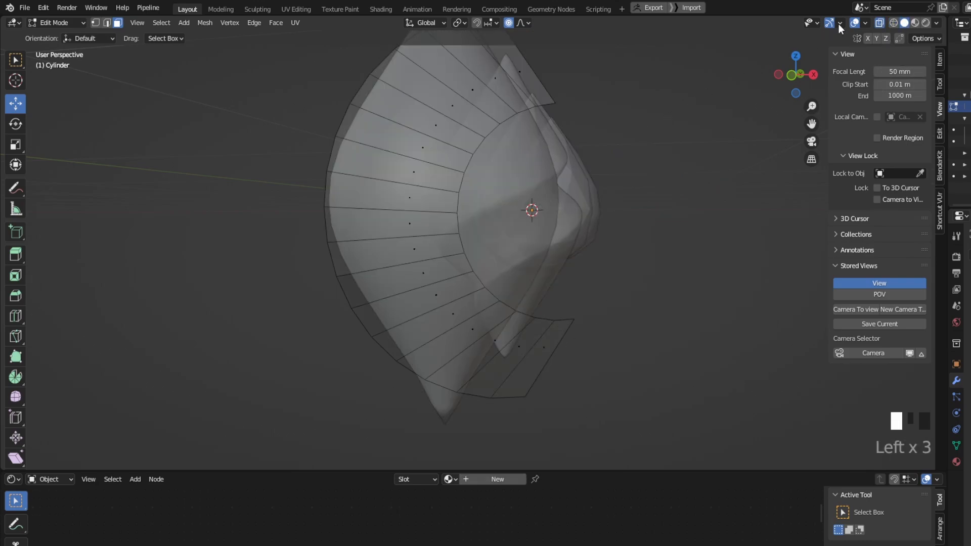
click(879, 22)
Step: Select the upper faces of the remaining half tube and delete them, keeping only the lower curved section
middle_drag(672, 130, 399, 204)
click(399, 205)
shift+click(401, 170)
shift+click(412, 147)
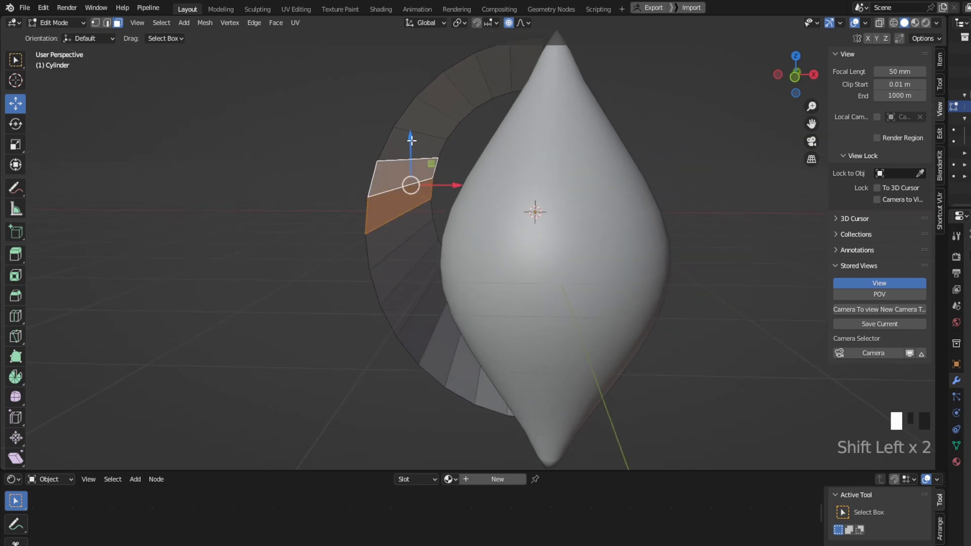
shift+click(437, 108)
shift+click(463, 86)
shift+click(481, 76)
shift+click(500, 70)
shift+click(518, 66)
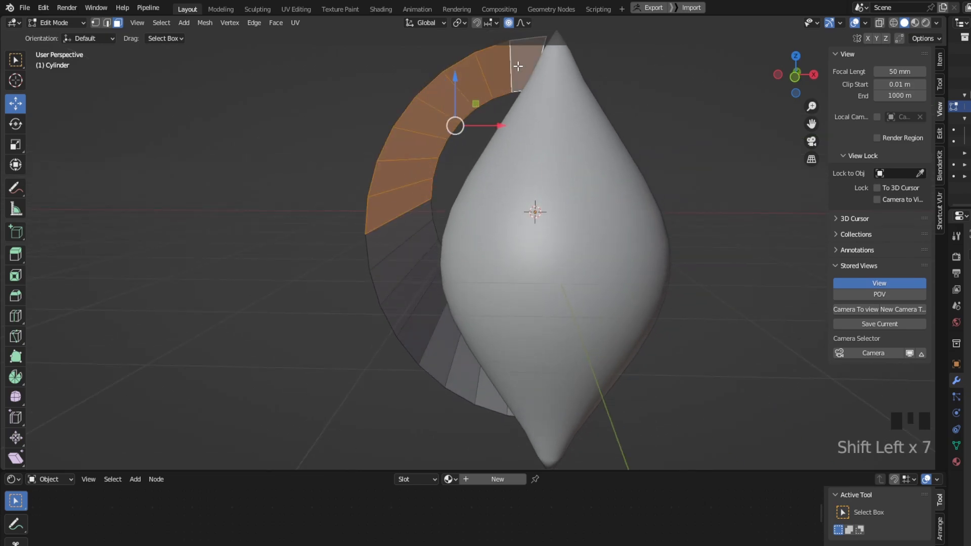
key(Delete)
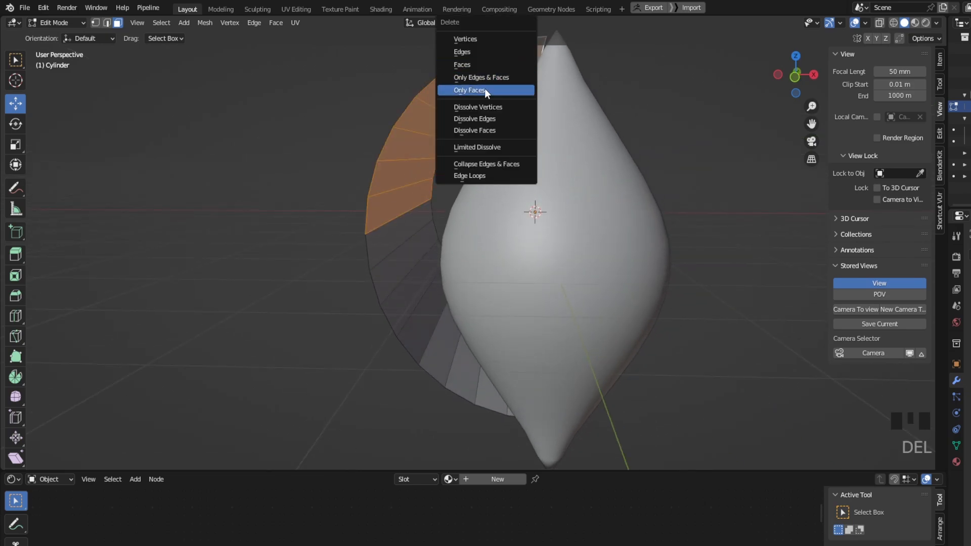
click(466, 64)
Step: Turn off proportional editing and raise the curved section's upper open edge along Z to form a tall backdrop wall
middle_drag(451, 211, 440, 212)
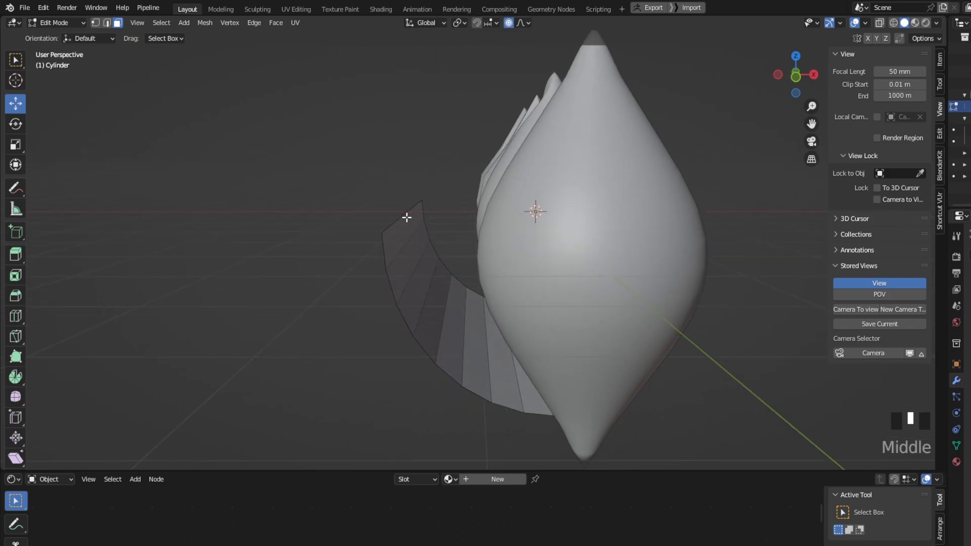
click(402, 216)
key(1)
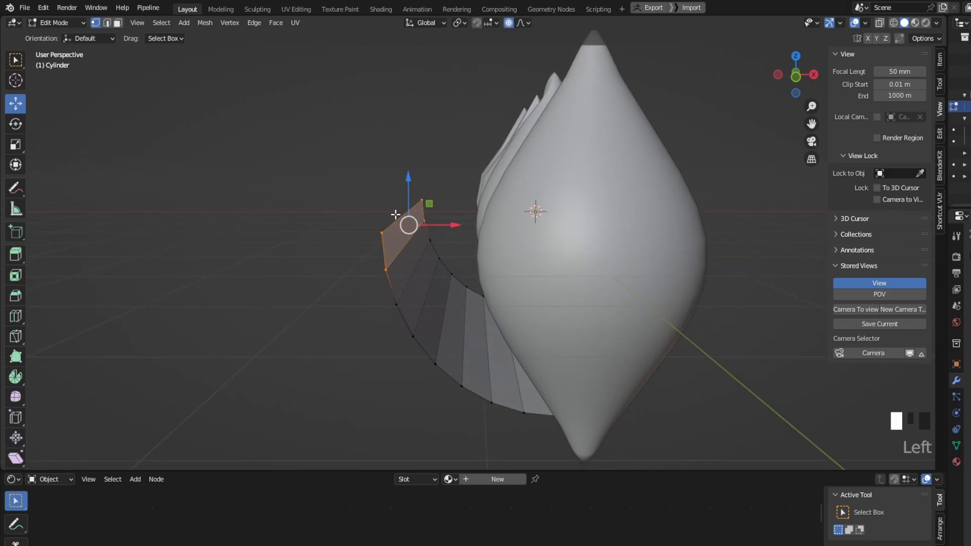
click(398, 216)
click(403, 218)
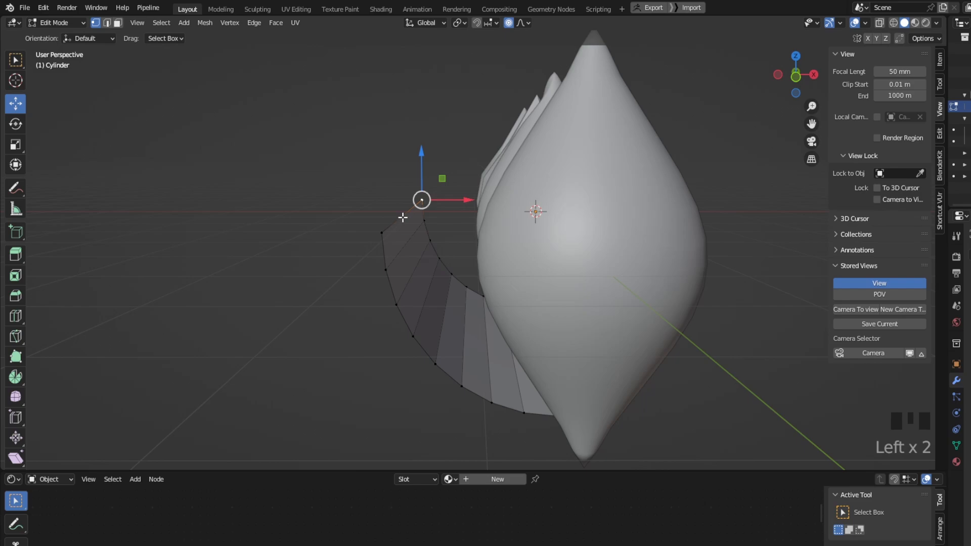
drag(419, 161, 386, 153)
right_click(386, 154)
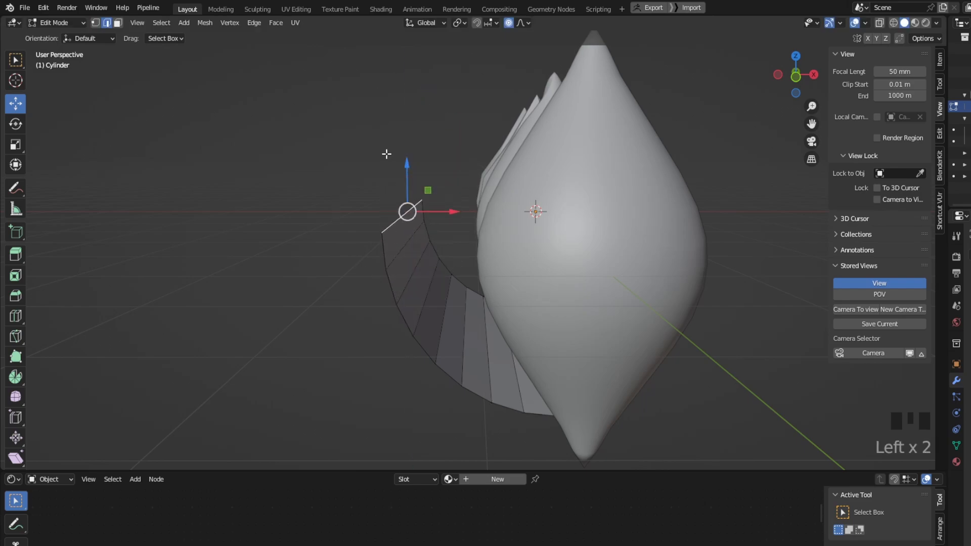
click(508, 23)
scroll(468, 93, down, 2)
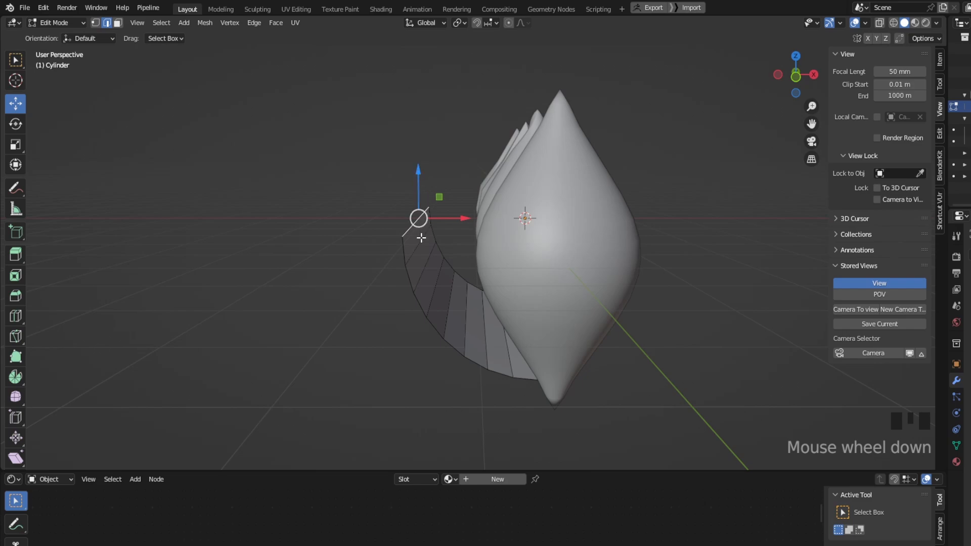
drag(419, 175, 407, 47)
Step: Move the curved section's lower open edge about 2.99 m along X to form the floor, and look through the camera
middle_drag(502, 161, 477, 169)
click(530, 348)
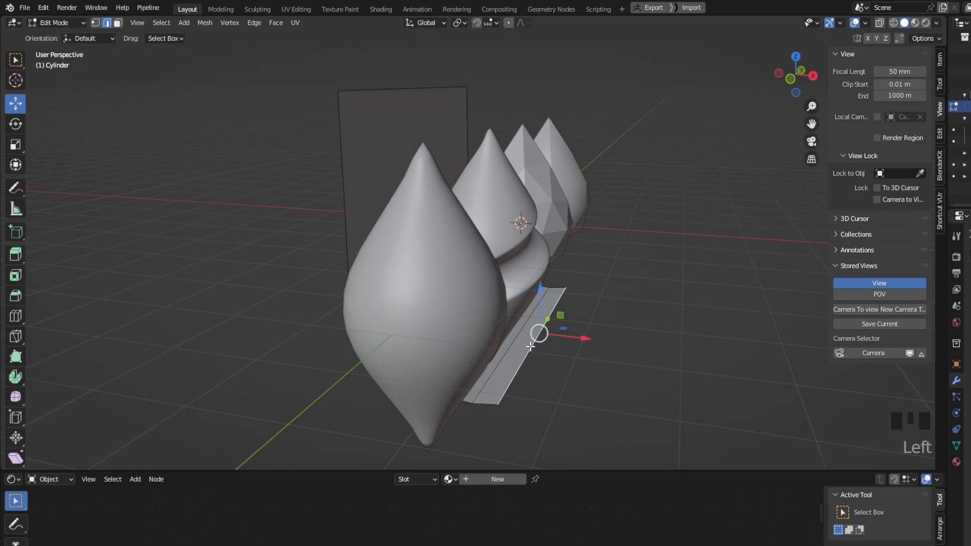
drag(581, 336, 741, 367)
click(811, 142)
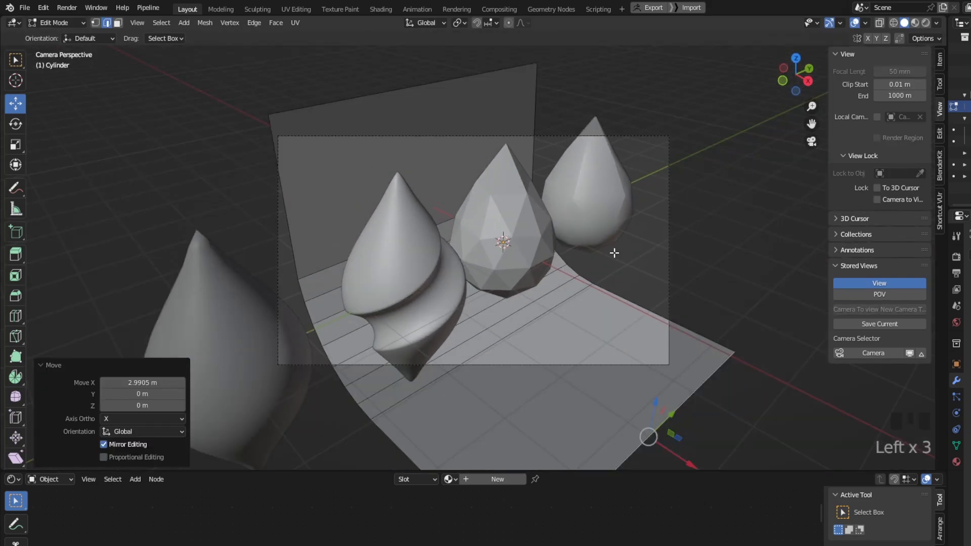
scroll(612, 253, down, 1)
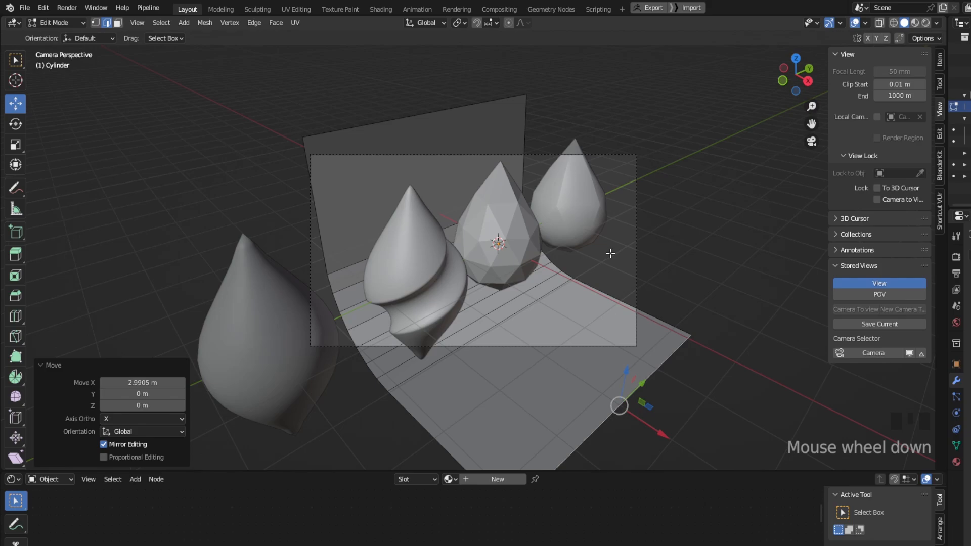
scroll(611, 253, up, 1)
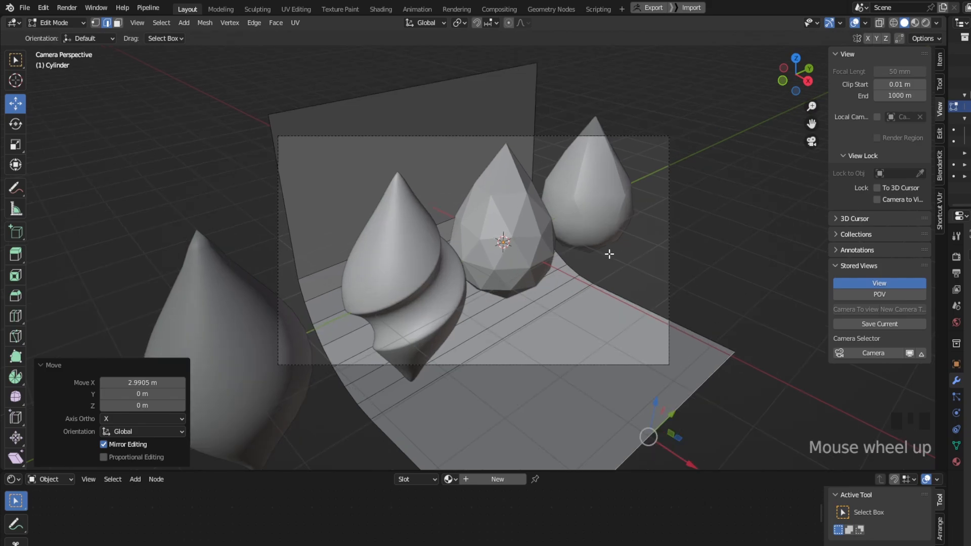
click(553, 309)
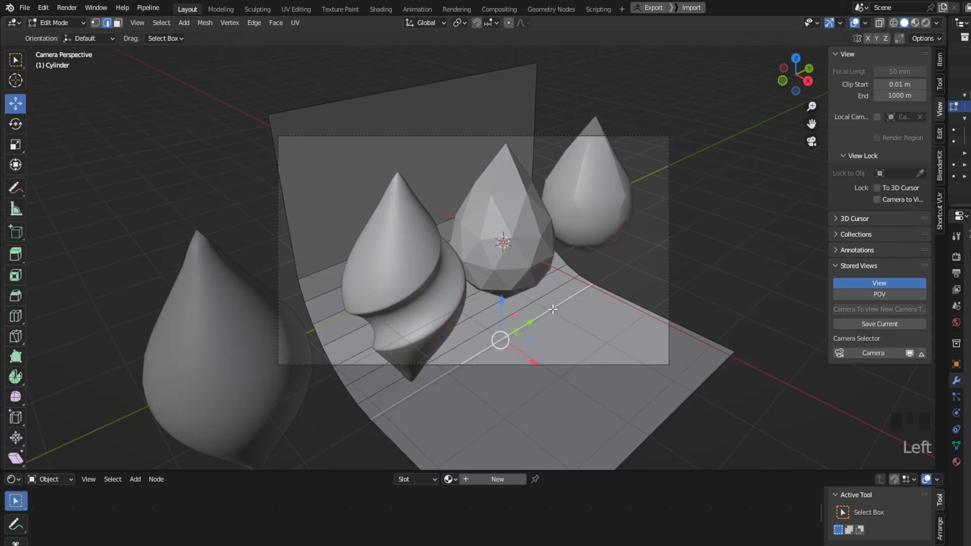
click(564, 323)
key(ctrl+r)
scroll(646, 317, up, 9)
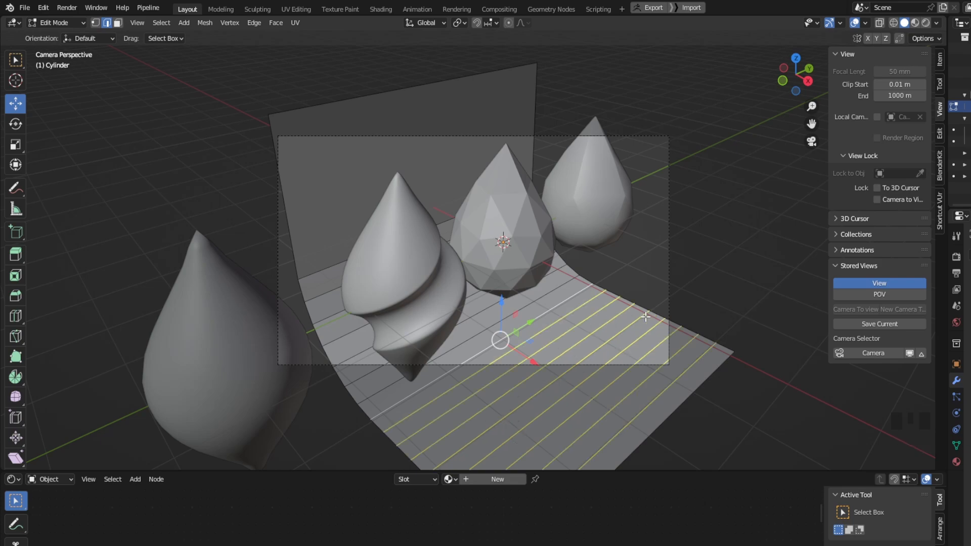
key(Escape)
Step: Add seven evenly spaced loop cuts across the flat floor section of the backdrop
key(ctrl+r)
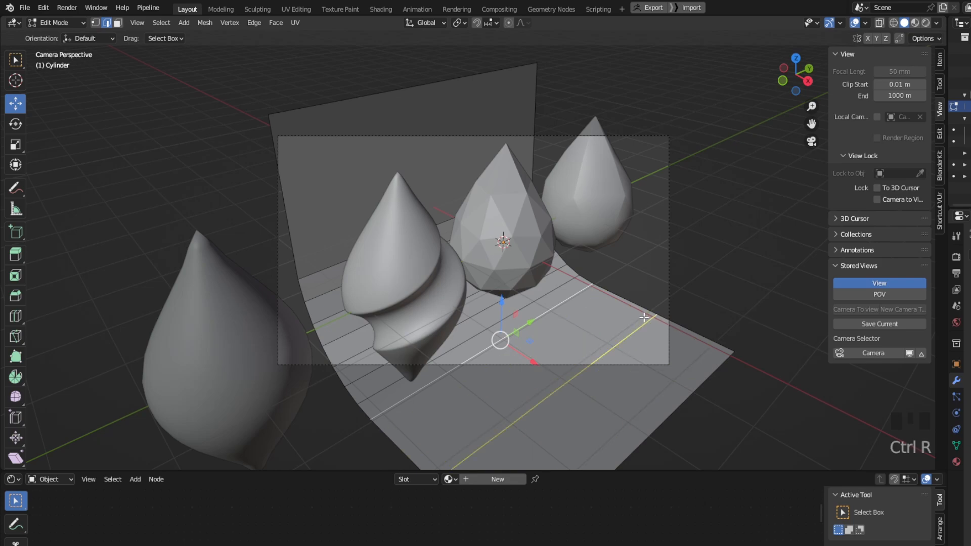
scroll(644, 317, up, 9)
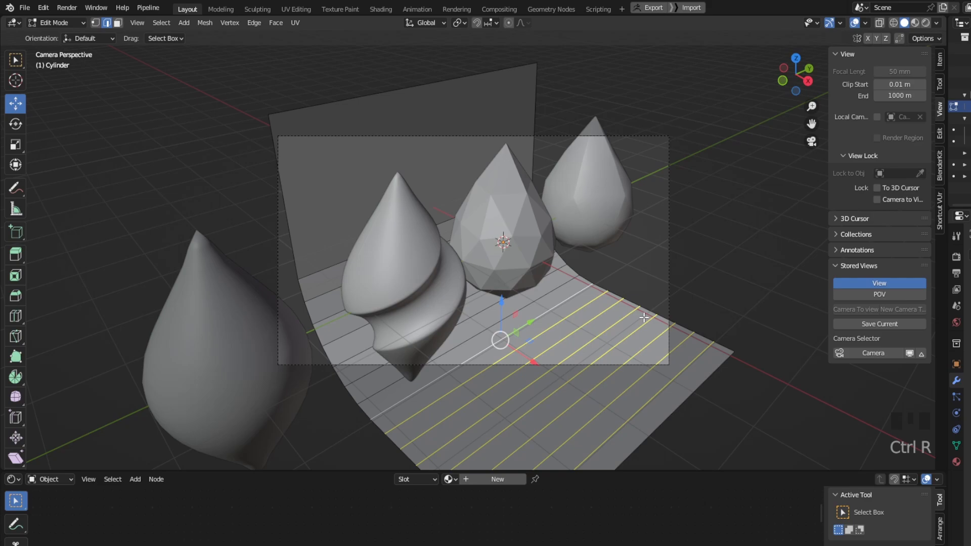
click(644, 317)
right_click(607, 291)
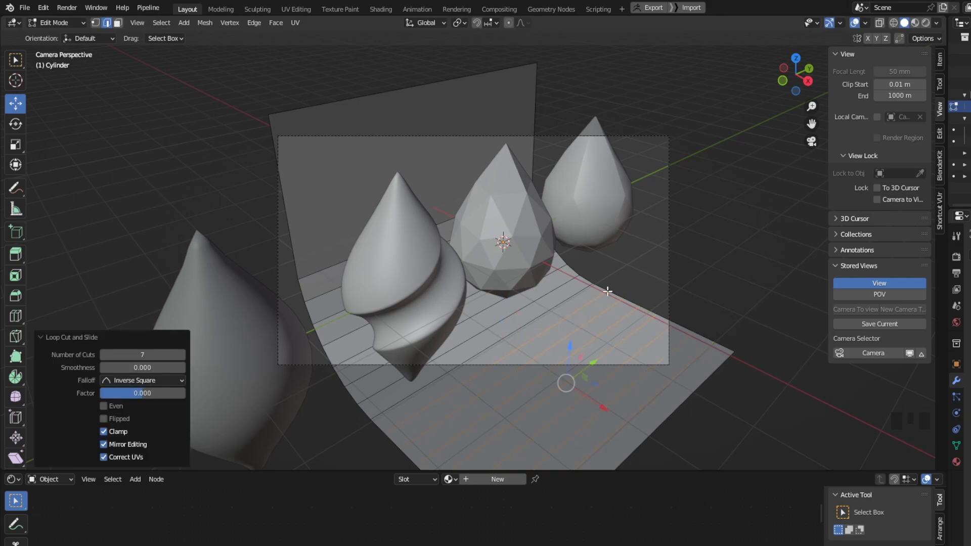
Step: Add seven evenly spaced horizontal loop cuts across the upright wall section of the backdrop
click(329, 269)
key(ctrl+r)
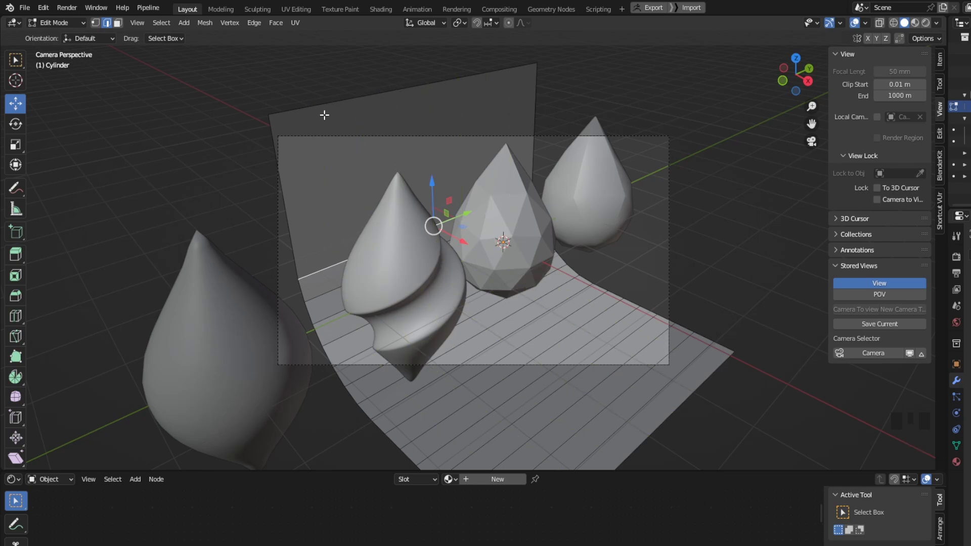
key(ctrl+r)
key(ctrl+r)
scroll(276, 195, up, 9)
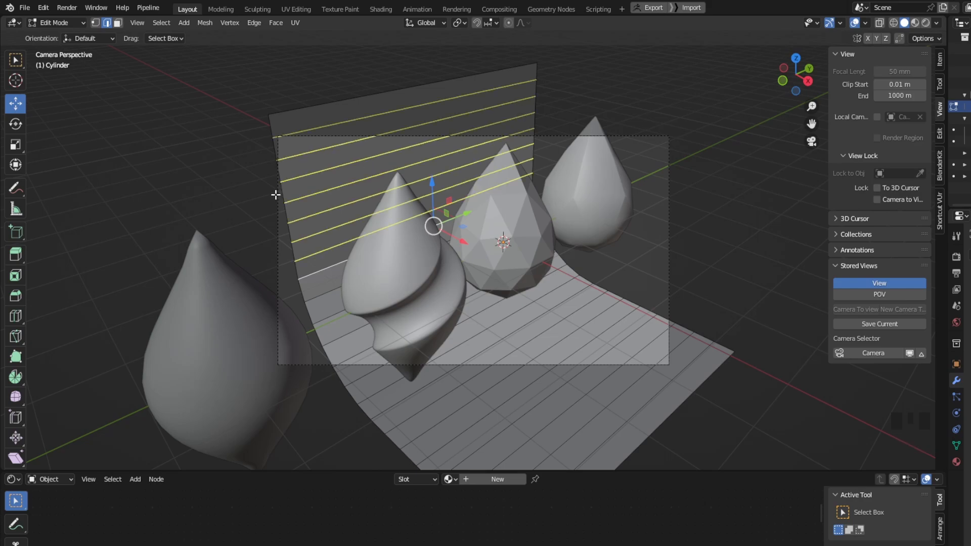
click(276, 195)
right_click(275, 195)
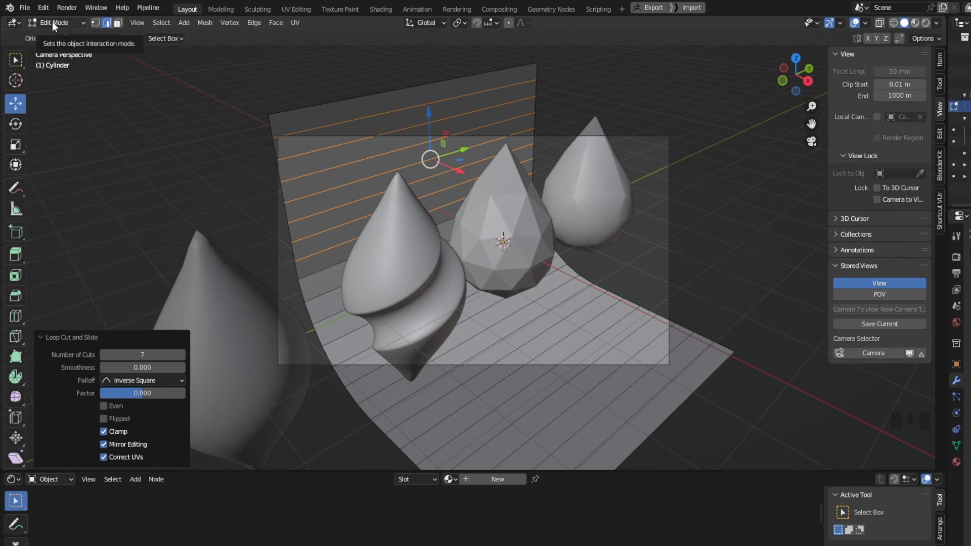
Step: Select the entire backdrop mesh and stretch it along the Y axis by a factor of about 1.77
key(a)
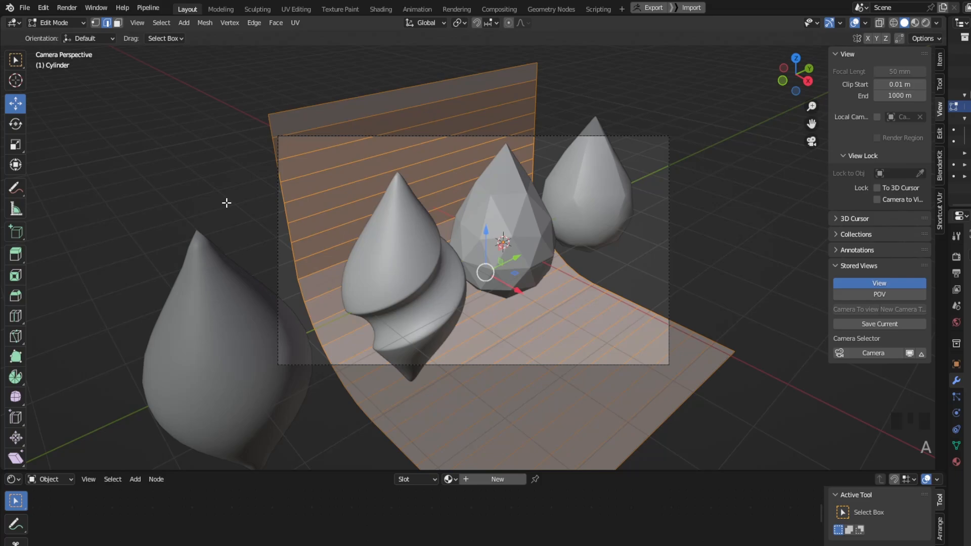
click(15, 144)
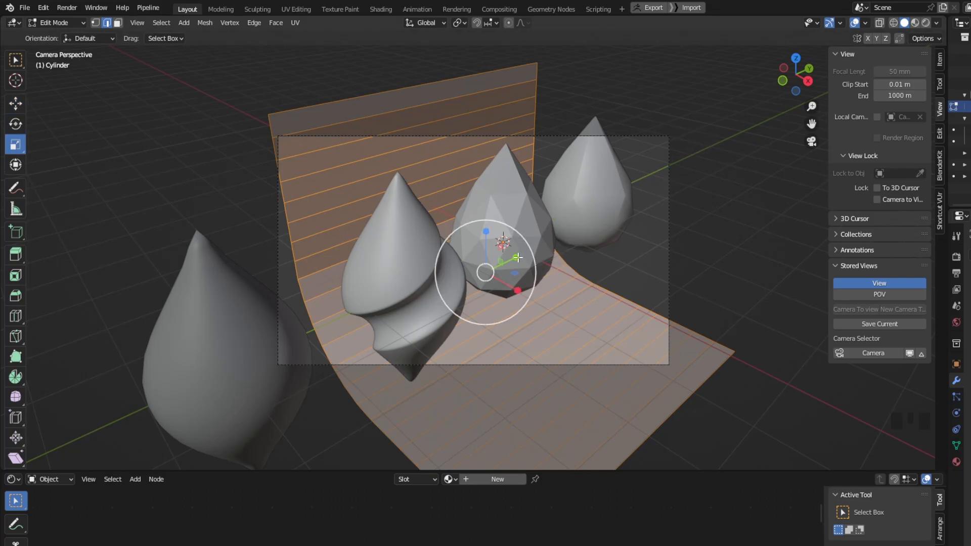
drag(515, 254, 561, 226)
Step: Scale the whole backdrop mesh up uniformly by a factor of about 1.124
click(16, 103)
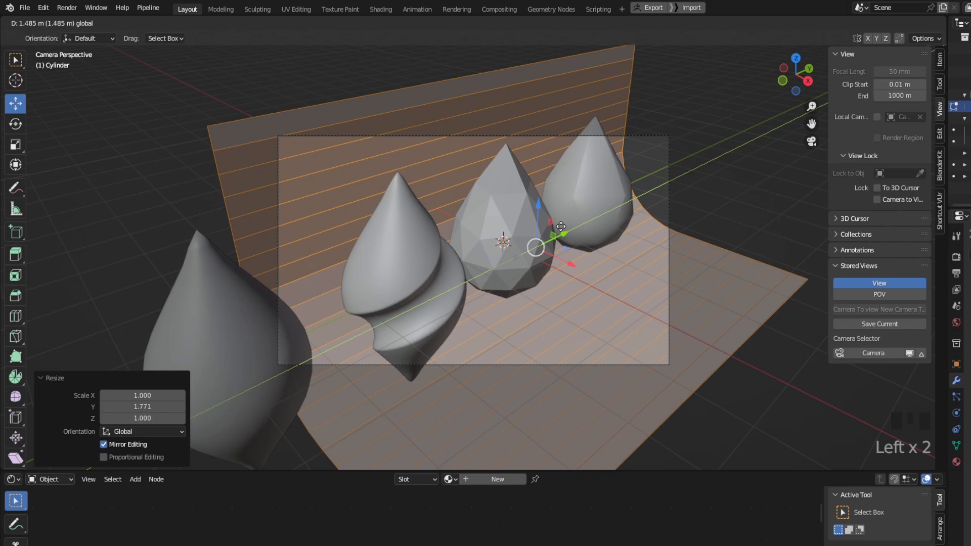
right_click(561, 226)
key(s)
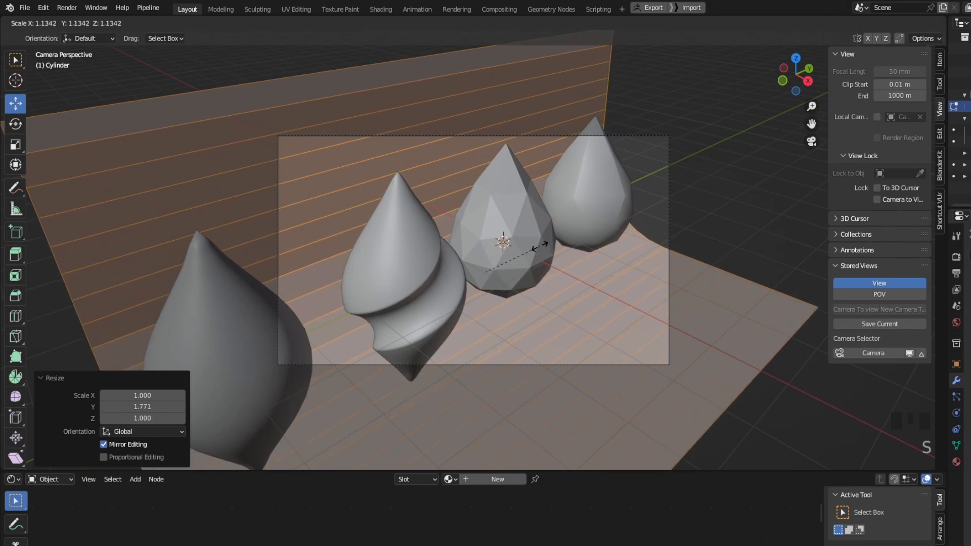
click(517, 255)
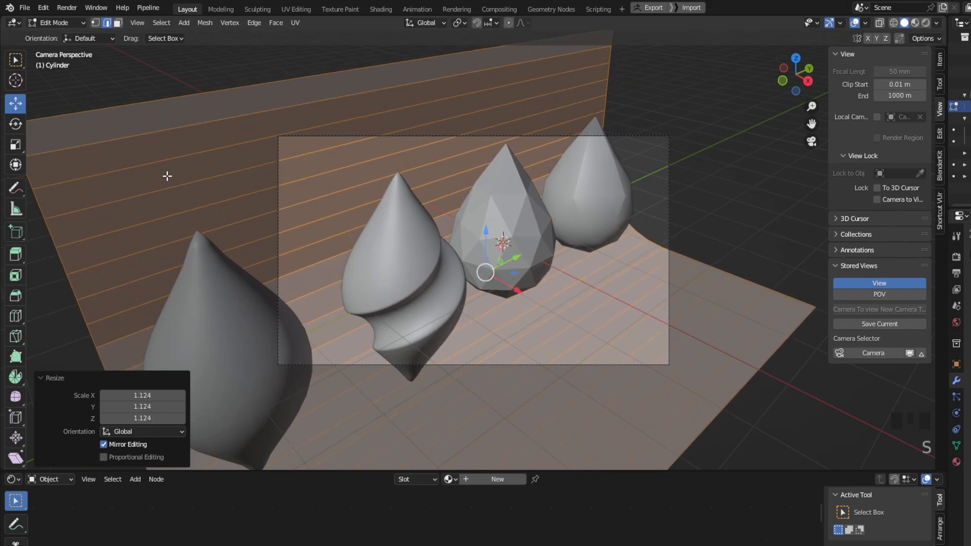
Step: Move the backdrop mesh about 3.02 m along the Y axis and scale it uniformly by about 1.013
click(15, 150)
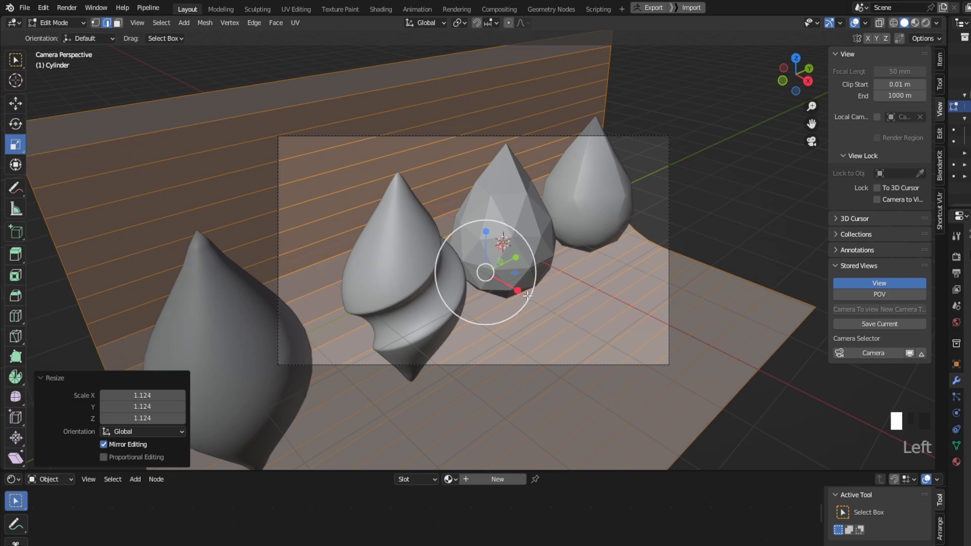
drag(521, 259, 625, 228)
click(16, 103)
key(s)
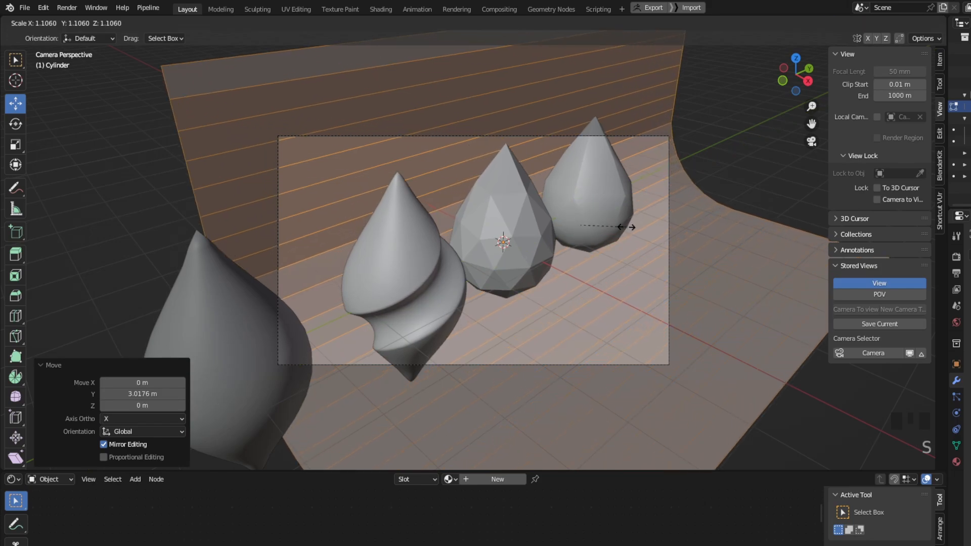
click(628, 228)
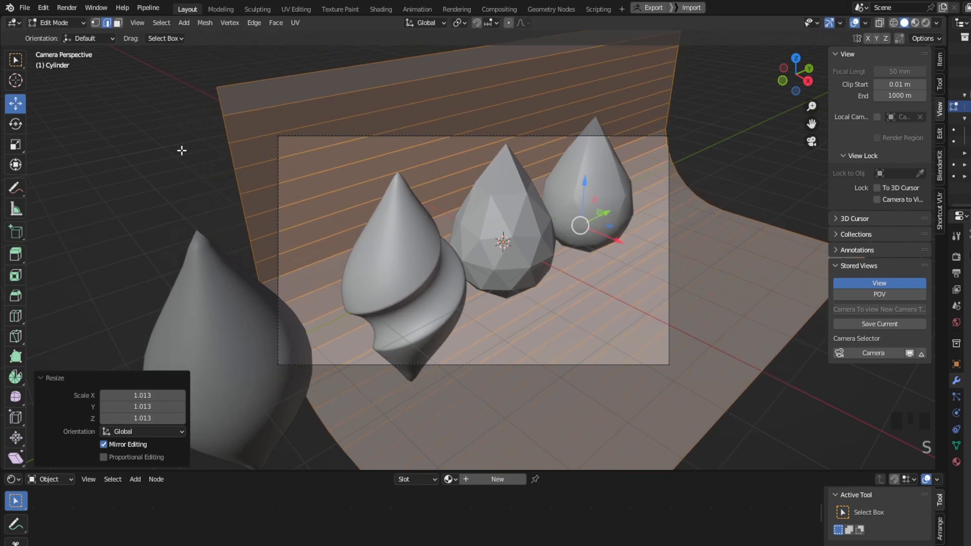
Step: Stretch the backdrop mesh along the Y axis by about 1.082 and return to Object Mode
click(15, 144)
drag(613, 215, 617, 213)
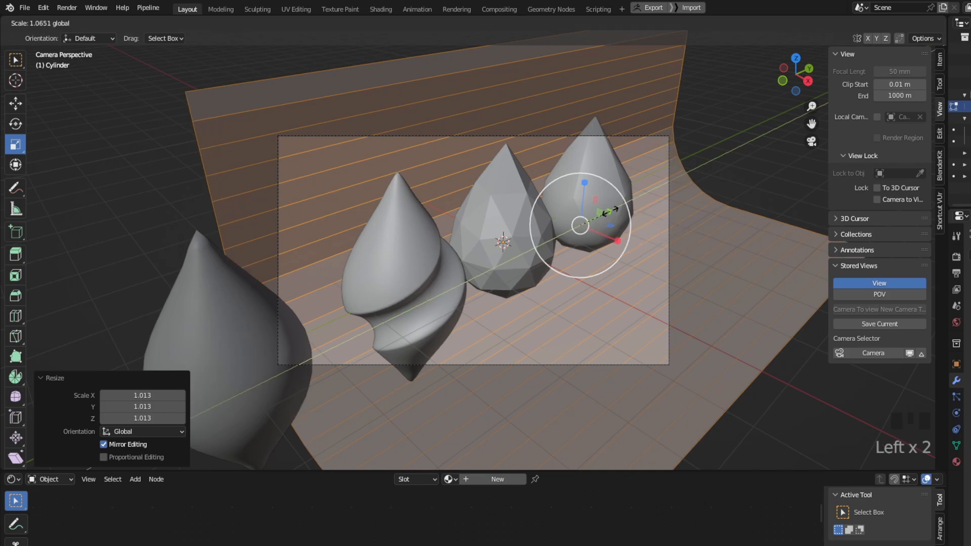
click(57, 22)
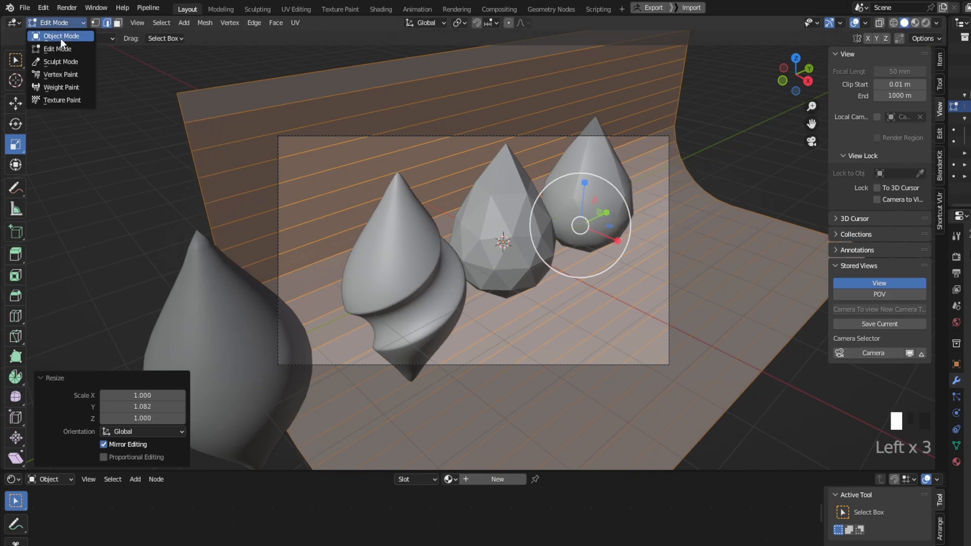
click(59, 22)
click(53, 33)
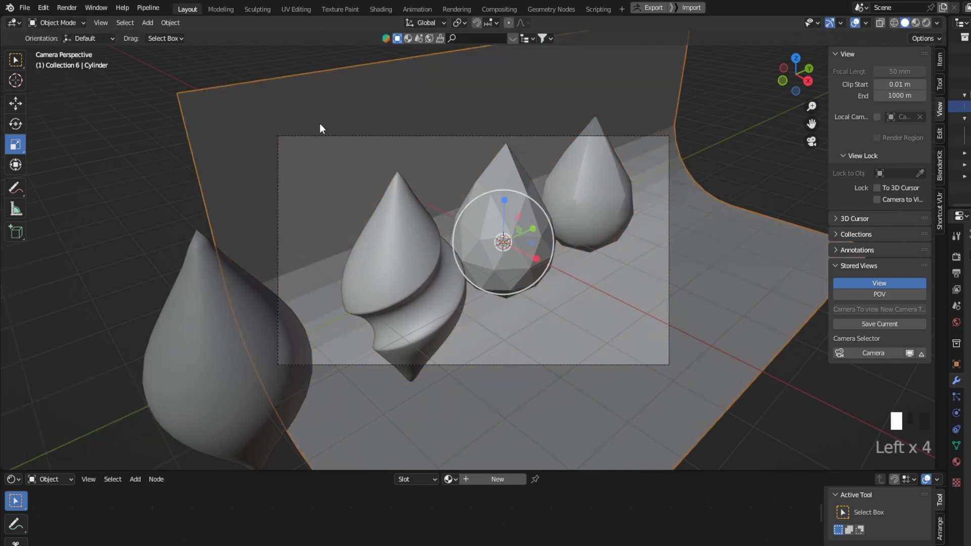
Step: Apply Shade Smooth to the backdrop, check it from a free view and return to the camera view
right_click(320, 124)
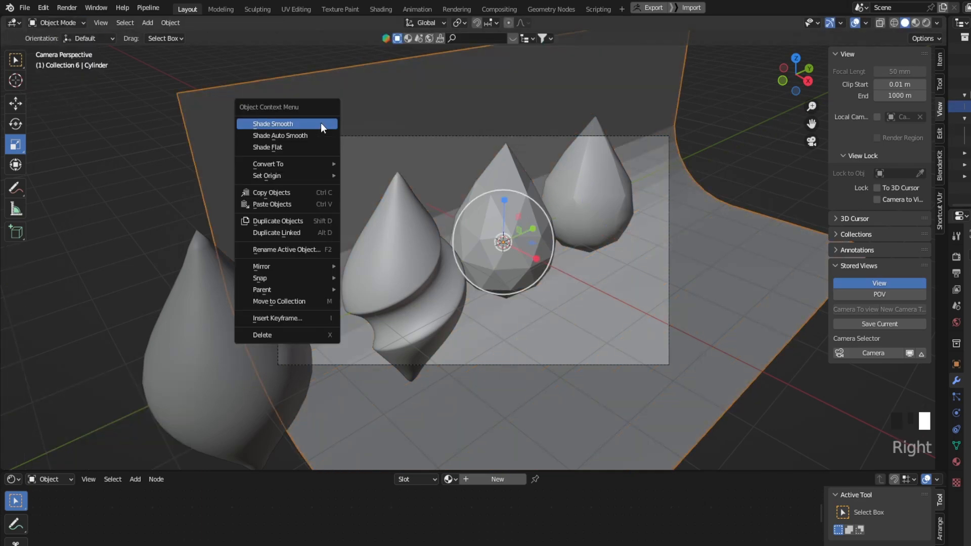
click(274, 124)
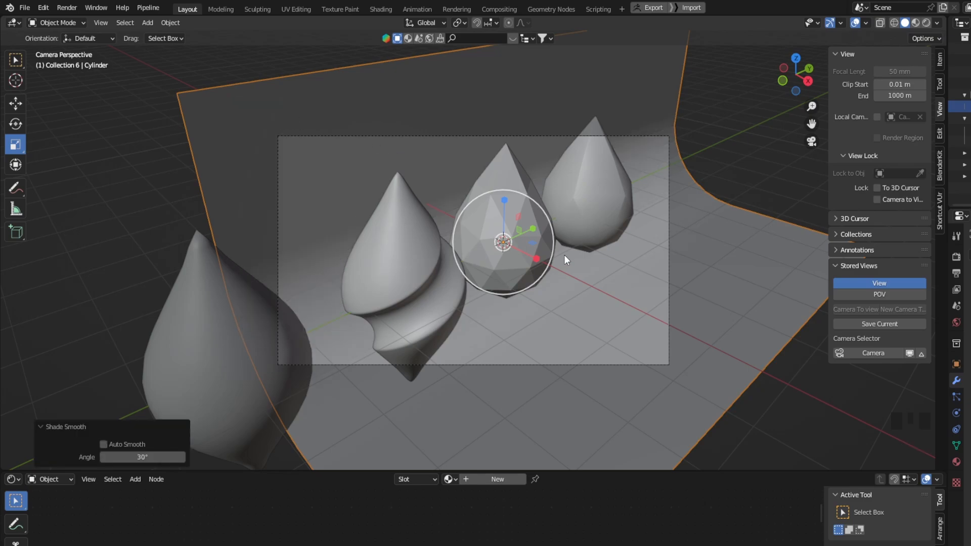
scroll(563, 254, down, 2)
mouse_move(502, 241)
middle_down()
mouse_move(469, 230)
mouse_move(502, 234)
middle_up()
scroll(472, 230, down, 3)
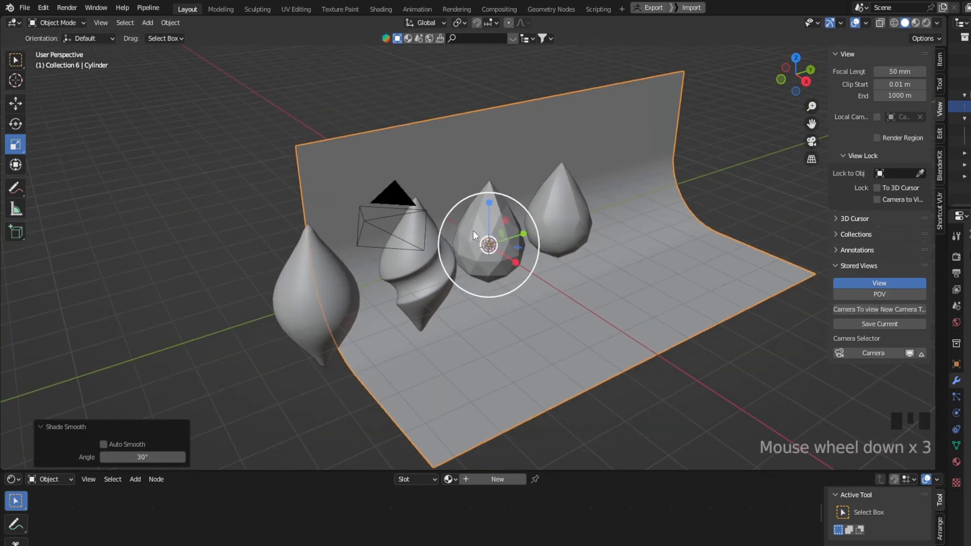
scroll(566, 214, up, 3)
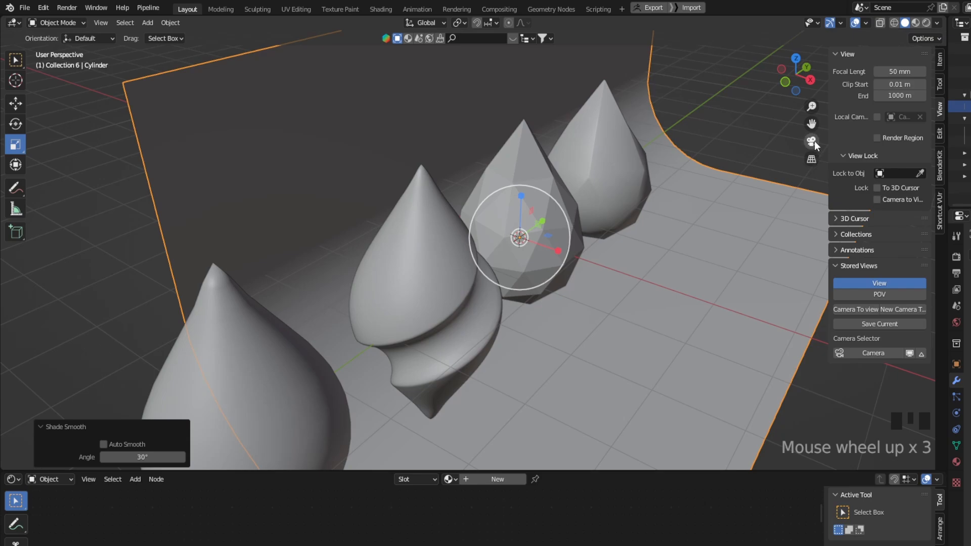
click(813, 141)
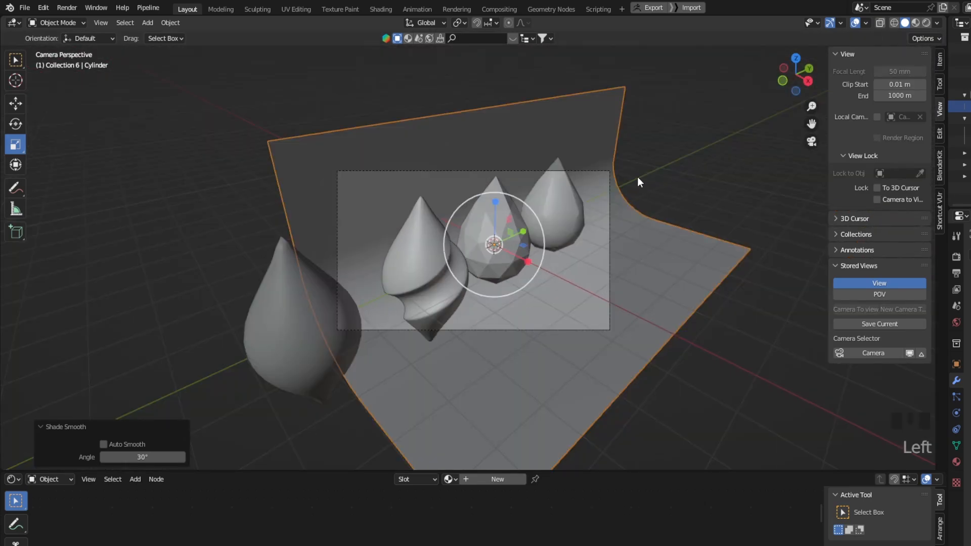
scroll(636, 195, up, 1)
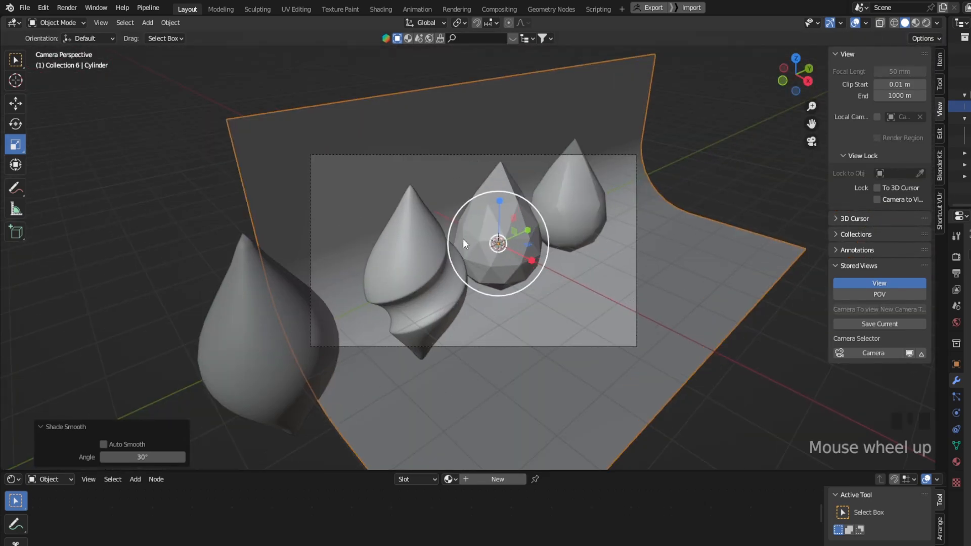
Step: Raise the twisted drop along the Z axis above the backdrop floor
click(424, 241)
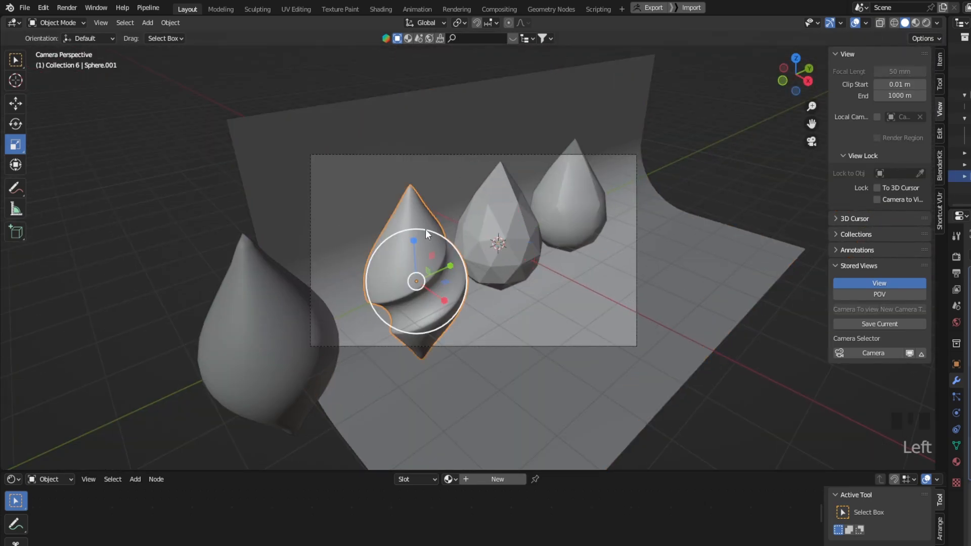
click(16, 104)
drag(414, 242, 413, 222)
Step: Apply Shade Flat to the untwisted drop standing outside the camera frame beside the twisted one
click(302, 280)
right_click(283, 283)
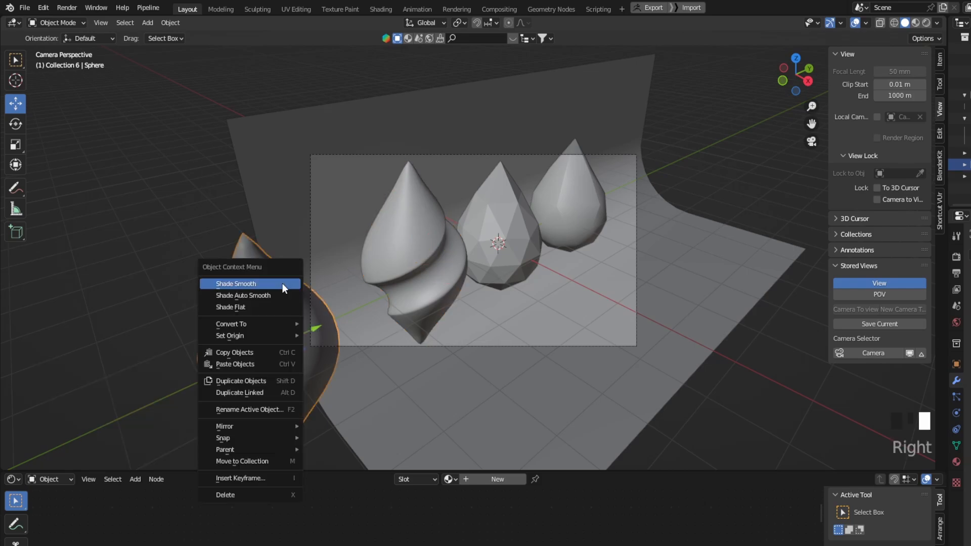
click(242, 307)
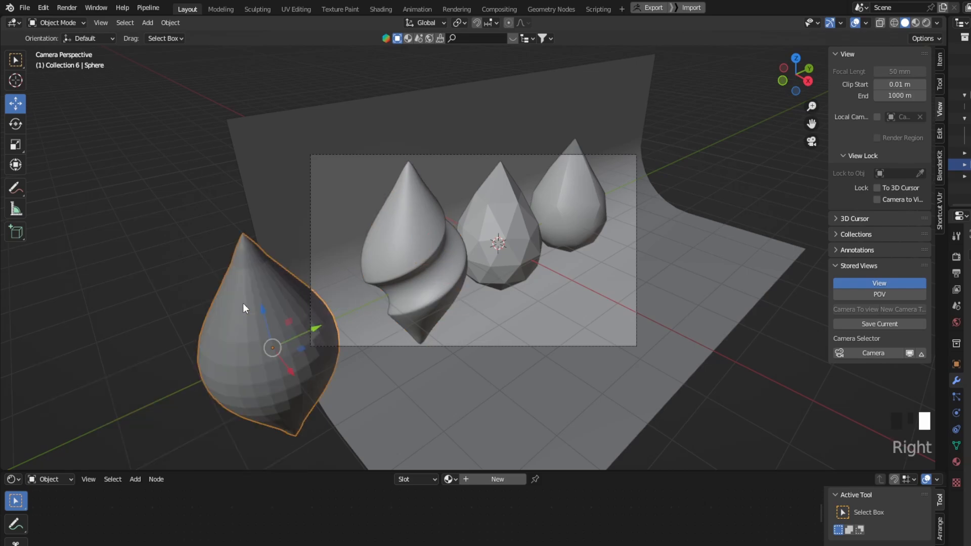
Step: Scale the flat-shaded drop outside the frame down to about 0.568 and return to the camera view
mouse_move(251, 296)
middle_down()
mouse_move(274, 284)
mouse_move(275, 267)
mouse_move(250, 285)
middle_up()
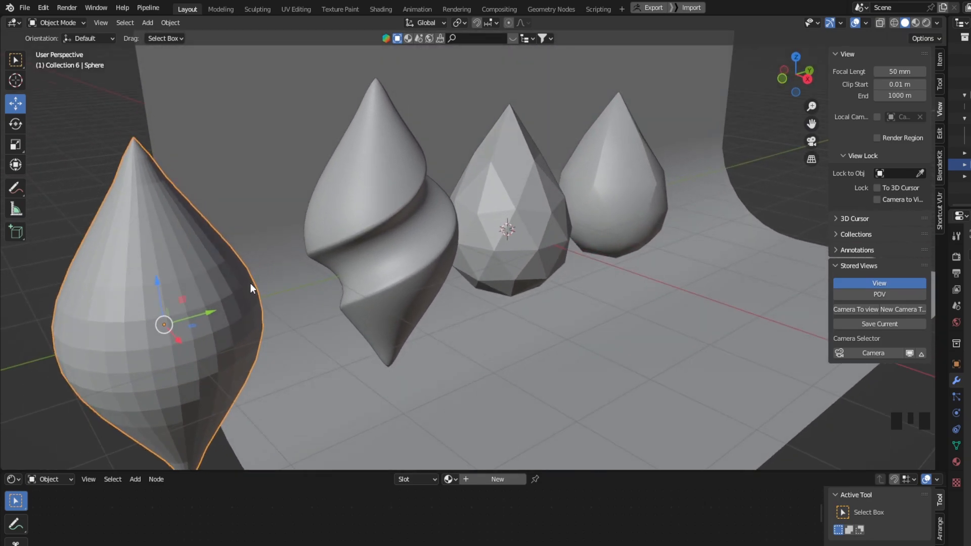
key(s)
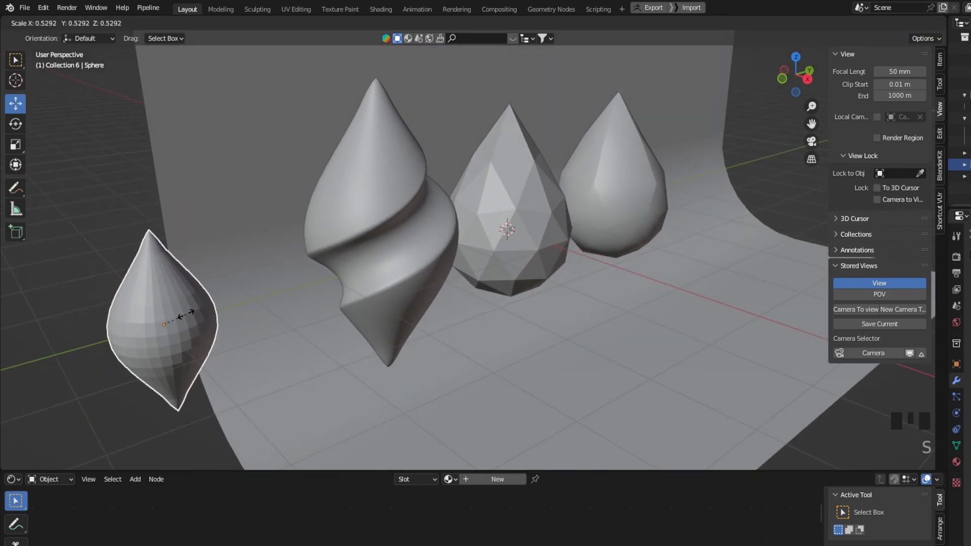
click(186, 304)
click(810, 142)
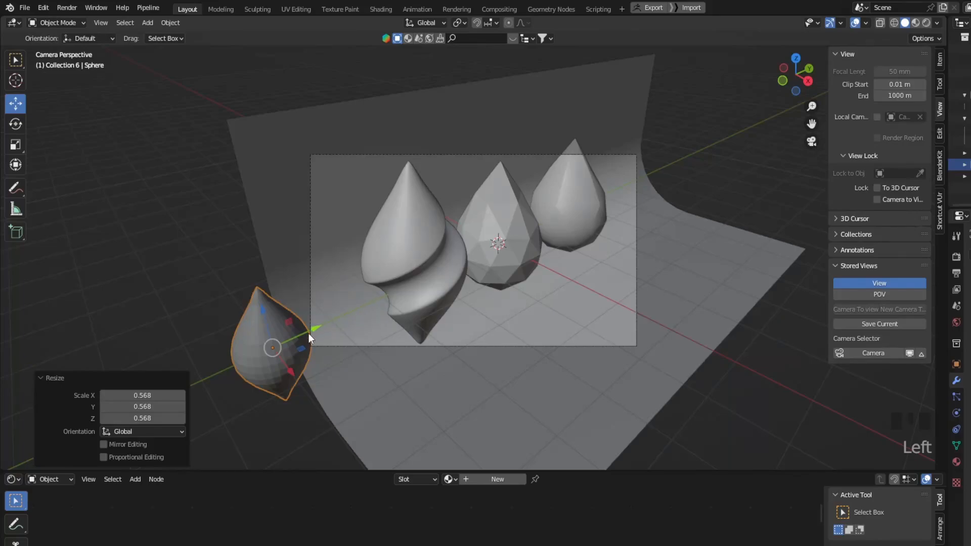
Step: Move the small flat-shaded drop along the Y axis into the camera frame and scale it to 0.733
drag(315, 330, 377, 329)
key(s)
click(369, 322)
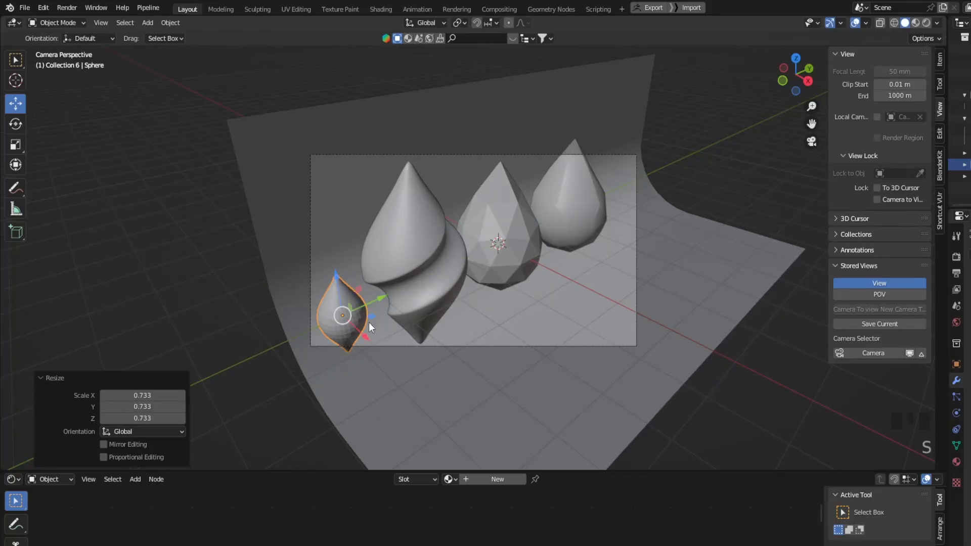
Step: Raise the small drop about 0.222 m along the Z axis and scale it down slightly
drag(341, 284, 340, 273)
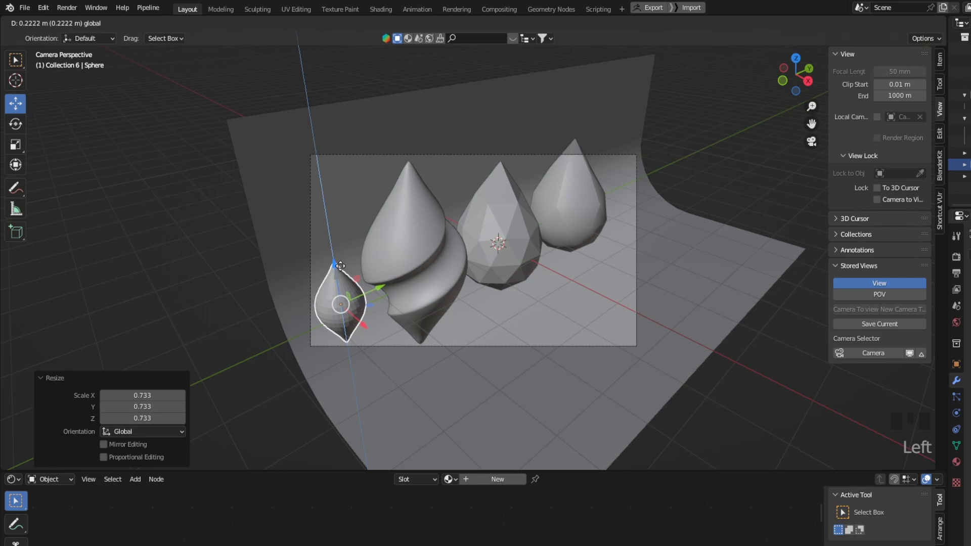
key(s)
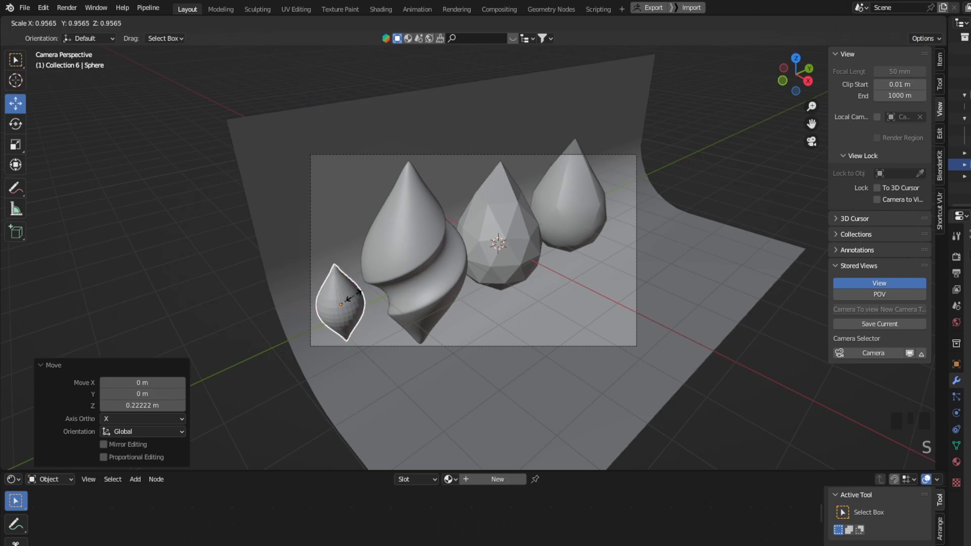
click(358, 293)
Step: Select the backdrop, compare the scene in Material Preview and Rendered shading, and leave it in Material Preview
click(669, 242)
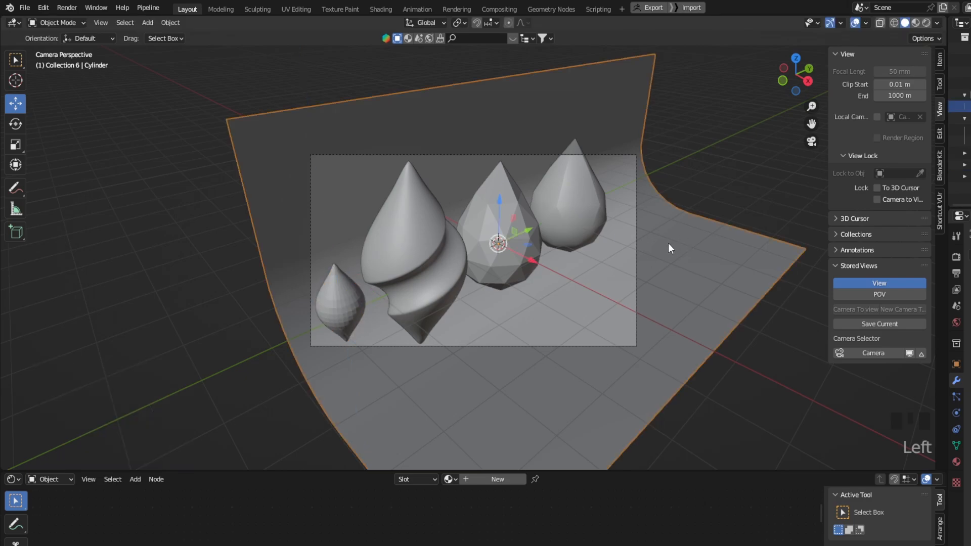
click(916, 23)
click(917, 23)
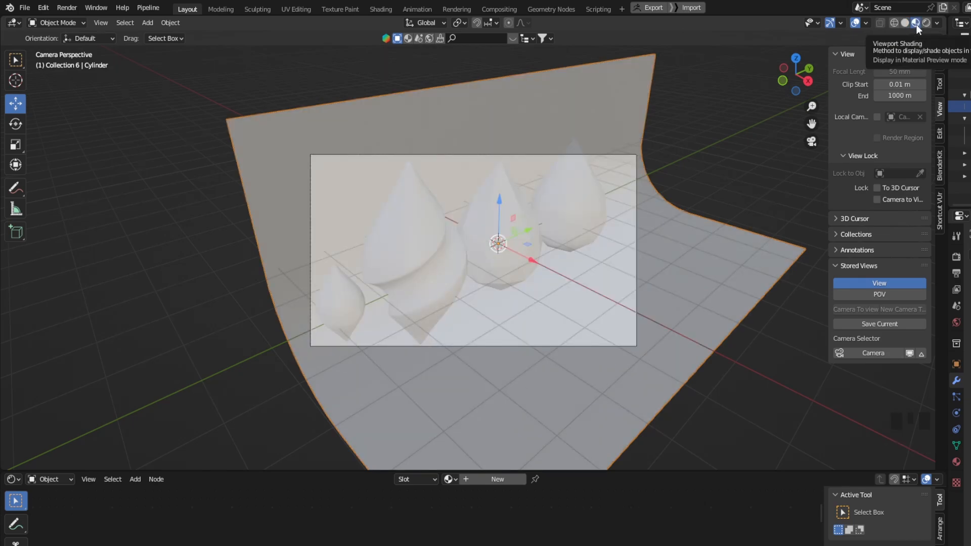
click(925, 23)
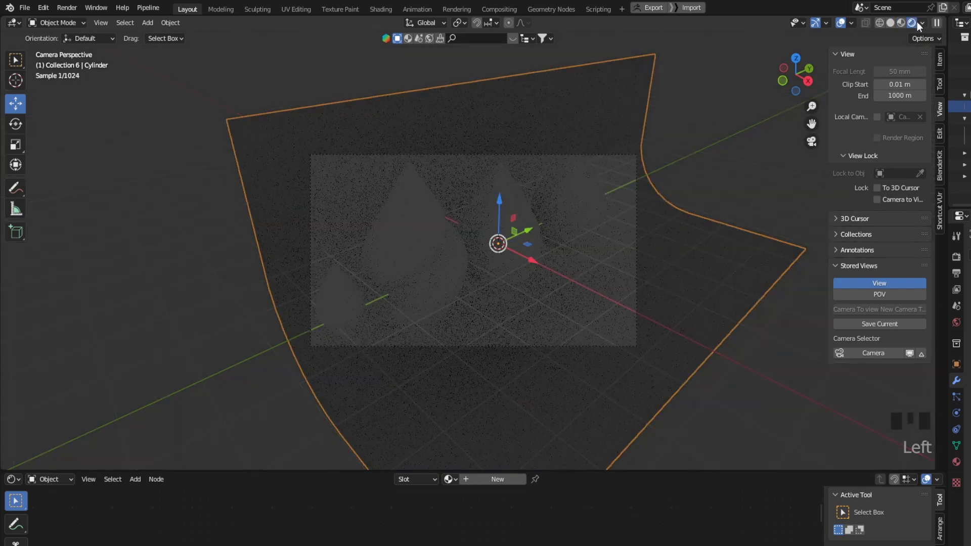
click(916, 22)
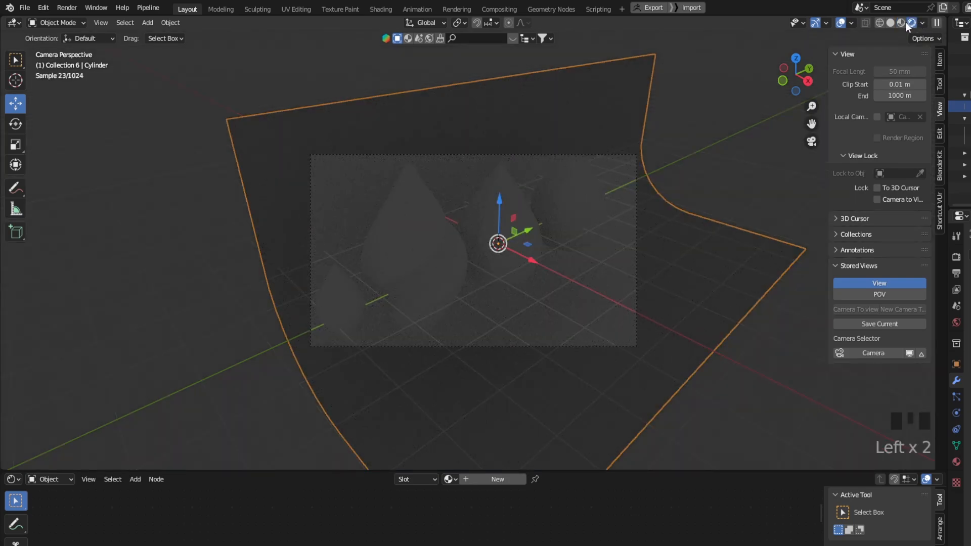
click(904, 23)
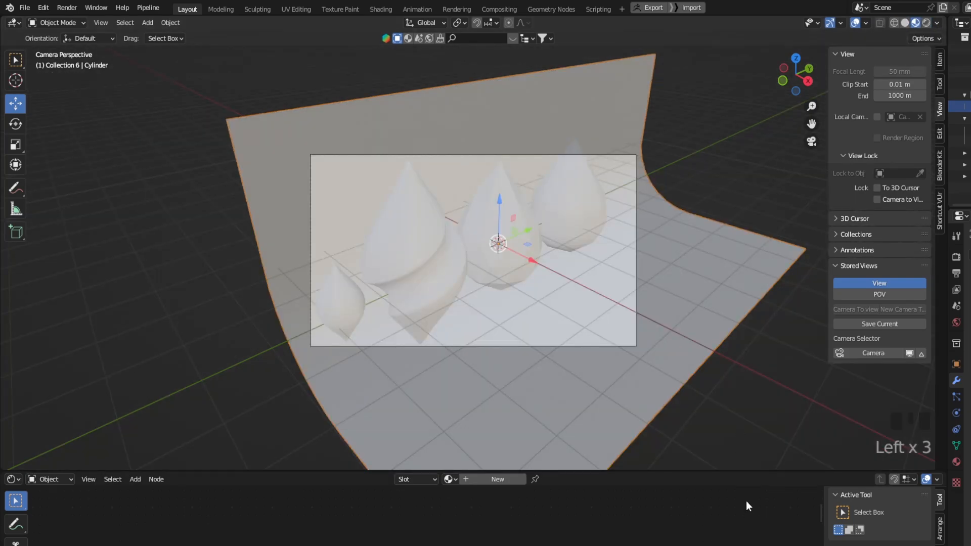
Step: Enlarge the node editing area and give the backdrop a new material with a light orange base color
drag(739, 470, 668, 398)
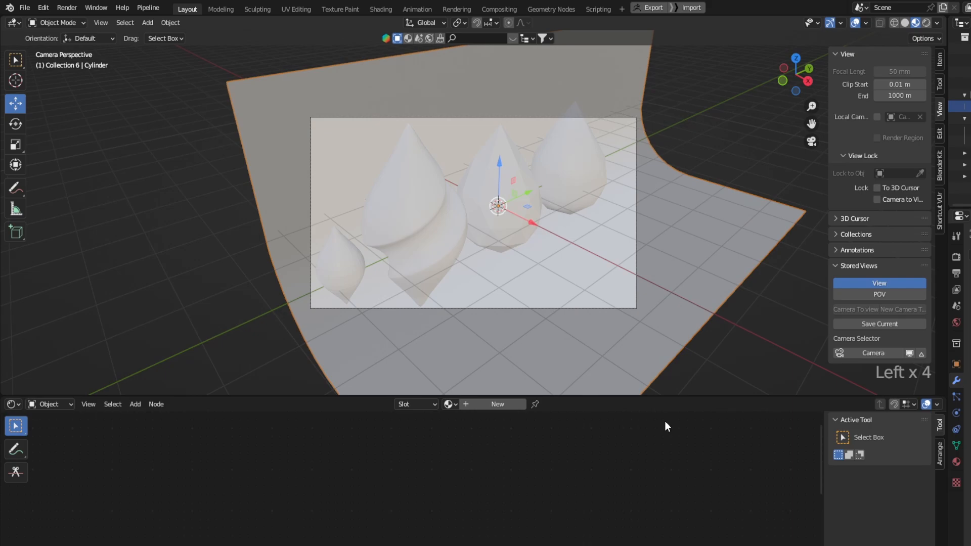
click(490, 408)
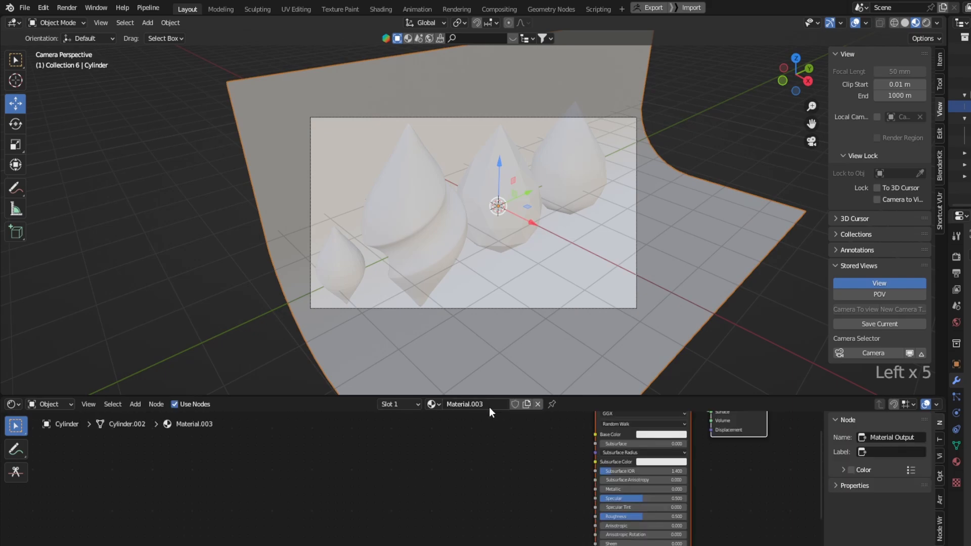
middle_drag(656, 444, 585, 486)
click(591, 477)
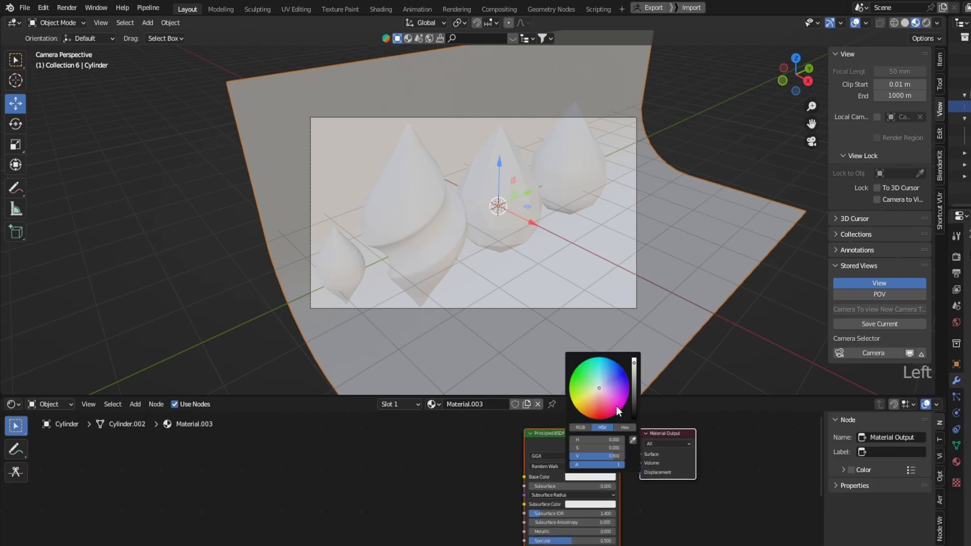
drag(593, 398, 590, 402)
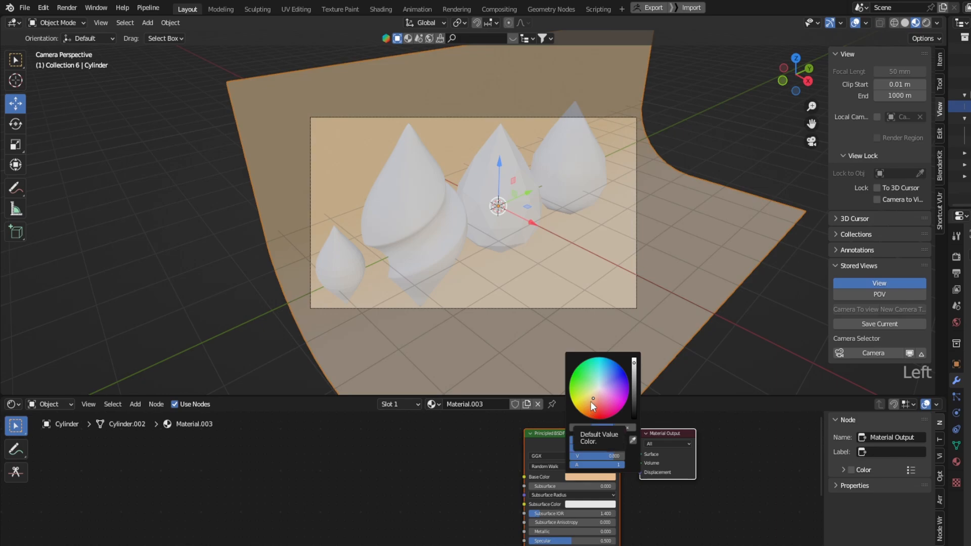
Step: Show the scene in Rendered shading and change the render engine from Cycles to Eevee
click(926, 22)
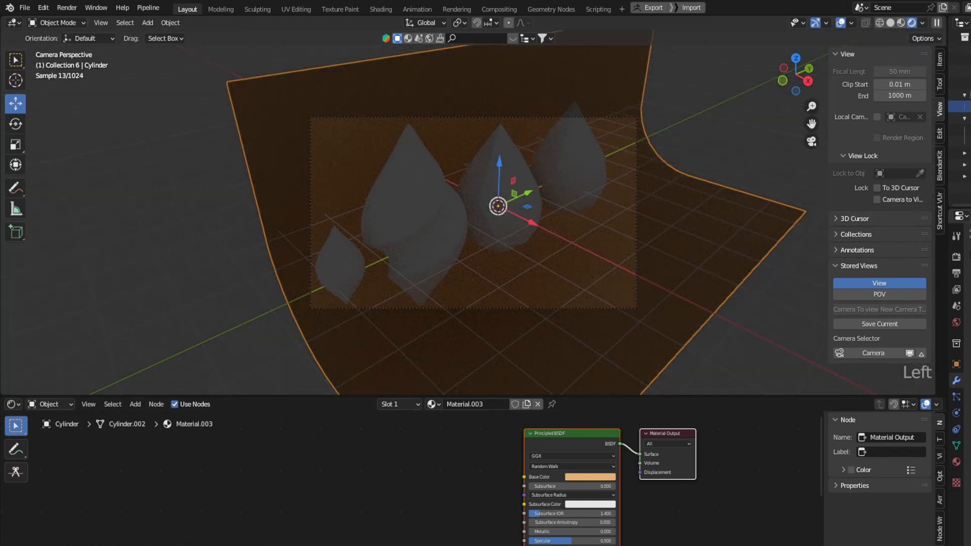
click(970, 254)
click(959, 259)
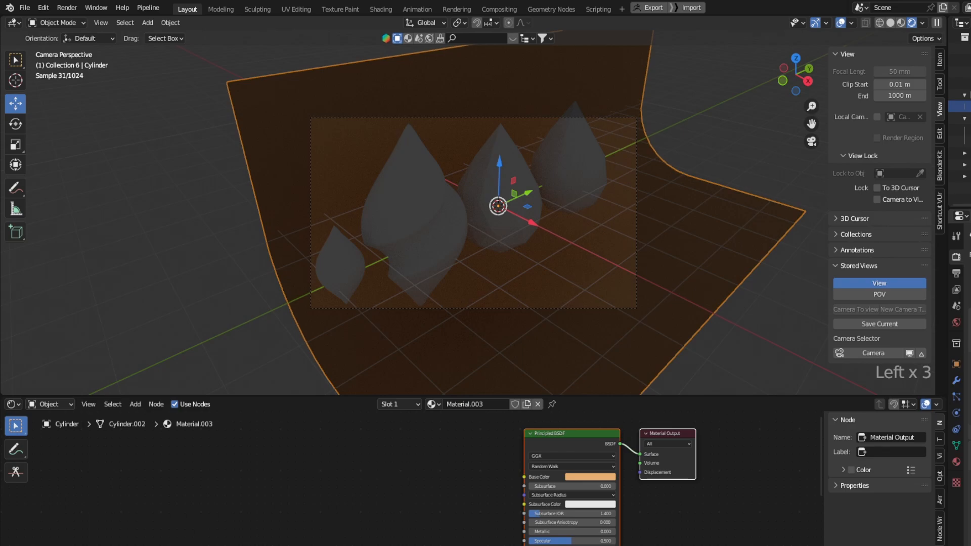
click(970, 263)
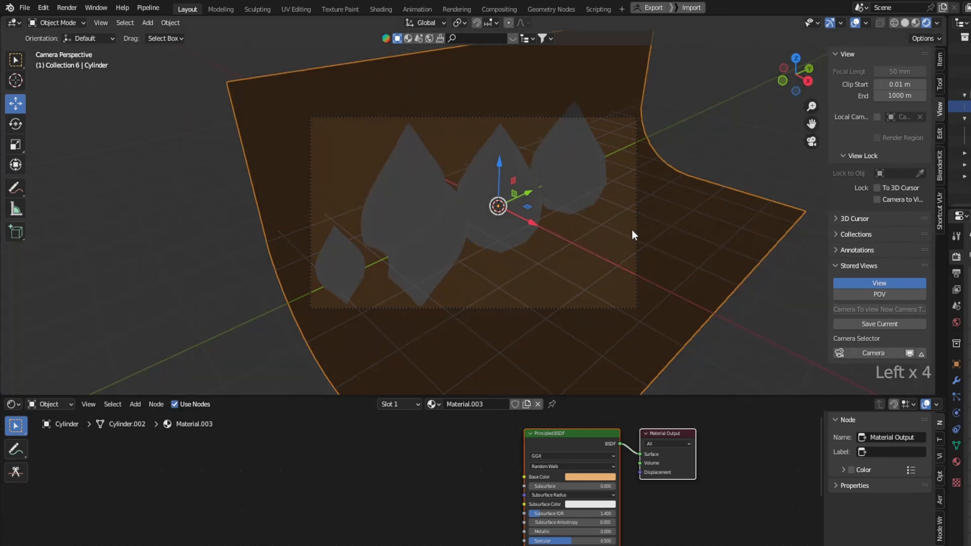
click(858, 22)
click(858, 22)
Step: Shift the backdrop material's base color to a slightly redder orange
click(605, 478)
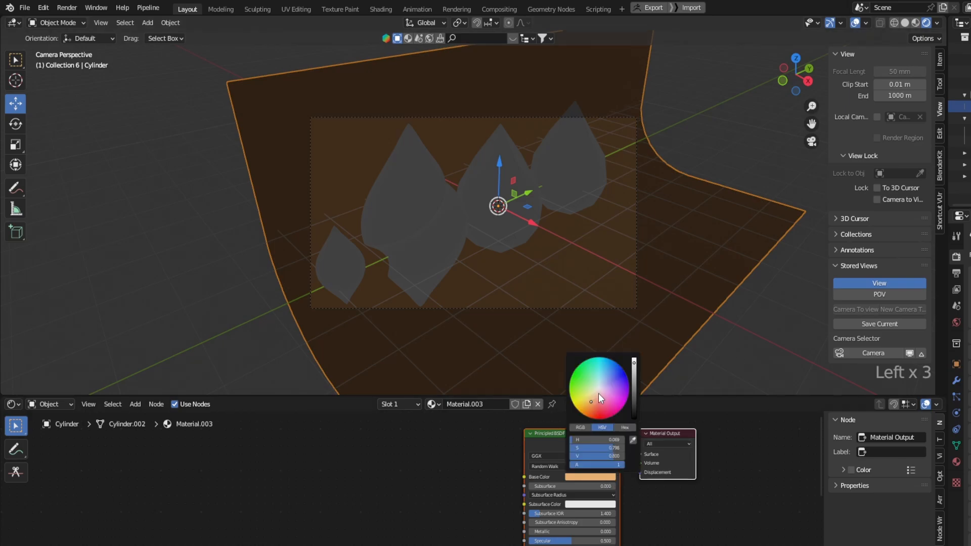
drag(592, 401, 593, 402)
click(736, 469)
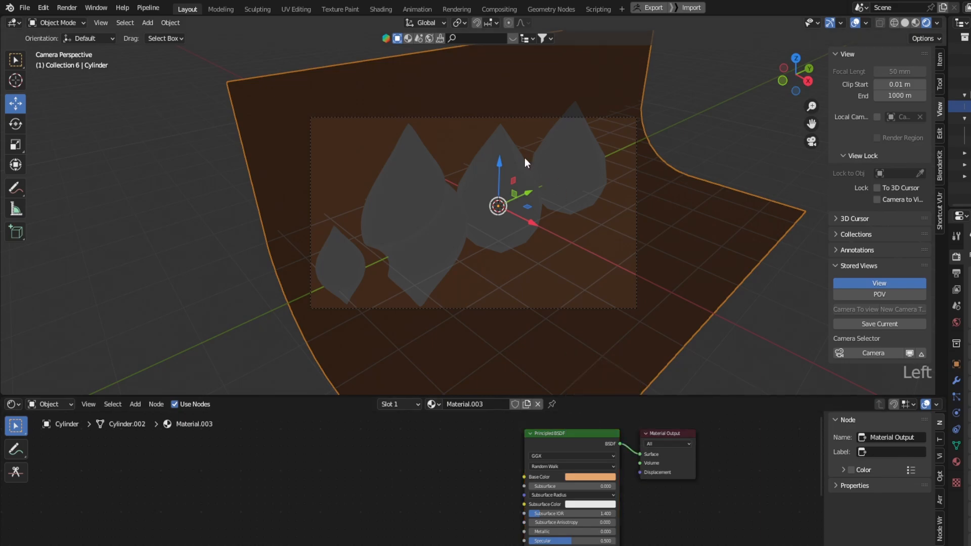
Step: Return to Material Preview shading and give the twisted drop a new material named glass
click(484, 164)
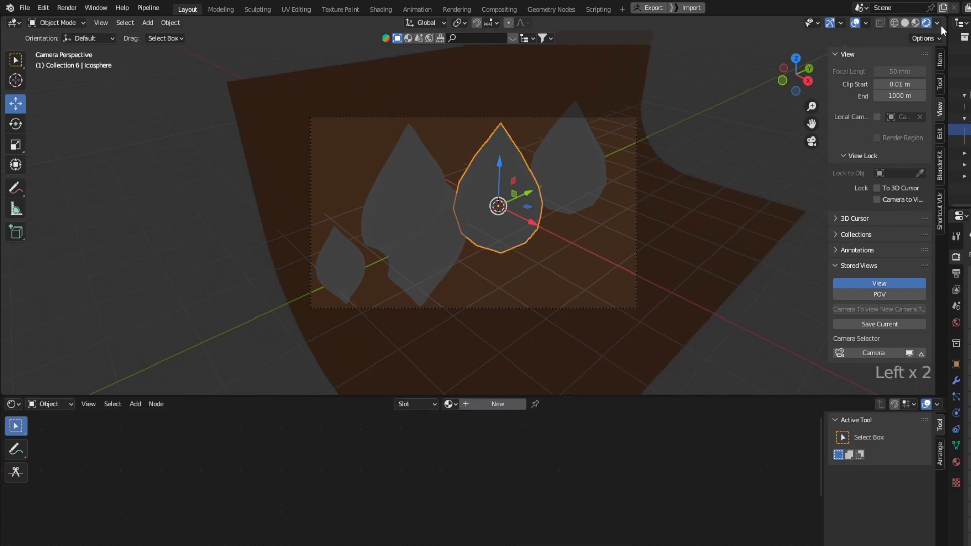
click(916, 23)
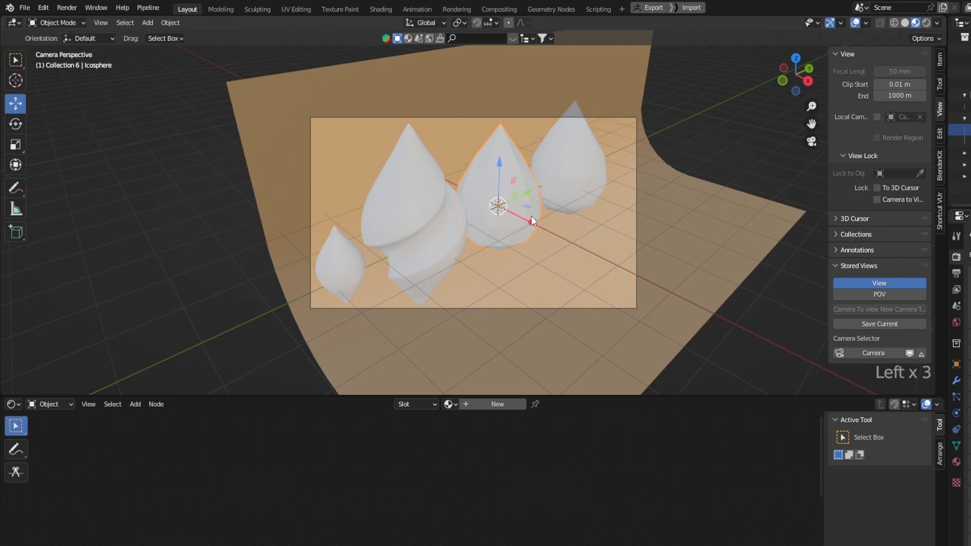
click(424, 195)
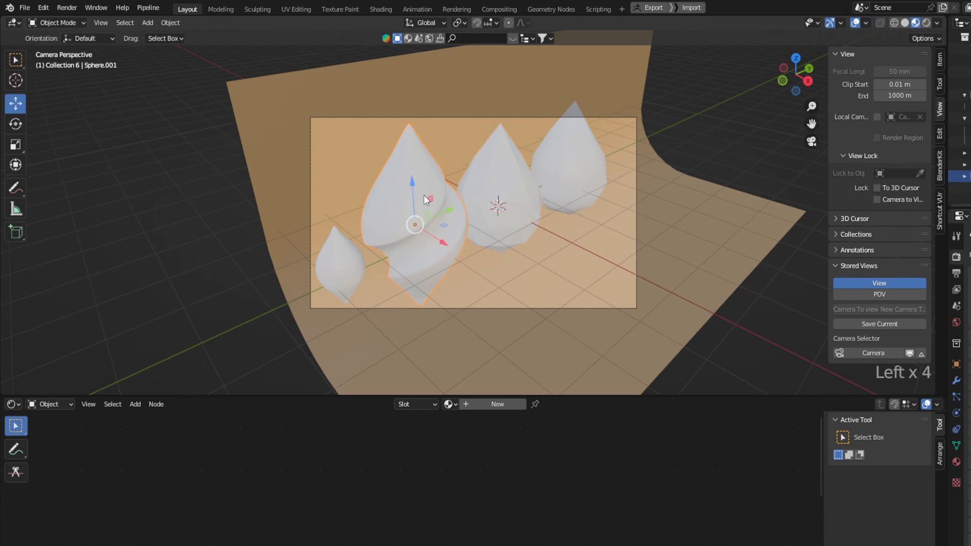
click(497, 404)
click(492, 400)
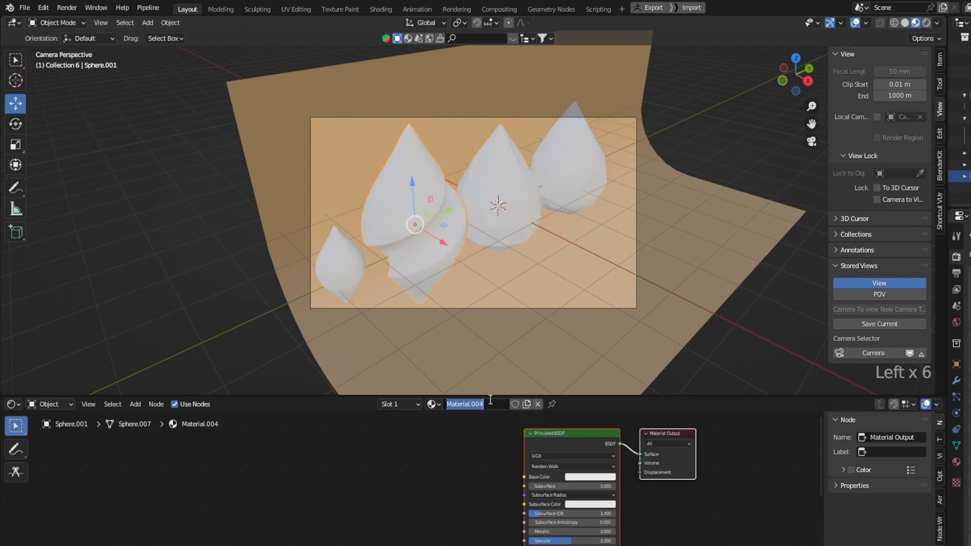
text(glass)
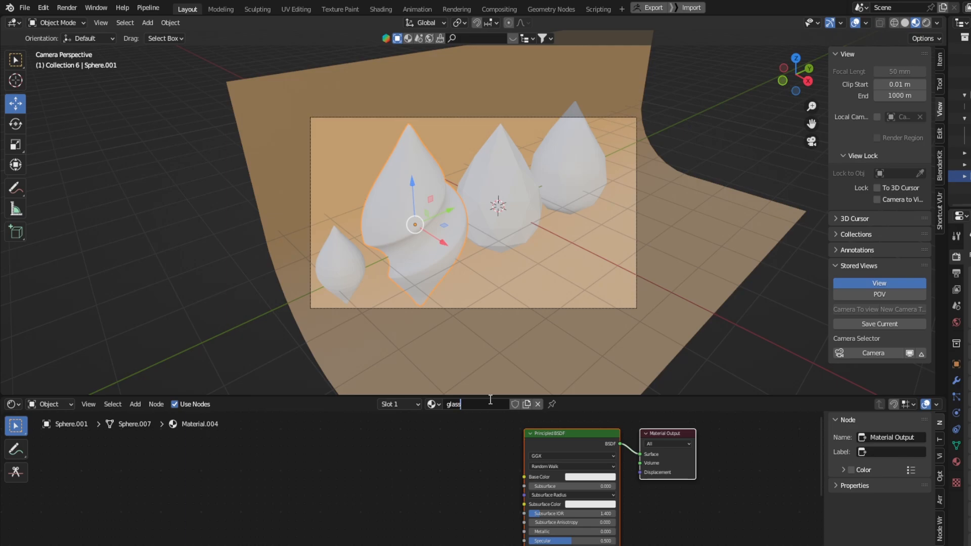
text(-c)
key(BackSpace)
key(BackSpace)
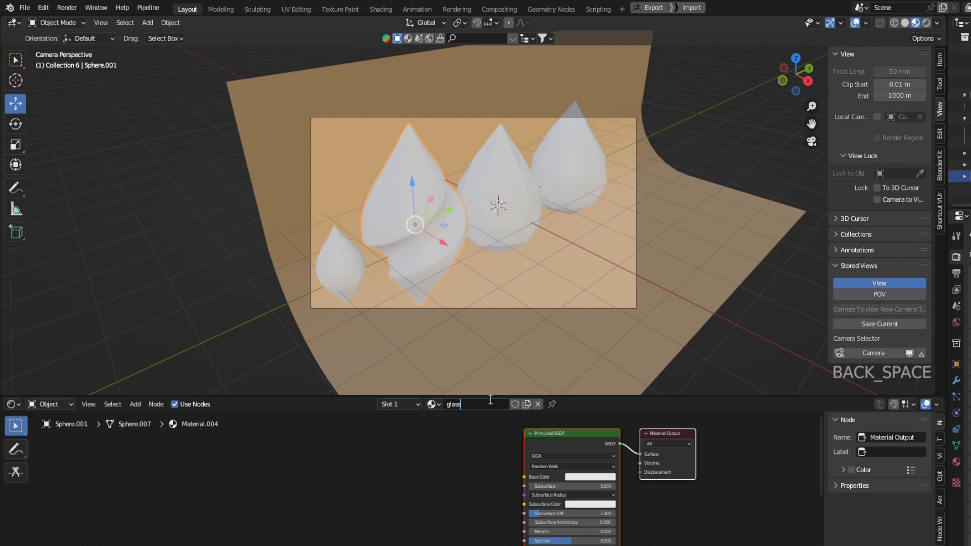
key(Return)
Step: Delete the Principled BSDF from the glass material and add a Glass BSDF node in its place
click(555, 435)
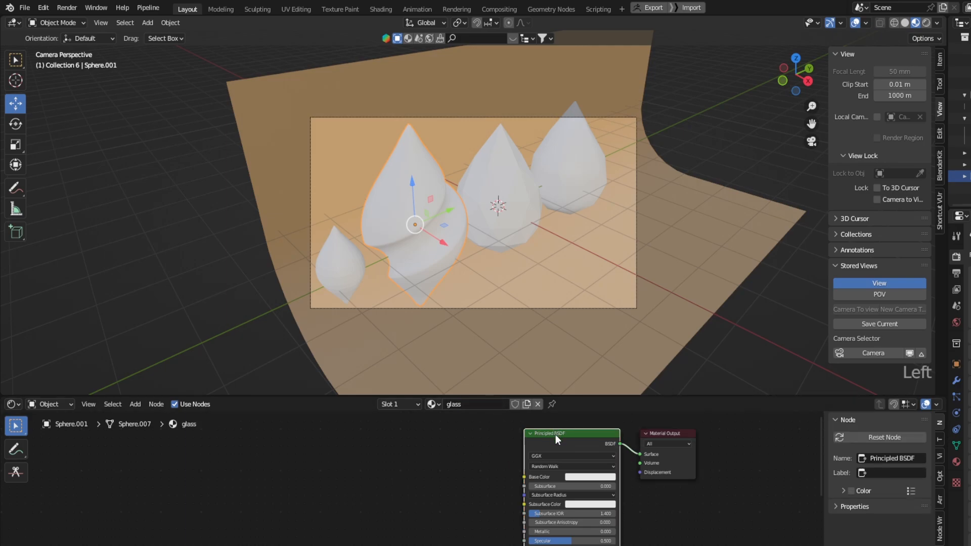
key(Delete)
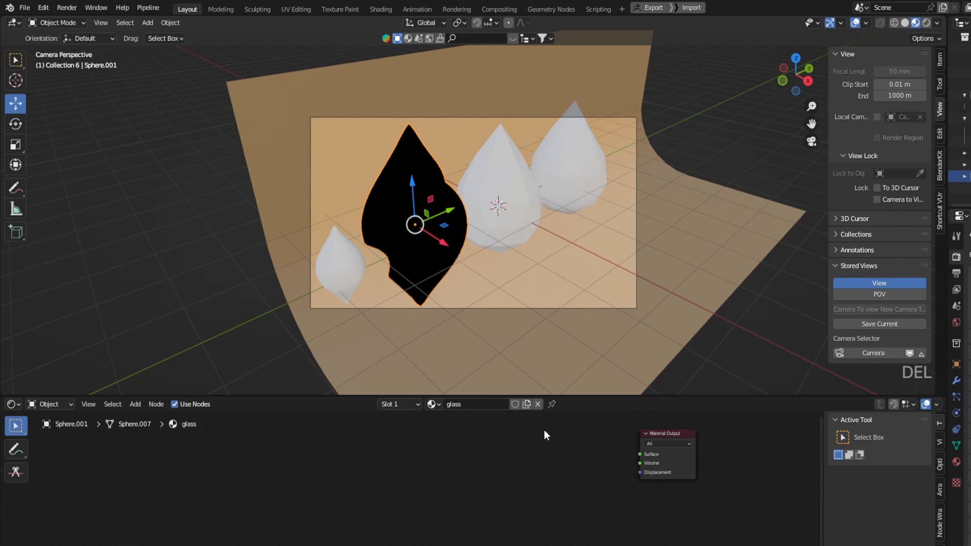
click(495, 475)
key(shift+a)
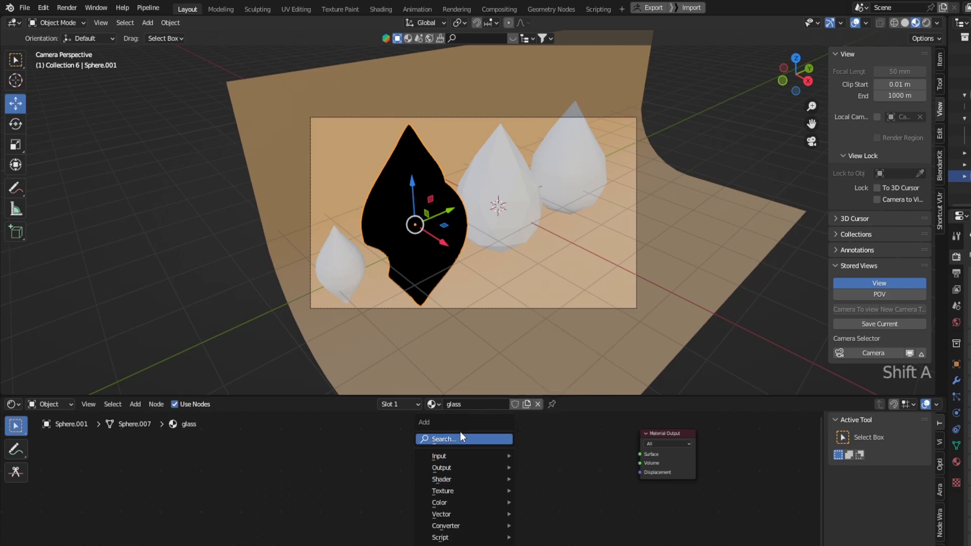
text(g)
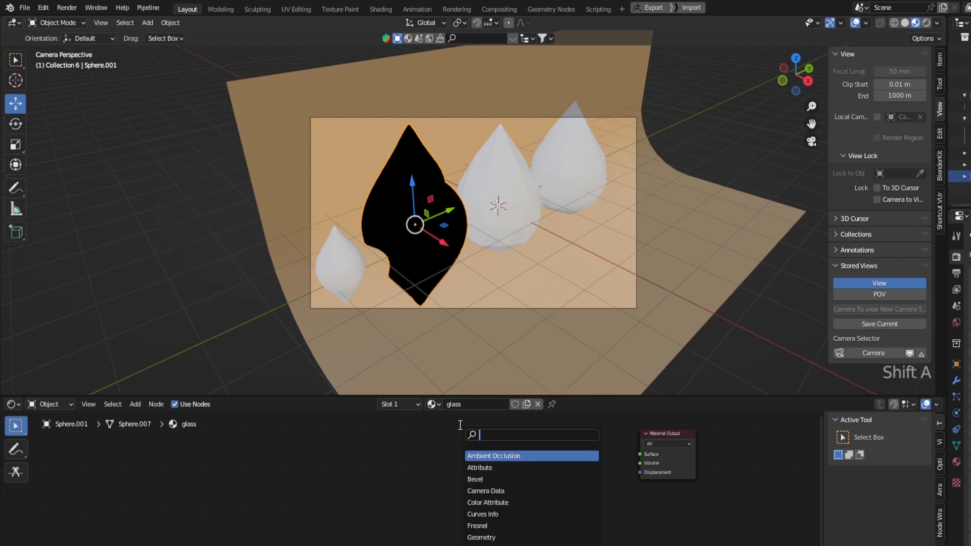
text(lass)
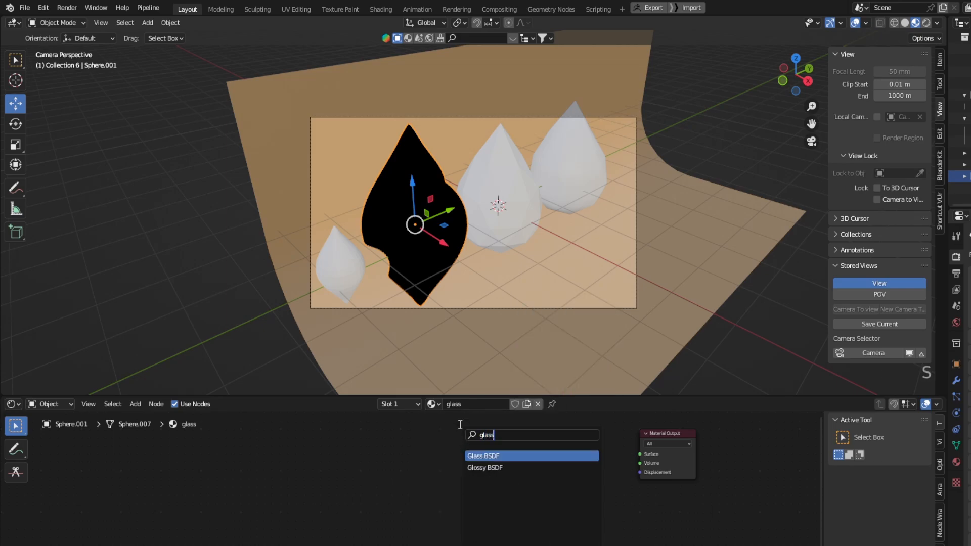
click(482, 456)
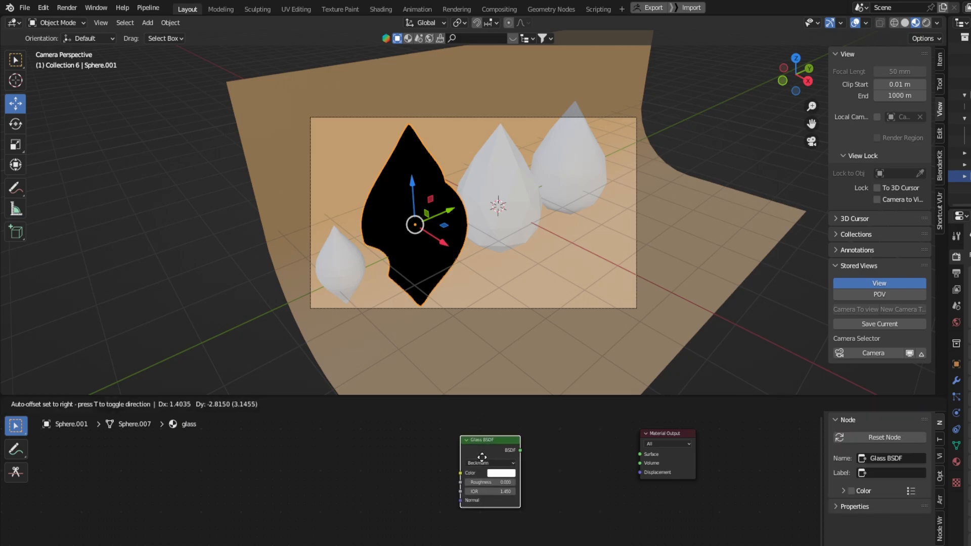
click(485, 454)
Step: Set the Glass BSDF's IOR to 1.5 and place a duplicate of the node below it
click(493, 488)
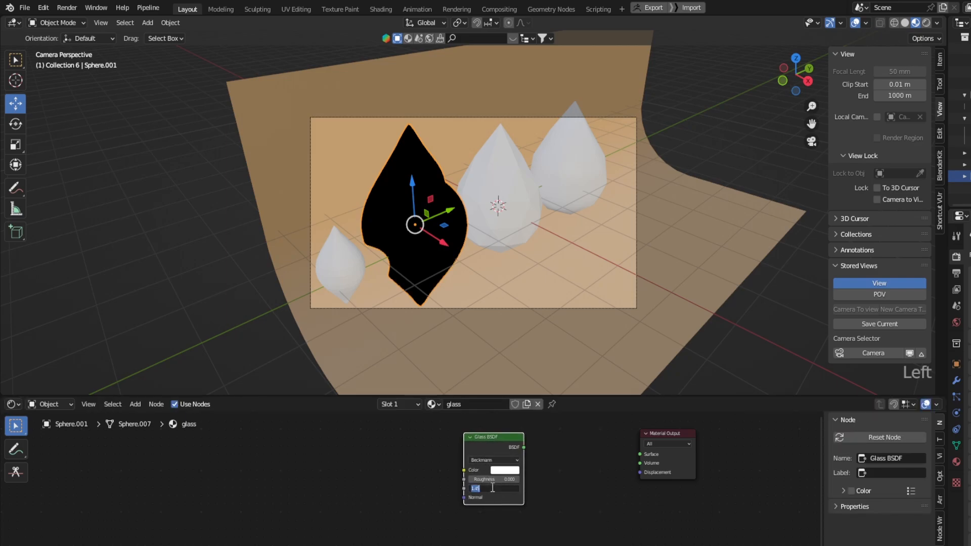
text(1.5)
click(477, 438)
key(shift+d)
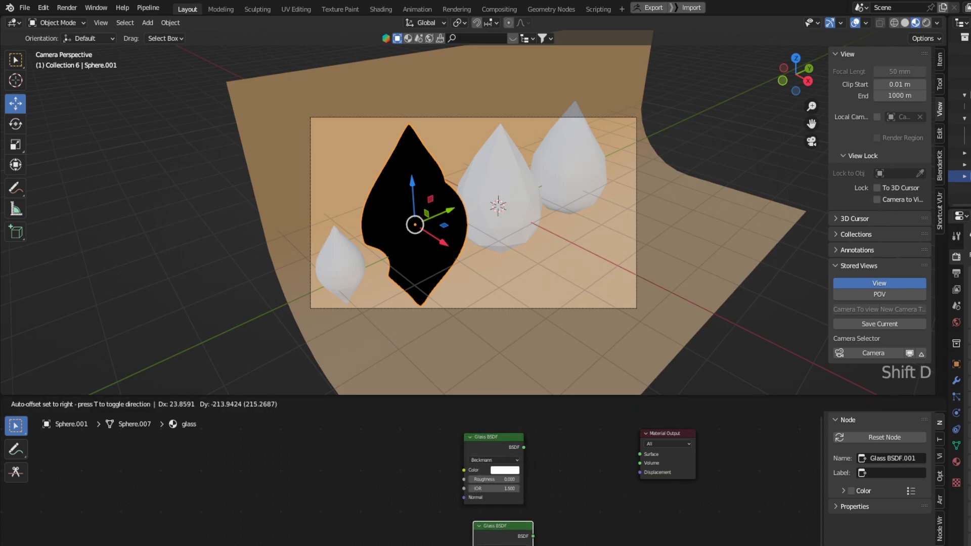
click(572, 504)
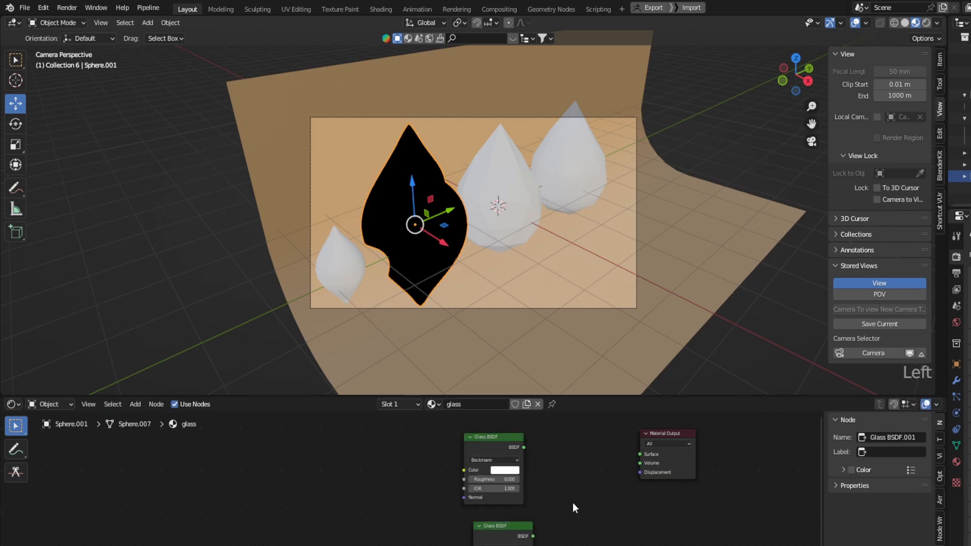
Step: Add a Mix Shader node between the two Glass BSDF nodes and the Material Output
key(shift+a)
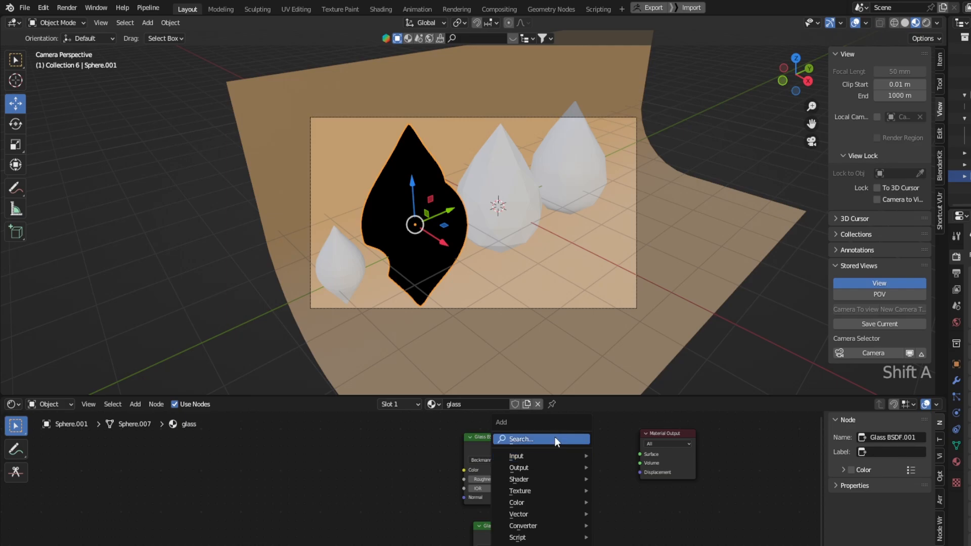
click(555, 438)
text(mix shad)
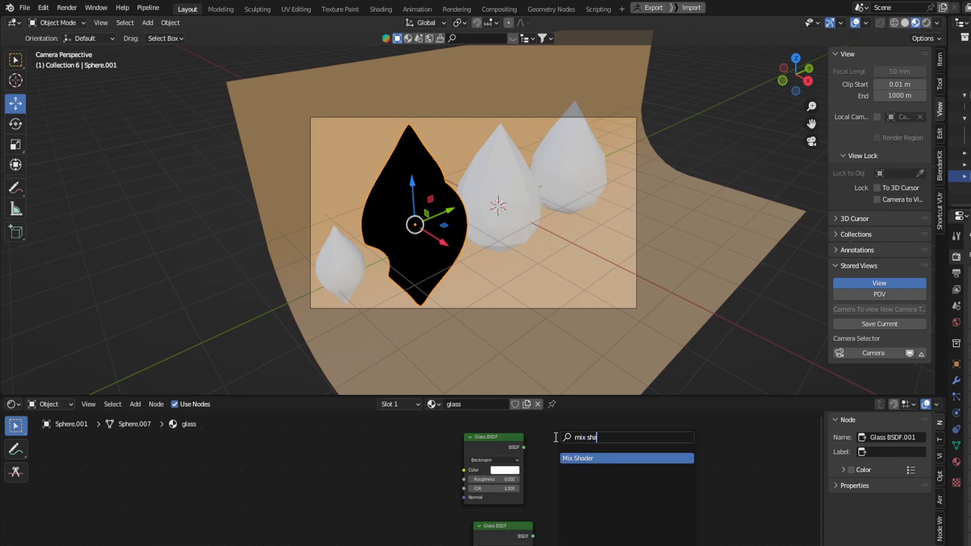
click(578, 458)
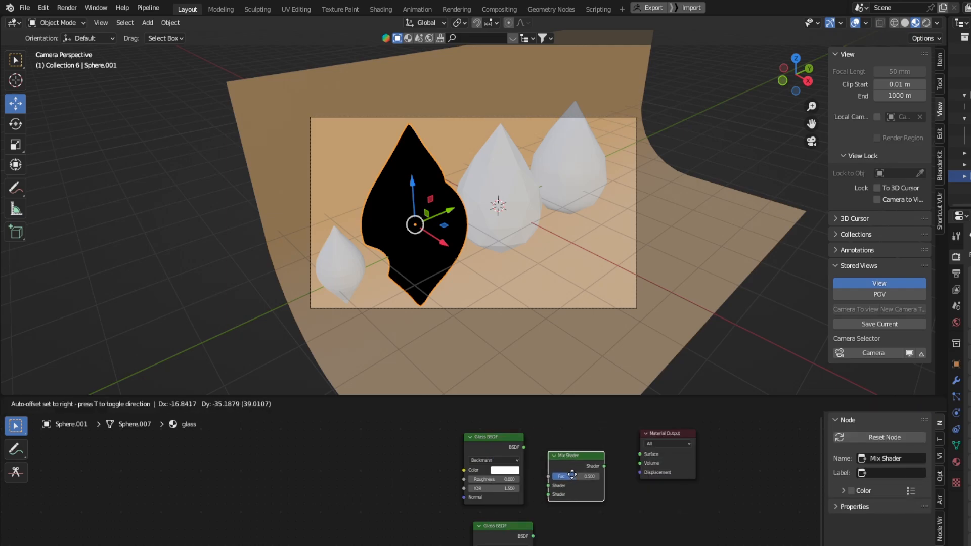
click(584, 507)
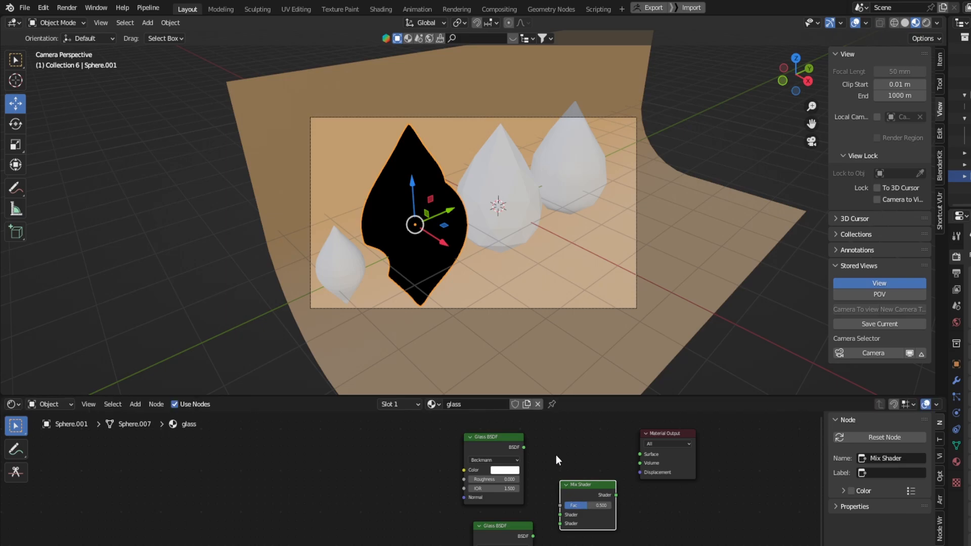
Step: Enlarge the node editor, link both Glass BSDFs into the Mix Shader, and connect the upper Glass BSDF to the Material Output's Surface
drag(598, 394, 603, 269)
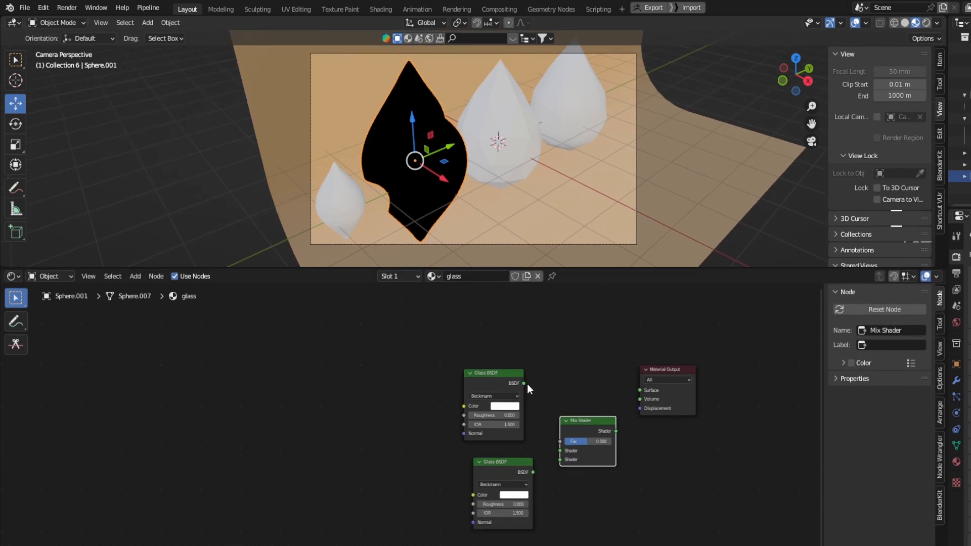
drag(524, 383, 536, 477)
drag(593, 416, 602, 434)
drag(524, 383, 641, 390)
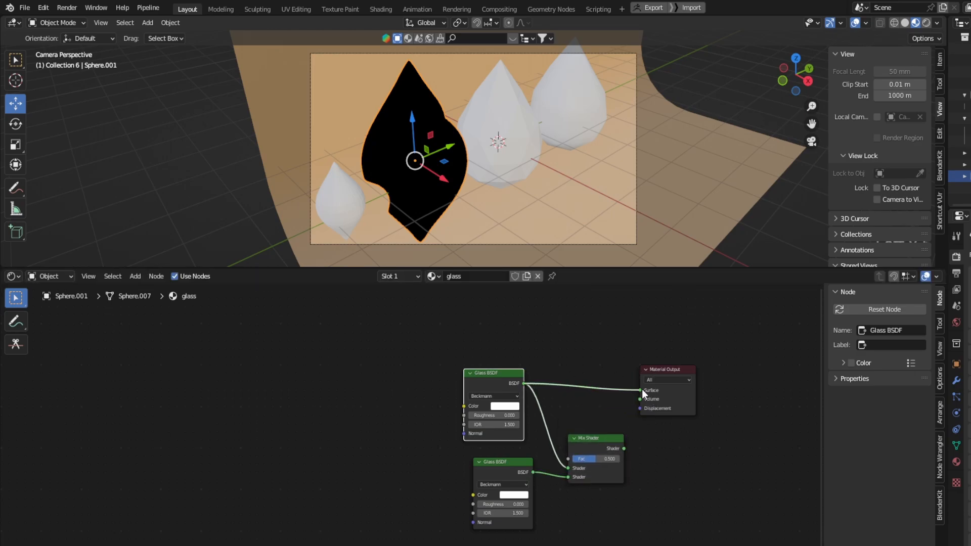
Step: Add a ColorRamp node in the empty area before the Glass BSDF nodes
click(383, 399)
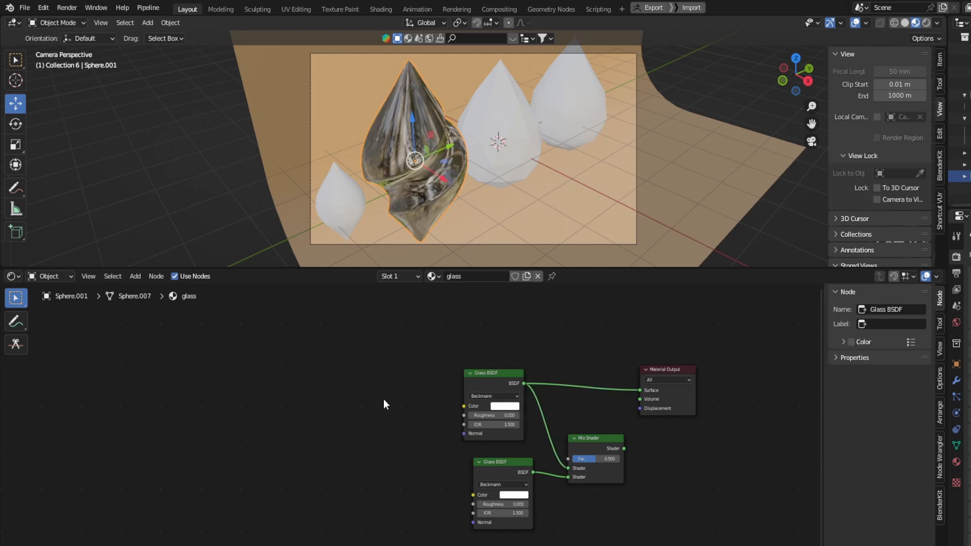
key(shift+a)
click(384, 399)
text(colr)
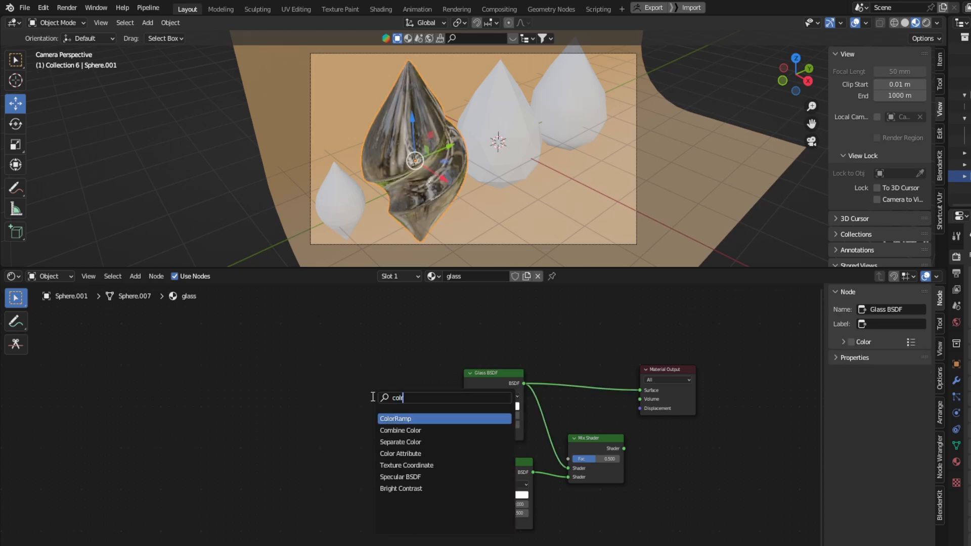
click(404, 419)
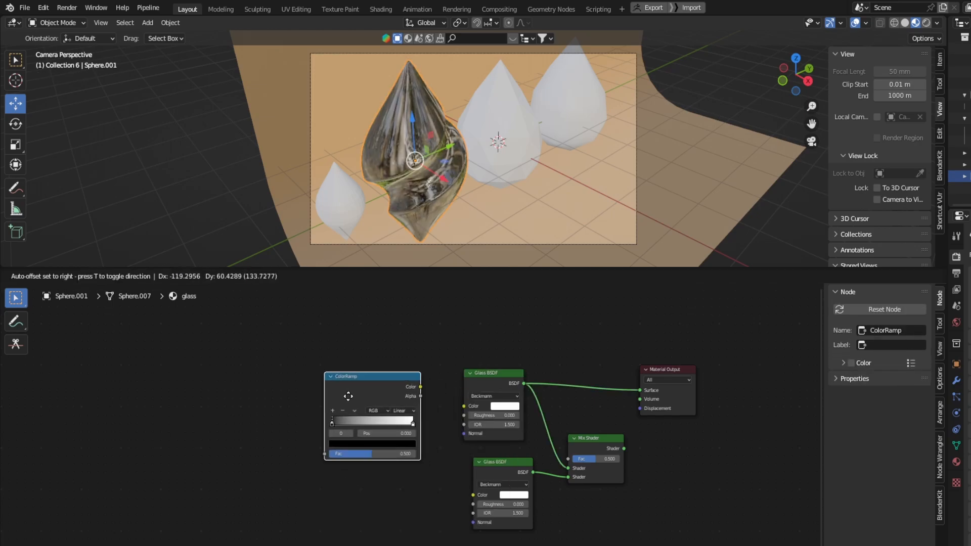
click(310, 390)
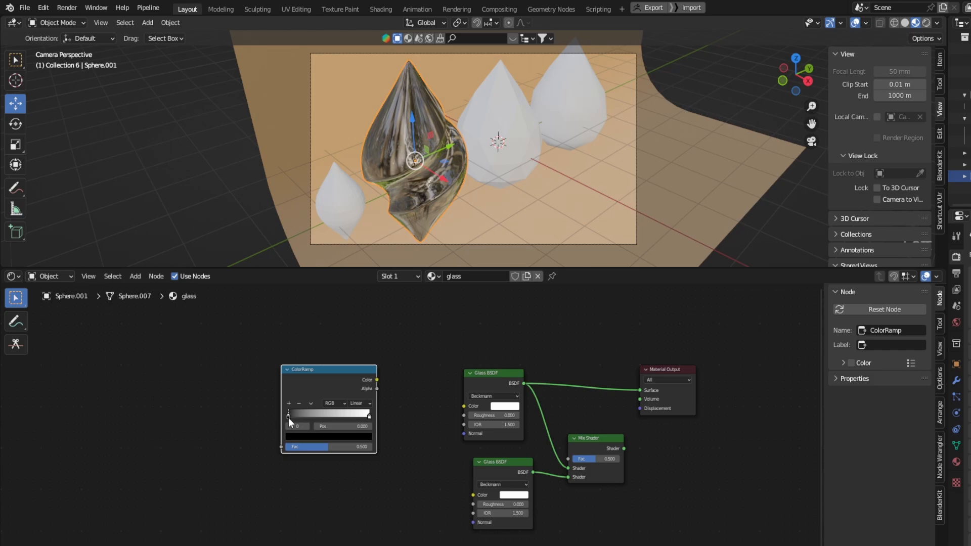
Step: Change the ColorRamp's black stop to purple
click(297, 437)
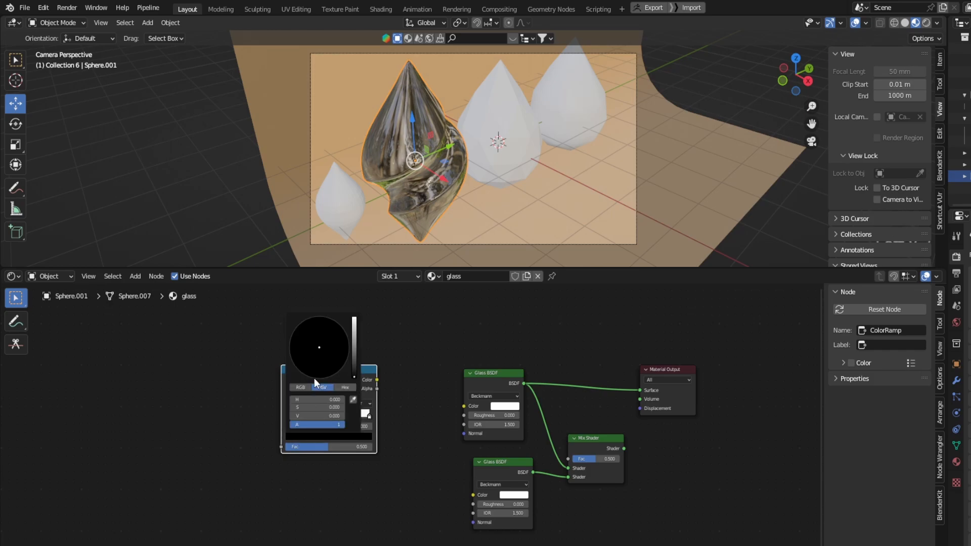
click(353, 336)
click(335, 353)
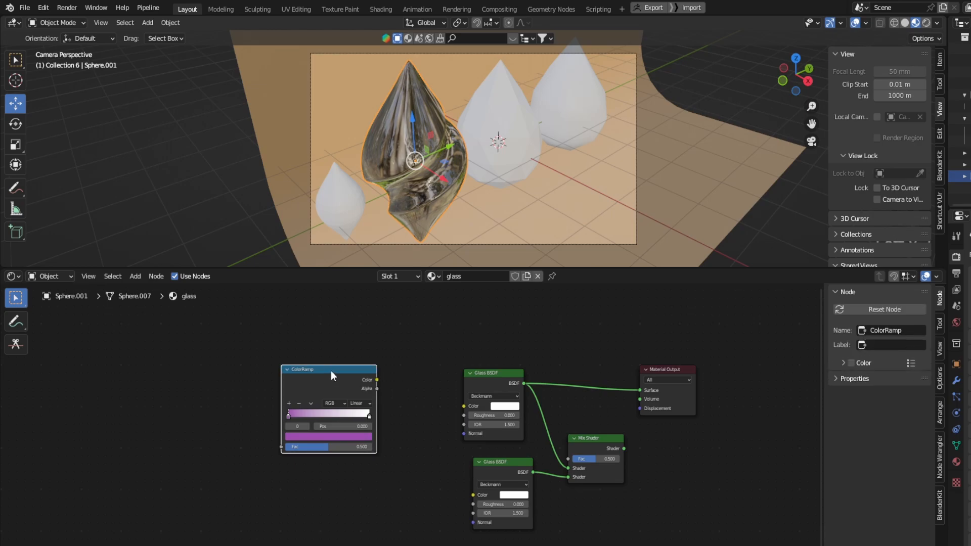
Step: Duplicate the purple ColorRamp, place the copy well above the original, and line the original up with the Glass BSDFs
key(shift+d)
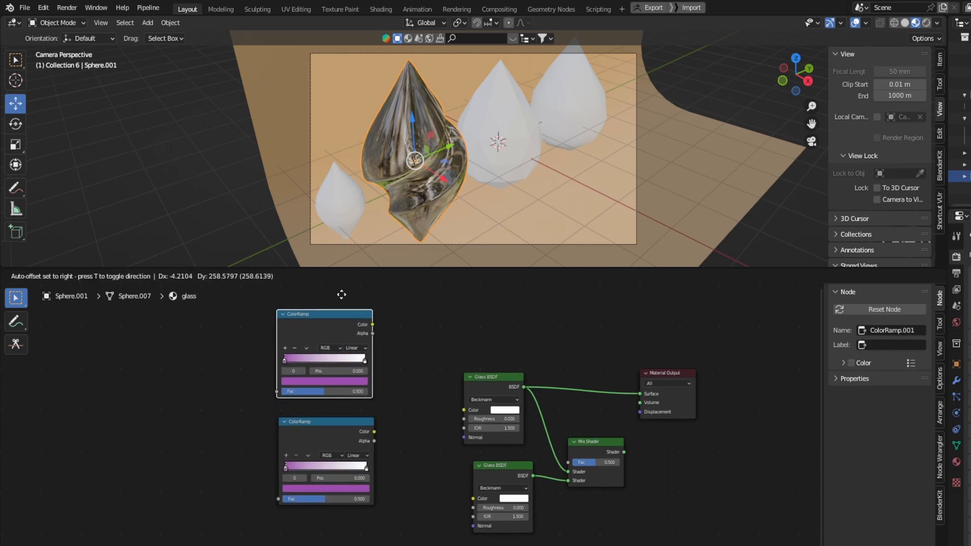
click(346, 333)
middle_drag(391, 369, 394, 395)
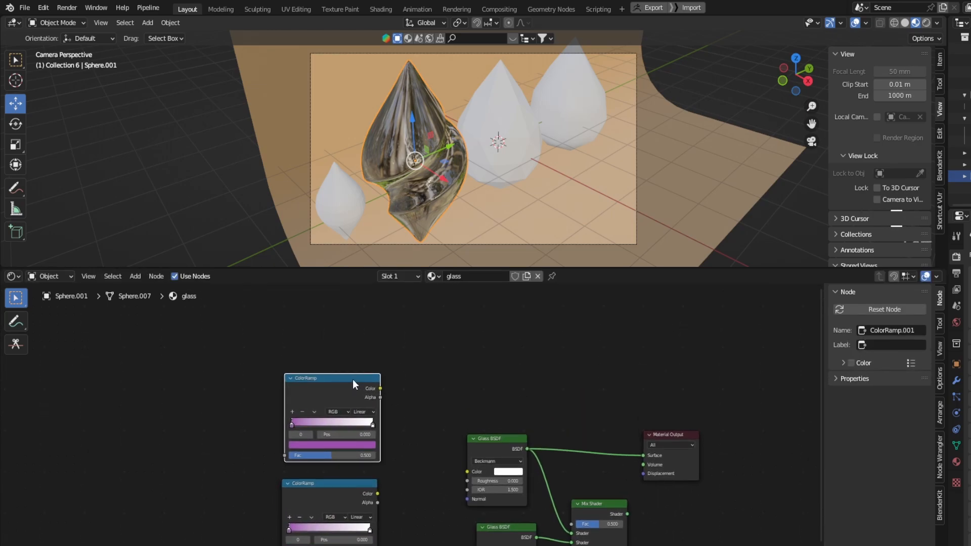
drag(353, 385, 361, 322)
middle_drag(375, 453, 379, 386)
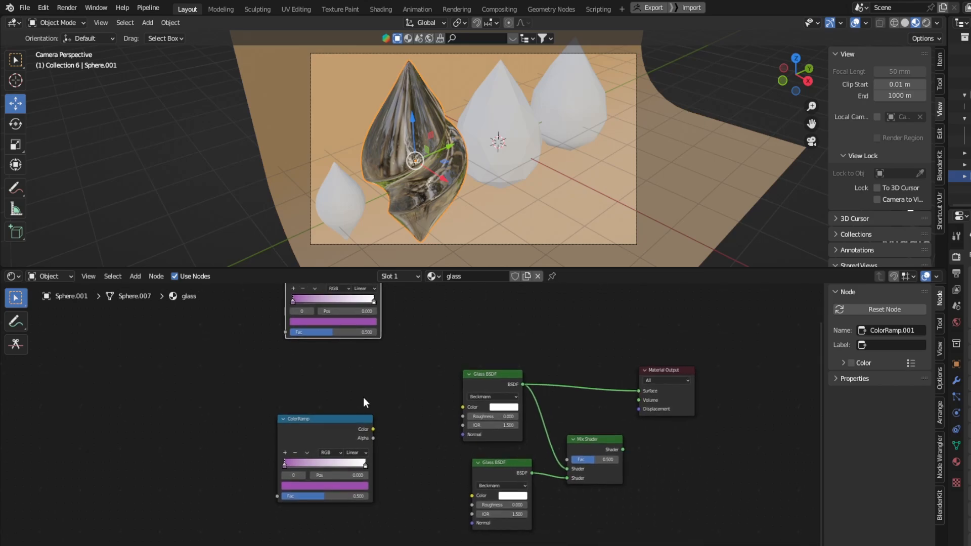
drag(349, 419, 353, 386)
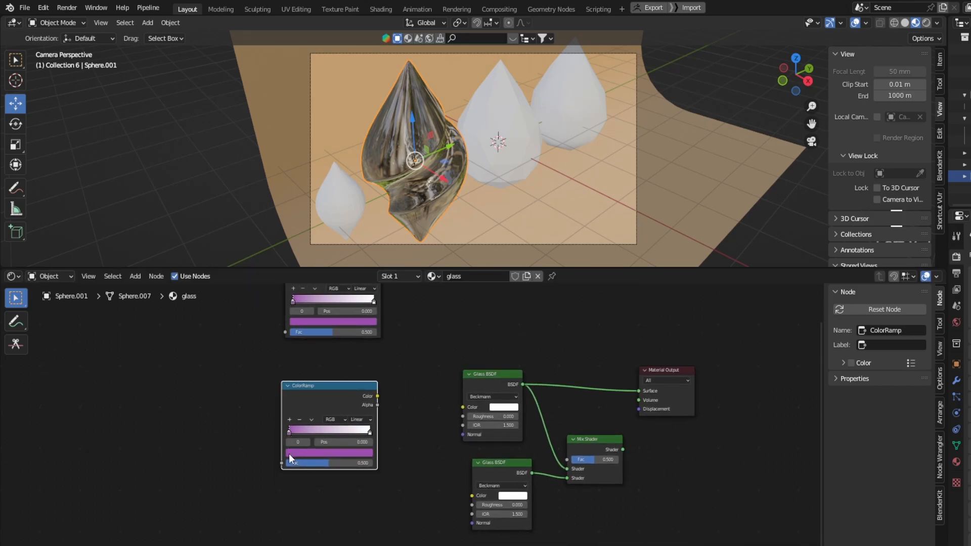
Step: Recolor the lower ColorRamp's purple stop to a desaturated mid grey
click(290, 453)
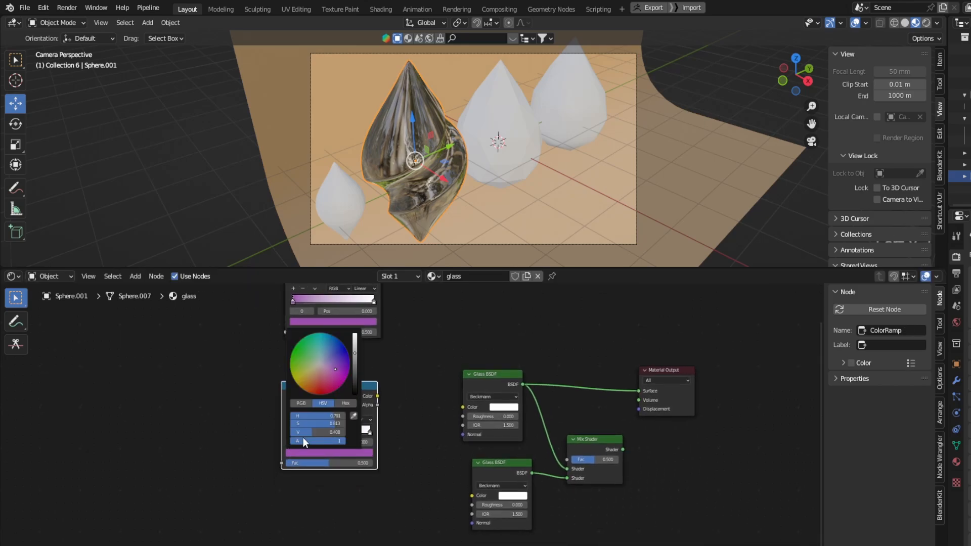
click(319, 364)
drag(356, 370, 354, 362)
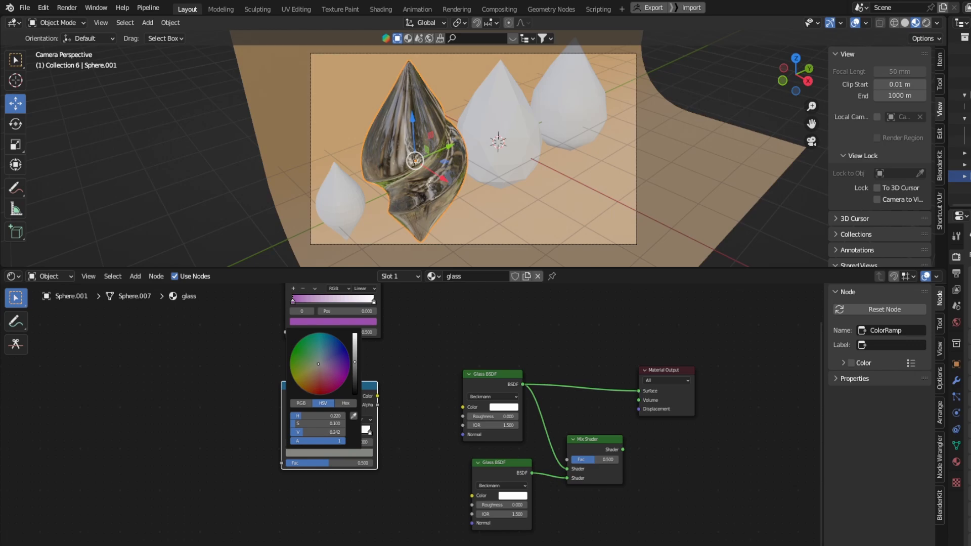
click(355, 357)
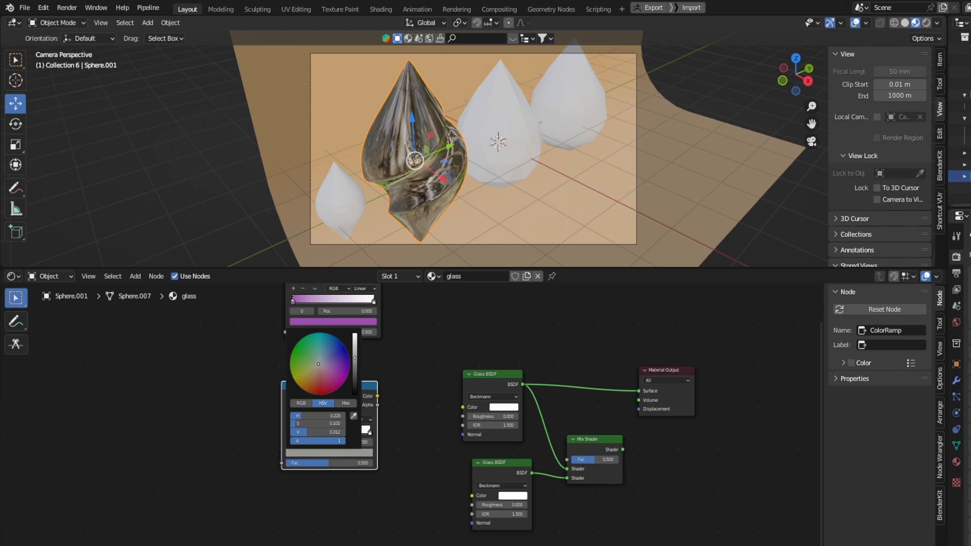
drag(354, 358, 354, 361)
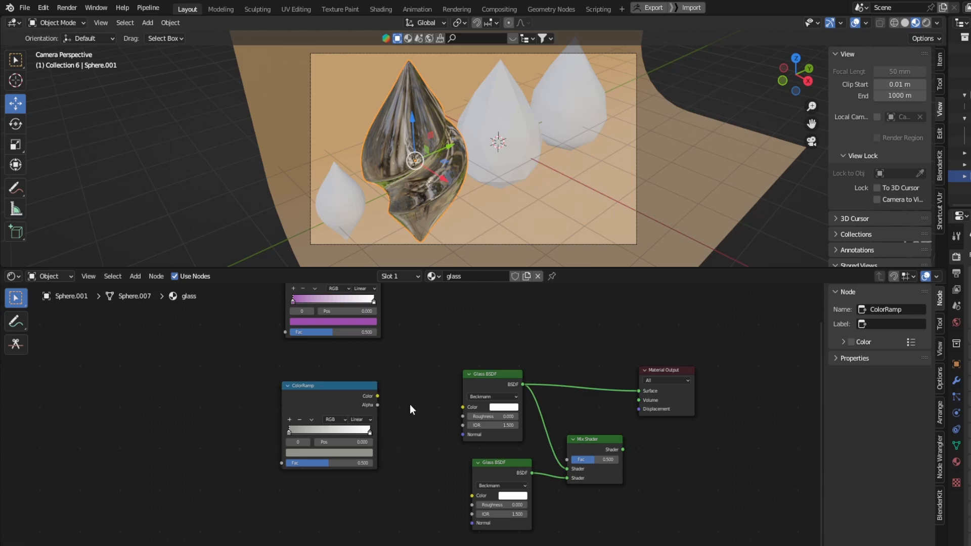
Step: Link the grey ColorRamp's Color output to the Color inputs of both Glass BSDF nodes
drag(377, 396, 462, 408)
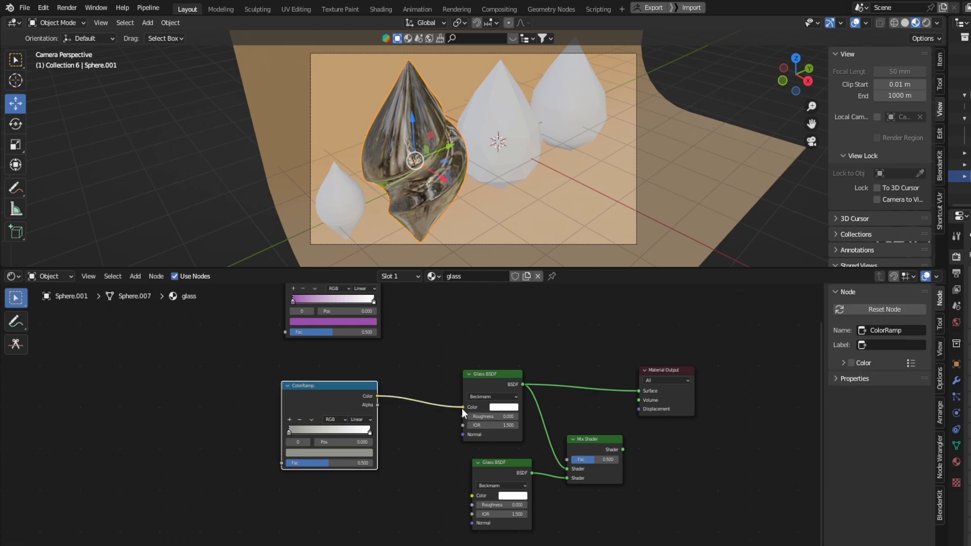
click(378, 395)
drag(378, 397, 472, 496)
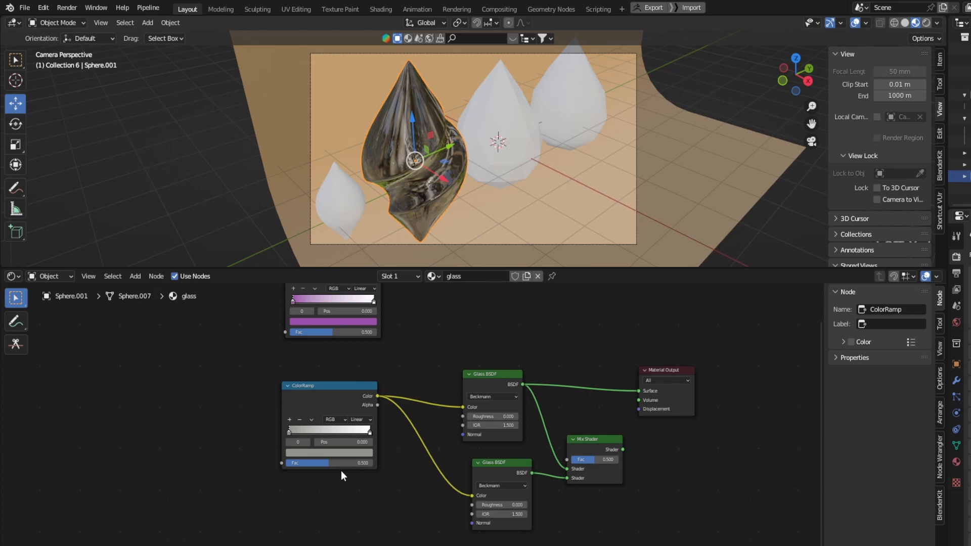
Step: Add a Gradient Texture node before the grey ColorRamp and link its Color output to the ramp's Fac input
middle_drag(340, 471, 402, 457)
key(shift+a)
click(325, 446)
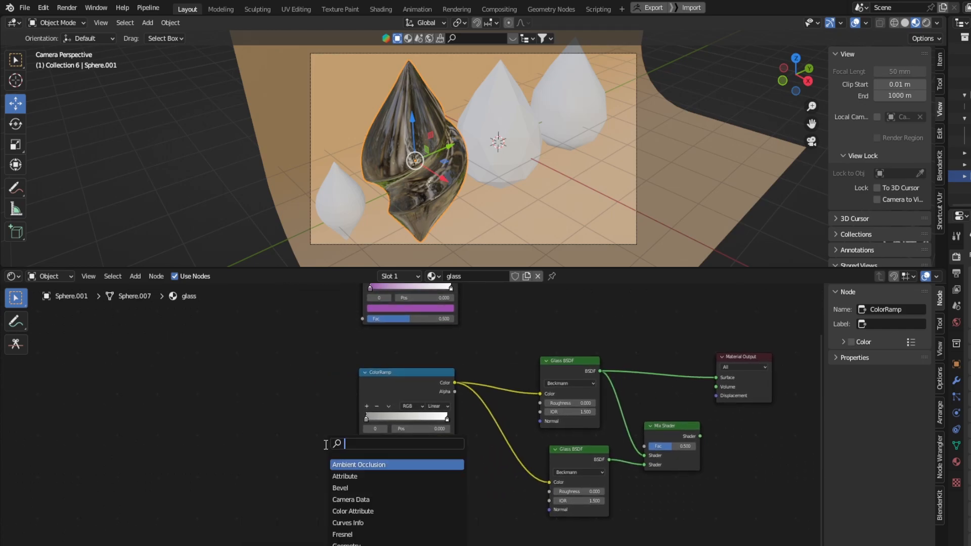
text(gra)
key(Return)
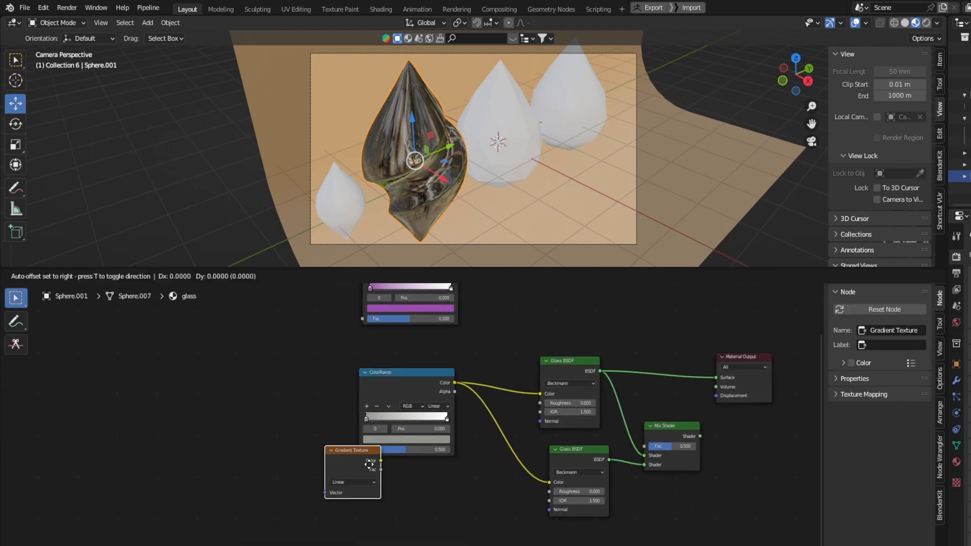
click(309, 400)
drag(301, 397, 359, 450)
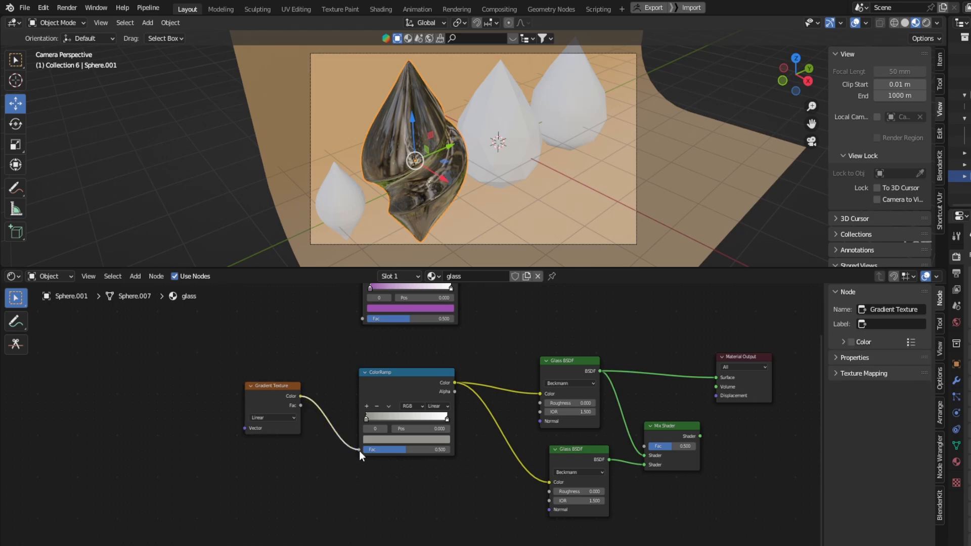
Step: Add Texture Coordinate and Mapping nodes to the Gradient Texture, using Object coordinates and an X location of 0.6 m
click(268, 392)
key(ctrl+t)
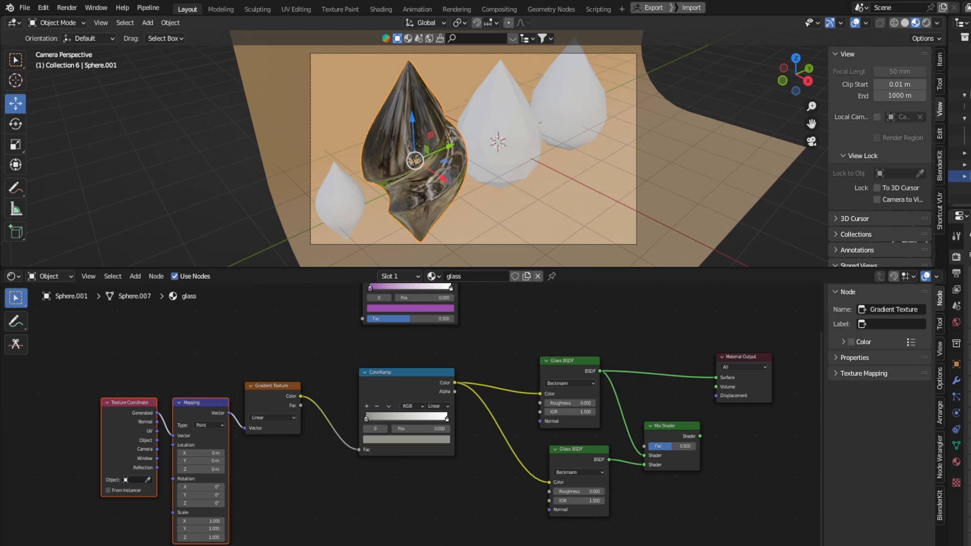
scroll(221, 462, up, 1)
middle_drag(221, 463, 339, 446)
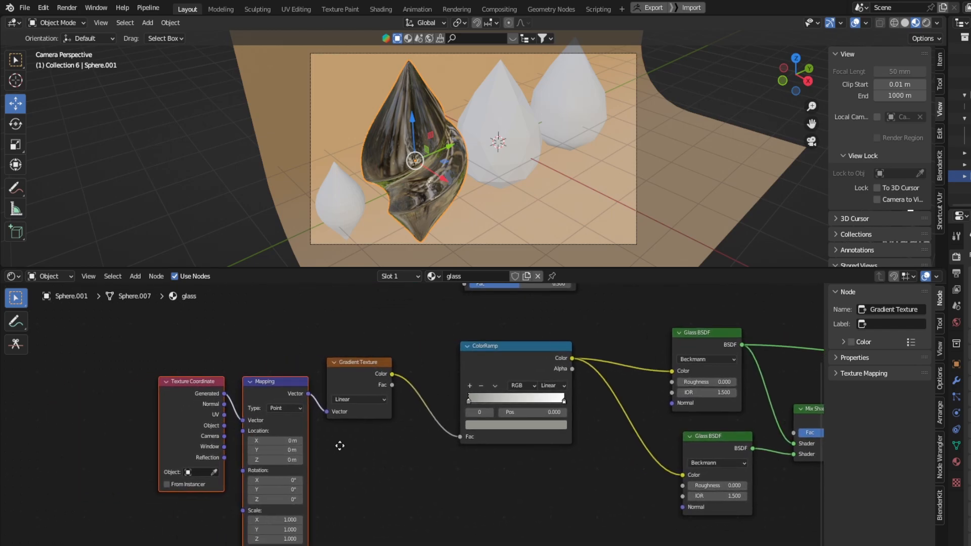
click(291, 441)
text(.6)
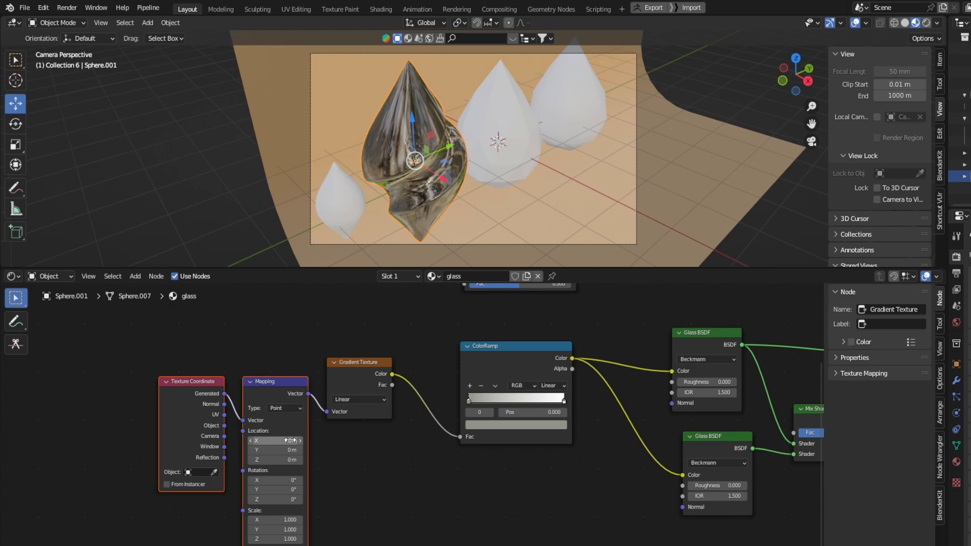
key(Return)
drag(223, 426, 245, 422)
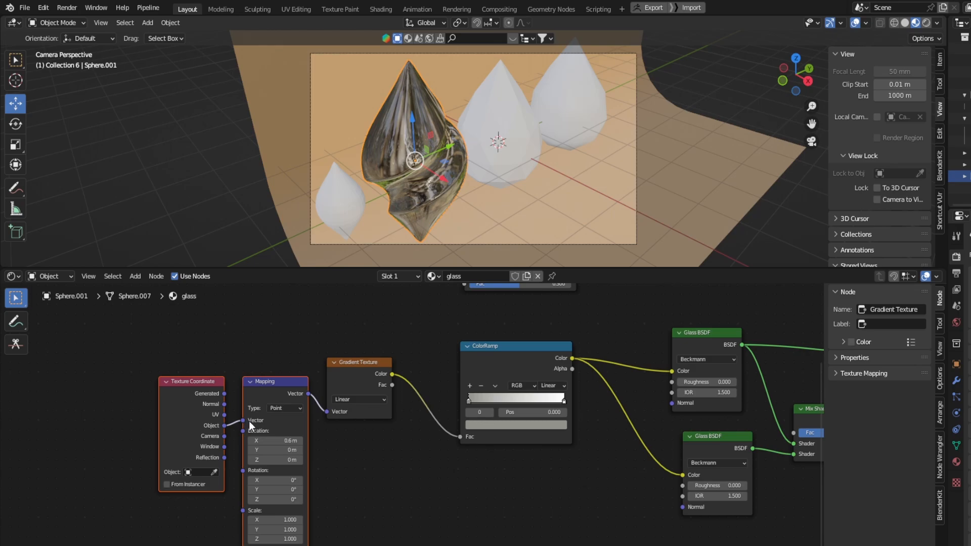
drag(261, 386, 250, 364)
Step: Make a separate copy of the glass material and move its two ColorRamp nodes closer together
scroll(408, 427, down, 2)
middle_drag(578, 397, 453, 450)
scroll(424, 396, down, 1)
middle_drag(395, 391, 430, 391)
click(526, 279)
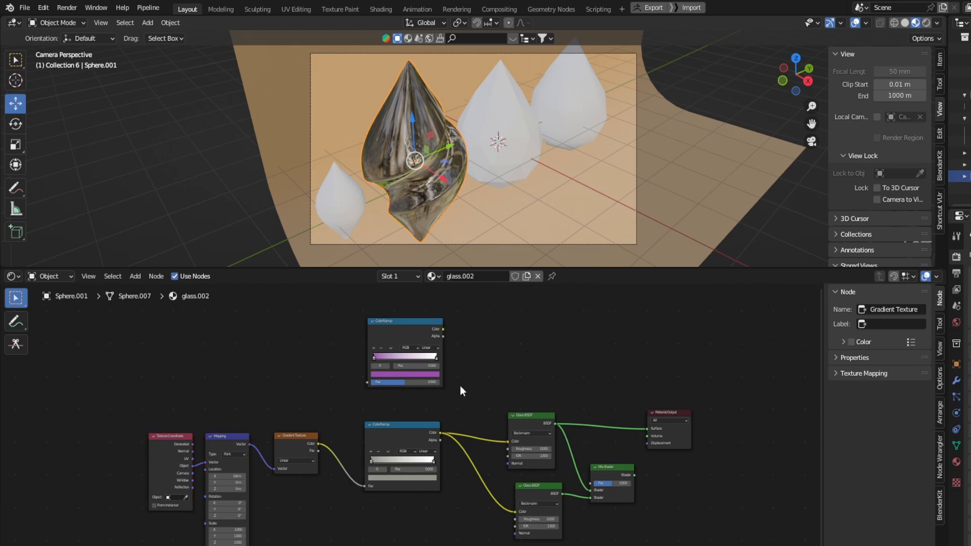
middle_drag(460, 385, 481, 368)
drag(435, 405, 425, 429)
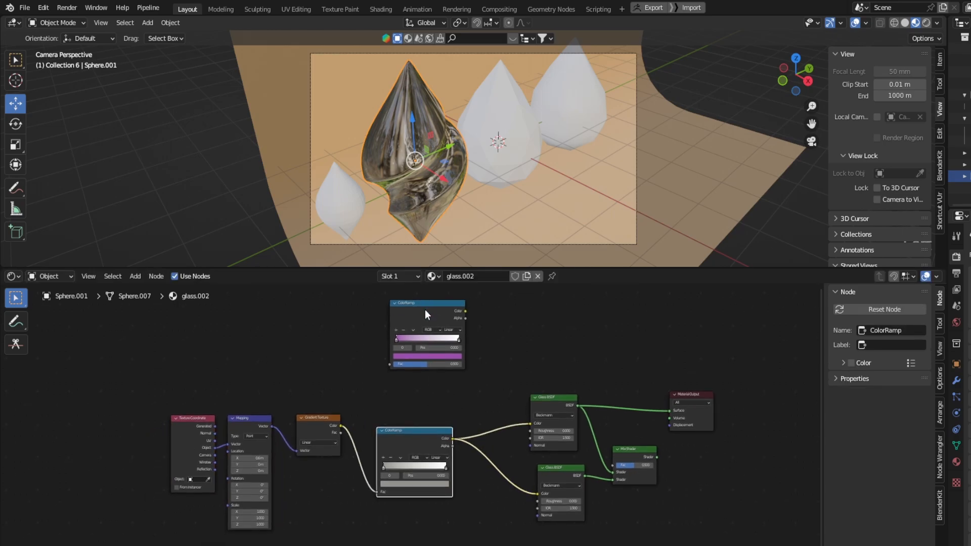
drag(425, 310, 427, 347)
scroll(456, 365, up, 2)
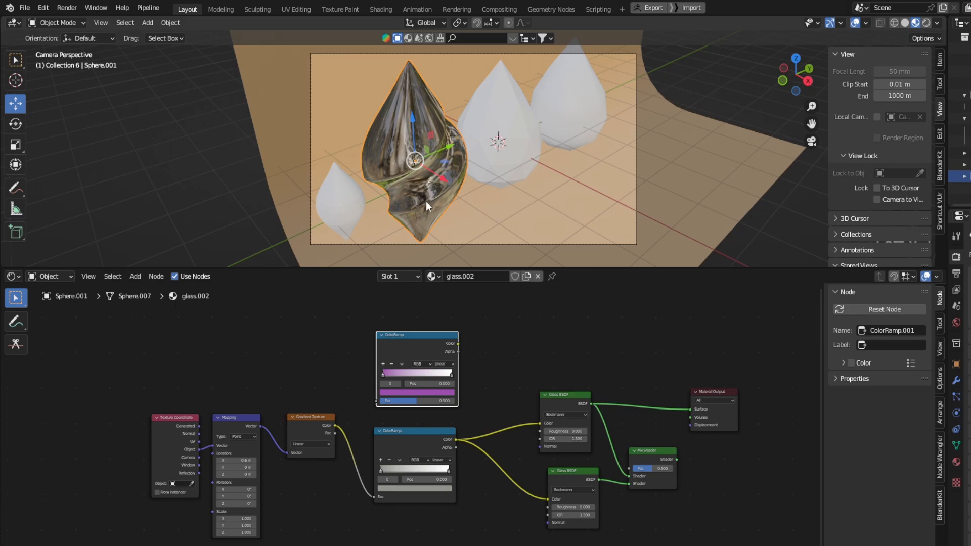
Step: Check the node setup of the glass2 material and assign the original glass material back to the twisted drop
click(433, 276)
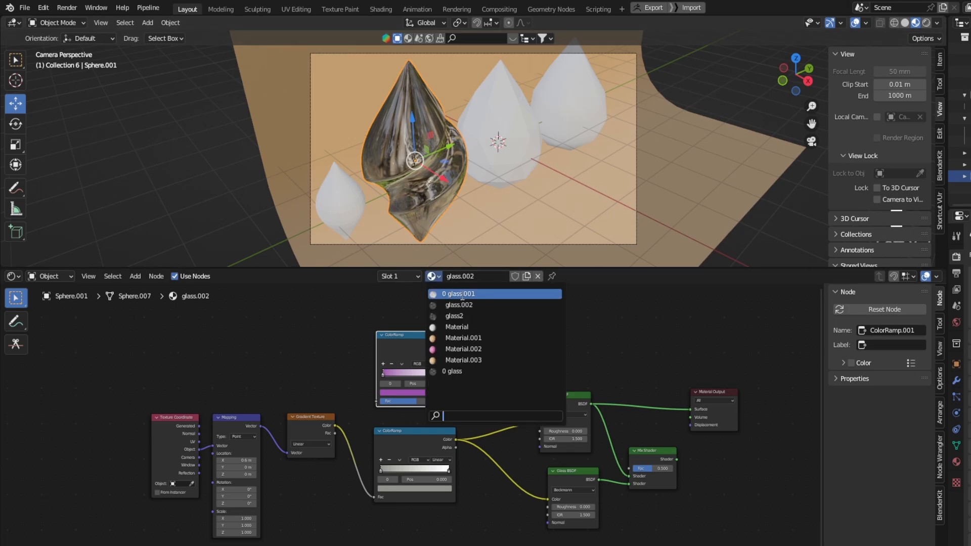
click(455, 315)
click(427, 277)
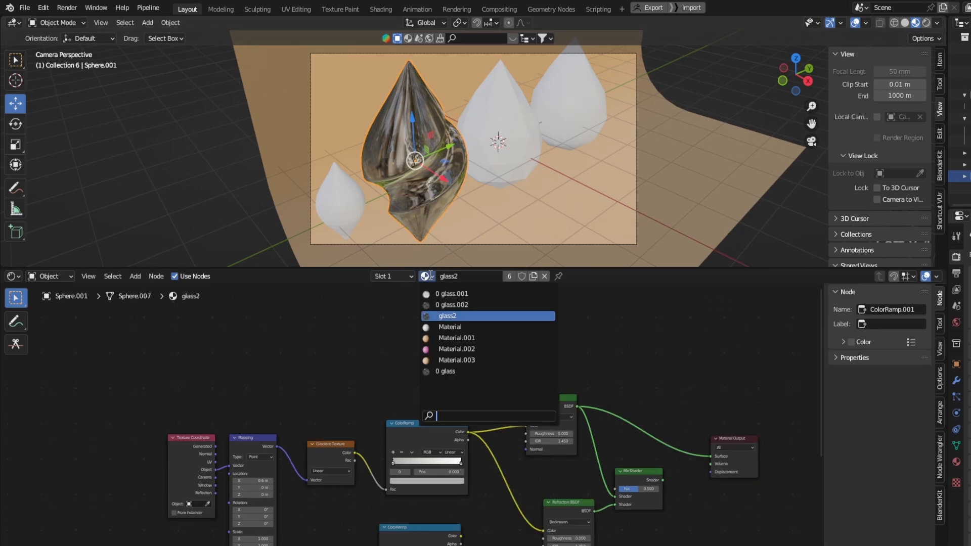
click(446, 372)
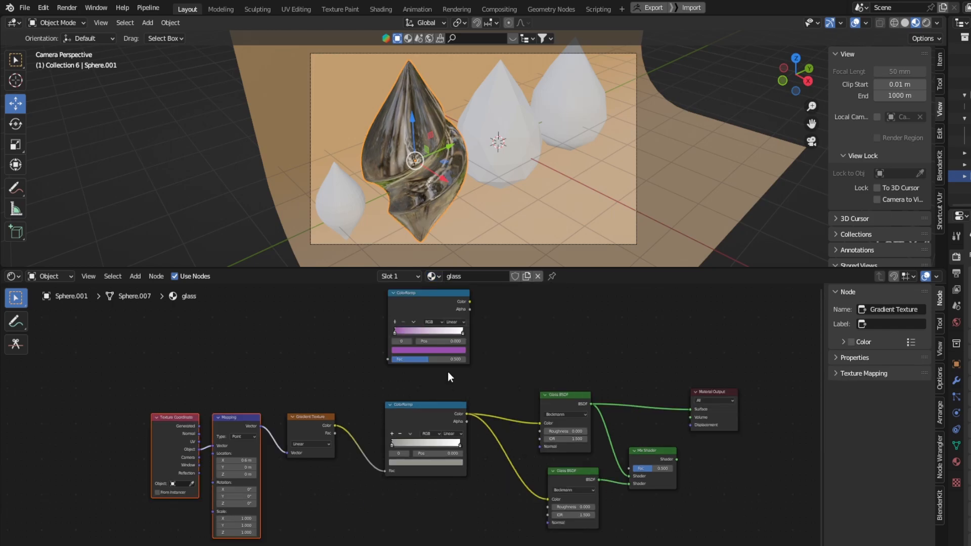
Step: Assign the glass.002 material to the small drop and rename that material to glass.lav
click(332, 204)
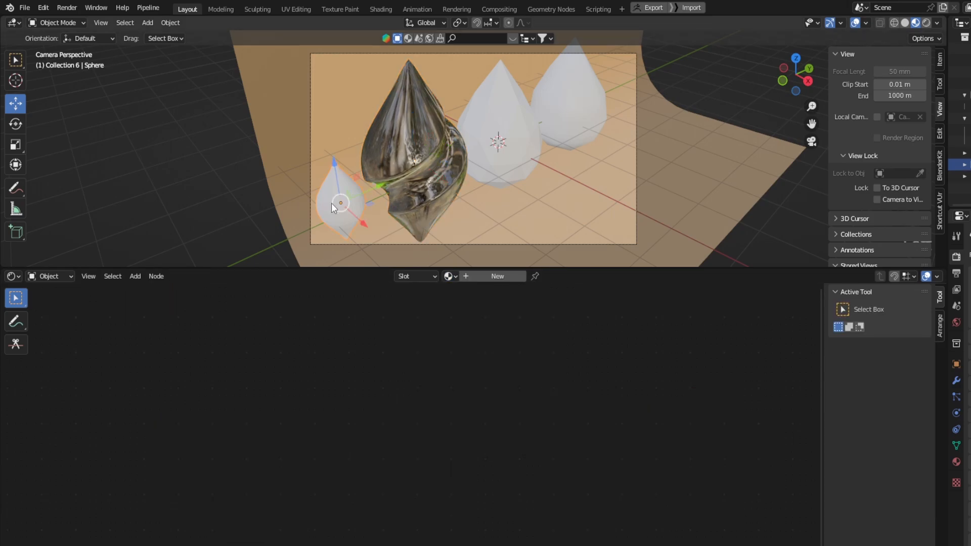
click(450, 276)
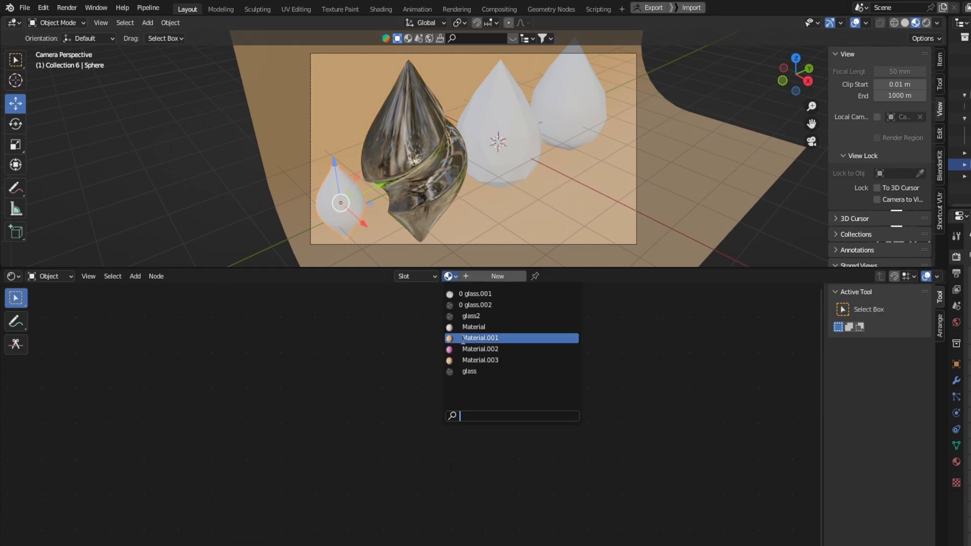
click(477, 304)
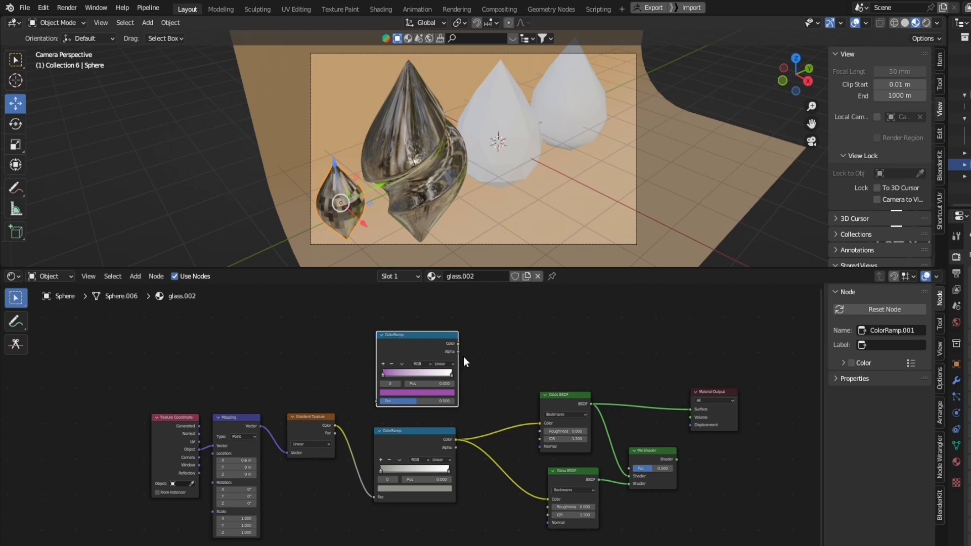
middle_drag(477, 359, 482, 341)
click(481, 277)
click(481, 278)
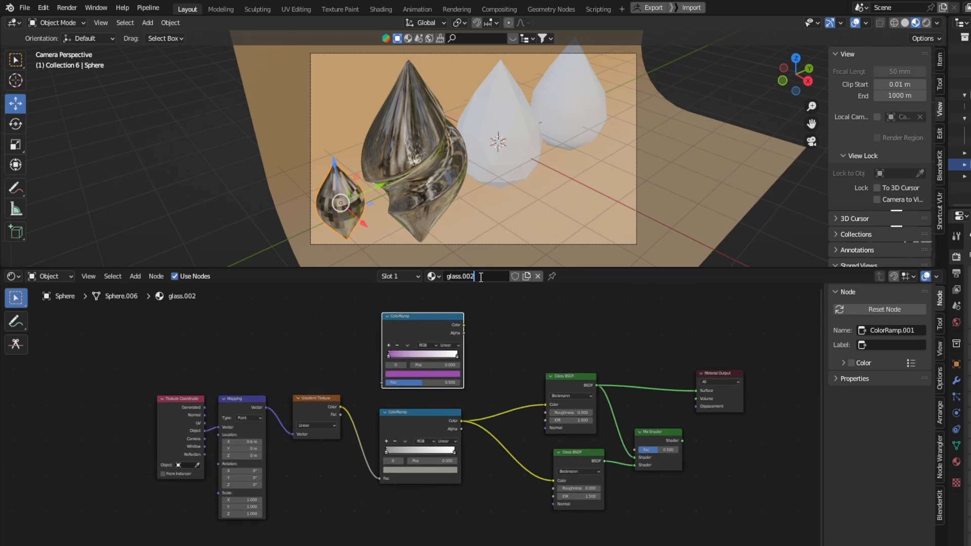
key(BackSpace)
key(BackSpace)
key(BackSpace)
text(lav)
key(Return)
Step: Link the purple ColorRamp's Color to both Glass BSDFs, feed its Fac from the Gradient Texture, and move the grey ramp aside
drag(463, 325, 546, 405)
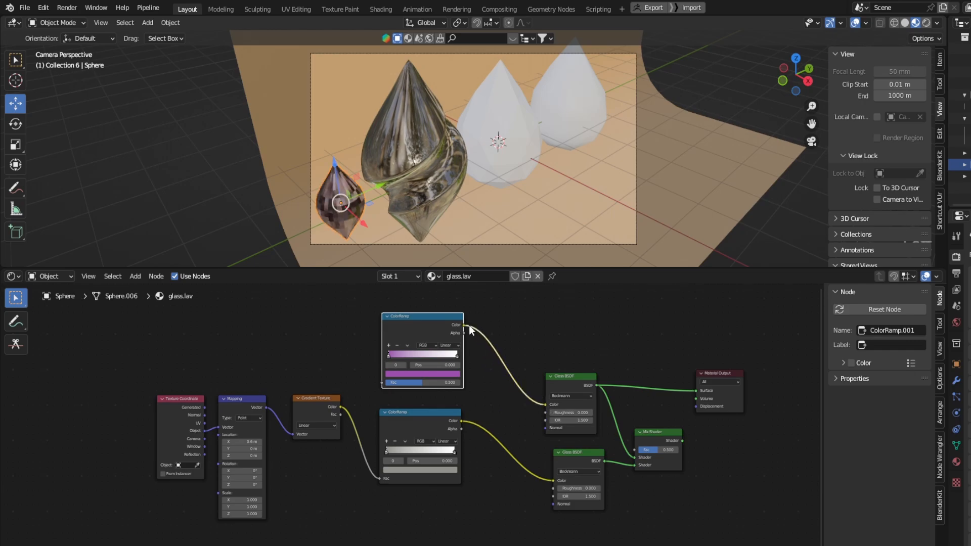
drag(469, 326, 560, 481)
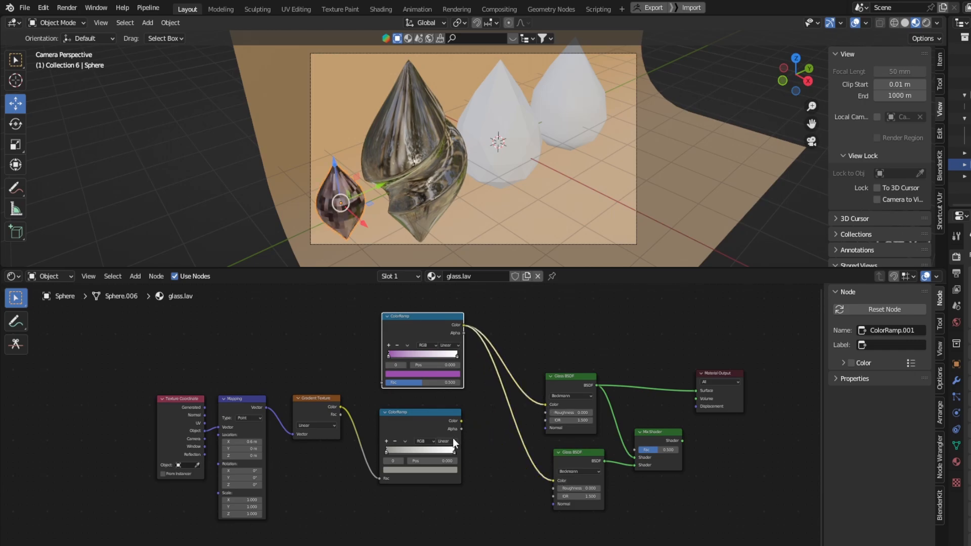
drag(378, 479, 382, 382)
drag(426, 418, 435, 469)
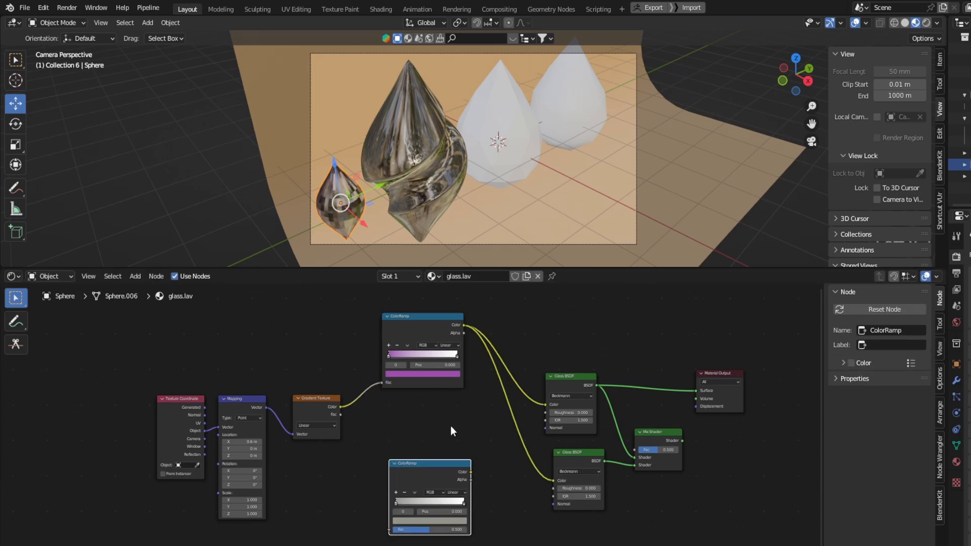
Step: Rename the twisted drop's material to glass-main
click(533, 150)
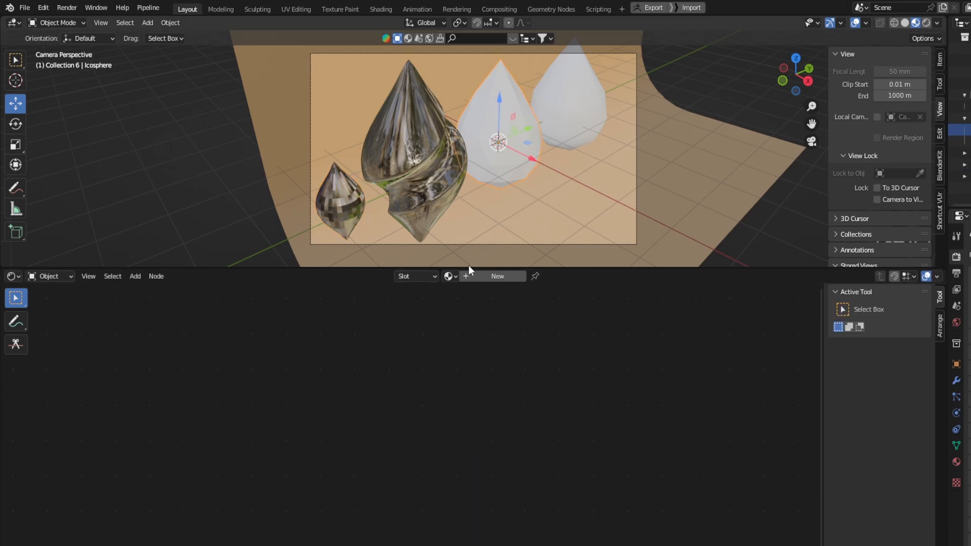
click(457, 273)
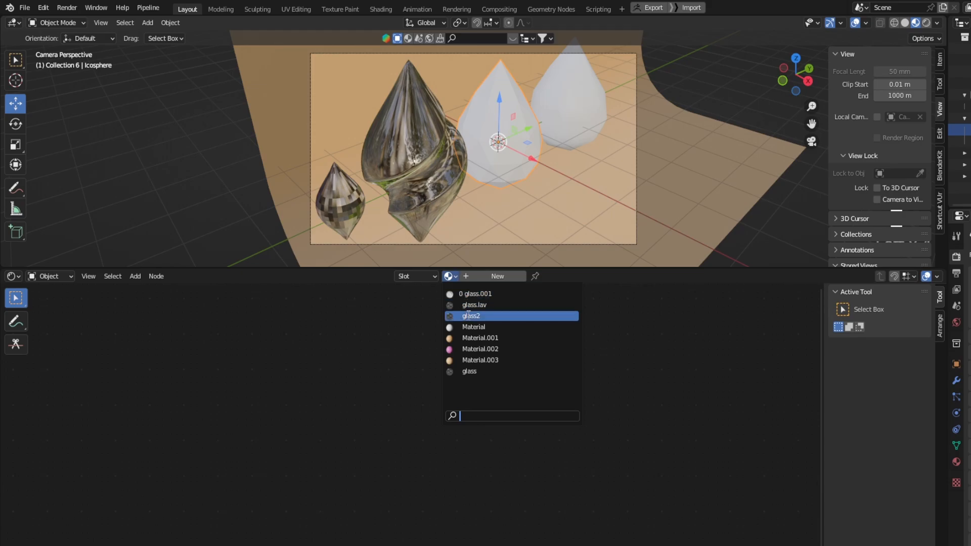
click(413, 159)
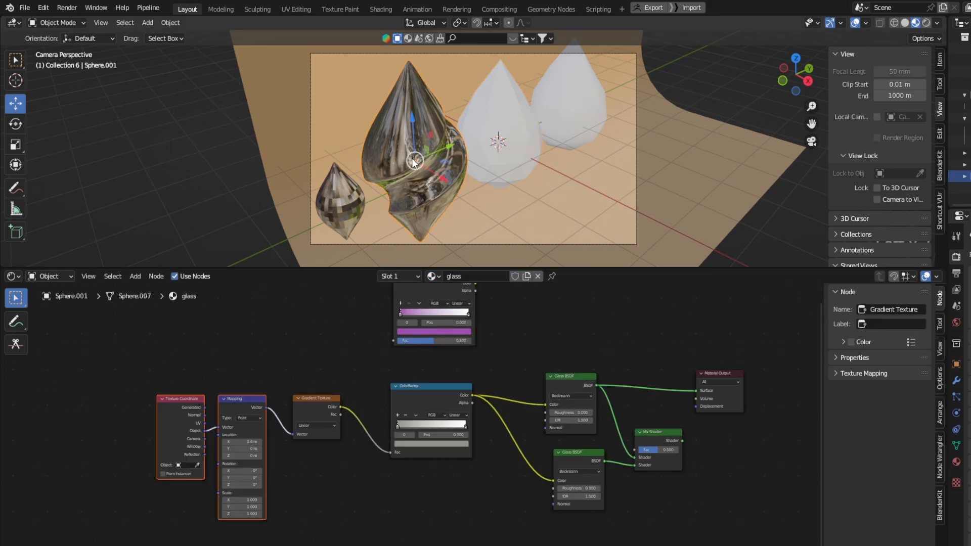
click(468, 277)
text(--main)
key(Return)
Step: Assign the glass-main material to the faceted drop and the rear drop, and clear the selection
click(529, 147)
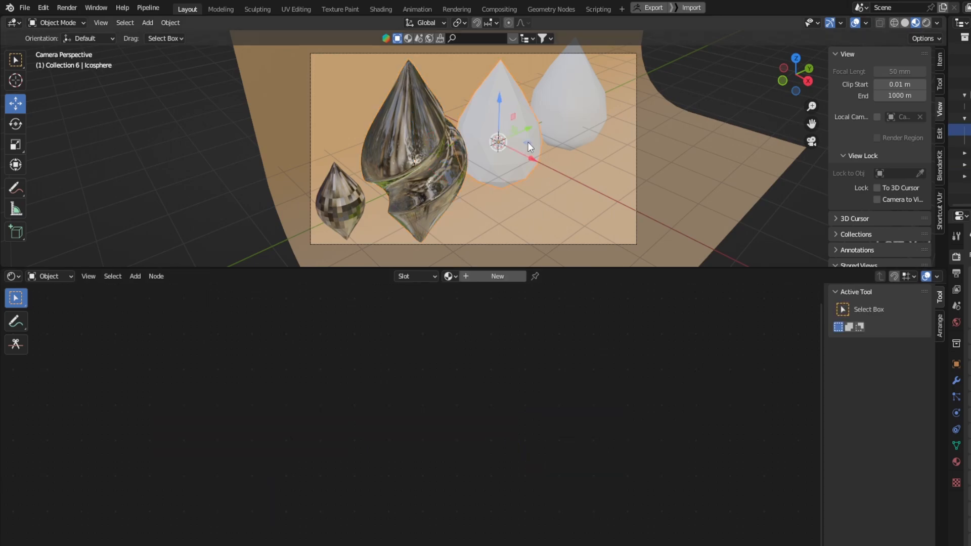
click(449, 276)
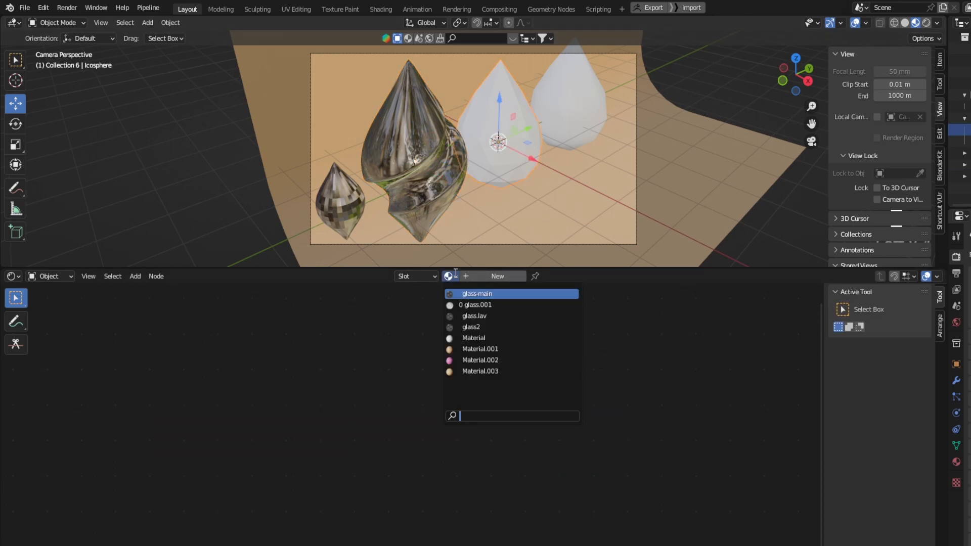
click(477, 293)
click(557, 108)
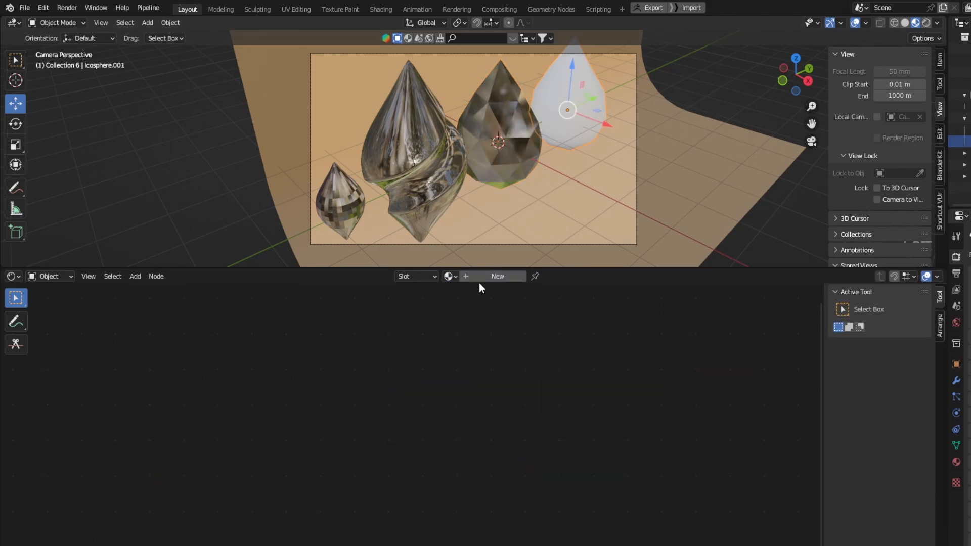
click(448, 277)
click(473, 294)
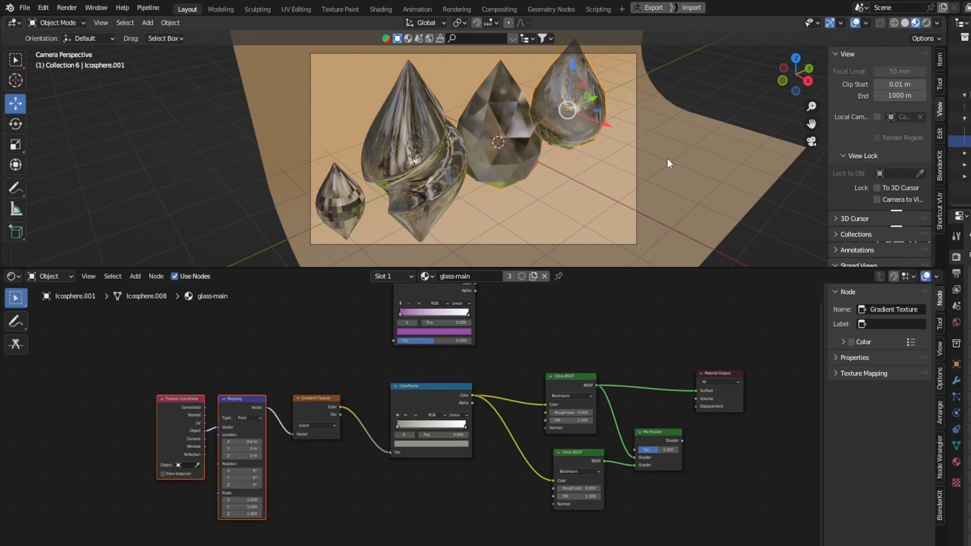
click(694, 92)
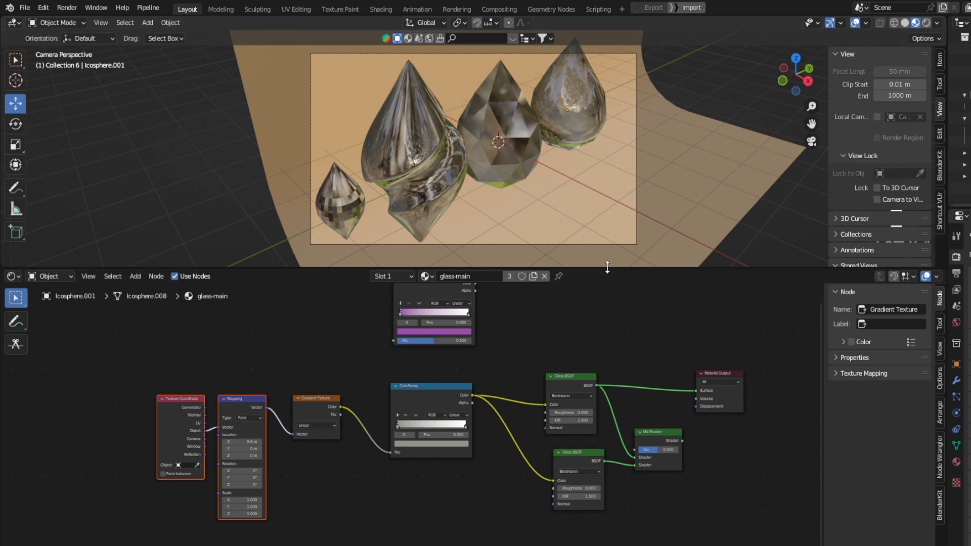
Step: Enlarge the 3D viewport and apply Shade Smooth to the curved backdrop
drag(608, 269, 623, 366)
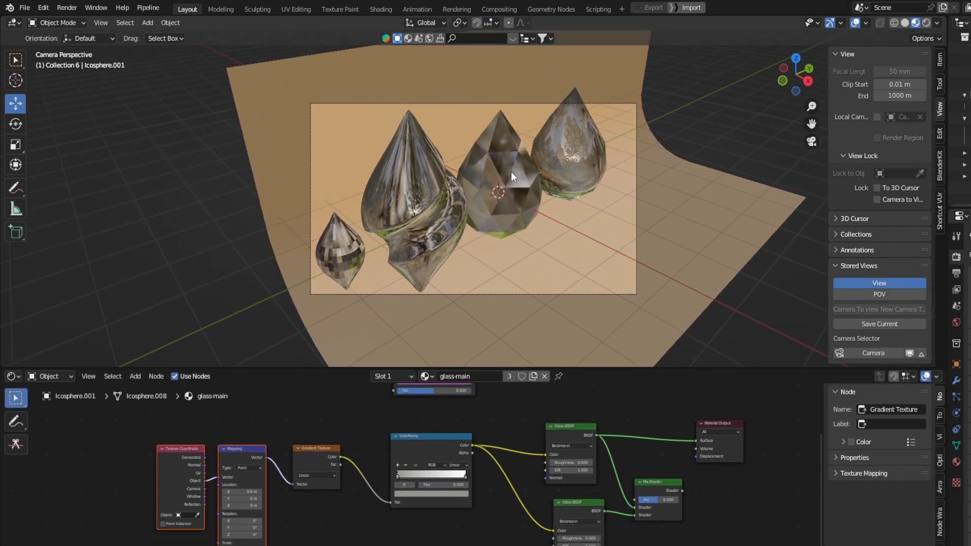
middle_drag(482, 176, 489, 174)
scroll(485, 174, down, 4)
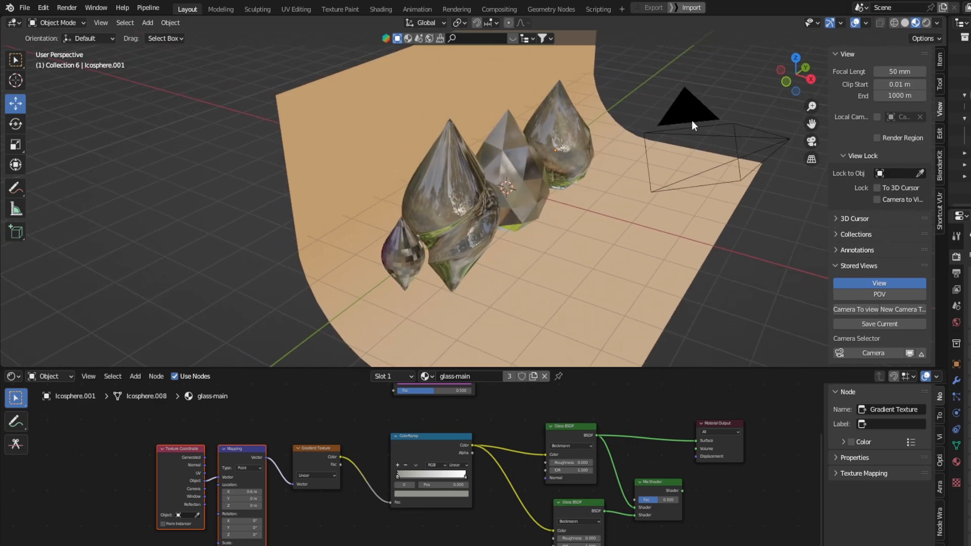
click(805, 142)
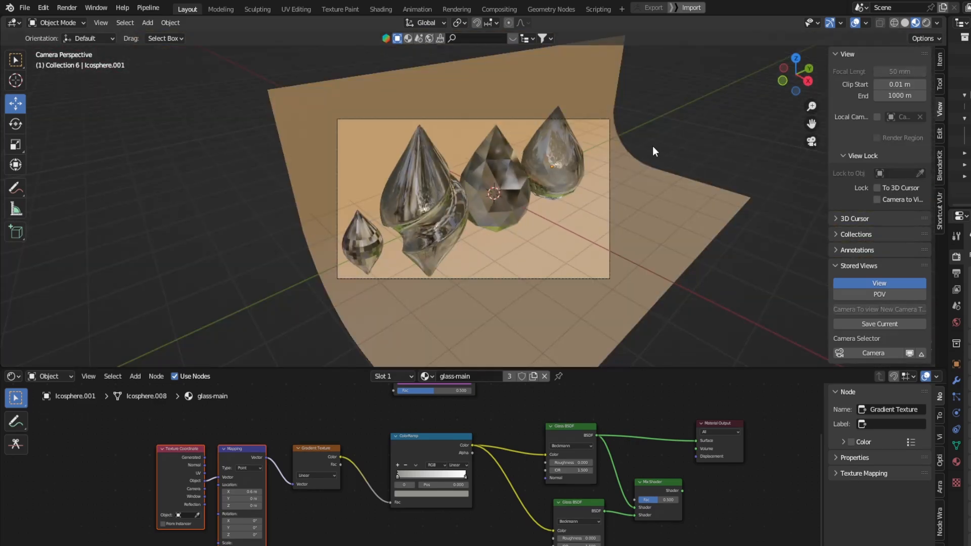
click(649, 186)
right_click(649, 183)
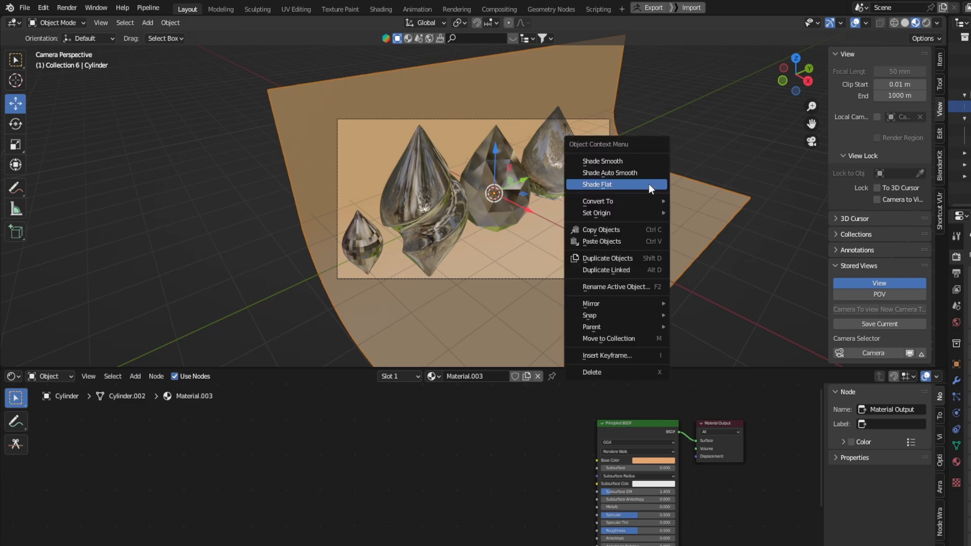
click(630, 162)
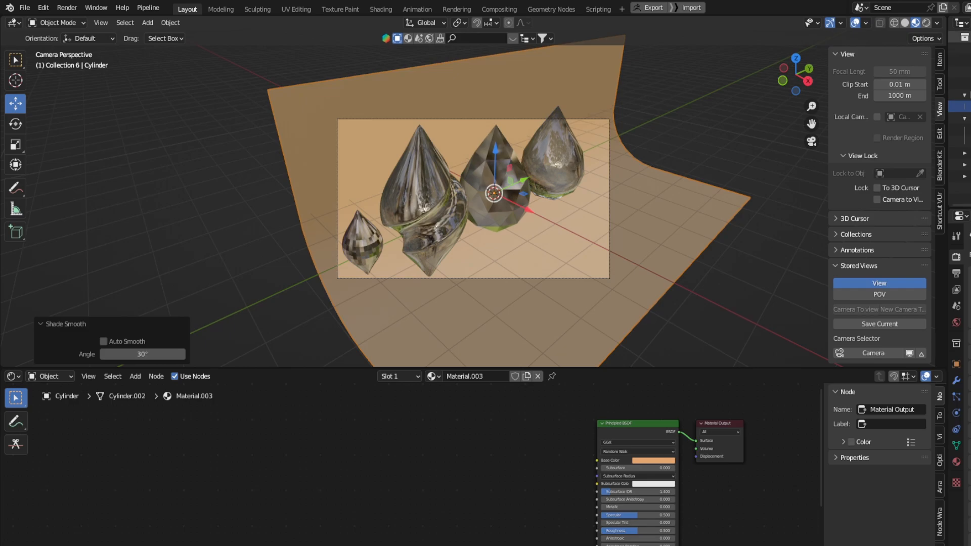
Step: Add a Point light to the Scene Collection, move it along X well in front of the backdrop, and raise it
click(965, 38)
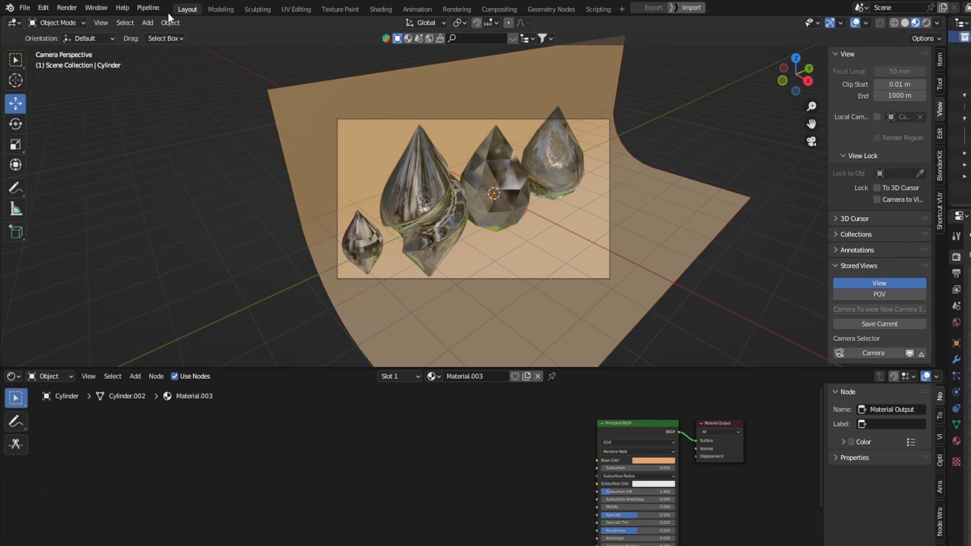
click(151, 23)
mouse_move(162, 180)
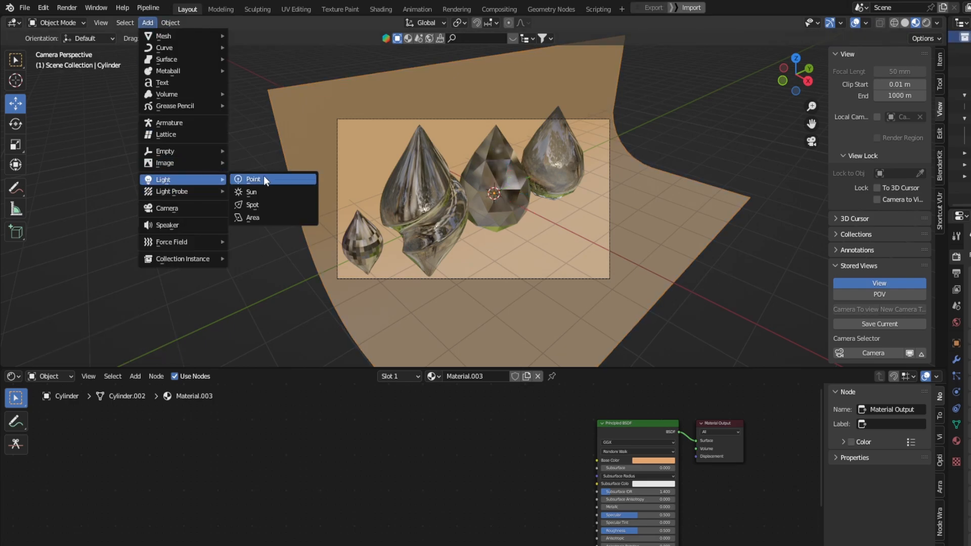
click(263, 177)
scroll(541, 191, down, 2)
middle_drag(533, 190, 527, 190)
drag(526, 191, 673, 230)
scroll(667, 221, down, 5)
drag(523, 213, 663, 251)
drag(624, 210, 630, 152)
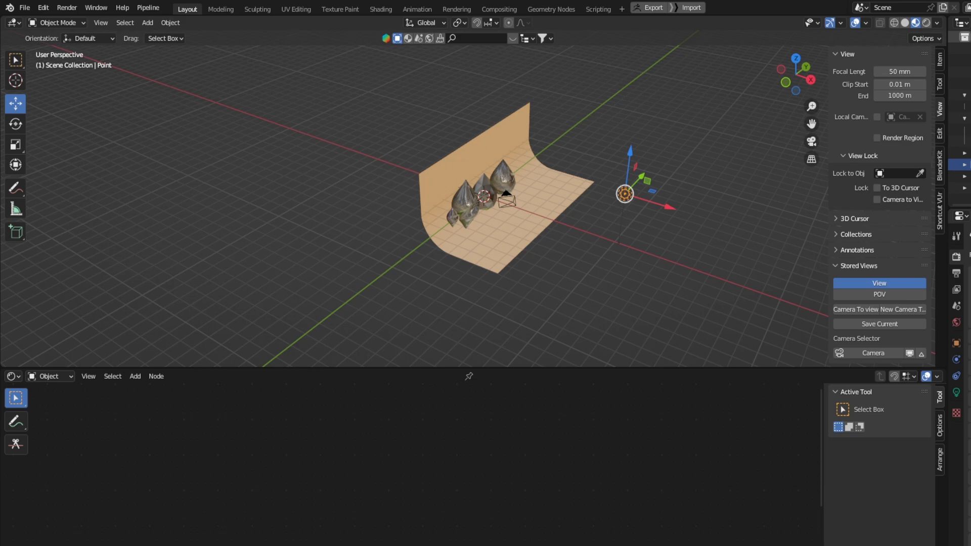
Step: Add a Sun light, move it along X beyond the point light, and raise it about 5.6 m
click(148, 22)
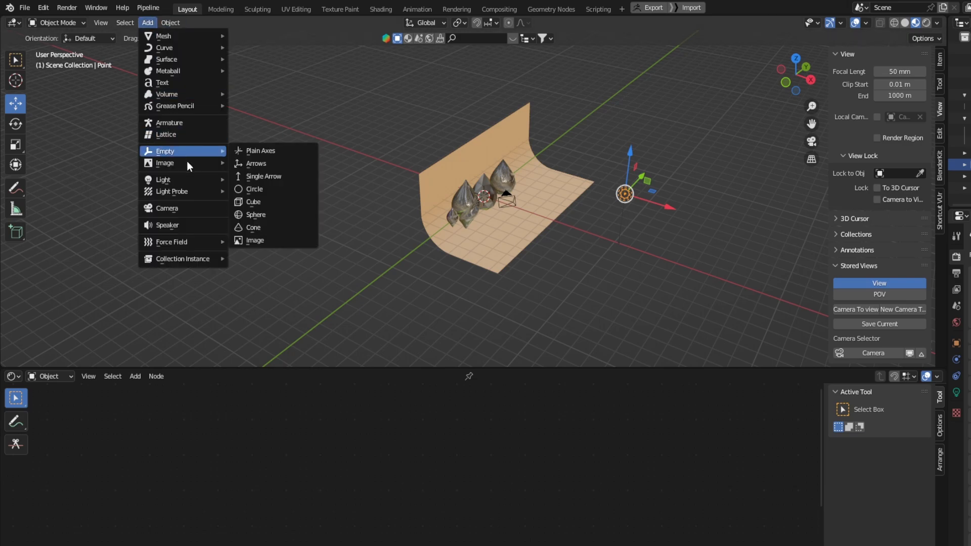
mouse_move(189, 178)
click(266, 193)
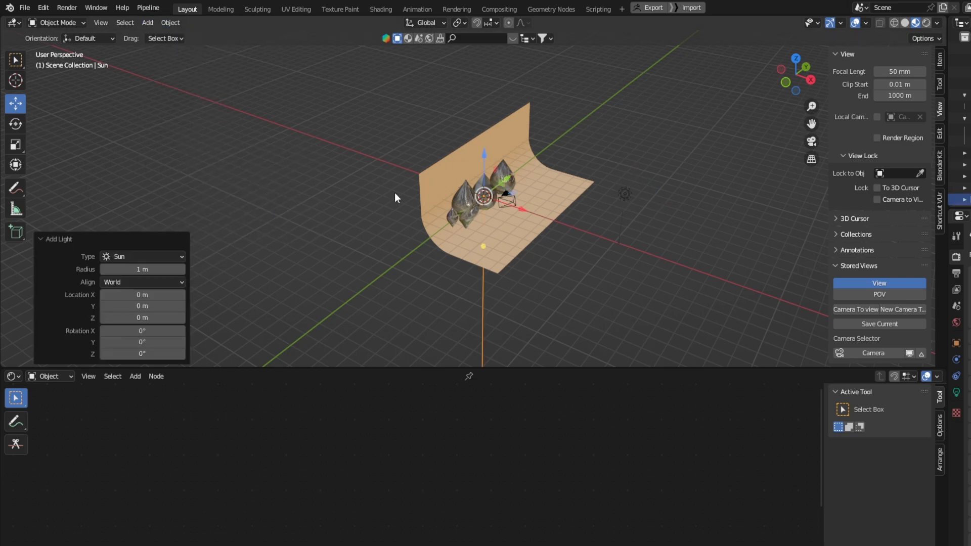
middle_drag(499, 233, 530, 190)
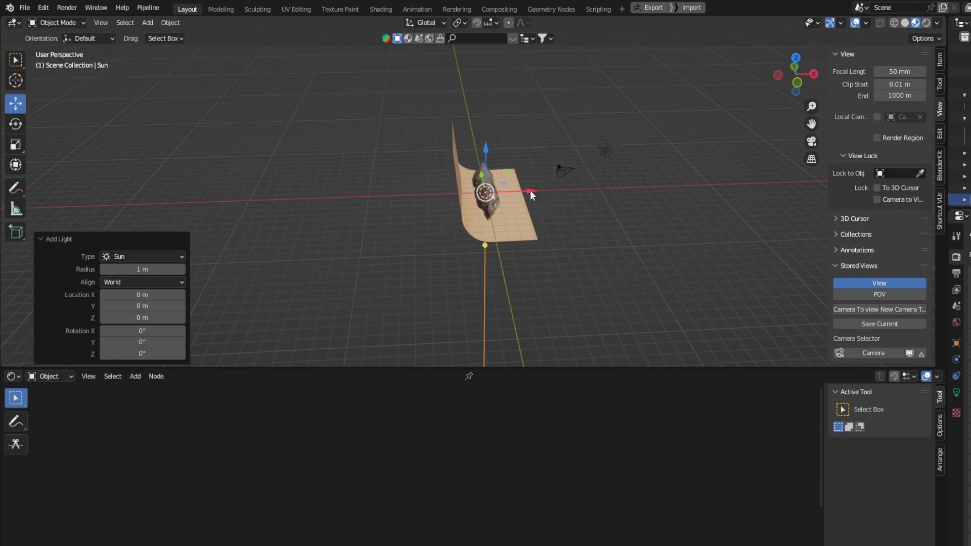
drag(530, 190, 685, 186)
drag(638, 165, 647, 101)
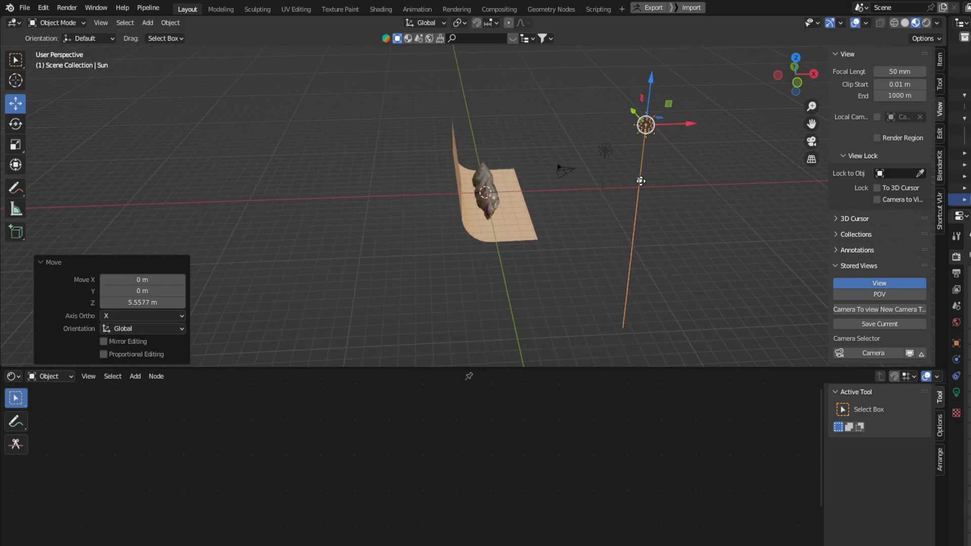
Step: Aim the Sun light's beam at the drops and the backdrop, and return to the camera view
drag(641, 181, 560, 161)
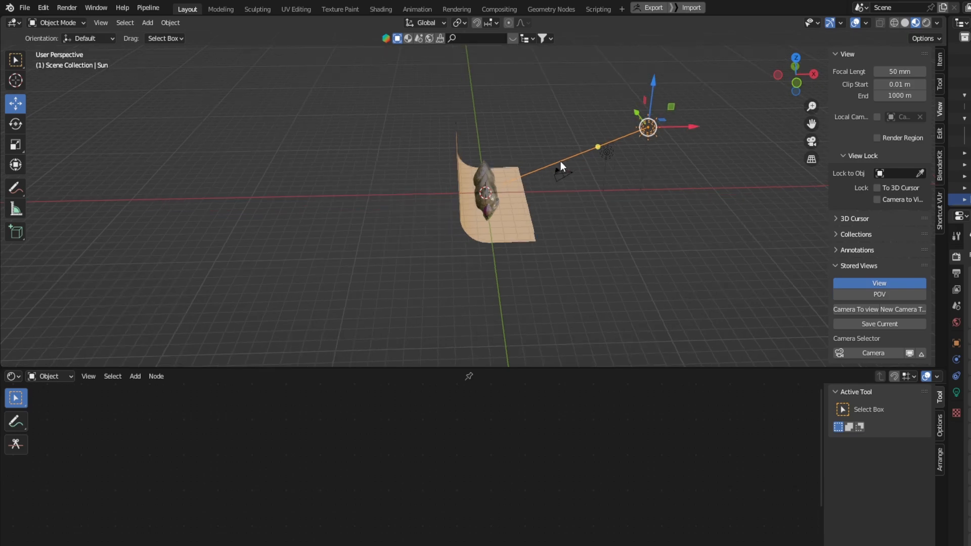
middle_drag(560, 162, 559, 192)
middle_drag(624, 187, 512, 191)
drag(544, 249, 476, 198)
middle_drag(506, 235, 629, 165)
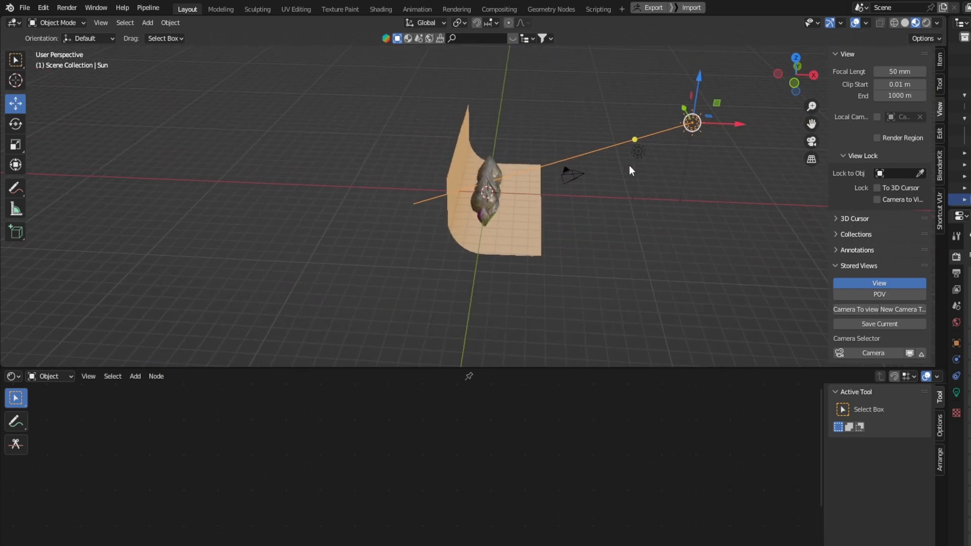
click(811, 141)
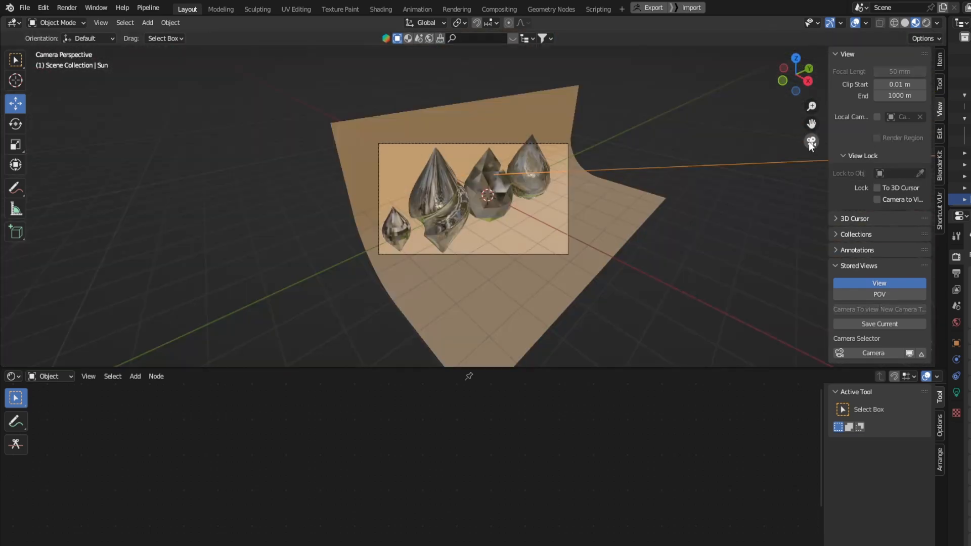
scroll(554, 150, up, 3)
scroll(554, 149, down, 4)
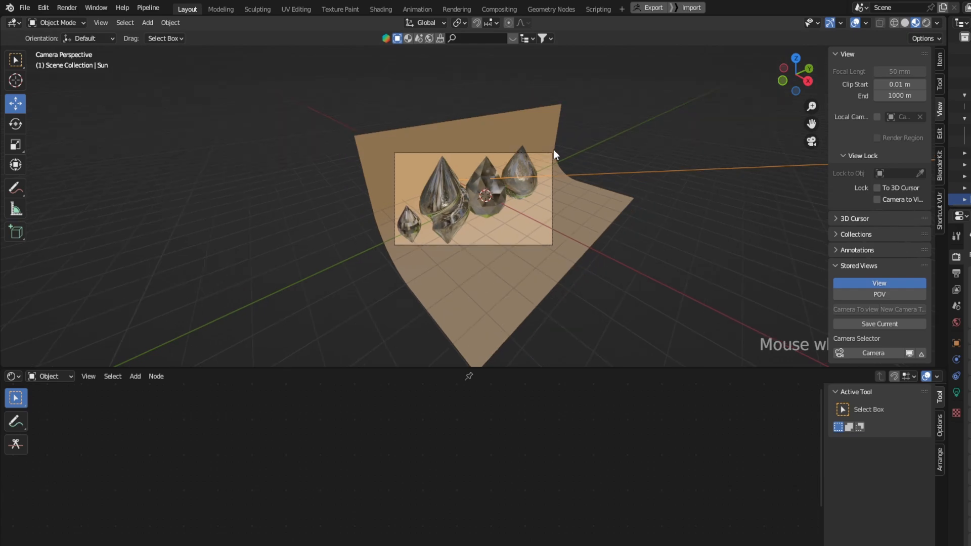
scroll(554, 150, up, 3)
Step: Write the annotation "RCV" beside the curved backdrop with an arrow pointing to it
click(428, 86)
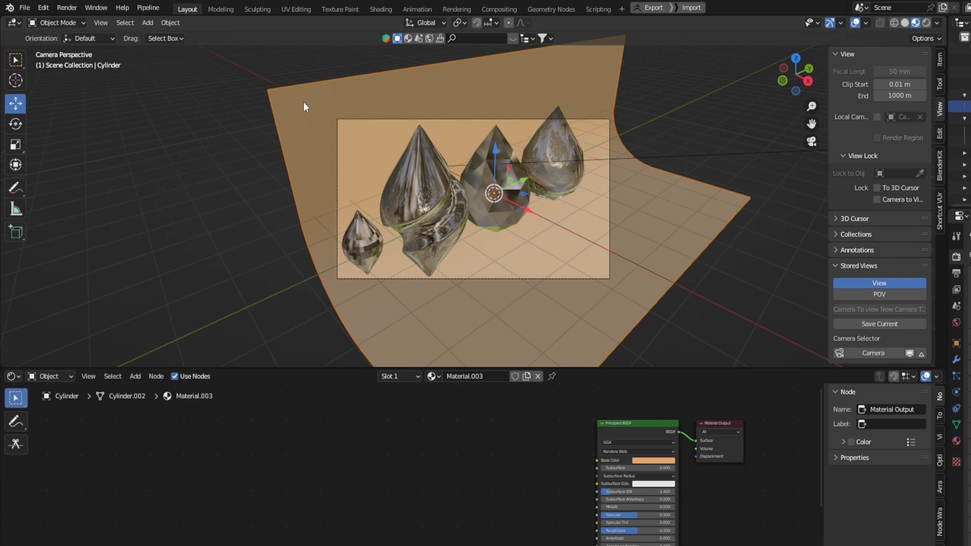
click(17, 188)
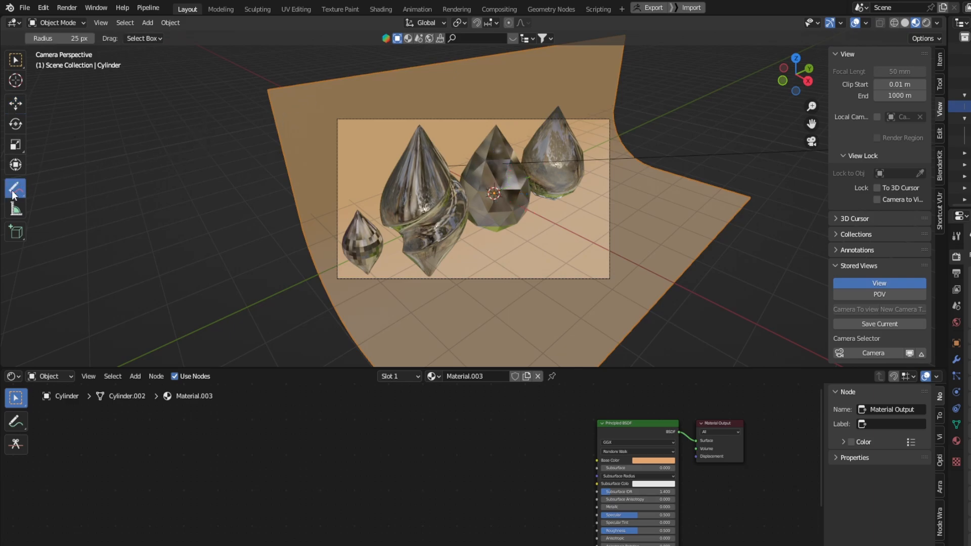
click(11, 194)
click(64, 193)
mouse_move(164, 170)
mouse_down()
mouse_move(168, 200)
mouse_move(279, 135)
mouse_move(275, 154)
mouse_up()
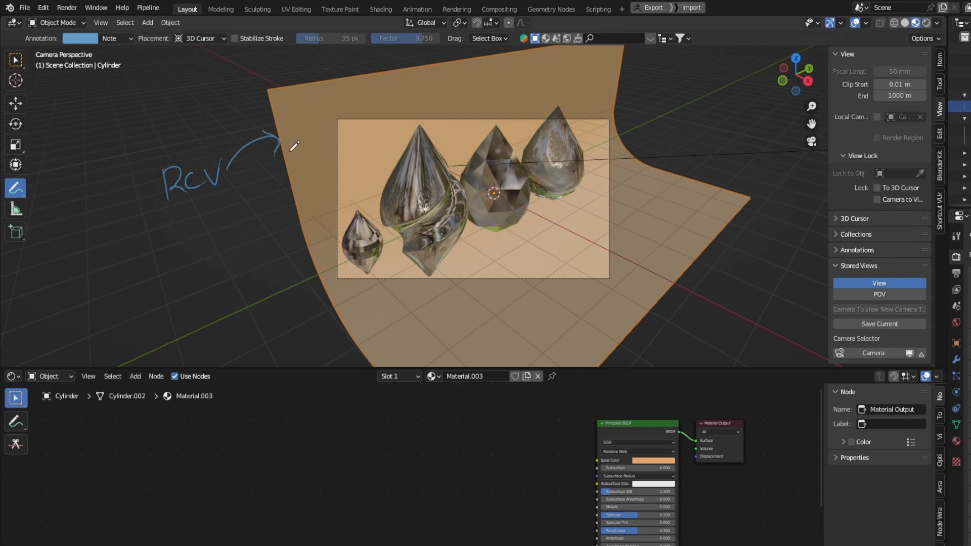
Step: Write the annotation "CAST" below the first label with an arrow pointing to the small drop
mouse_move(364, 247)
mouse_down()
mouse_move(358, 260)
mouse_move(214, 310)
mouse_up()
drag(219, 310, 231, 296)
drag(249, 278, 238, 301)
drag(253, 276, 272, 269)
drag(270, 270, 275, 297)
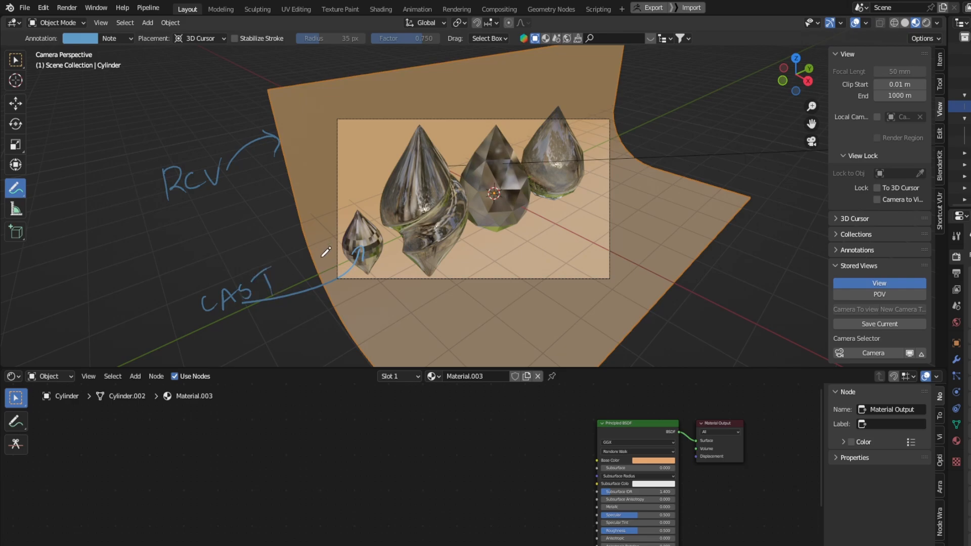
Step: Leave annotating, select the backdrop and the small drop in turn, and look through the small drop's object properties
click(17, 60)
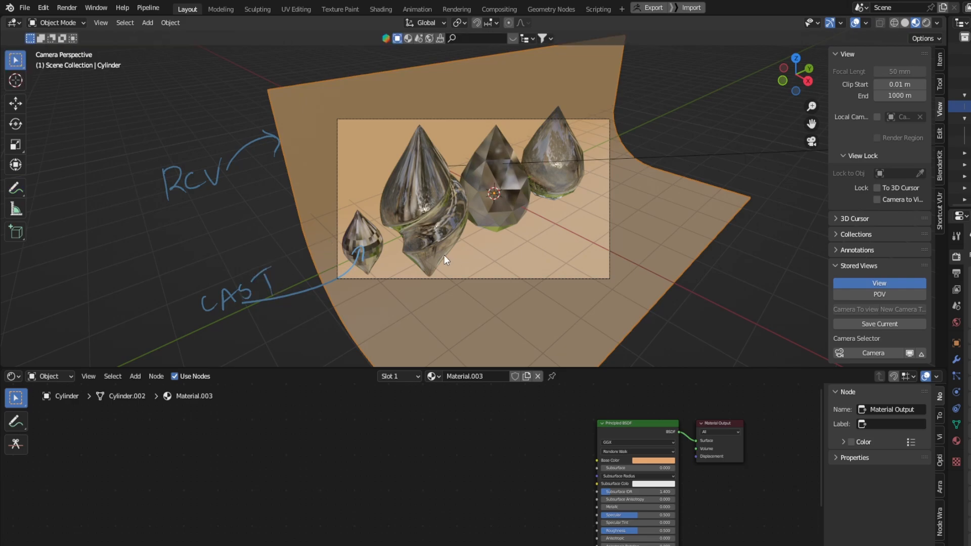
click(376, 232)
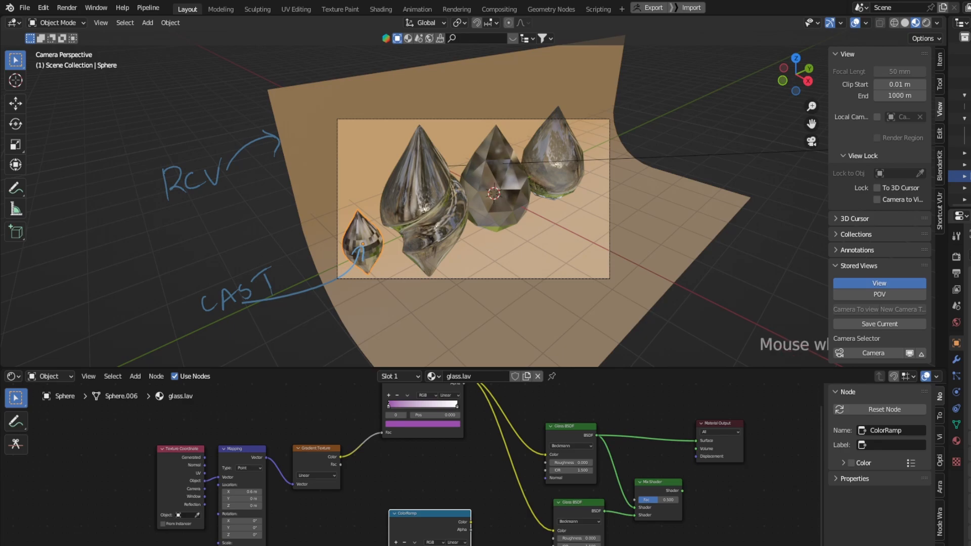
click(430, 334)
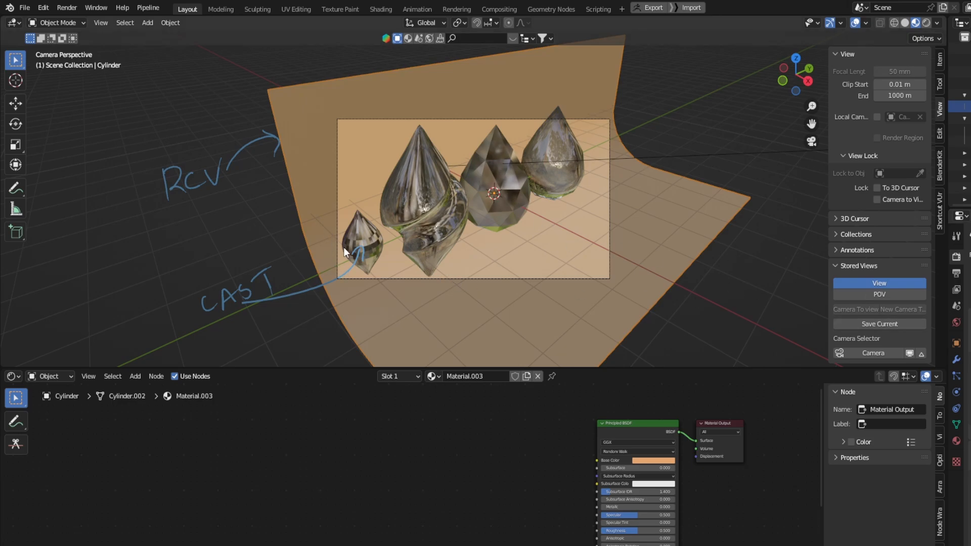
click(360, 239)
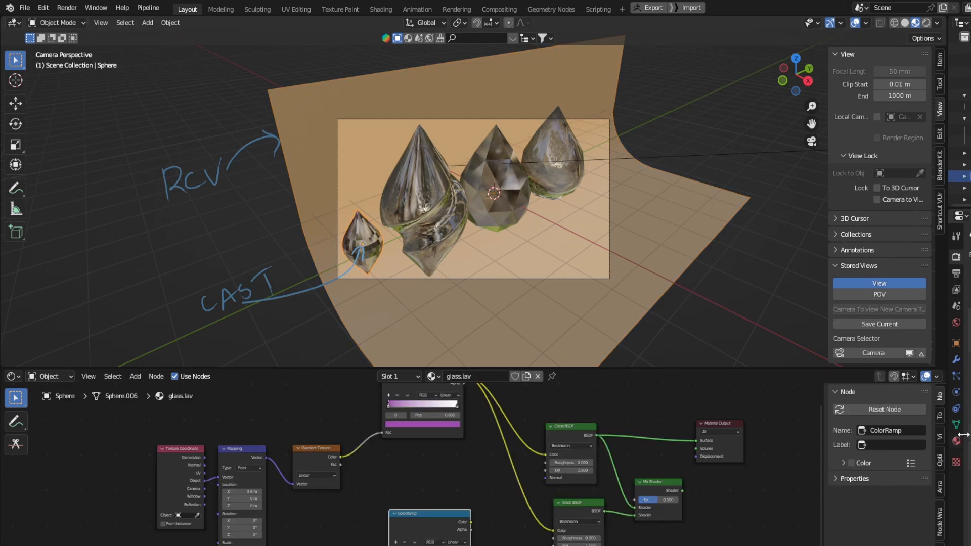
scroll(970, 284, down, 2)
click(958, 345)
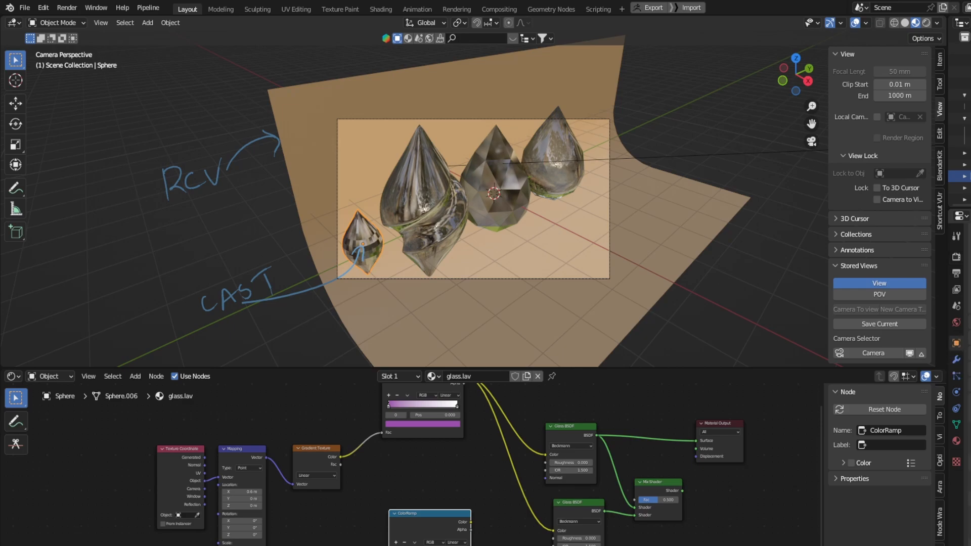
scroll(967, 405, down, 5)
Step: Select the twisted drop, the faceted drop and the rear drop one after another, ending with the curved backdrop
click(421, 201)
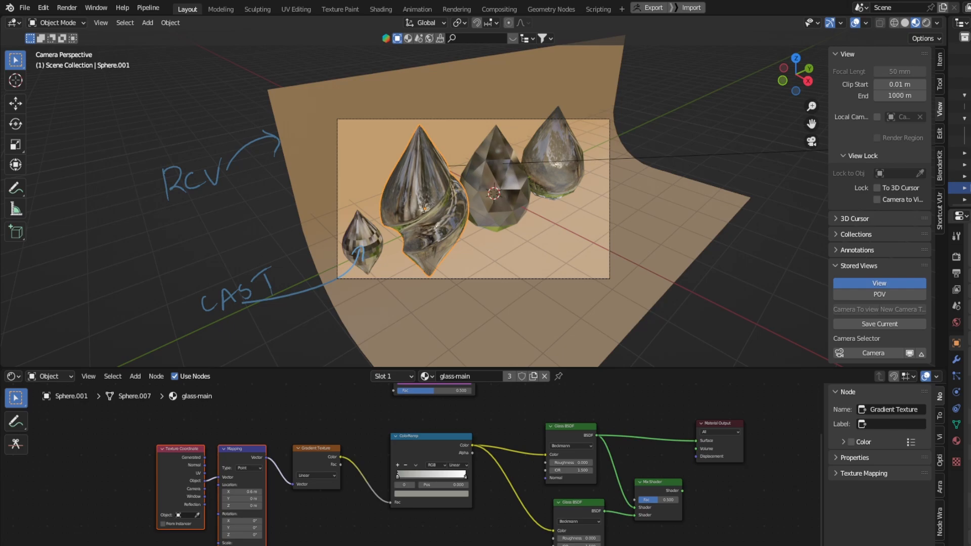
shift+click(512, 176)
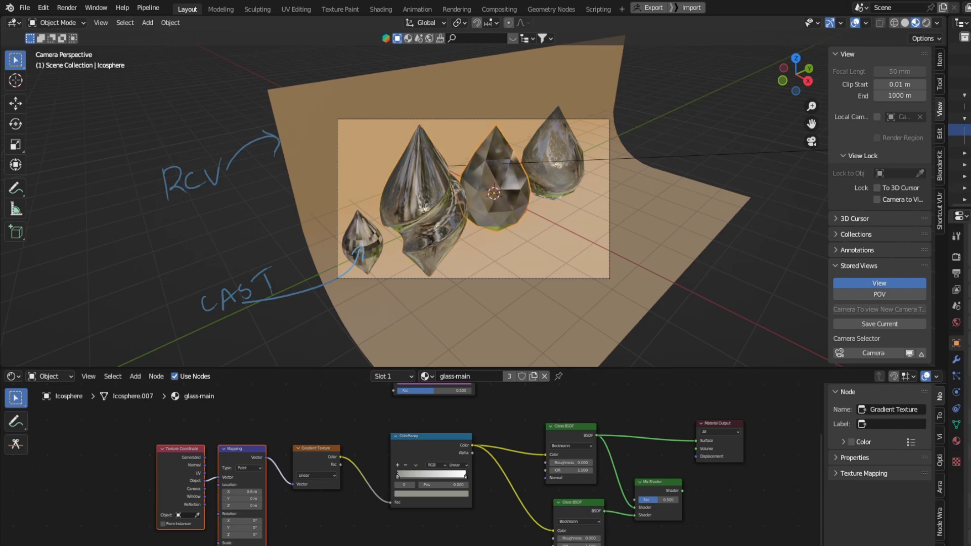
click(624, 149)
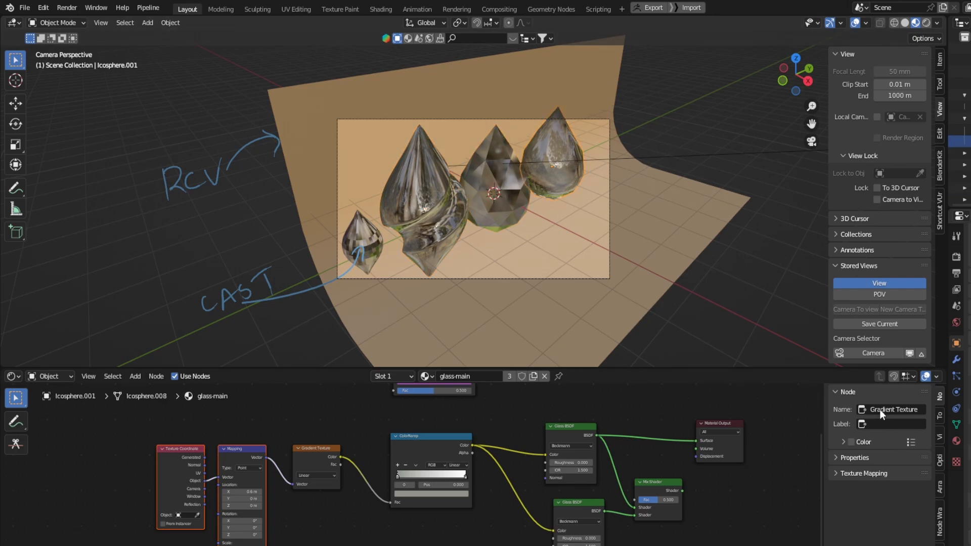
click(556, 306)
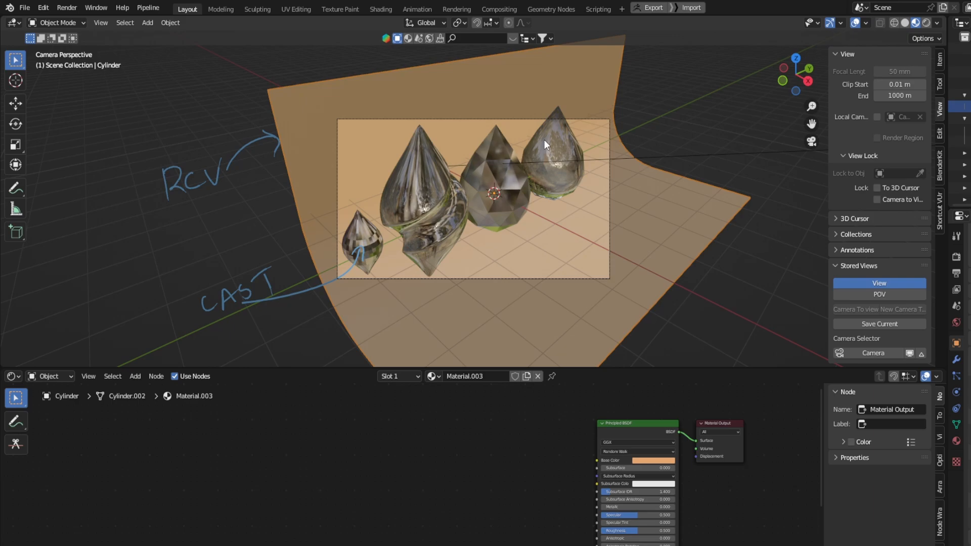
Step: With the top collection active, add a 2 m plane at the origin and raise it about 3.36 m above the drops
scroll(541, 121, down, 3)
mouse_move(526, 180)
middle_down()
mouse_move(468, 190)
mouse_move(426, 181)
mouse_move(511, 184)
middle_up()
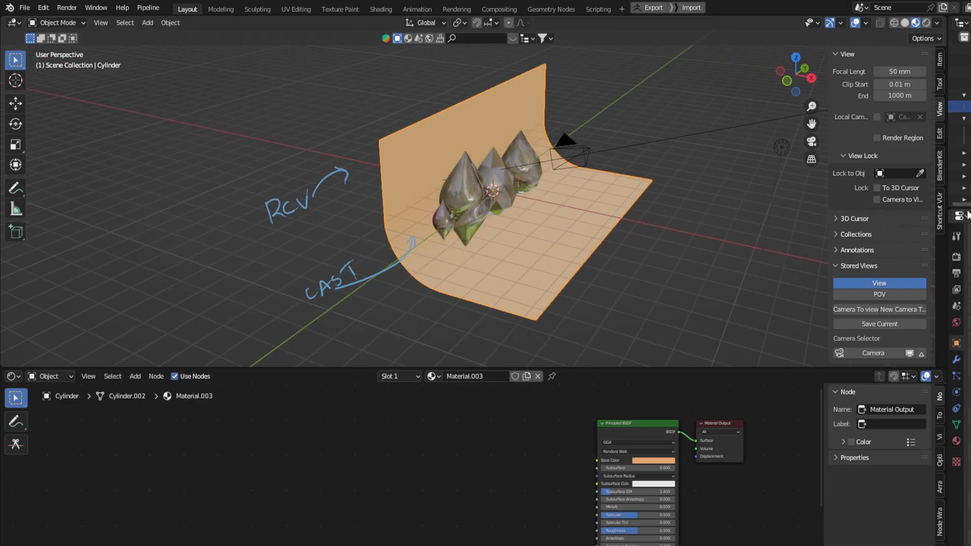
drag(969, 207, 969, 306)
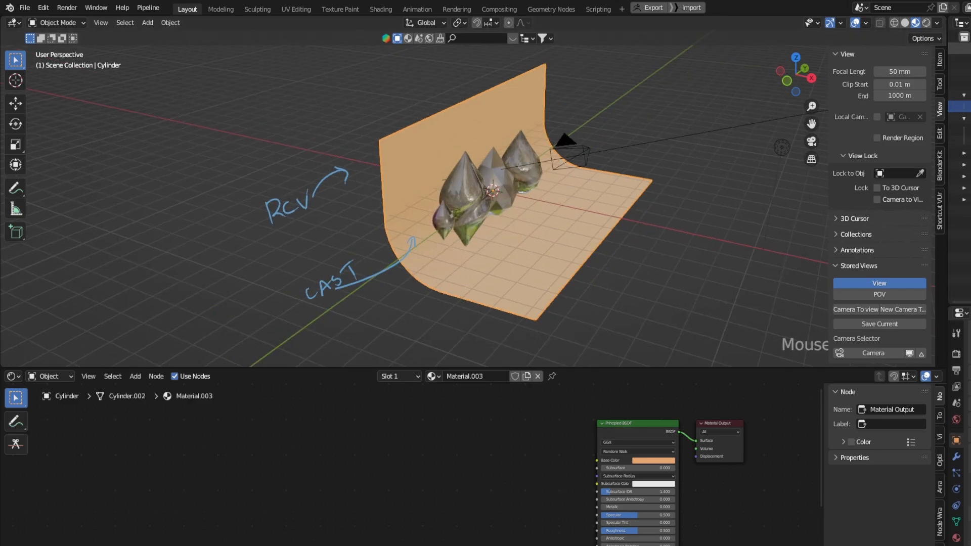
click(966, 37)
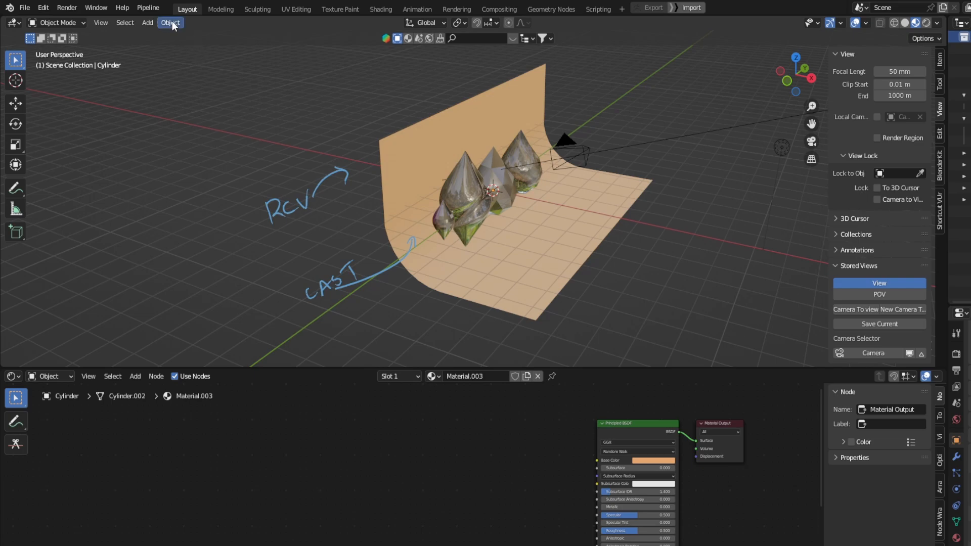
click(152, 22)
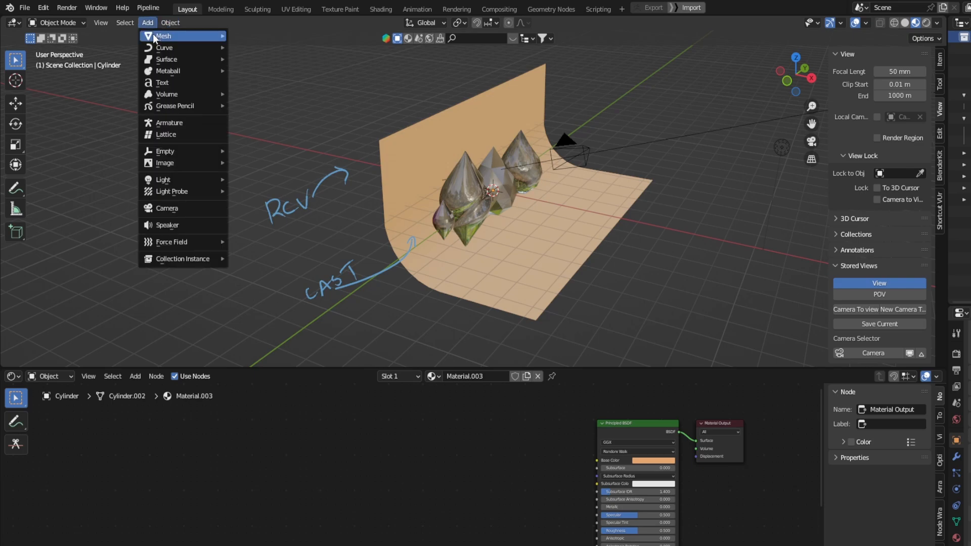
mouse_move(153, 35)
click(251, 35)
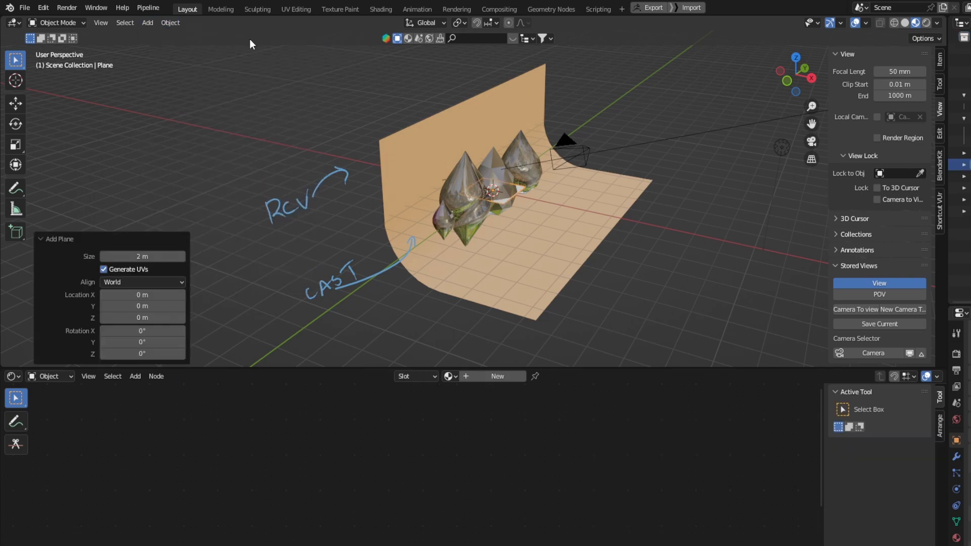
middle_drag(523, 179, 484, 171)
click(16, 107)
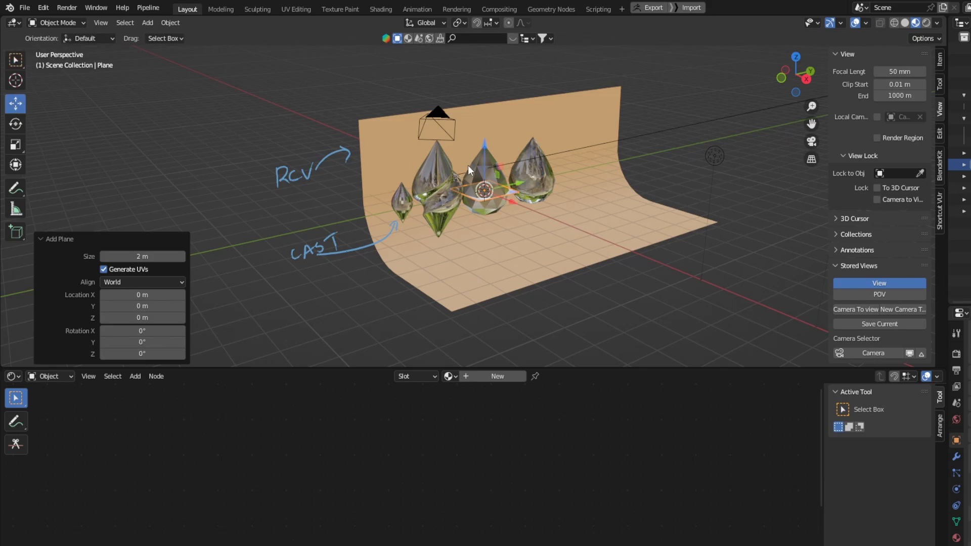
drag(489, 158, 488, 65)
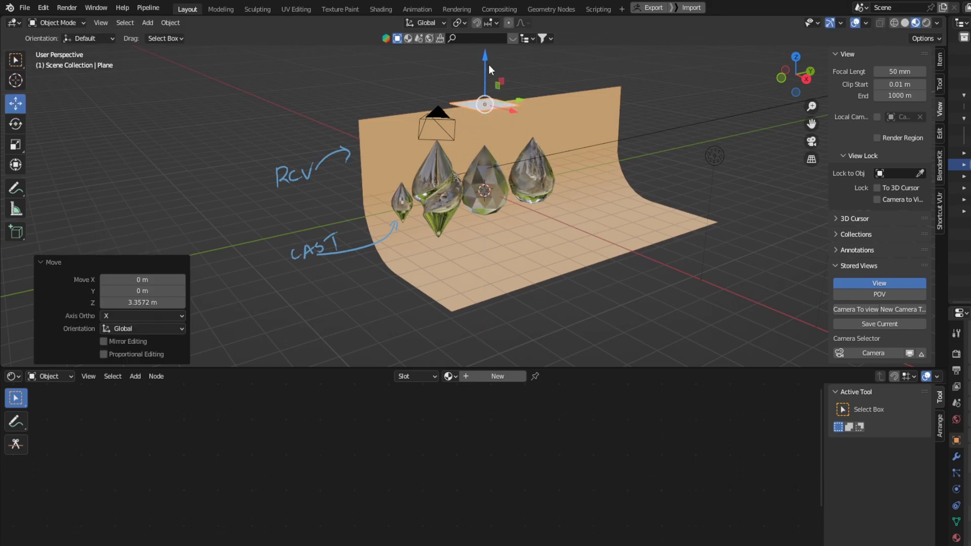
Step: Scale the overhead plane uniformly by about 5.11 and apply its scale
key(s)
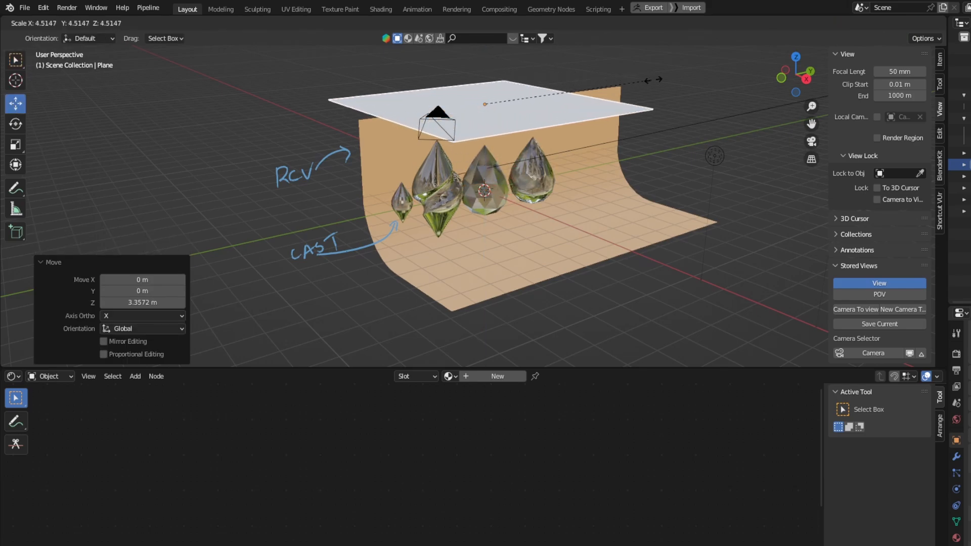
click(674, 97)
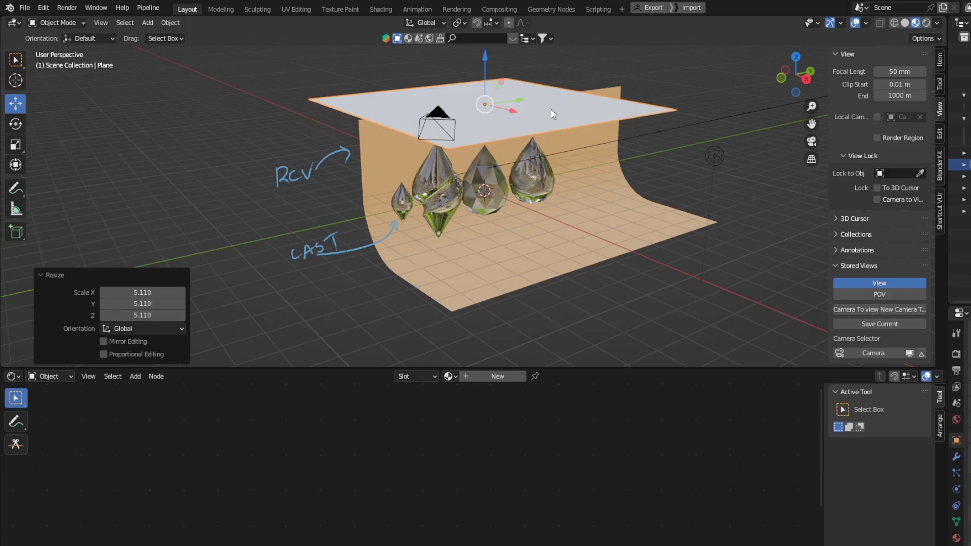
key(ctrl+a)
click(538, 111)
Step: Tilt the overhead plane about -10.2° around the Y axis, judging it from the camera view
middle_drag(537, 111, 481, 142)
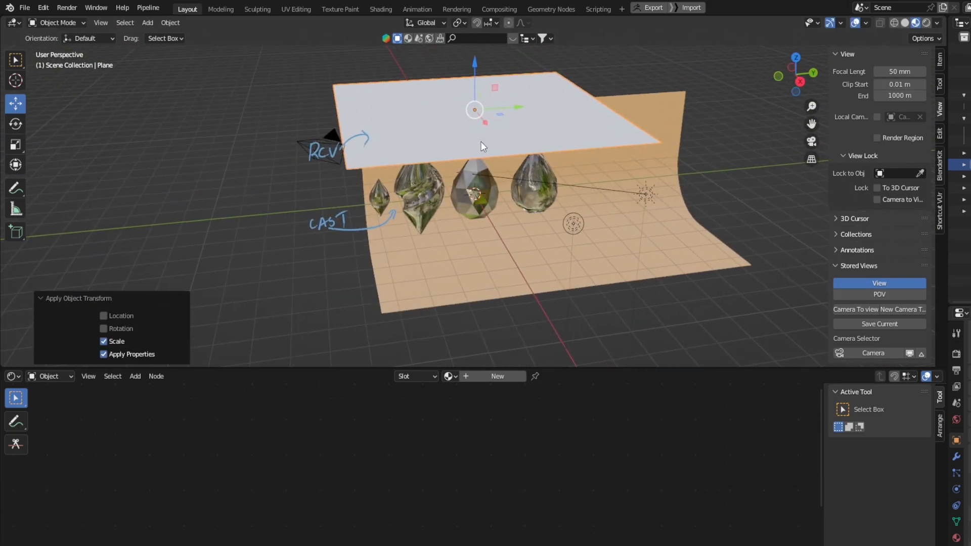
click(608, 173)
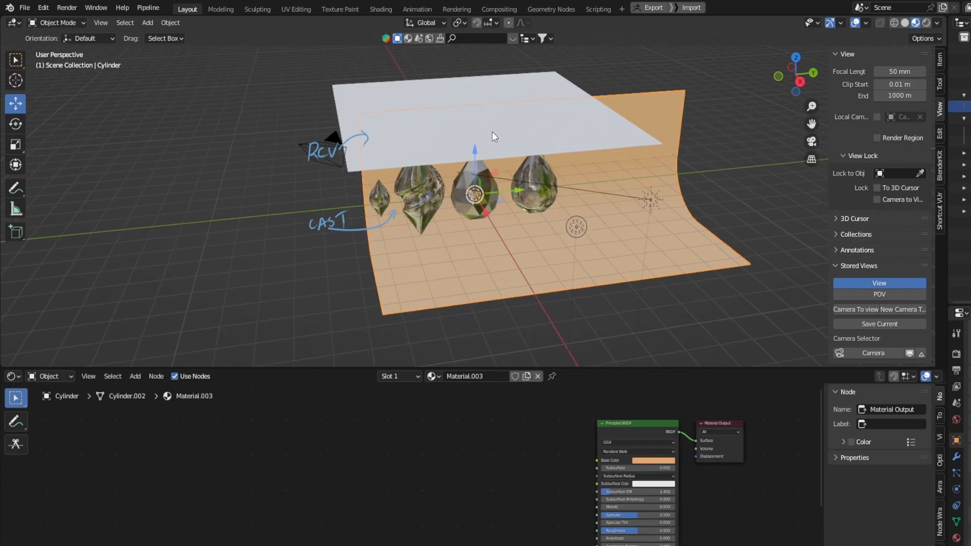
click(806, 141)
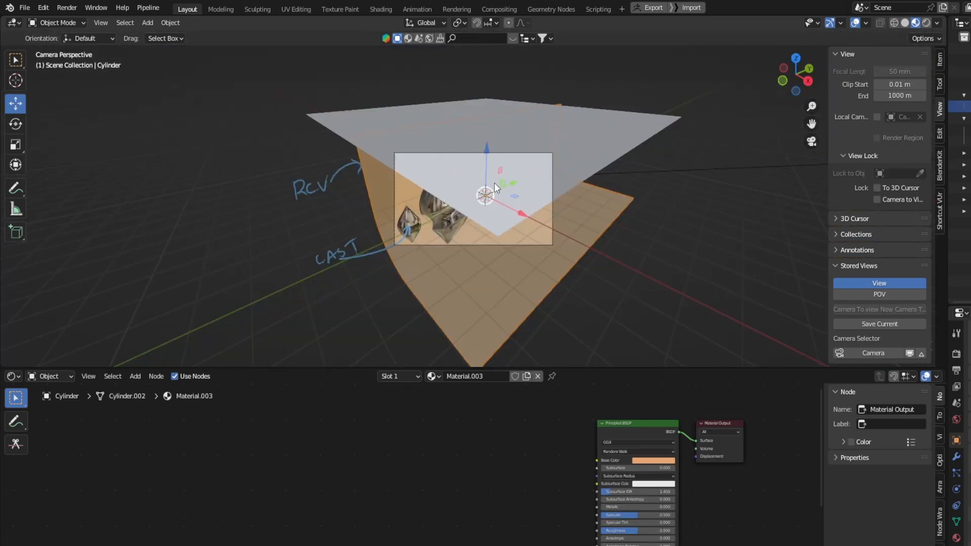
click(573, 125)
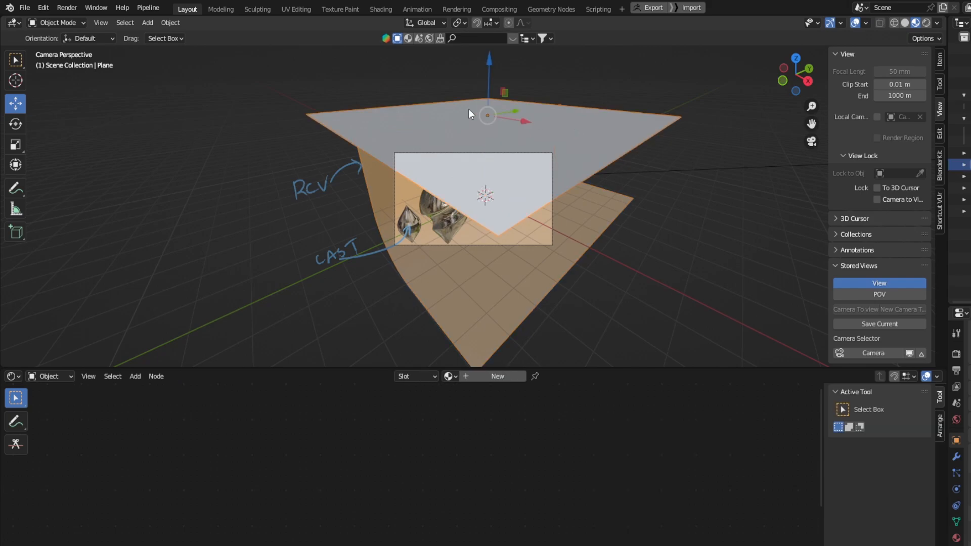
click(16, 124)
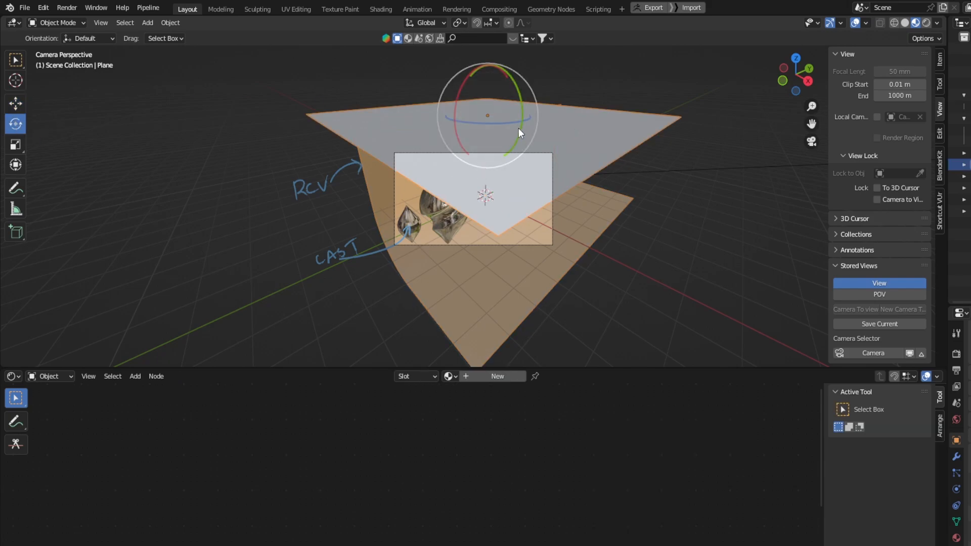
drag(517, 129, 514, 156)
Step: Stretch the overhead plane along Y, then shift it along Y toward the small drop and raise it about 0.09 m
middle_drag(514, 156, 484, 146)
scroll(505, 165, down, 5)
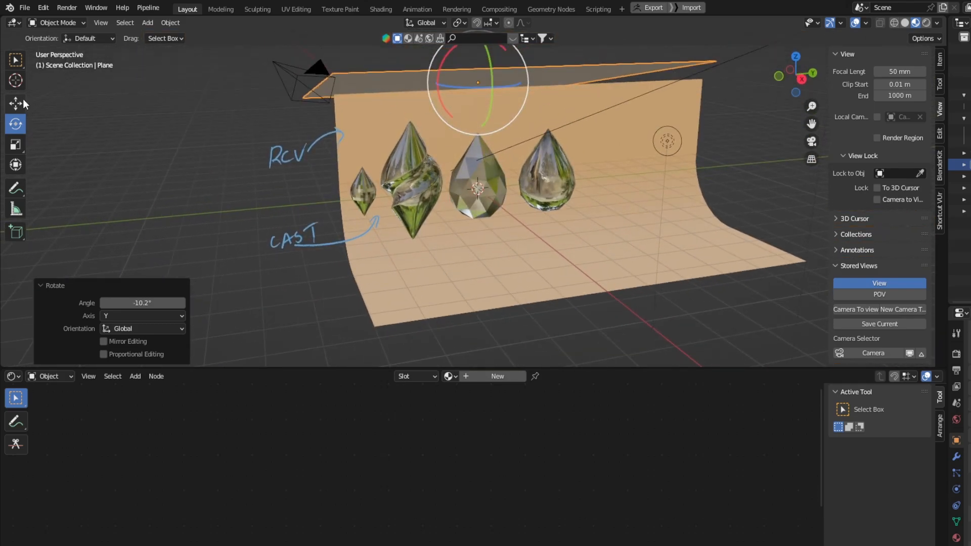
click(16, 145)
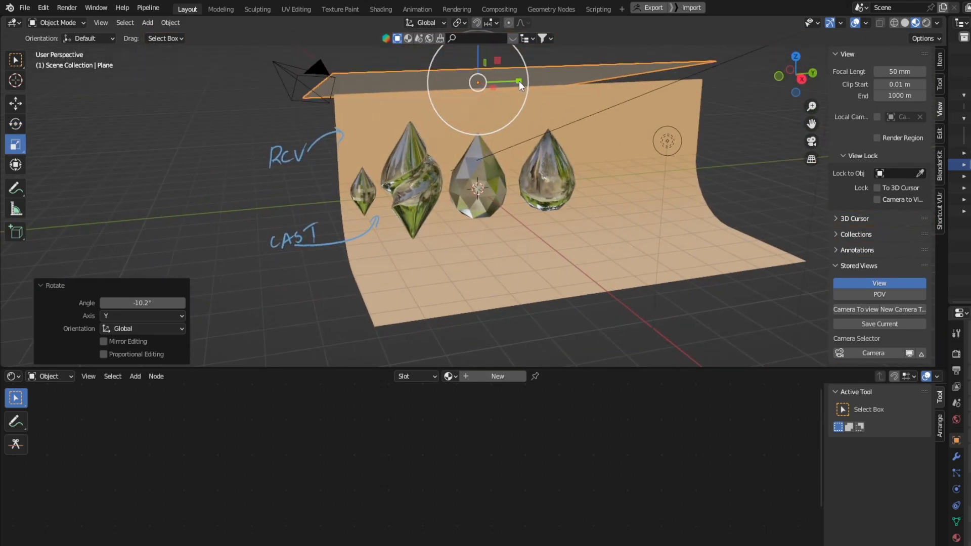
drag(519, 81, 451, 79)
click(16, 104)
click(812, 142)
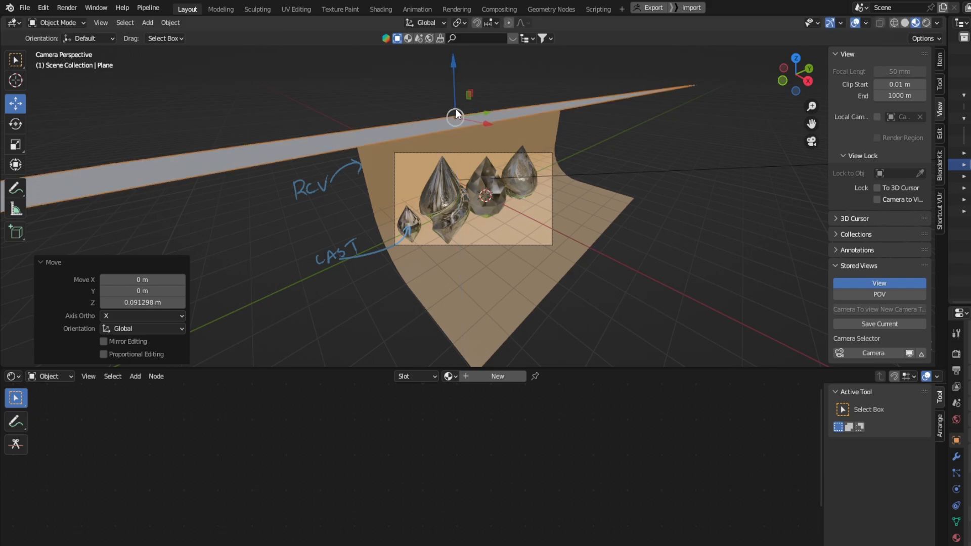
Step: Move the overhead plane about 0.57 m along X
scroll(453, 111, up, 2)
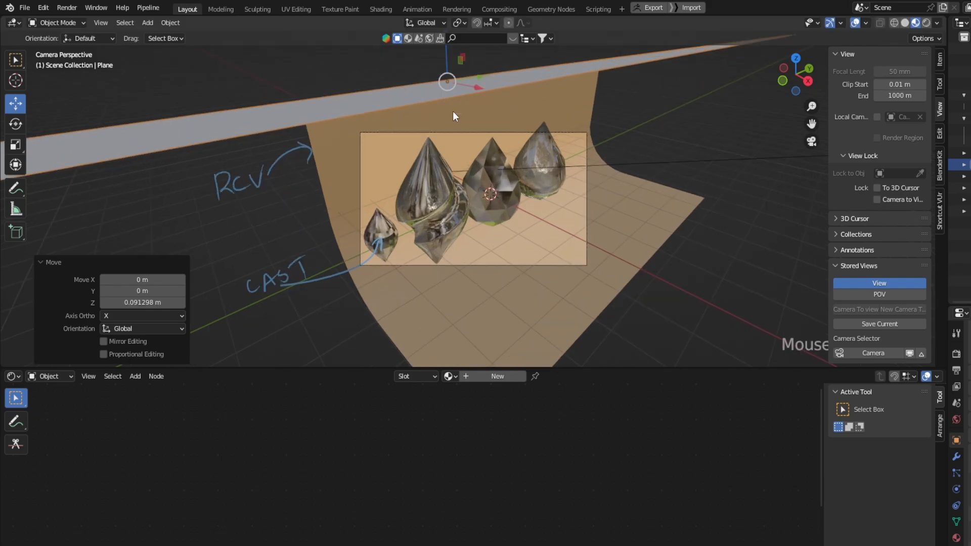
scroll(454, 111, down, 1)
middle_drag(454, 112, 477, 128)
scroll(463, 148, down, 7)
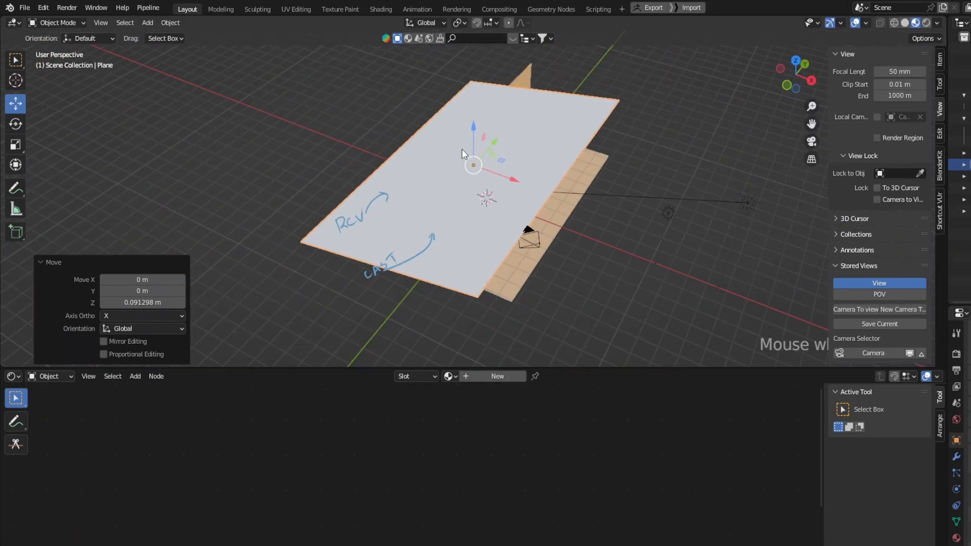
scroll(463, 148, down, 1)
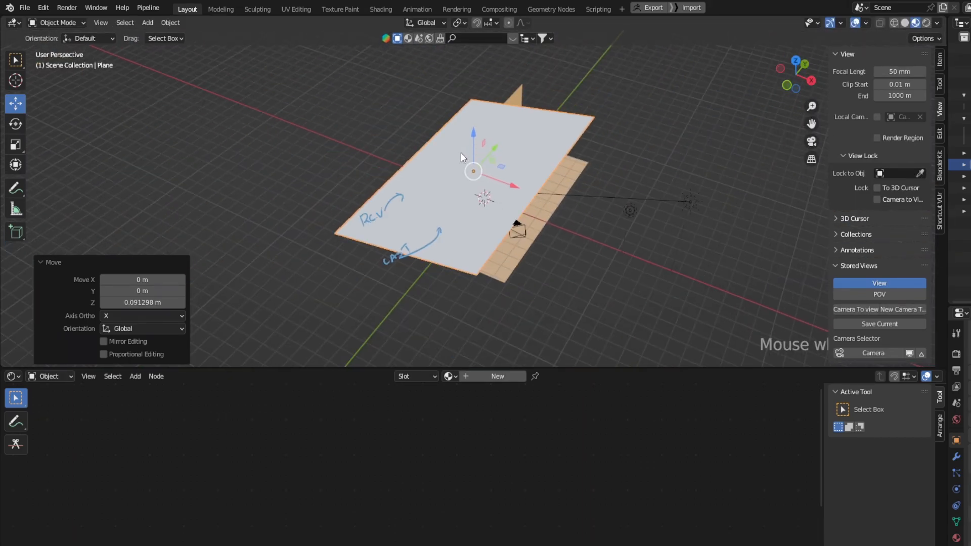
drag(520, 190, 525, 193)
middle_drag(525, 193, 467, 155)
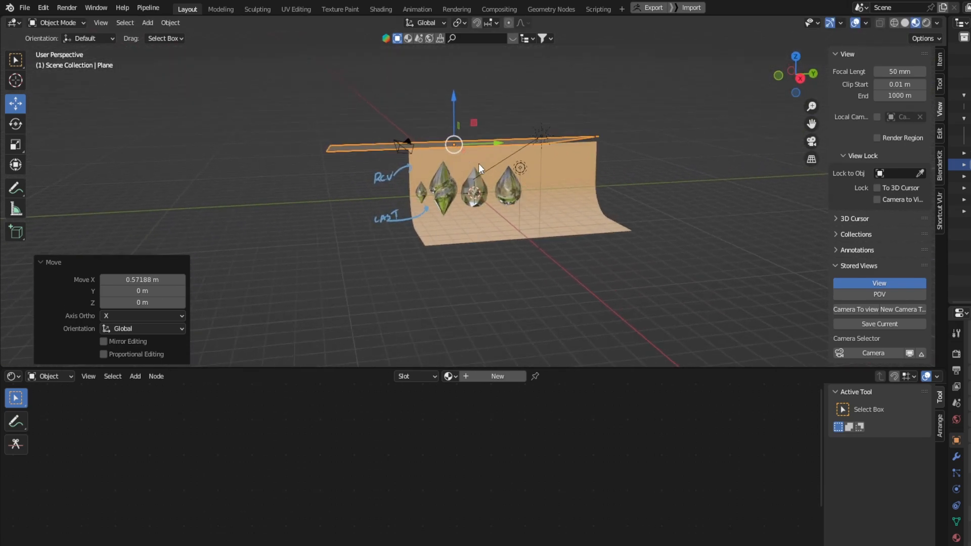
scroll(487, 161, up, 3)
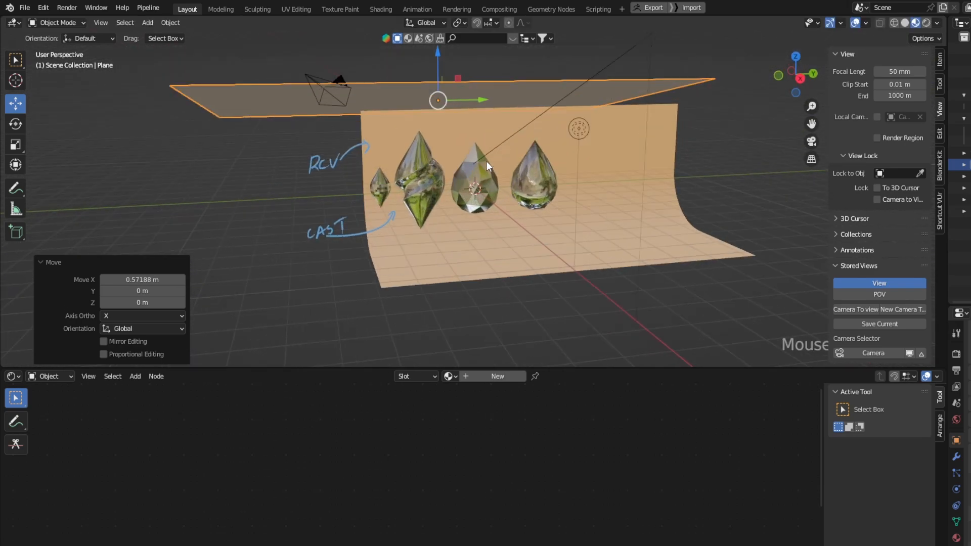
Step: Give the overhead plane a new material named "backdrop" with a pink base color, and deselect the plane
click(466, 376)
double_click(467, 376)
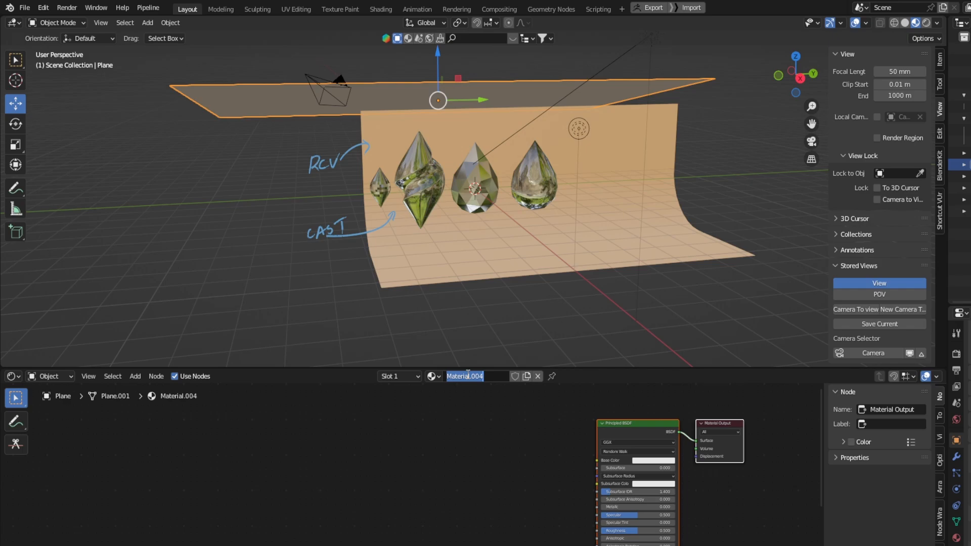
text(backdrop)
key(Return)
click(636, 462)
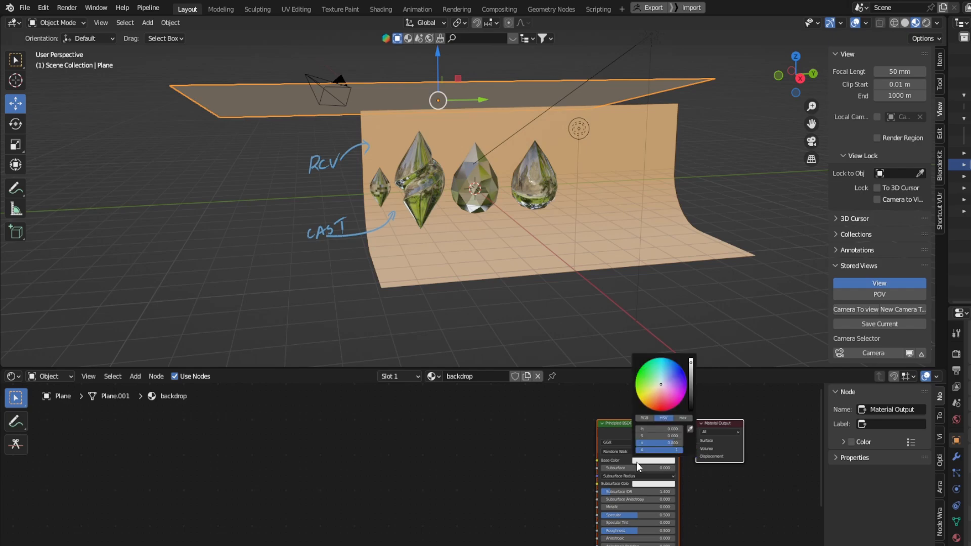
drag(663, 397, 669, 395)
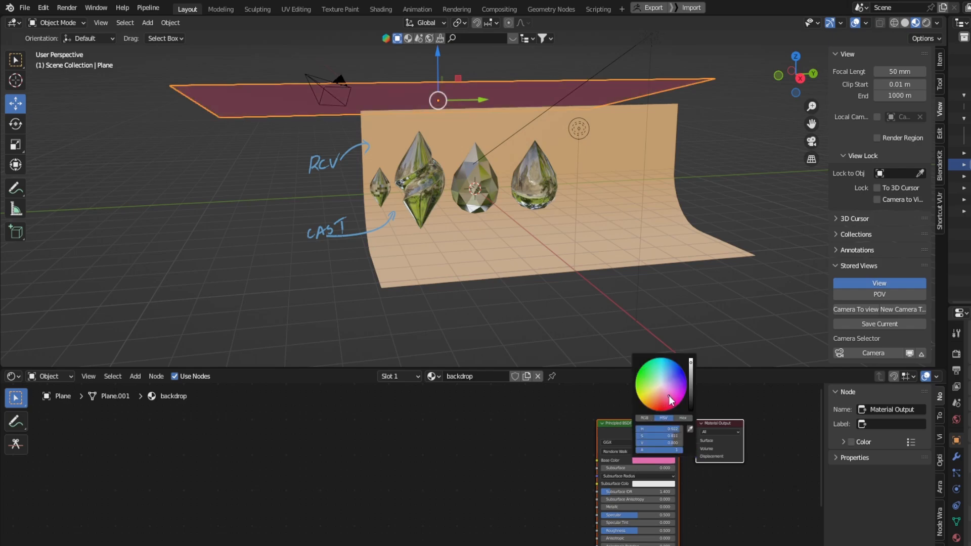
click(593, 308)
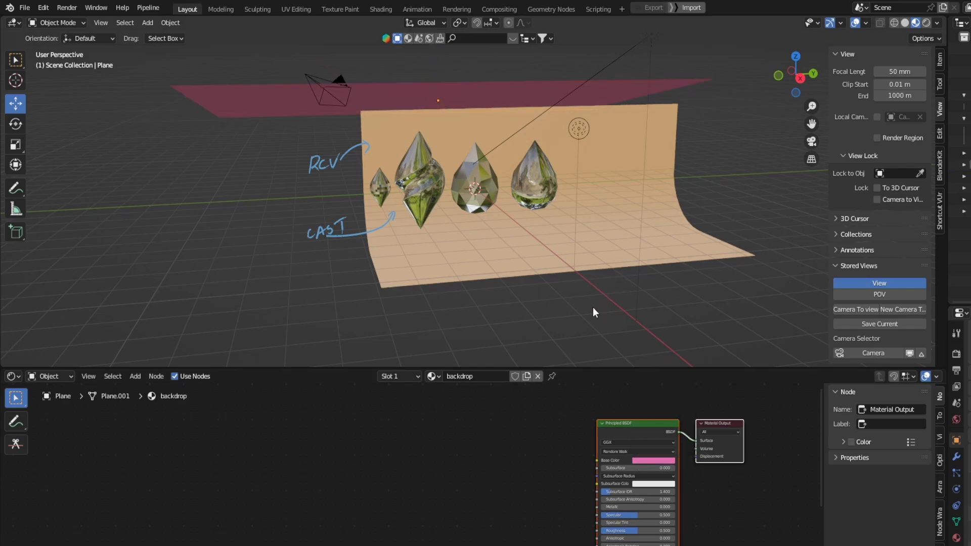
Step: Switch the viewport to rendered shading to preview the lit drops, backdrop and overhead plane
middle_drag(474, 207, 493, 202)
scroll(501, 195, up, 2)
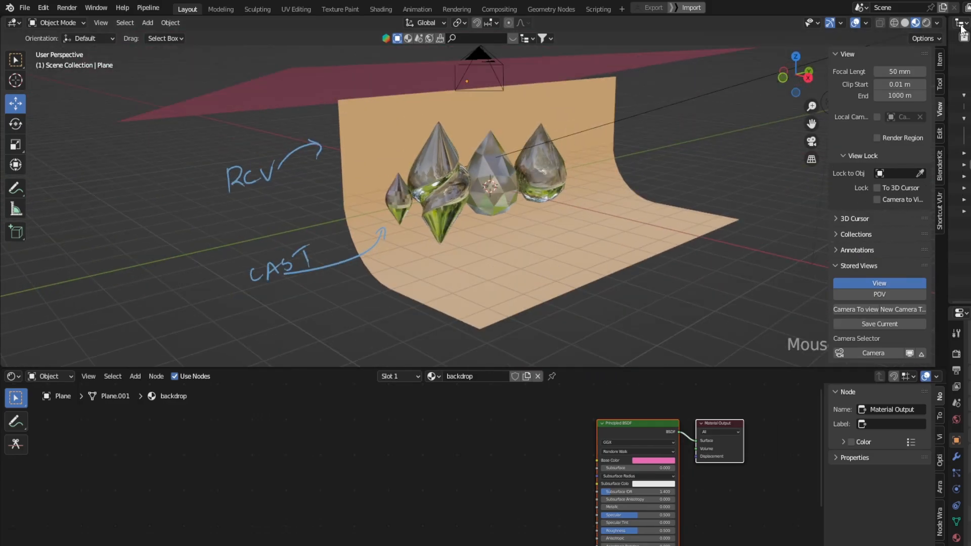
click(927, 23)
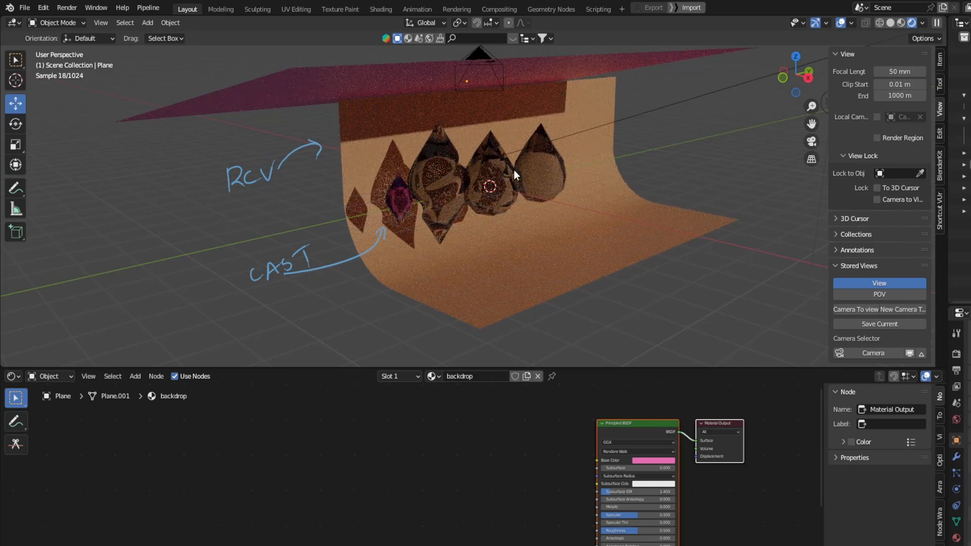
scroll(566, 180, down, 1)
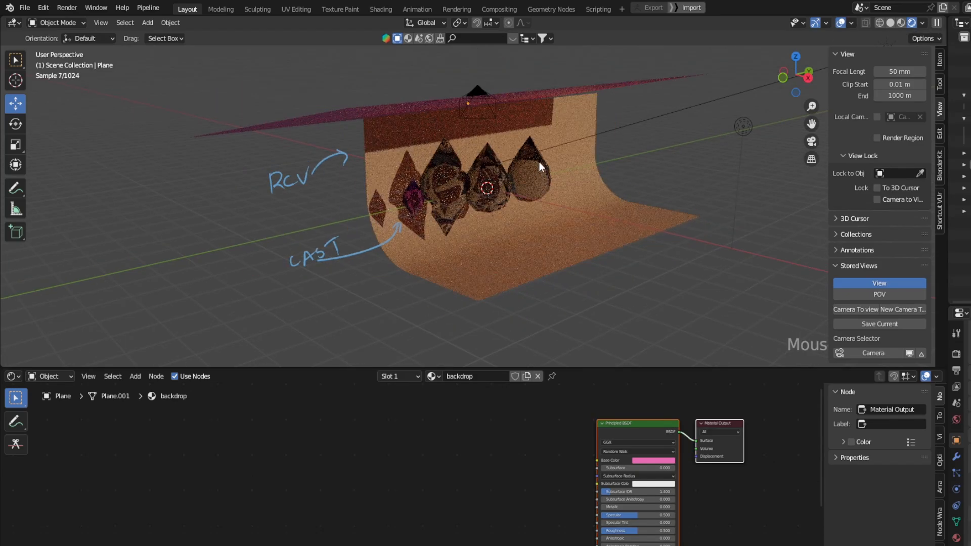
scroll(539, 160, up, 1)
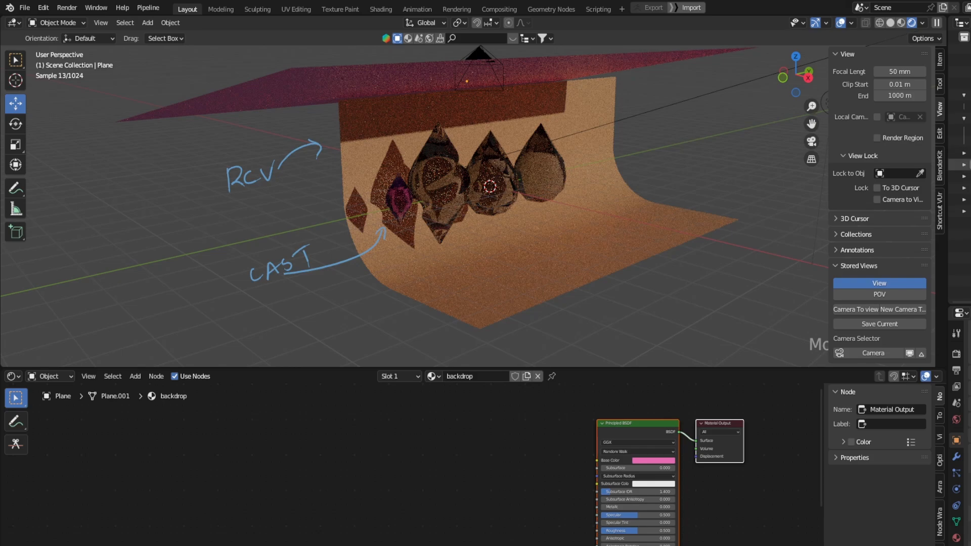
Step: Move the point light closer to the drops along X and lower it about 2.2 m along Z
click(964, 176)
scroll(530, 149, down, 5)
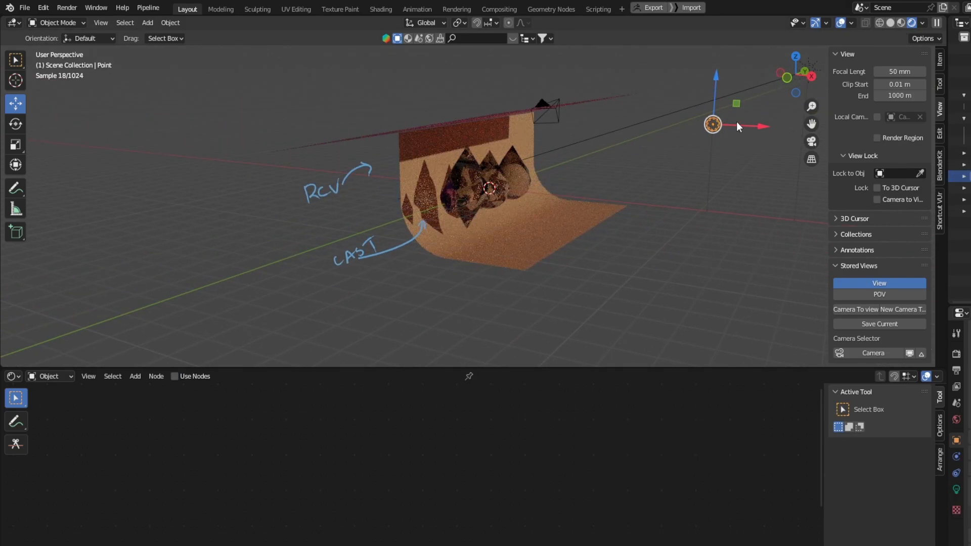
drag(736, 121, 577, 170)
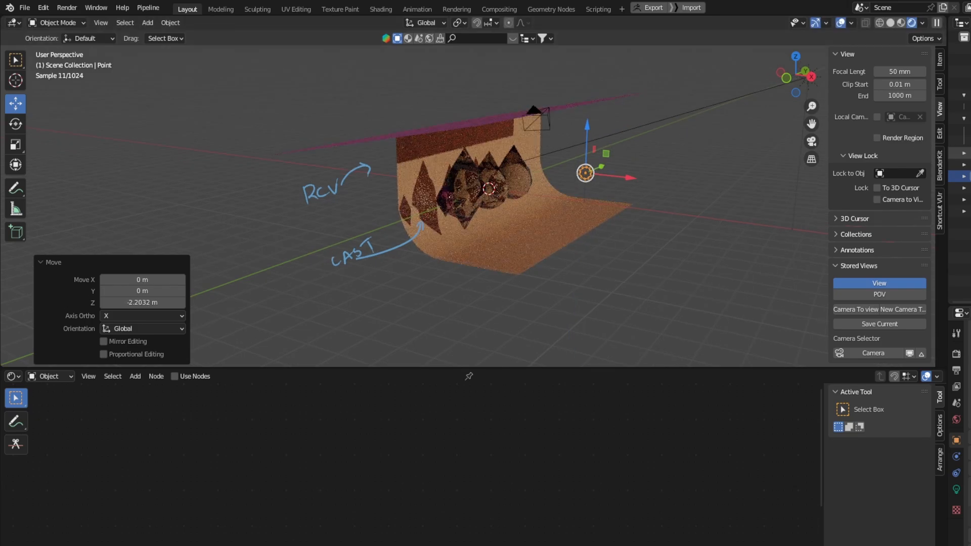
Step: Lower the sun light about 0.81 m along Z and adjust it along X, finishing with a shift of about 2.8 m
click(809, 77)
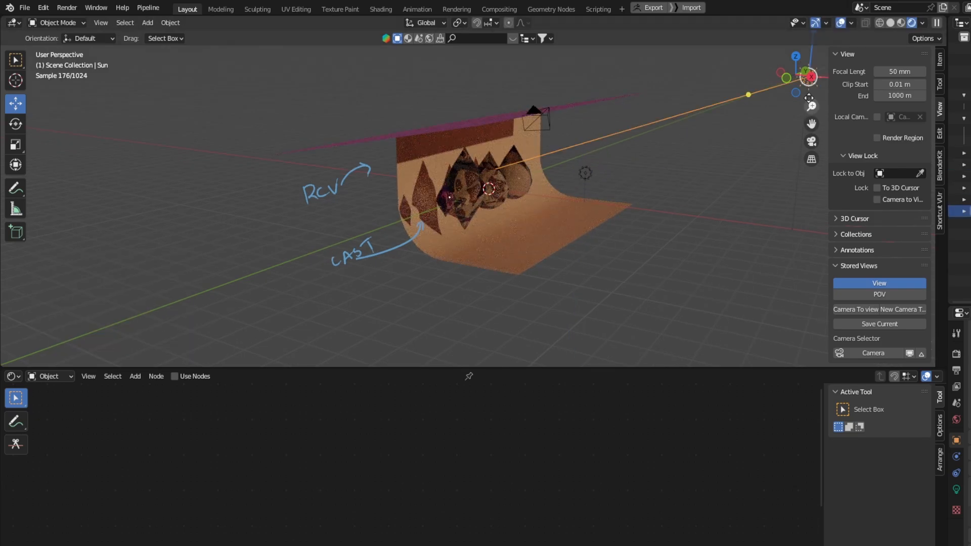
drag(809, 77, 740, 105)
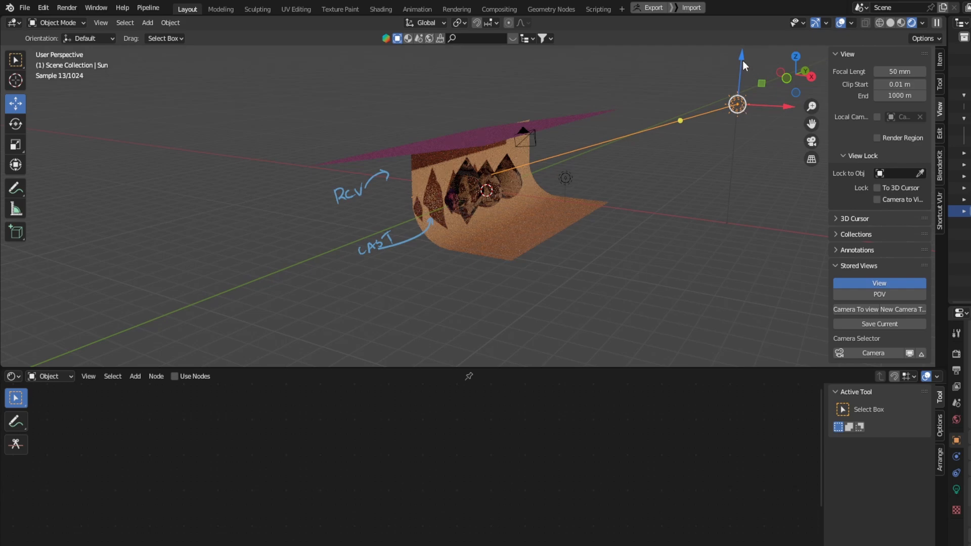
drag(743, 60, 732, 149)
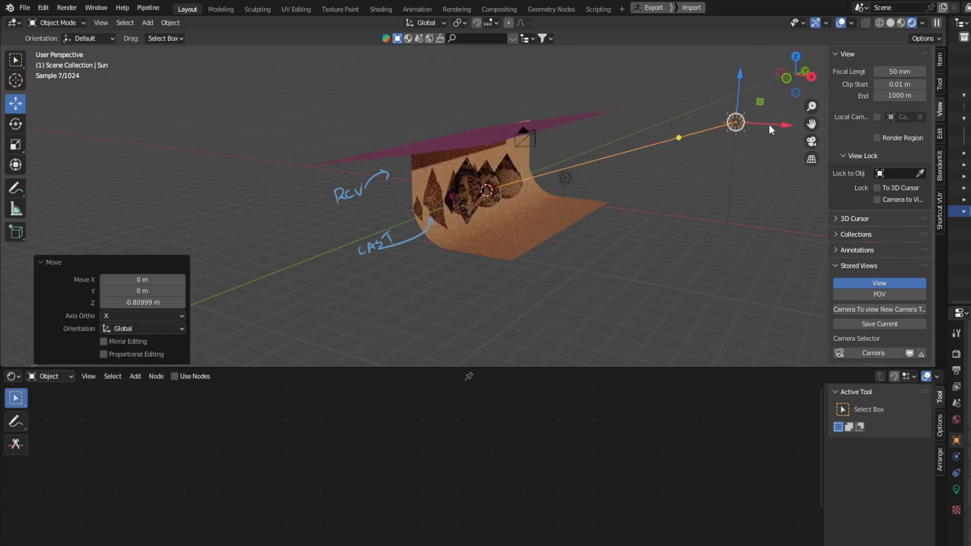
middle_drag(705, 139, 721, 154)
drag(773, 136, 596, 147)
drag(612, 87, 715, 143)
middle_drag(577, 189, 550, 177)
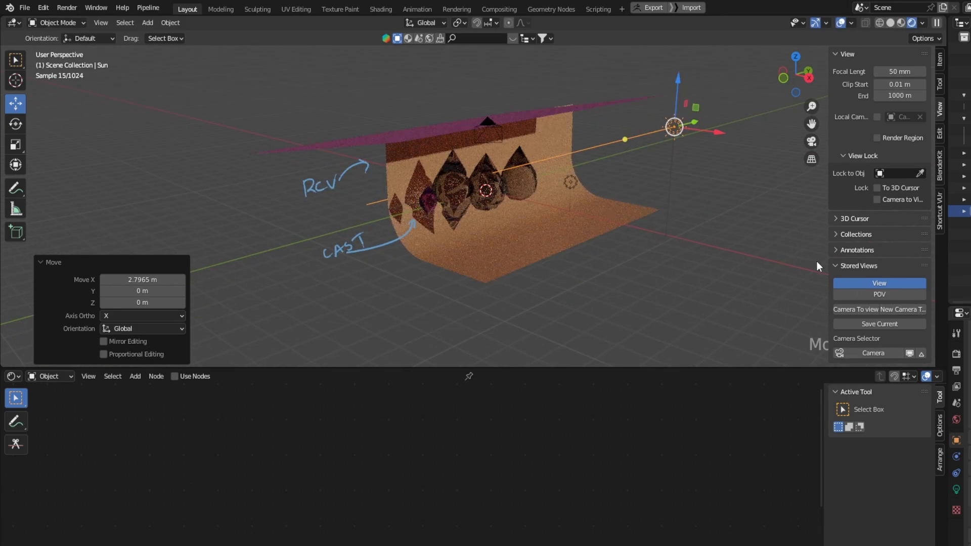
Step: Enable Shadow Caustics for the sun light
click(957, 489)
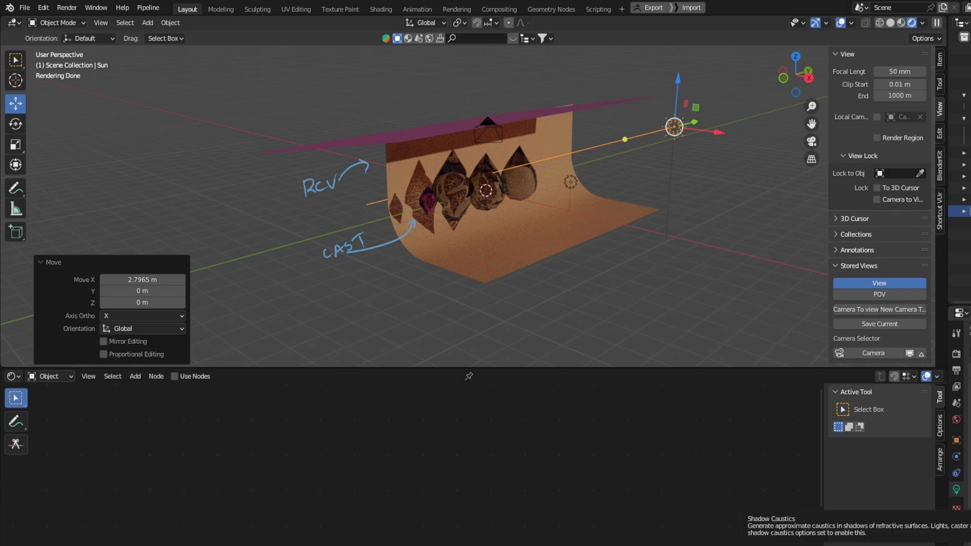
click(970, 501)
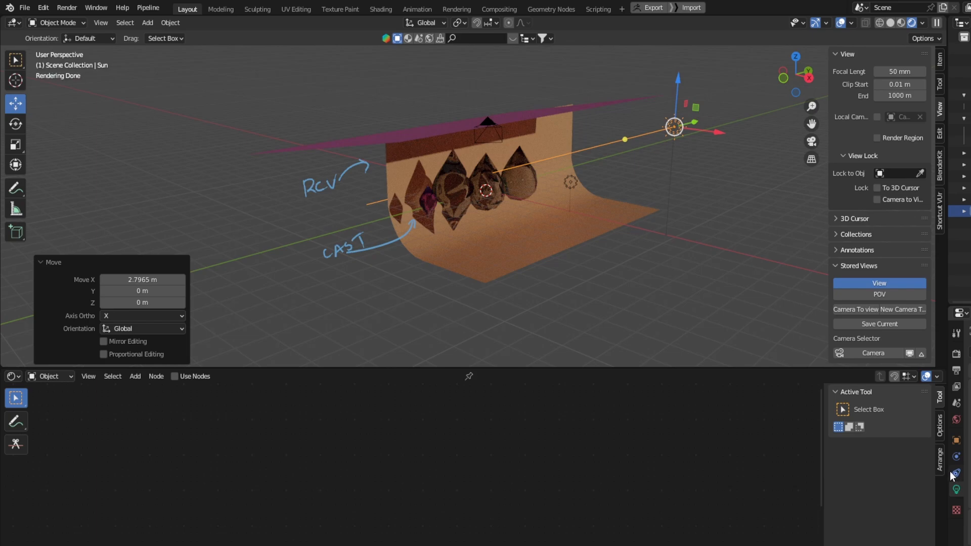
mouse_move(964, 471)
mouse_down()
mouse_move(913, 472)
mouse_move(958, 470)
mouse_up()
scroll(559, 149, up, 3)
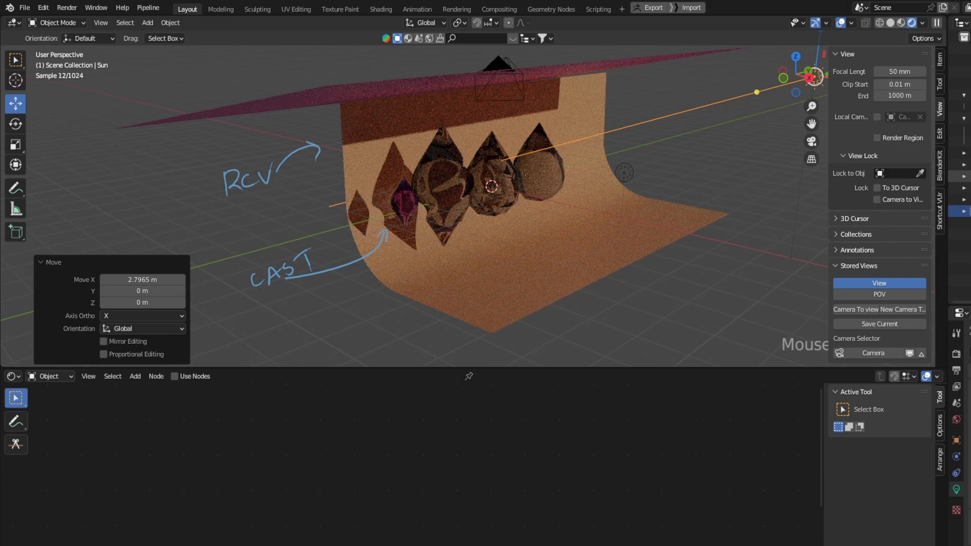
Step: Enable Shadow Caustics for the point light
click(624, 173)
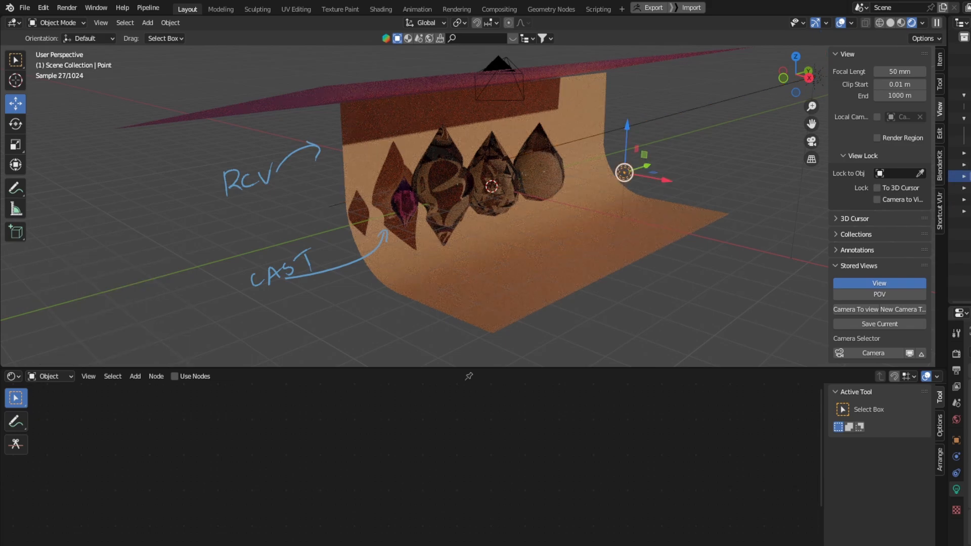
click(969, 501)
click(969, 501)
click(970, 501)
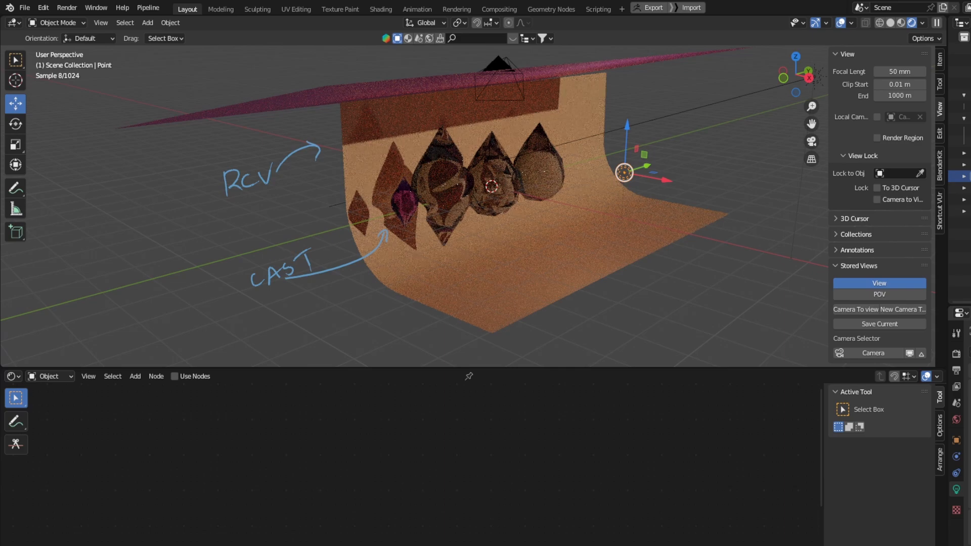
click(969, 501)
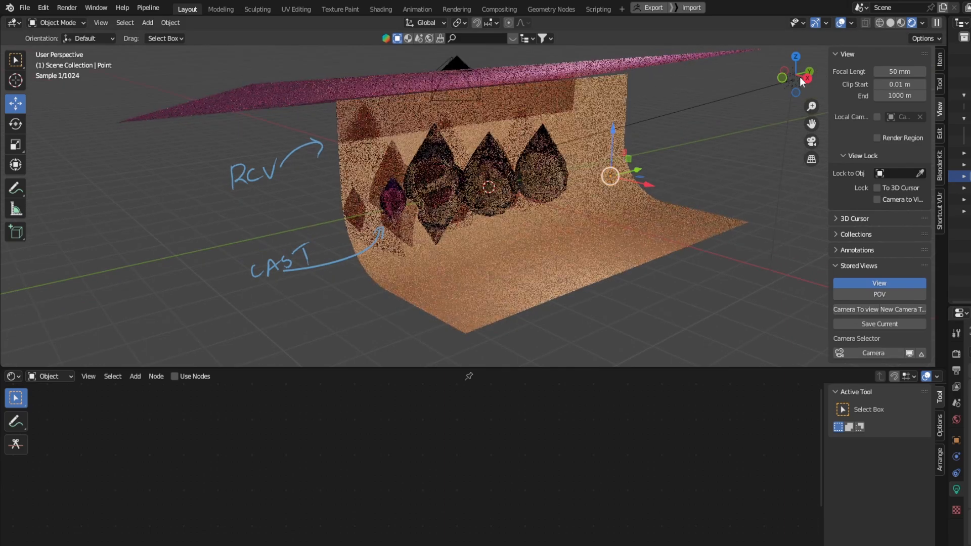
Step: Raise the orange curved backdrop about 0.43 m along Z, judging it from the camera view
click(811, 141)
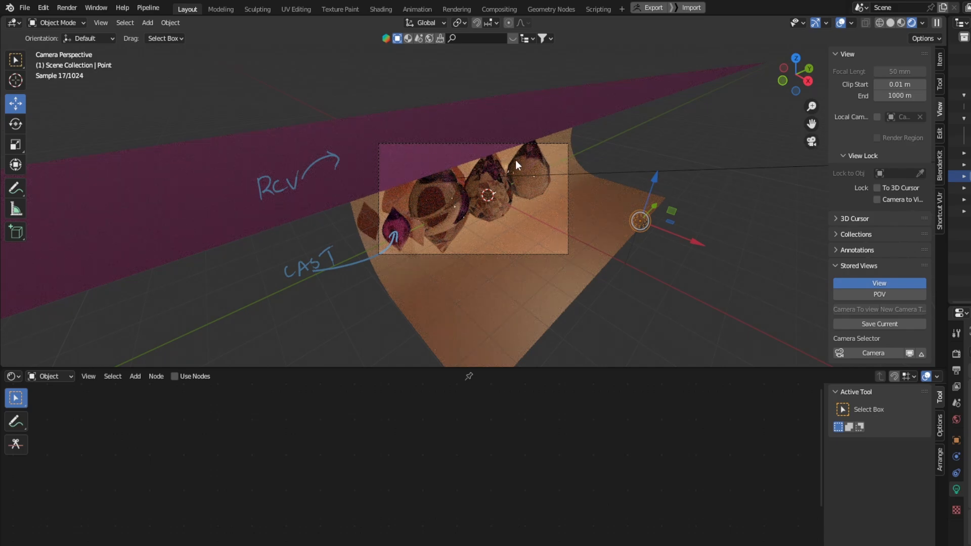
scroll(515, 160, up, 2)
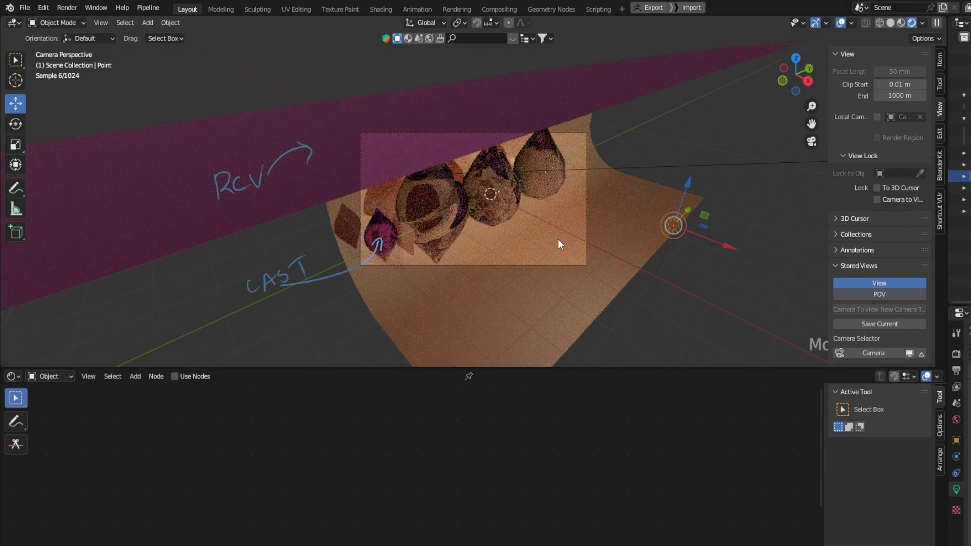
middle_drag(557, 239, 596, 269)
click(596, 269)
drag(509, 137, 505, 105)
middle_drag(505, 104, 500, 177)
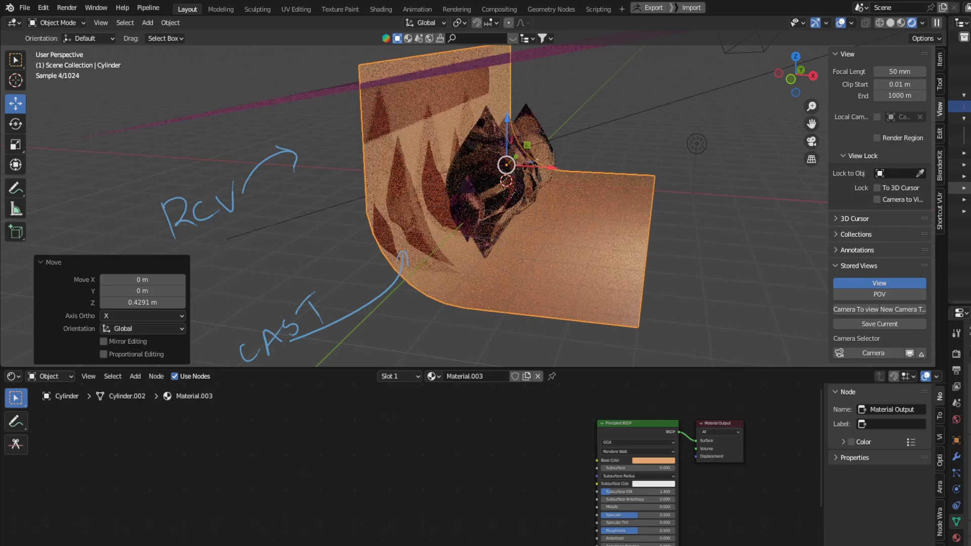
Step: Move the point light about -6.63 m along X, raise it slightly, and nudge it back about 0.18 m along X
click(697, 144)
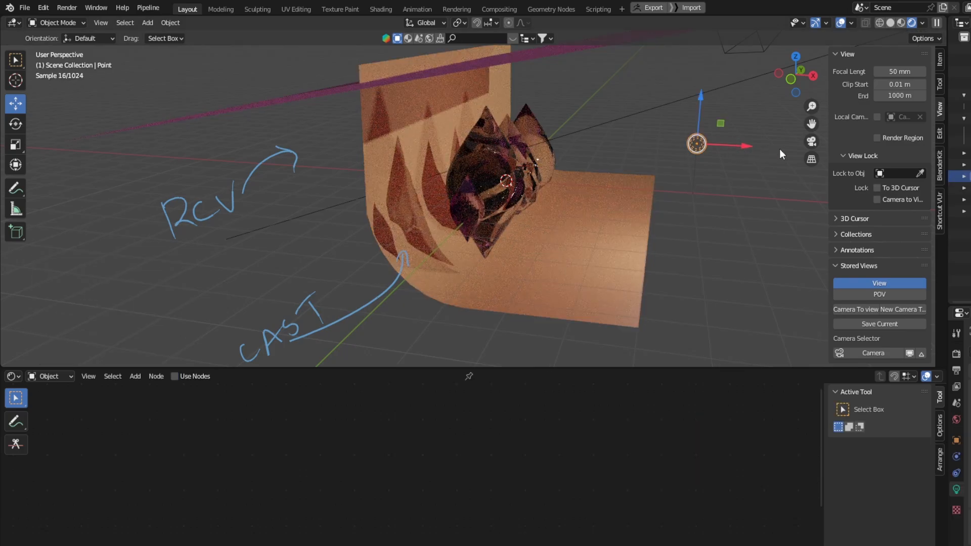
drag(745, 146, 514, 164)
scroll(568, 206, down, 4)
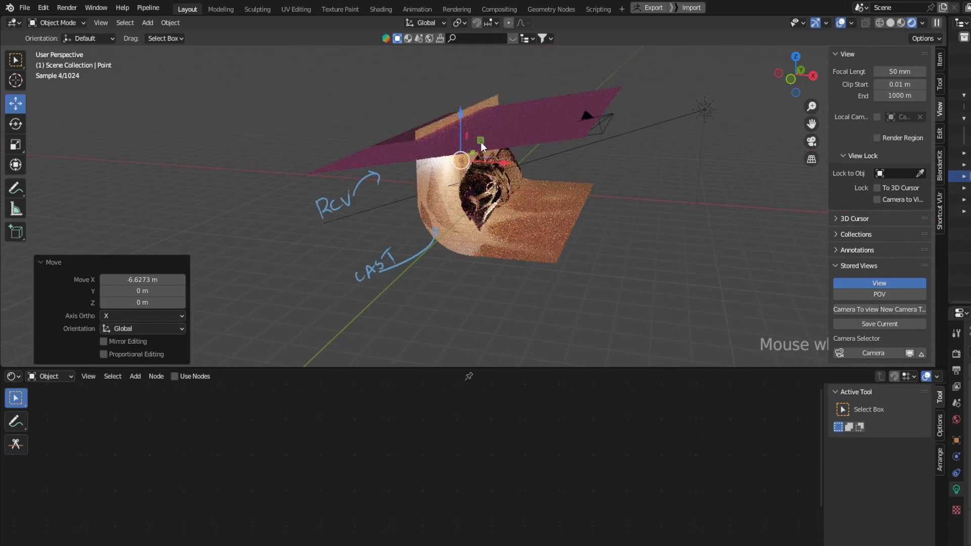
drag(459, 137, 450, 103)
mouse_move(503, 142)
mouse_down()
mouse_move(587, 155)
mouse_move(488, 149)
mouse_up()
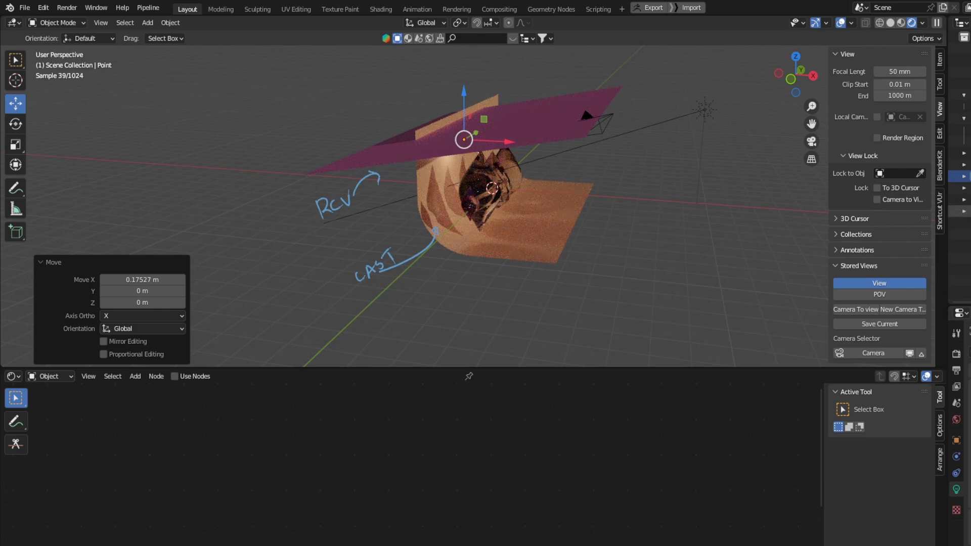
Step: Lower the sun light about 0.34 m along Z and move it about 2.81 m along X
click(970, 212)
scroll(689, 139, down, 2)
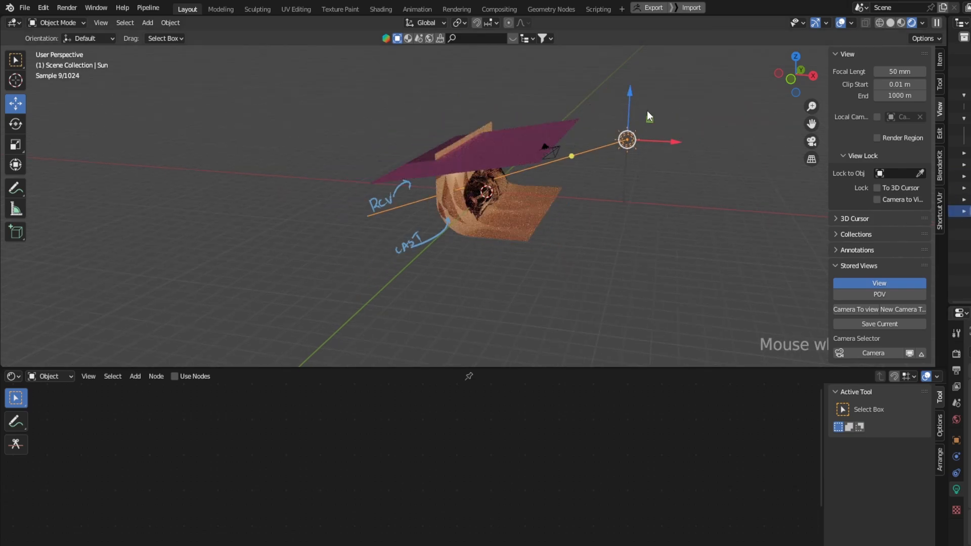
mouse_move(626, 94)
mouse_down()
mouse_move(626, 74)
mouse_move(627, 101)
mouse_up()
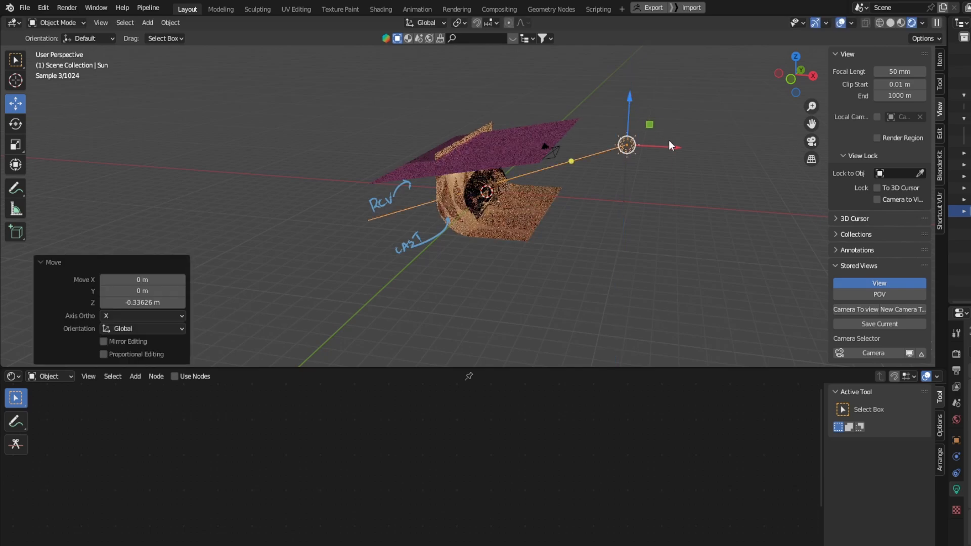
drag(678, 147, 729, 160)
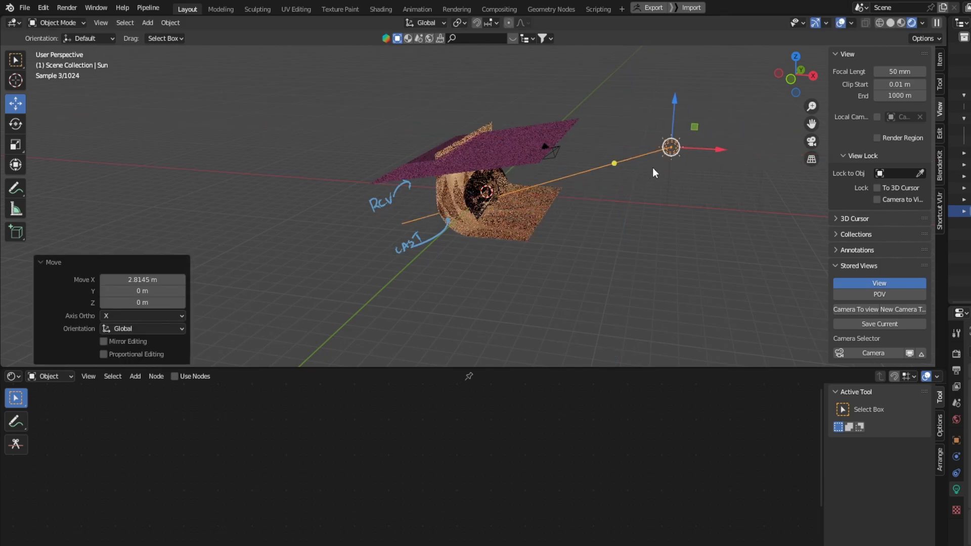
Step: Re-aim the sun light with its direction handle and inspect the shadows around the drops up close
drag(613, 162, 612, 148)
middle_drag(617, 190, 533, 201)
scroll(551, 202, up, 6)
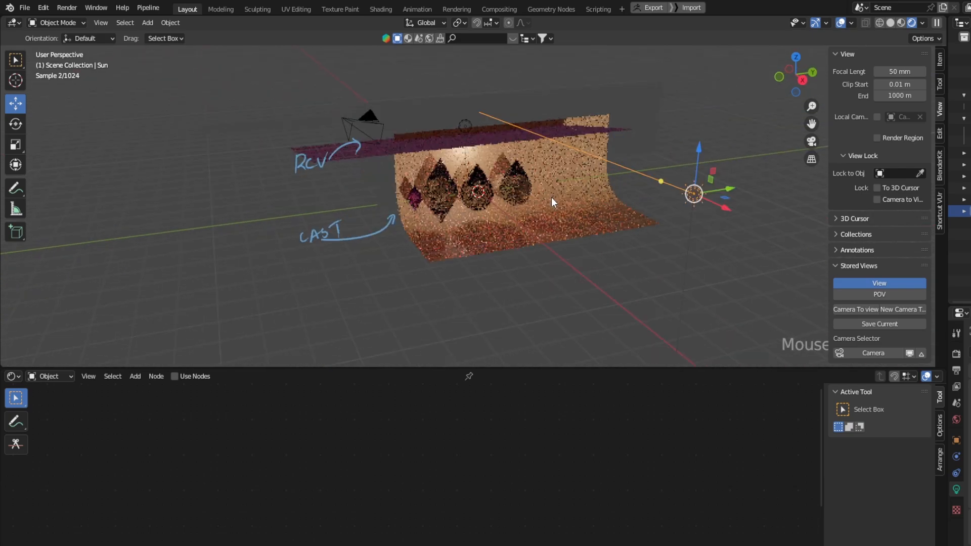
scroll(569, 197, up, 4)
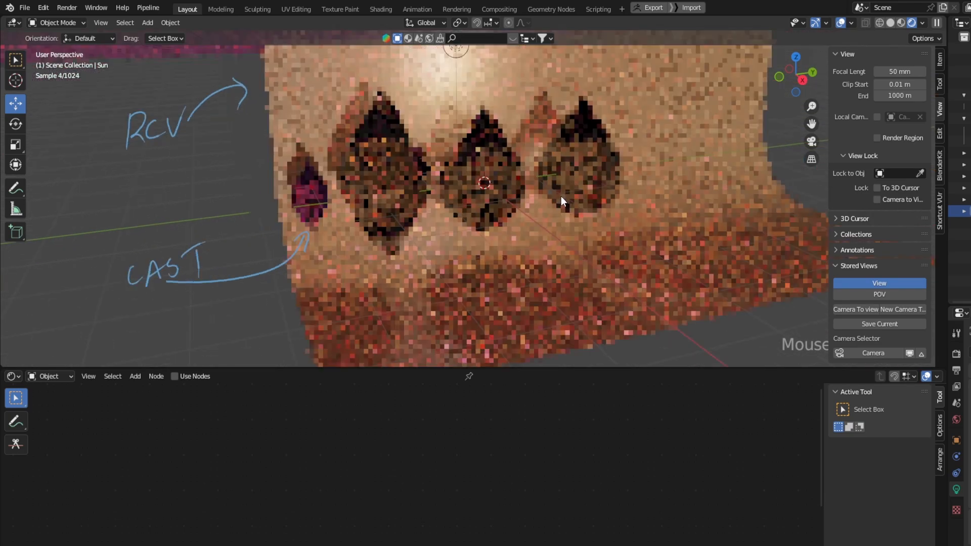
scroll(438, 207, down, 1)
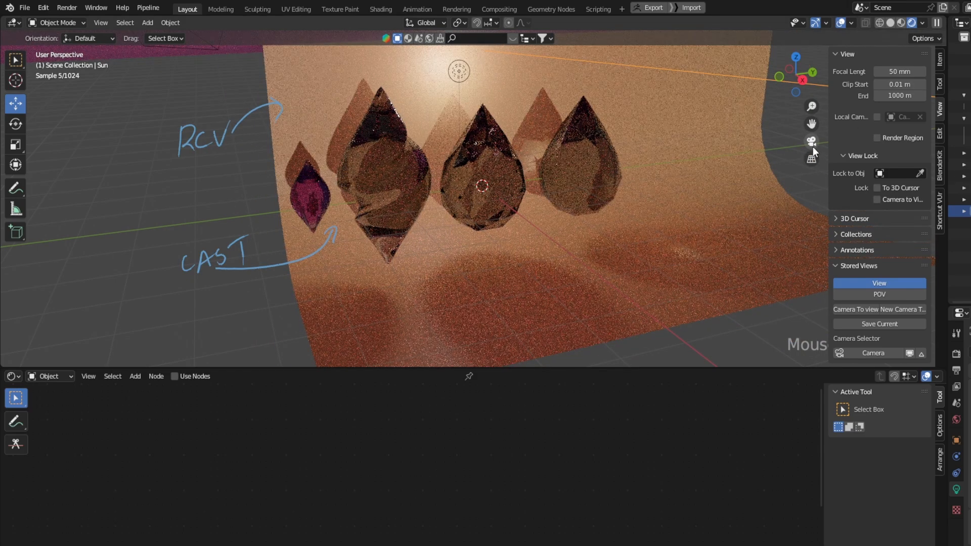
Step: Raise the overhead pink plane about 0.11 m along Z from the camera view
click(811, 142)
scroll(551, 160, down, 3)
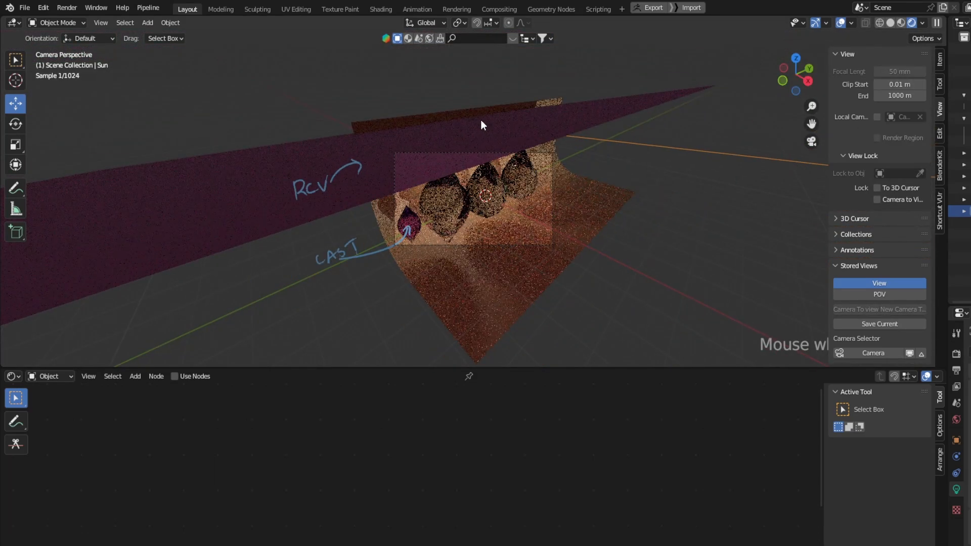
click(478, 122)
key(g)
key(z)
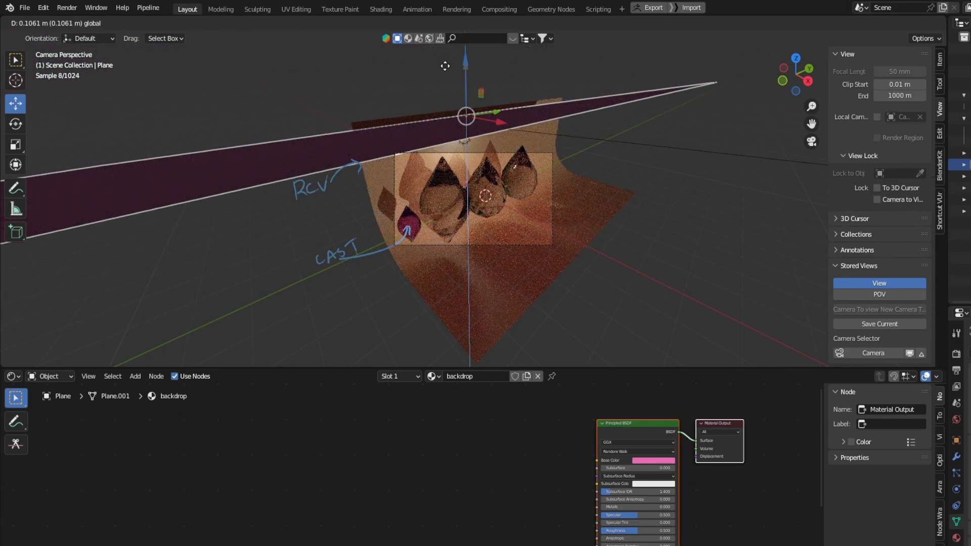
click(445, 66)
Step: Rotate the overhead plane slightly around the Y axis and check the result up close and through the camera
click(15, 124)
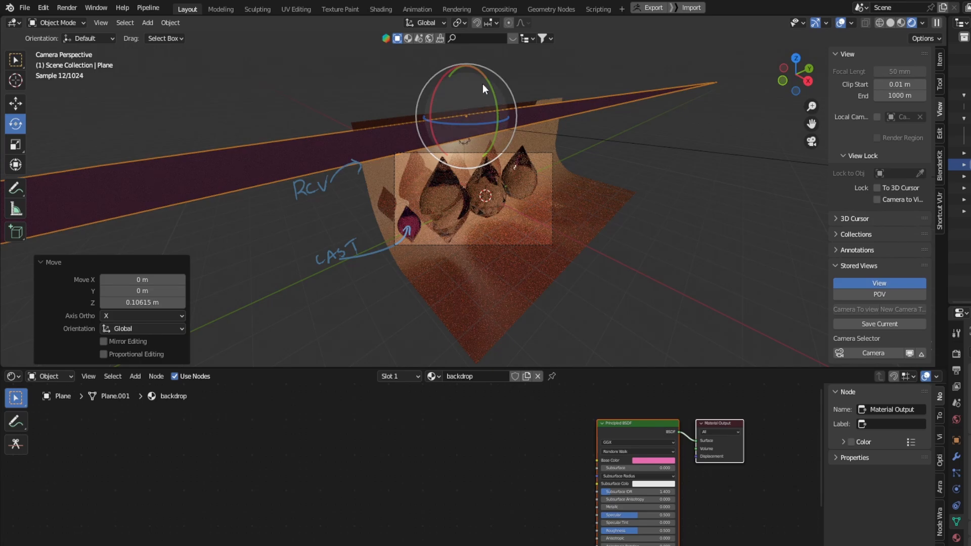
mouse_move(487, 82)
mouse_down()
mouse_move(487, 97)
mouse_move(487, 88)
mouse_up()
scroll(524, 172, up, 2)
middle_drag(507, 167, 494, 154)
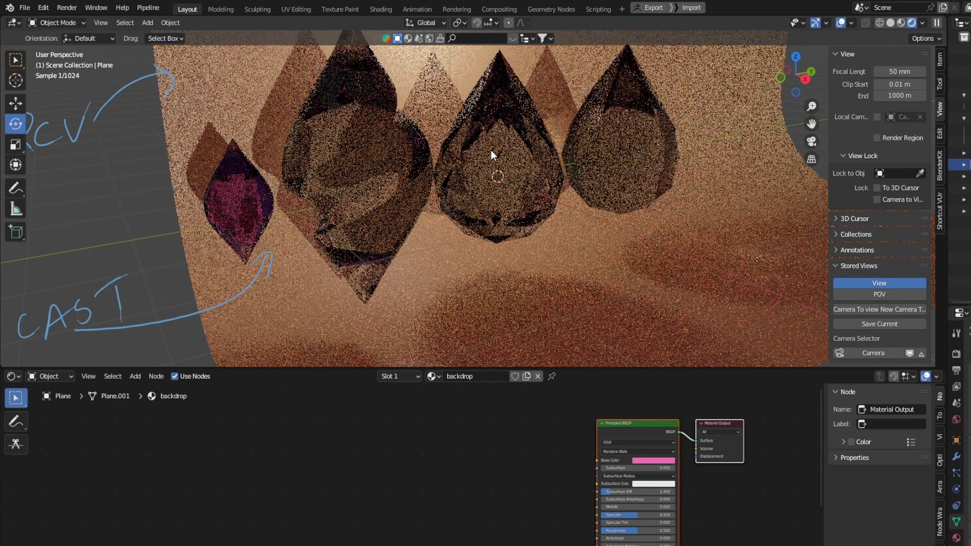
scroll(491, 150, up, 1)
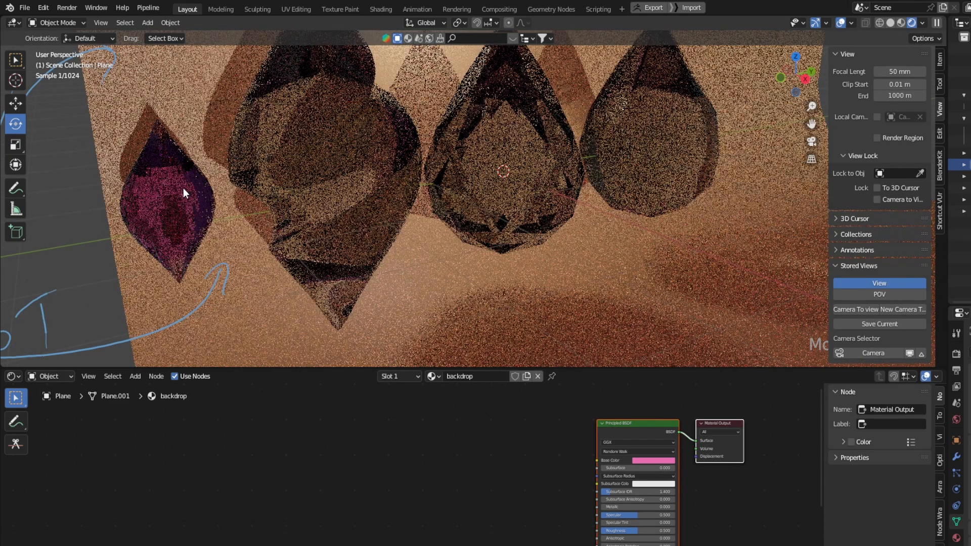
scroll(211, 136, down, 6)
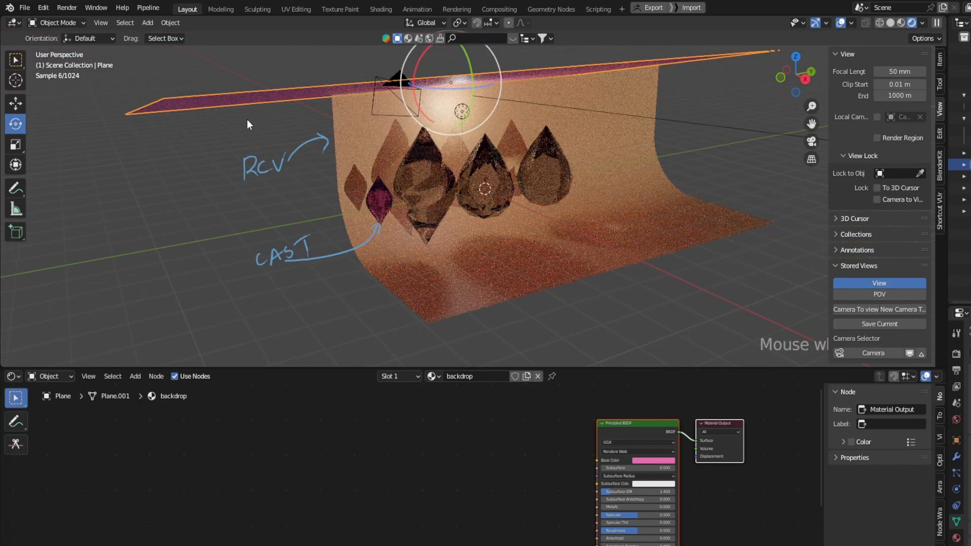
click(811, 141)
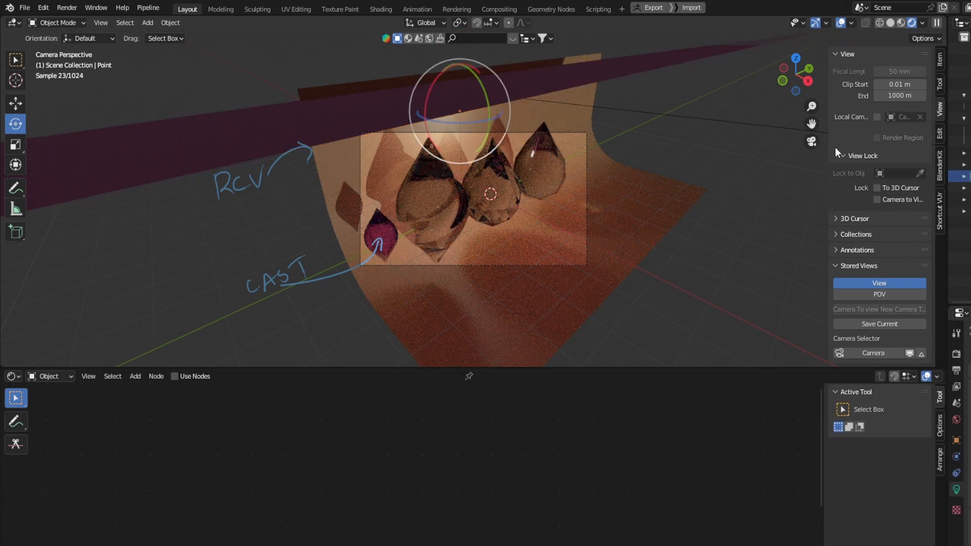
Step: Move the point light above the drops about 1.89 m along the Y axis
click(18, 100)
drag(491, 107, 531, 98)
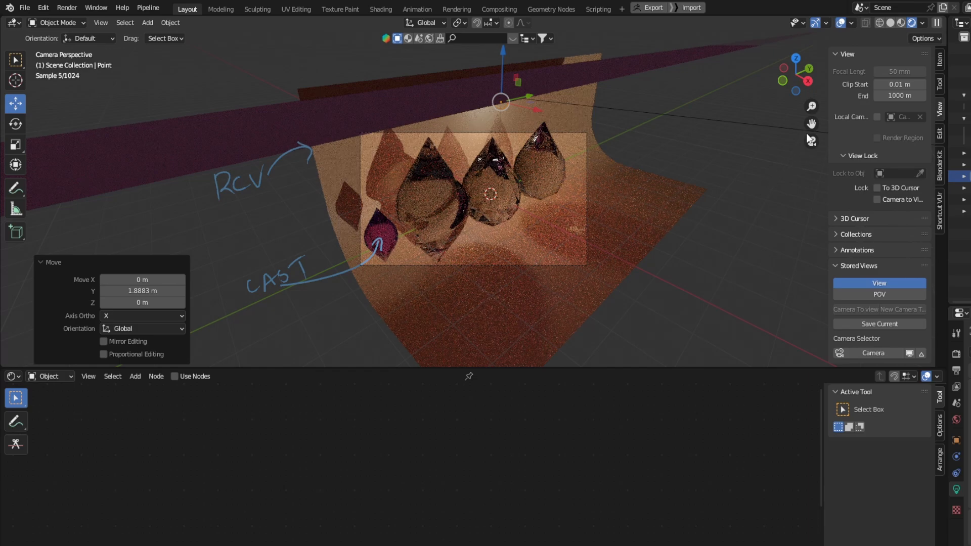
drag(812, 123, 811, 138)
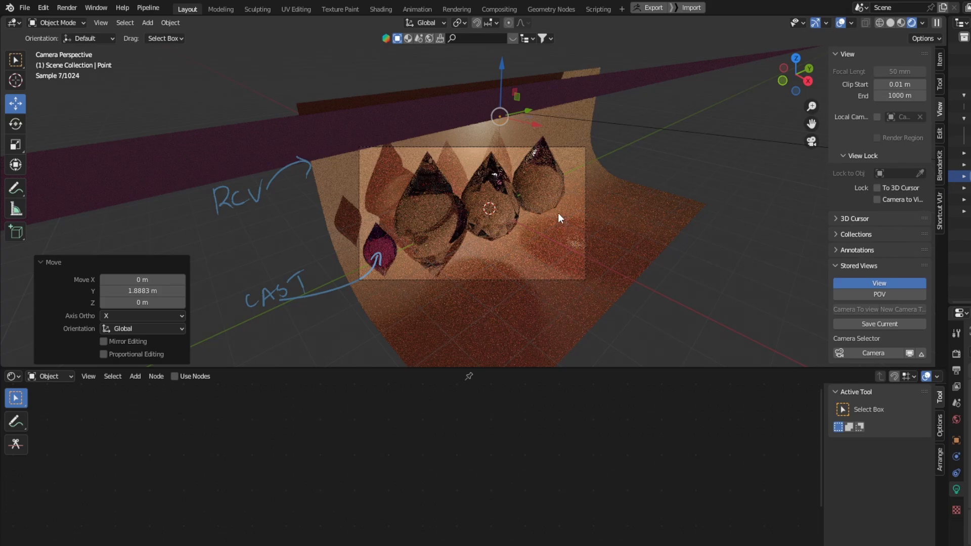
Step: Duplicate the point light, offset about 1.97 m X, -0.42 m Y and -3.2 m Z, and tint the copy violet-blue
key(shift+d)
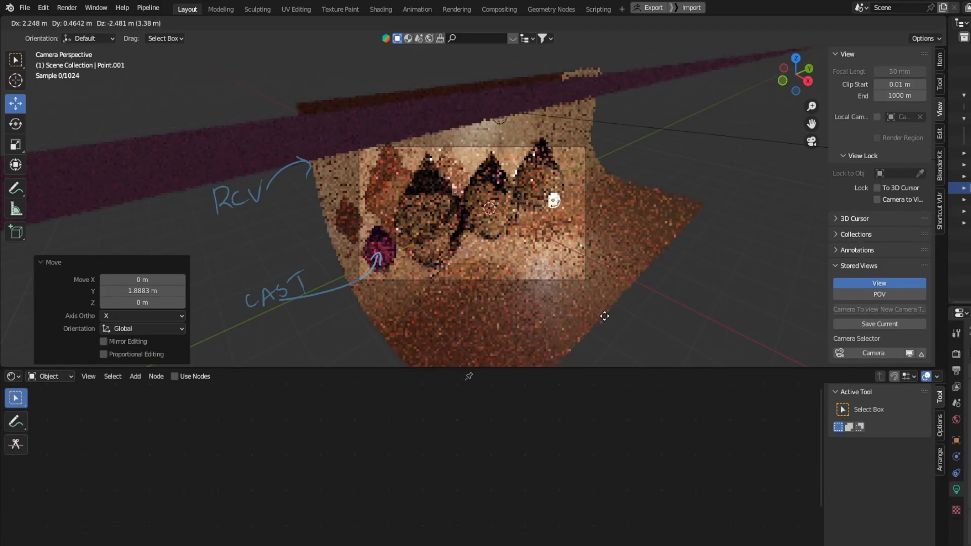
click(581, 335)
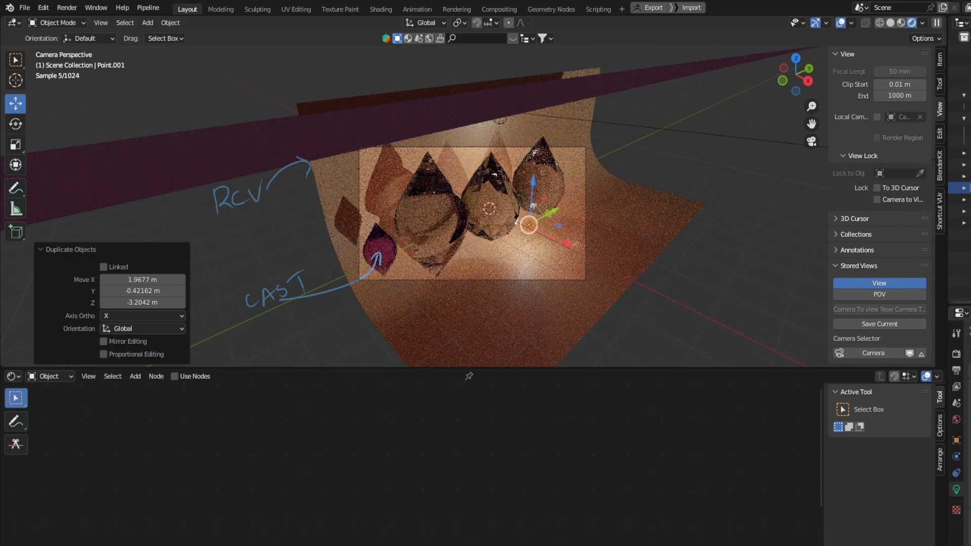
click(970, 419)
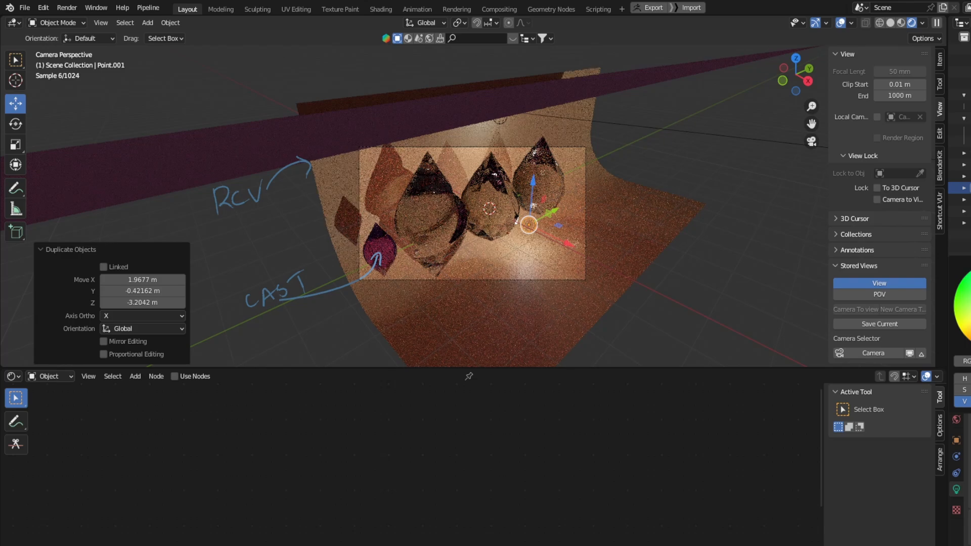
click(970, 306)
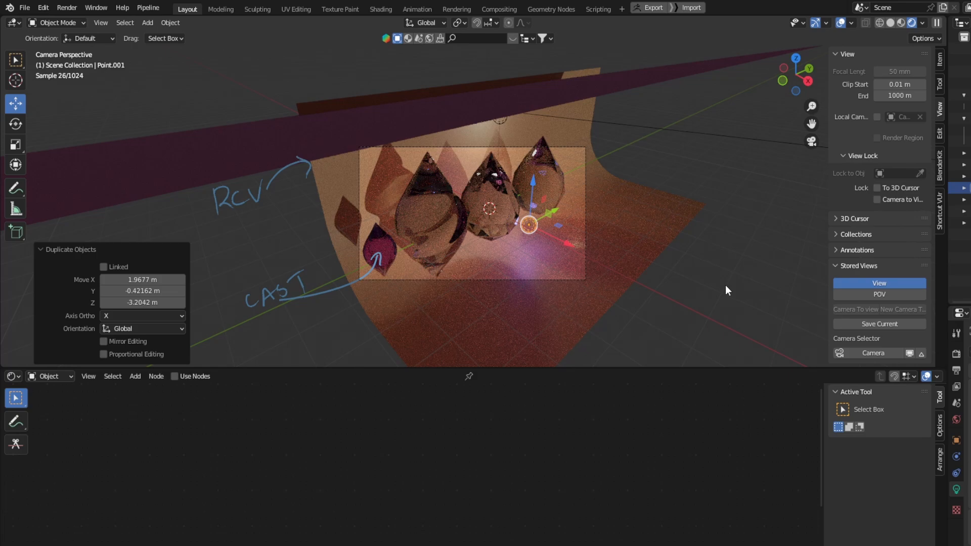
Step: Raise the overhead pink plane about 0.036 m along the Z axis
click(458, 106)
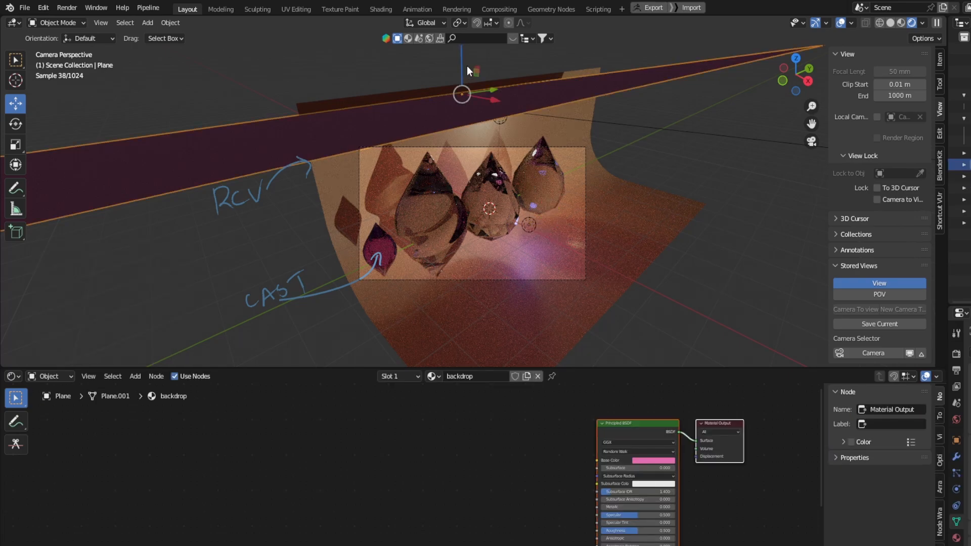
drag(461, 61, 460, 60)
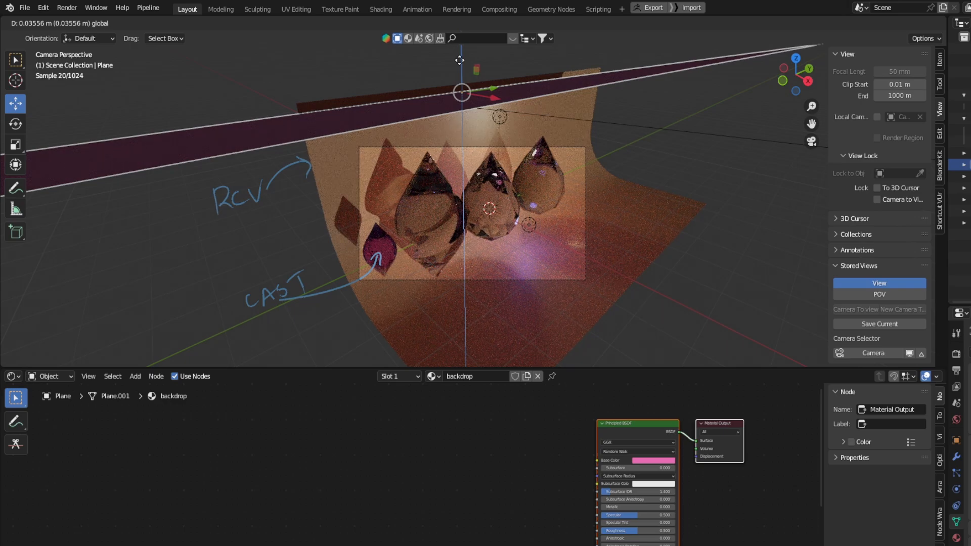
drag(459, 60, 459, 60)
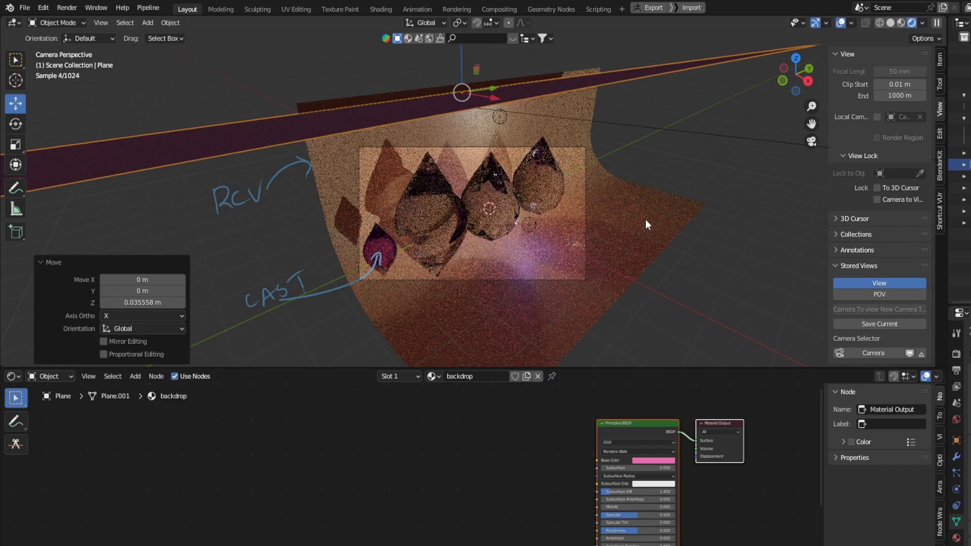
Step: Duplicate the large front drop, scale the copy to about 0.511, and move it about 2.2 m X, 2.14 m Y and -0.32 m Z
scroll(646, 216, up, 3)
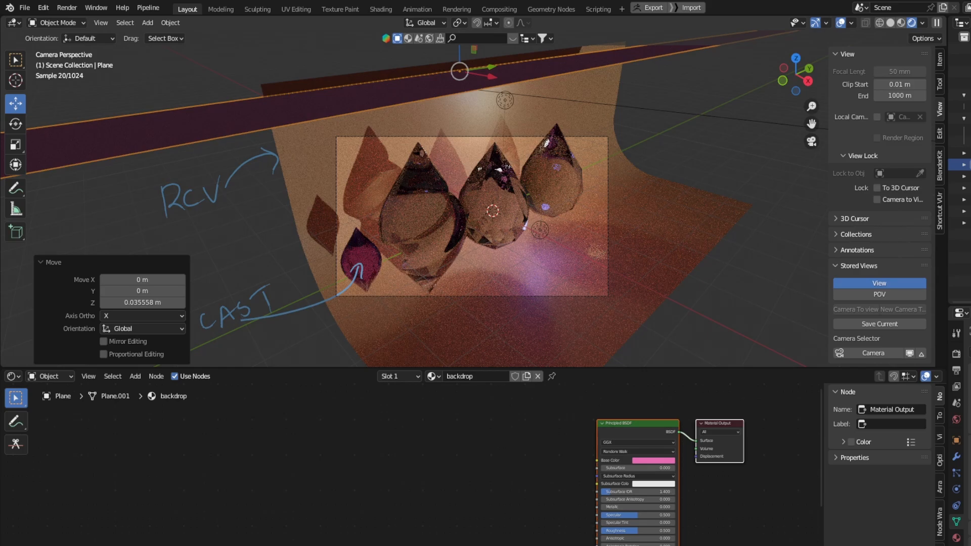
scroll(472, 217, up, 2)
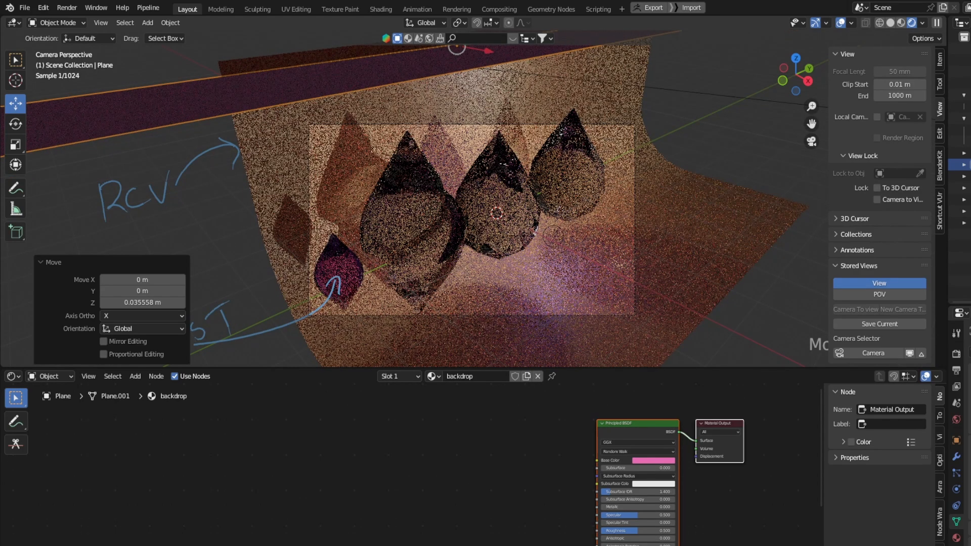
click(454, 230)
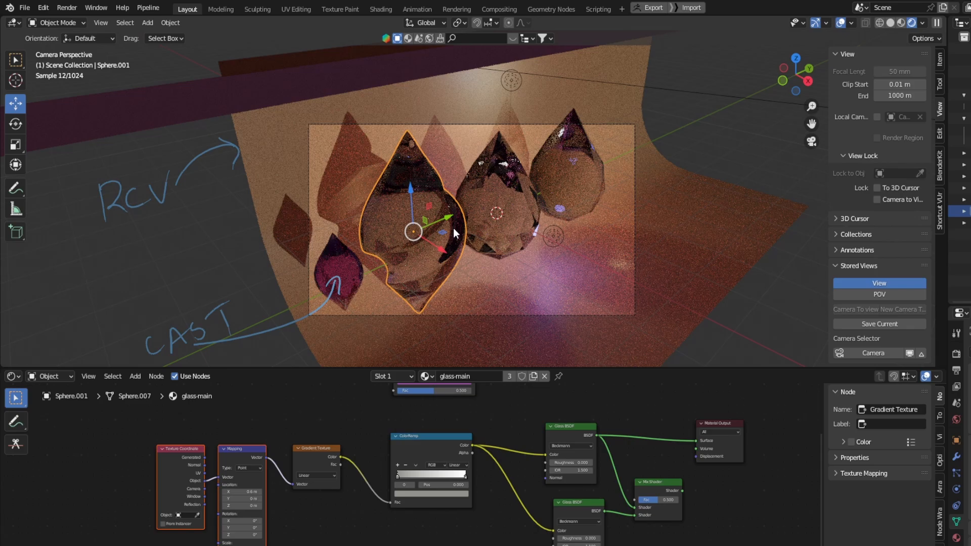
key(shift+d)
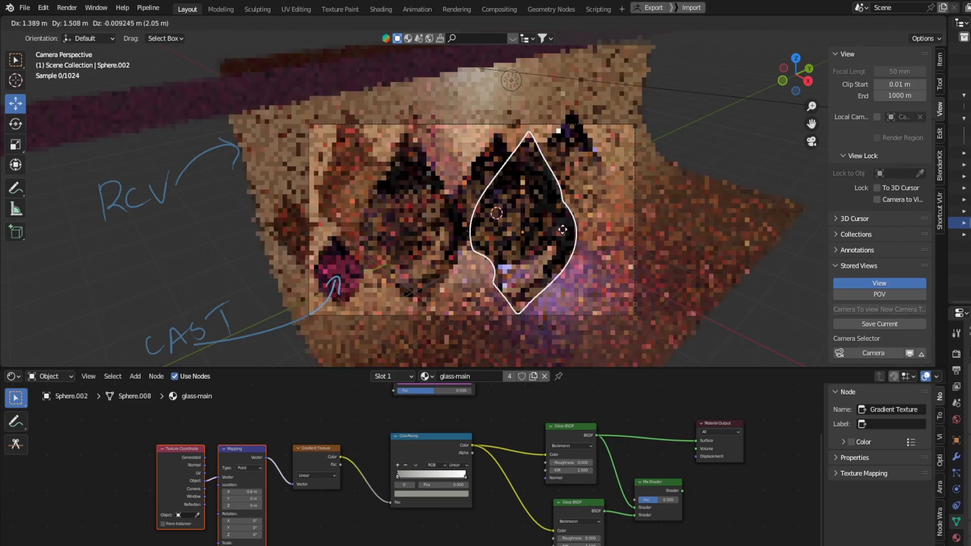
right_click(558, 233)
key(s)
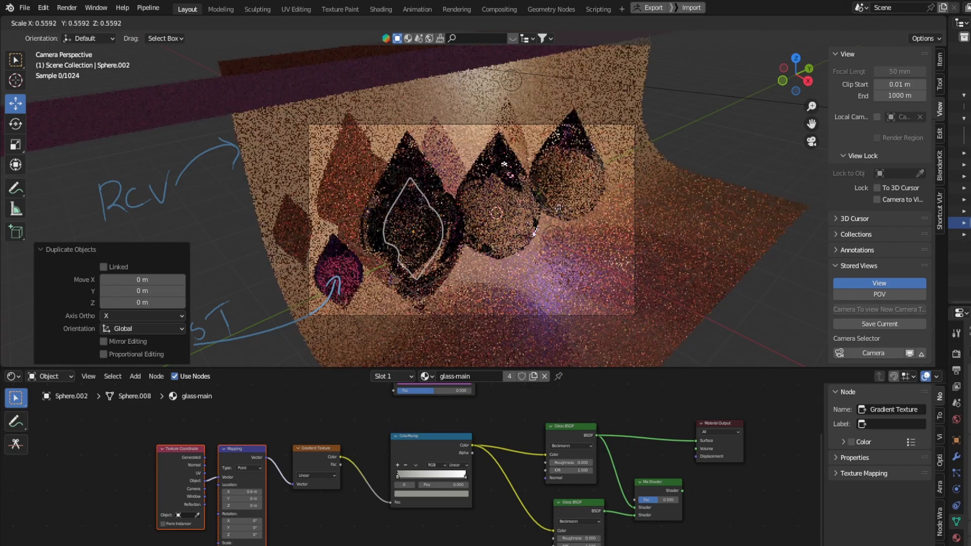
click(468, 239)
key(g)
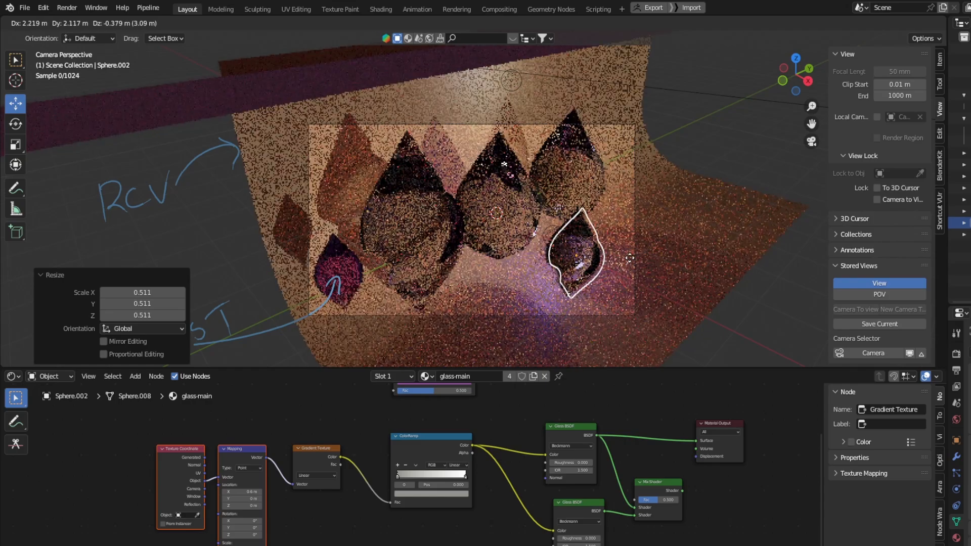
click(630, 255)
Step: Unwrap the whole mesh of the small duplicated drop with Smart UV Project at a 66° angle limit, then return to Object Mode
click(63, 20)
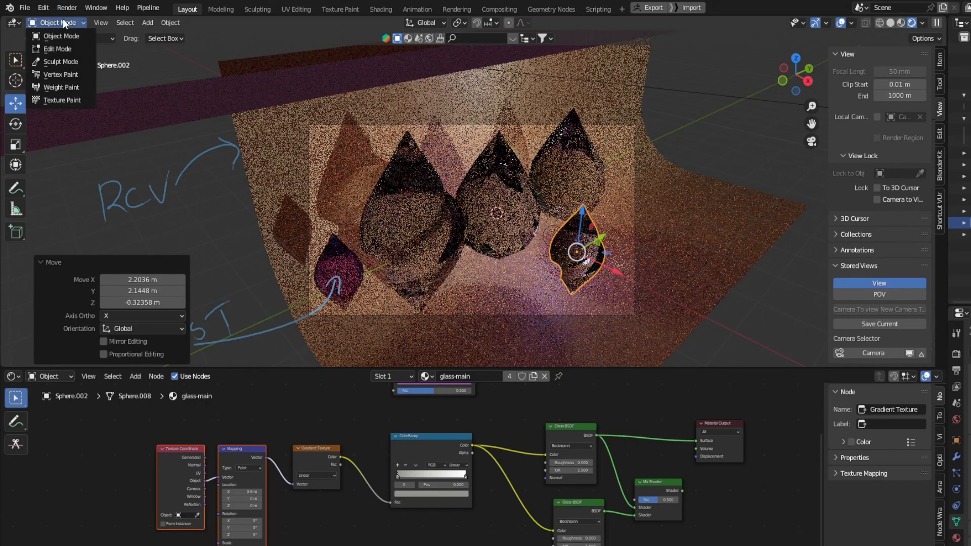
click(56, 43)
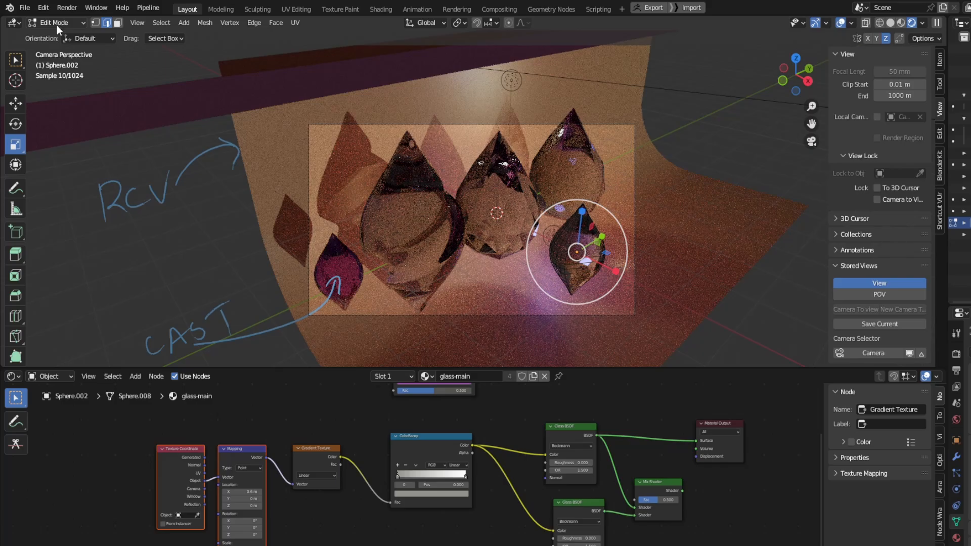
key(a)
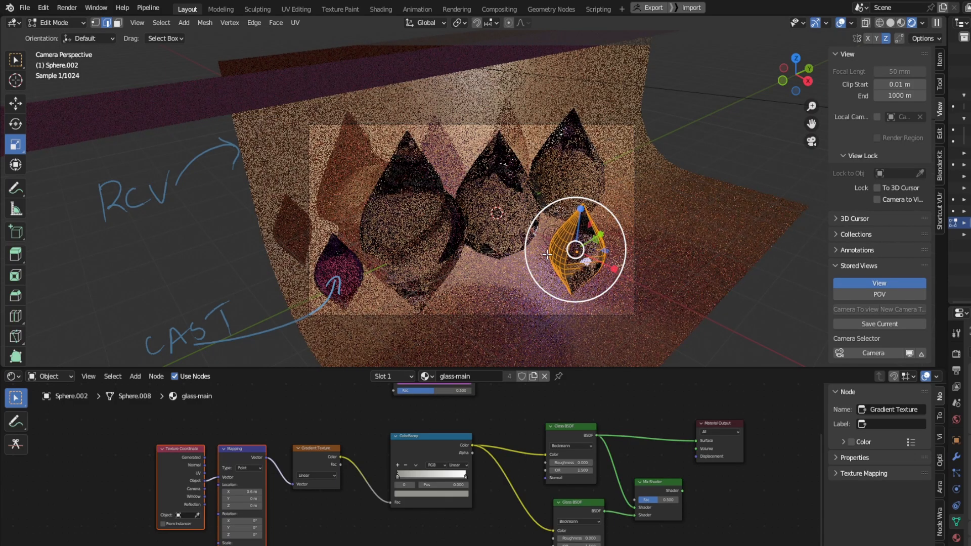
key(u)
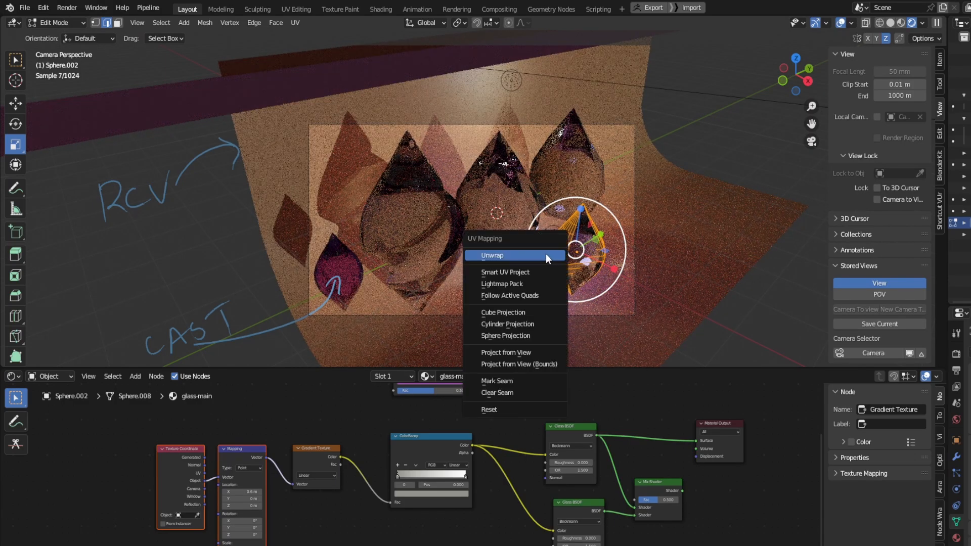
click(520, 272)
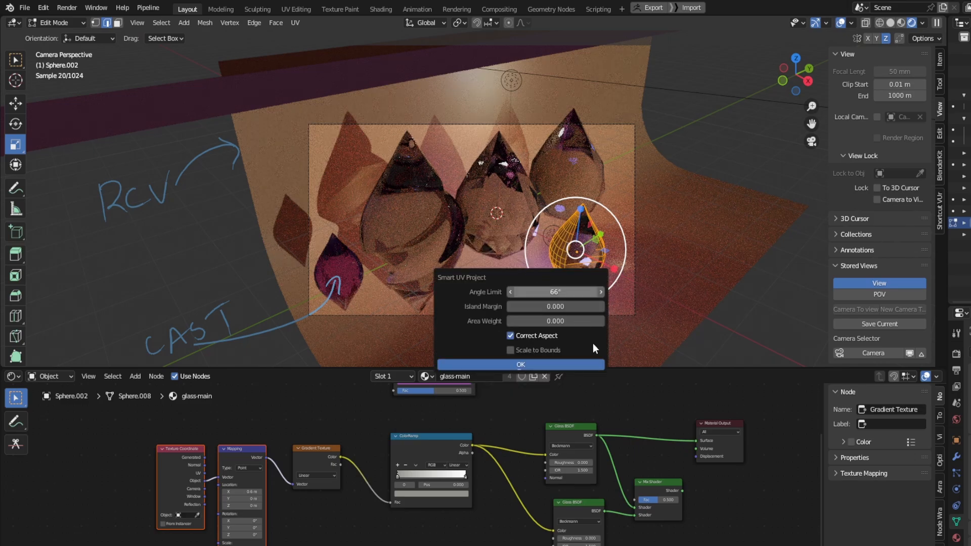
click(557, 363)
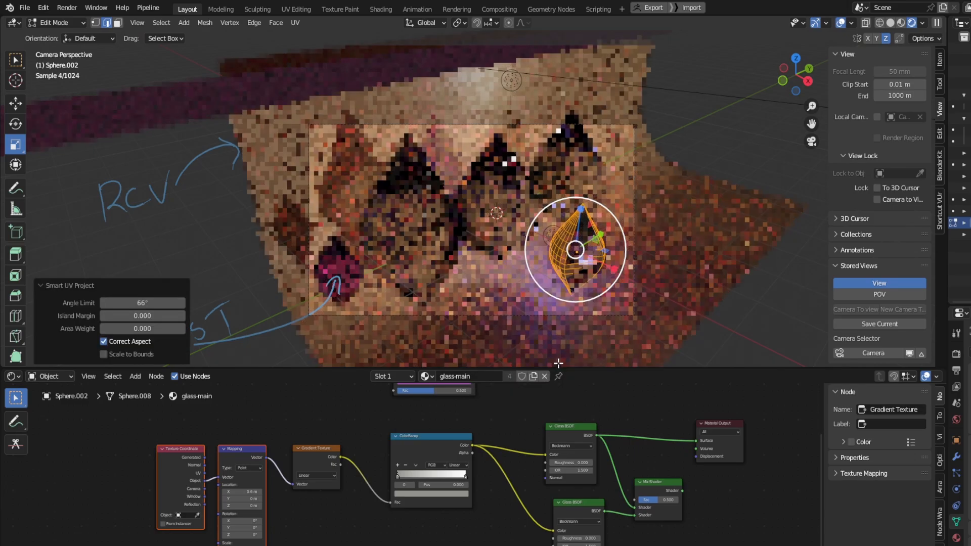
click(77, 24)
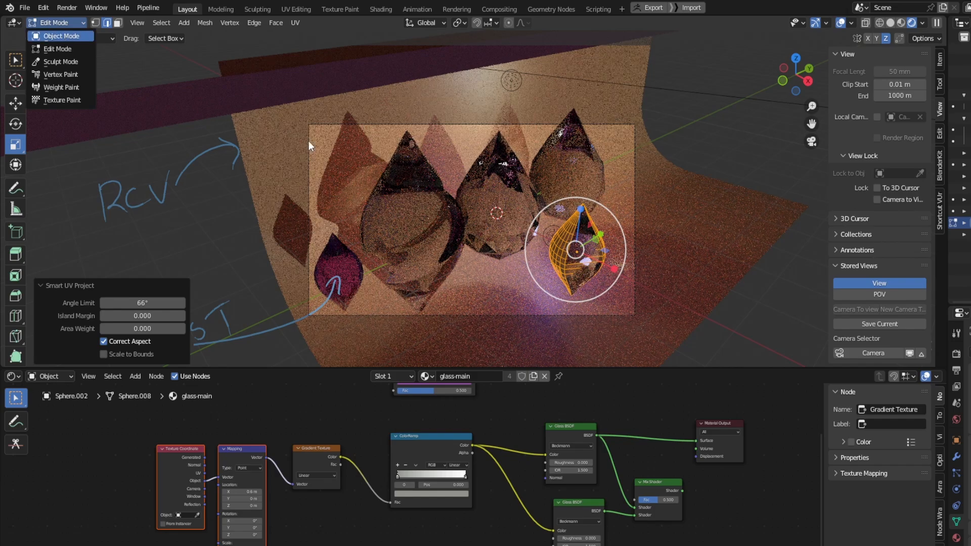
click(62, 37)
click(749, 318)
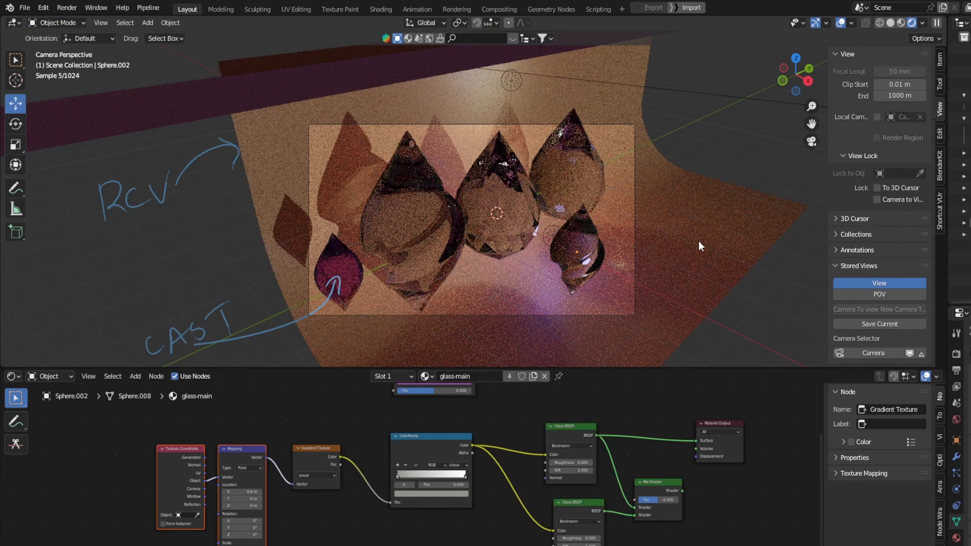
Step: Unwrap the whole mesh of the large front drop with Smart UV Project at 66°, return to Object Mode and clear the selection
click(394, 210)
key(Tab)
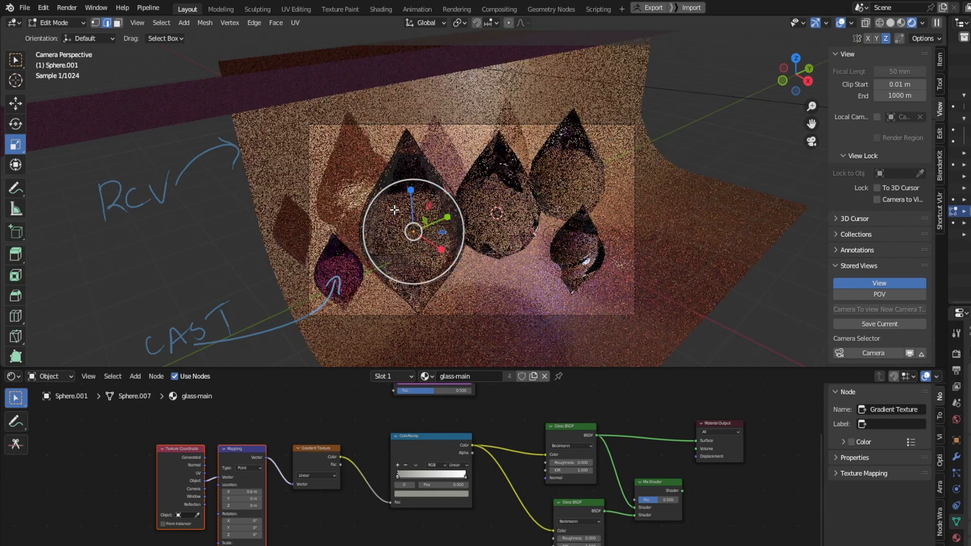
key(a)
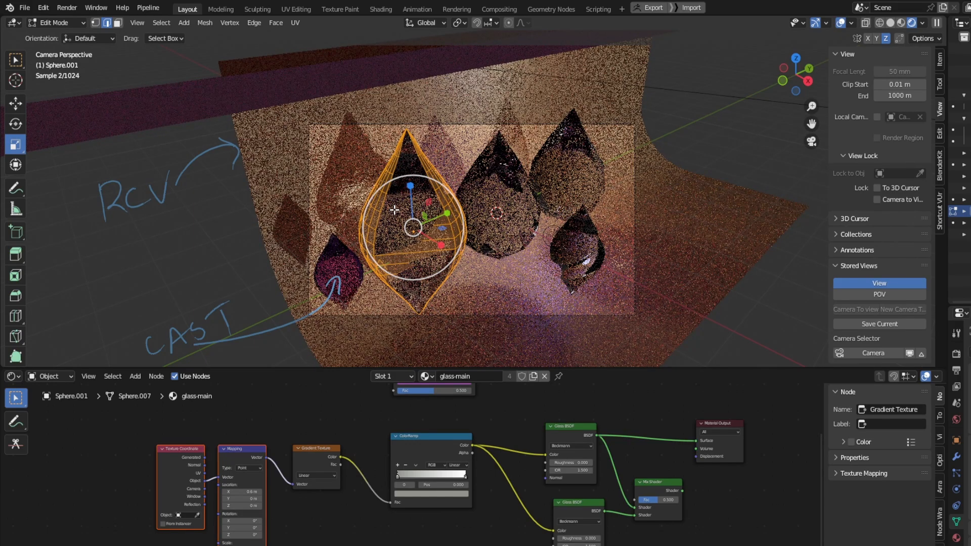
key(u)
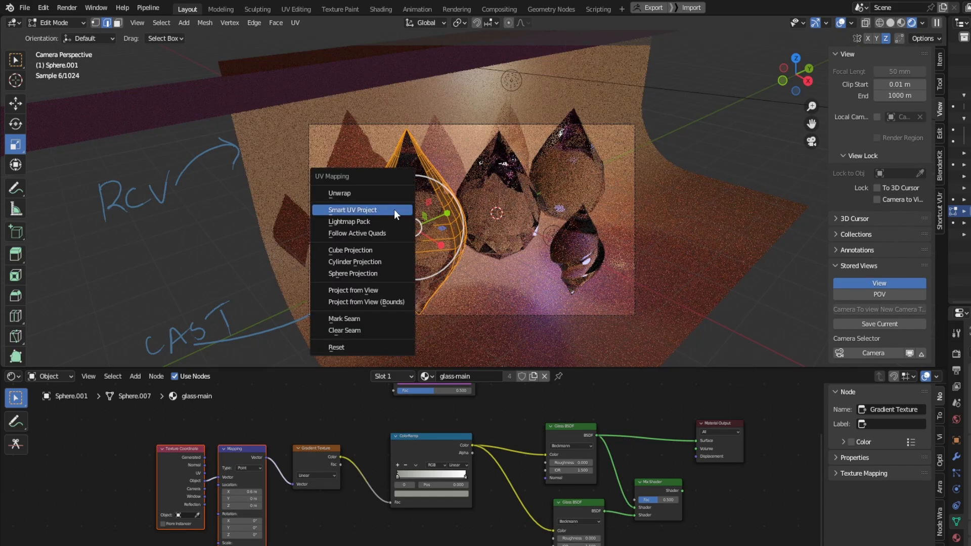
click(366, 210)
click(338, 299)
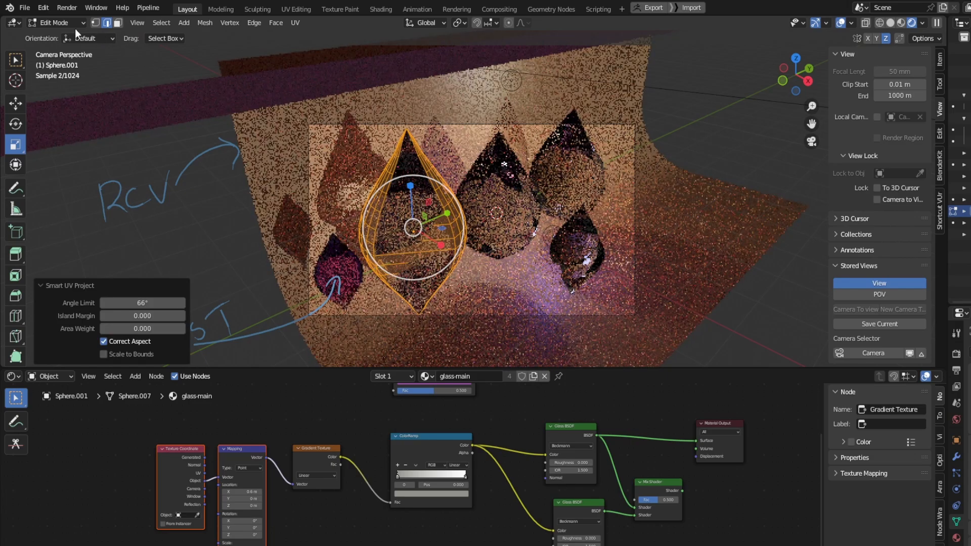
click(73, 25)
click(62, 35)
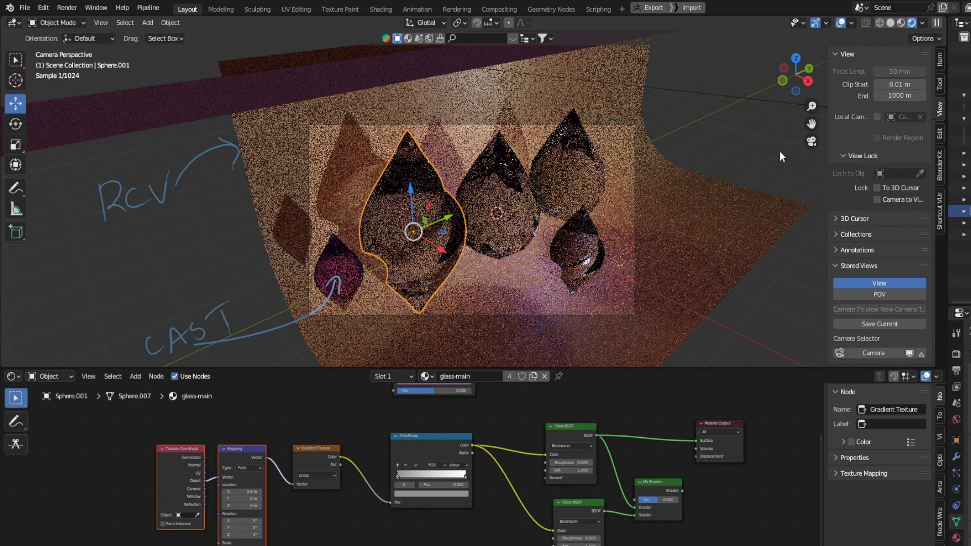
key(alt+a)
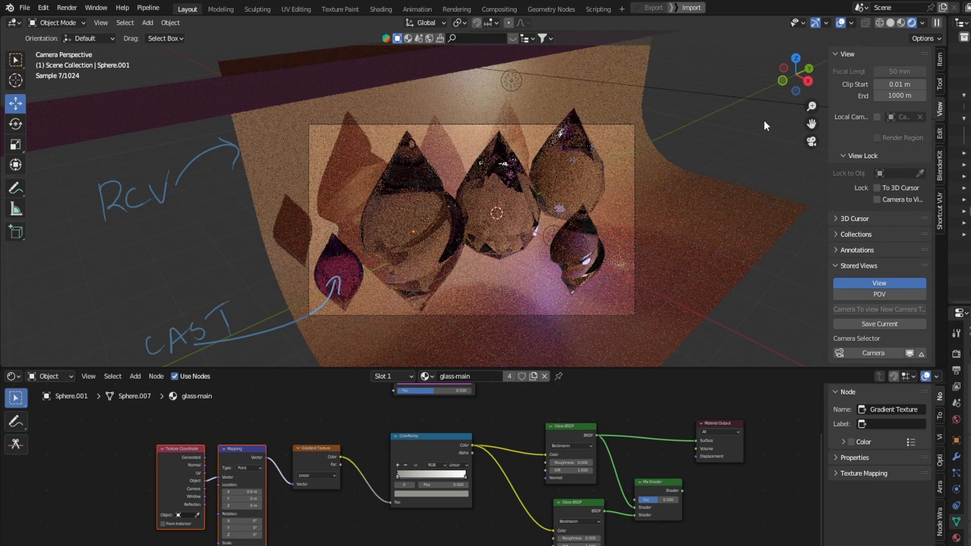
Step: Select the original point light above the drops
scroll(748, 126, up, 1)
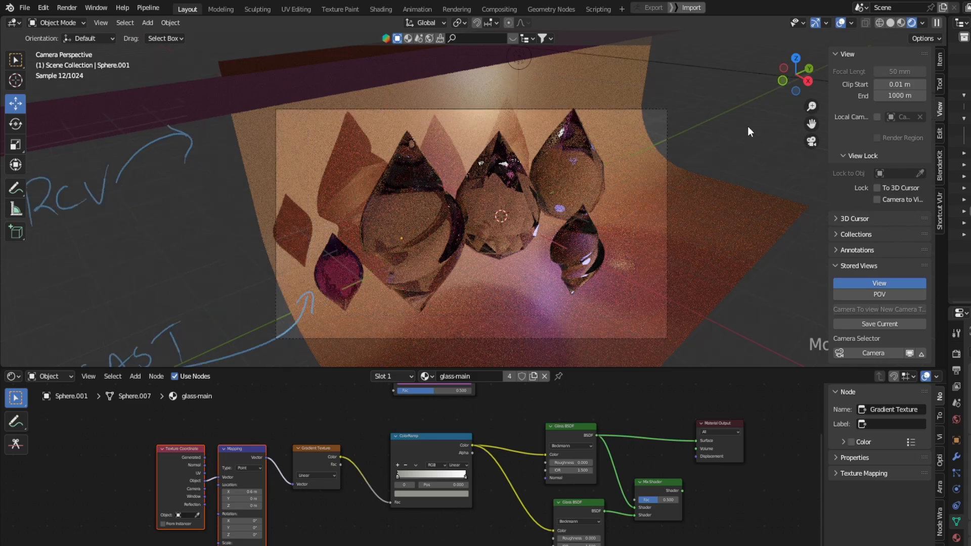
scroll(748, 126, down, 1)
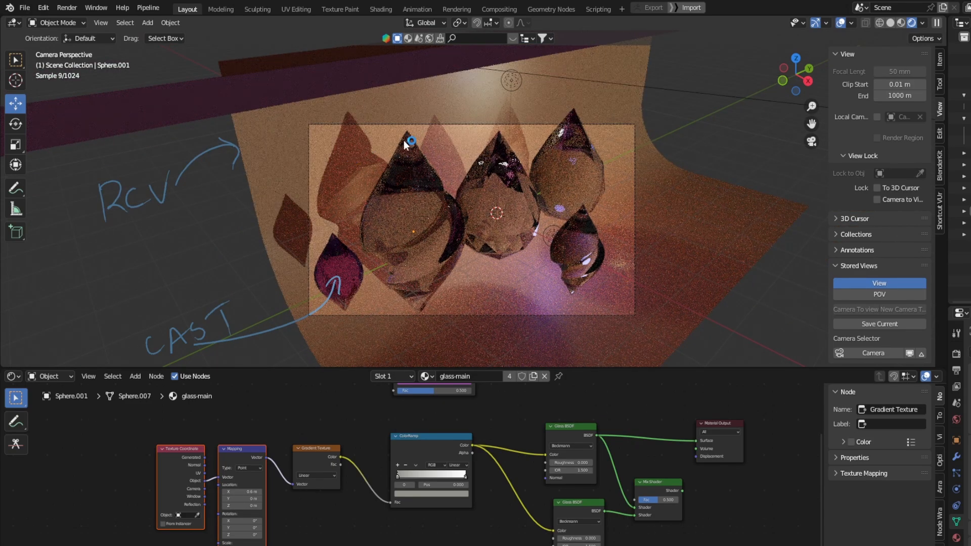
click(514, 84)
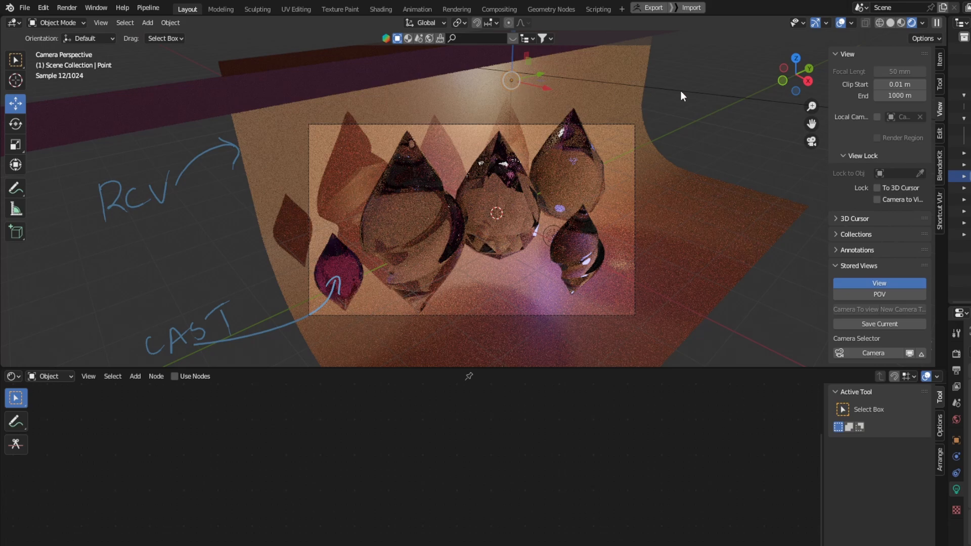